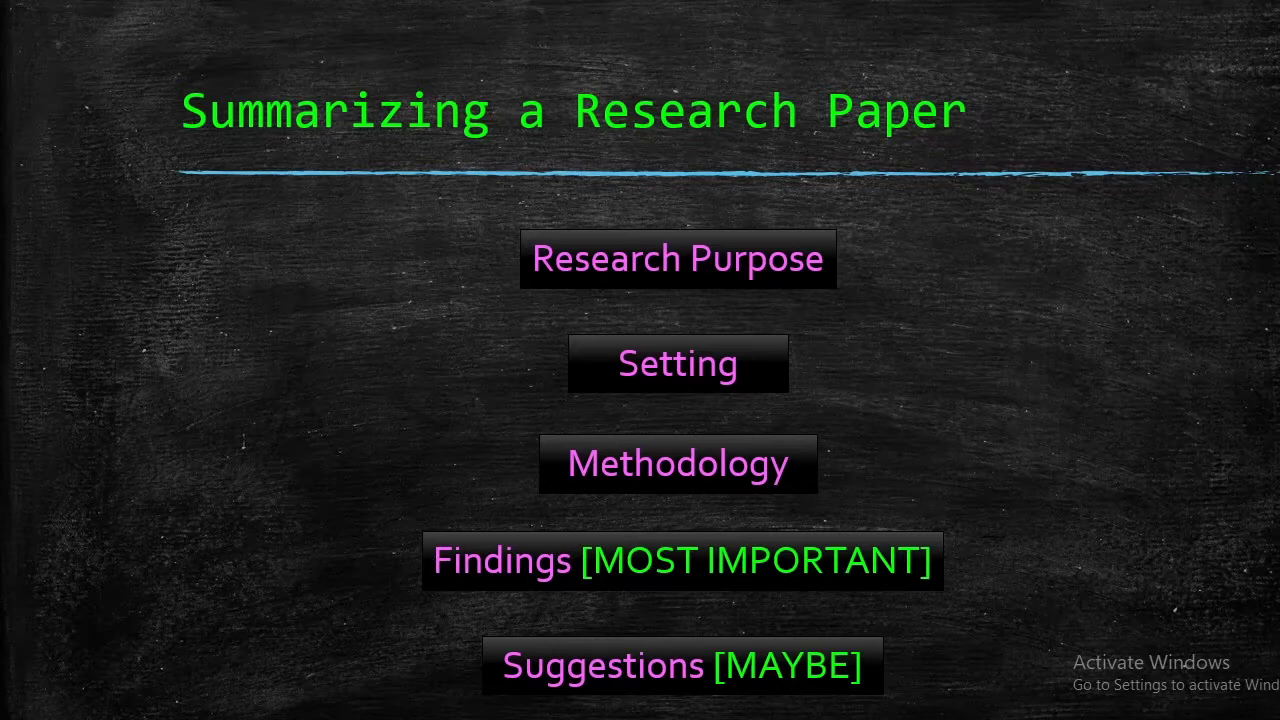
Leave the slide show and switch to the Word document "Finding a research gap table" at its first table entry.
{"action": "key", "text": "Escape"}
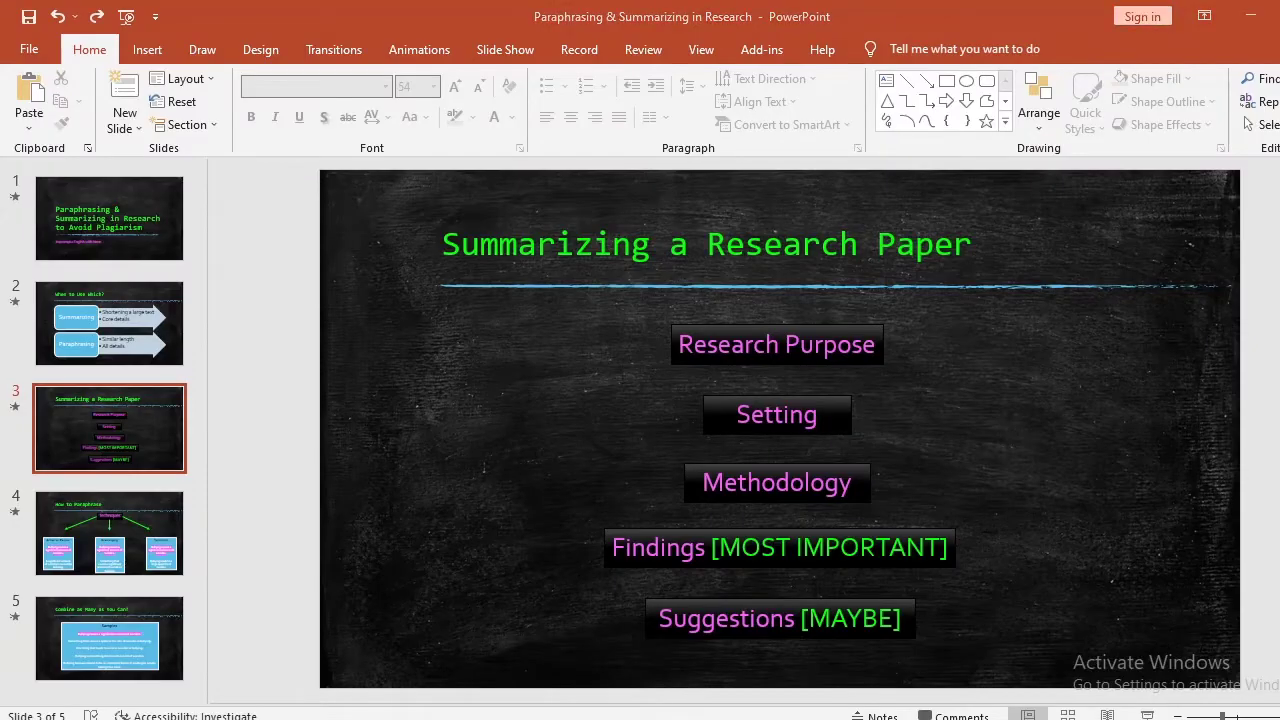
{"action": "left_click", "coordinate": [503, 680]}
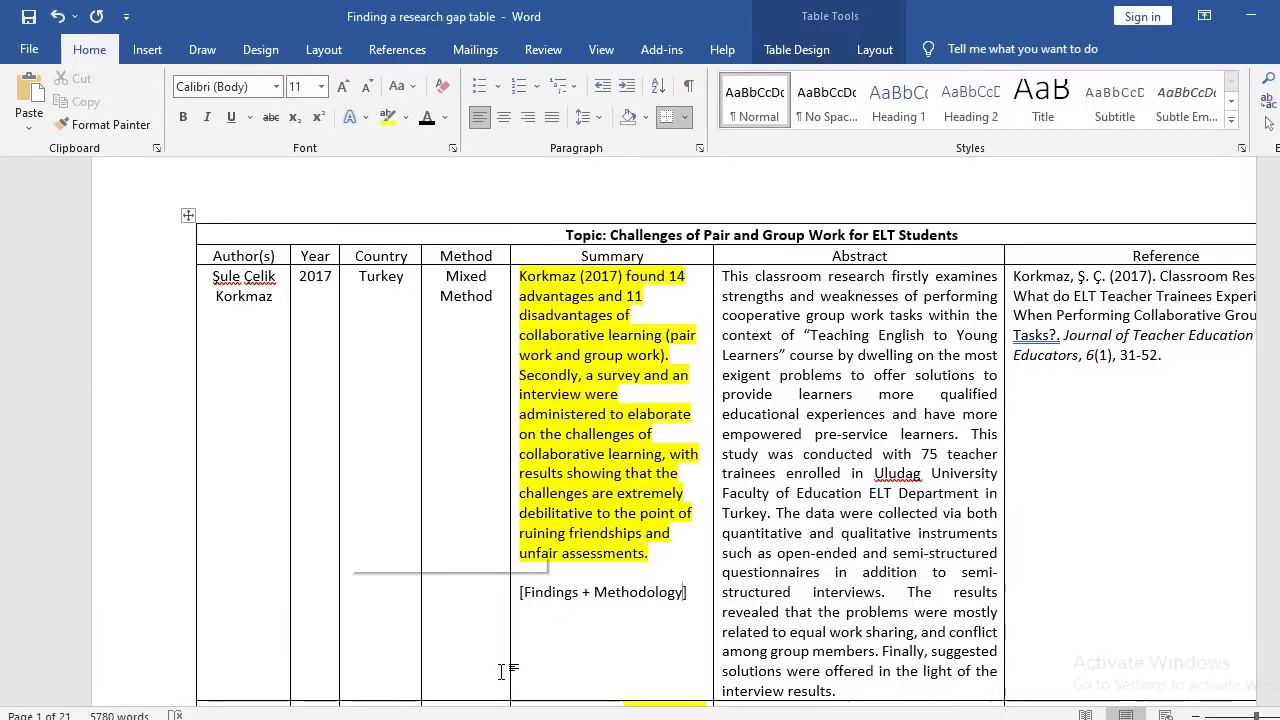
{"action": "scroll", "coordinate": [588, 474], "scroll_direction": "up", "scroll_amount": 1}
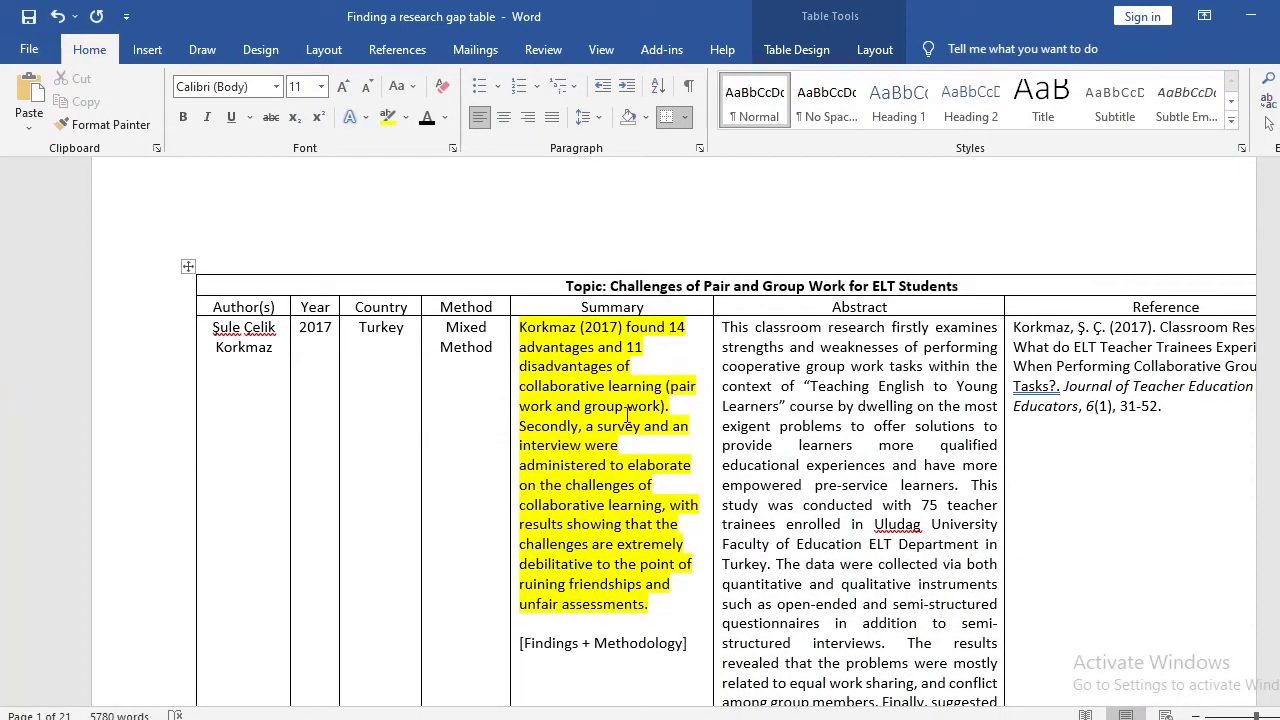
{"action": "scroll", "coordinate": [585, 442], "scroll_direction": "down", "scroll_amount": 1}
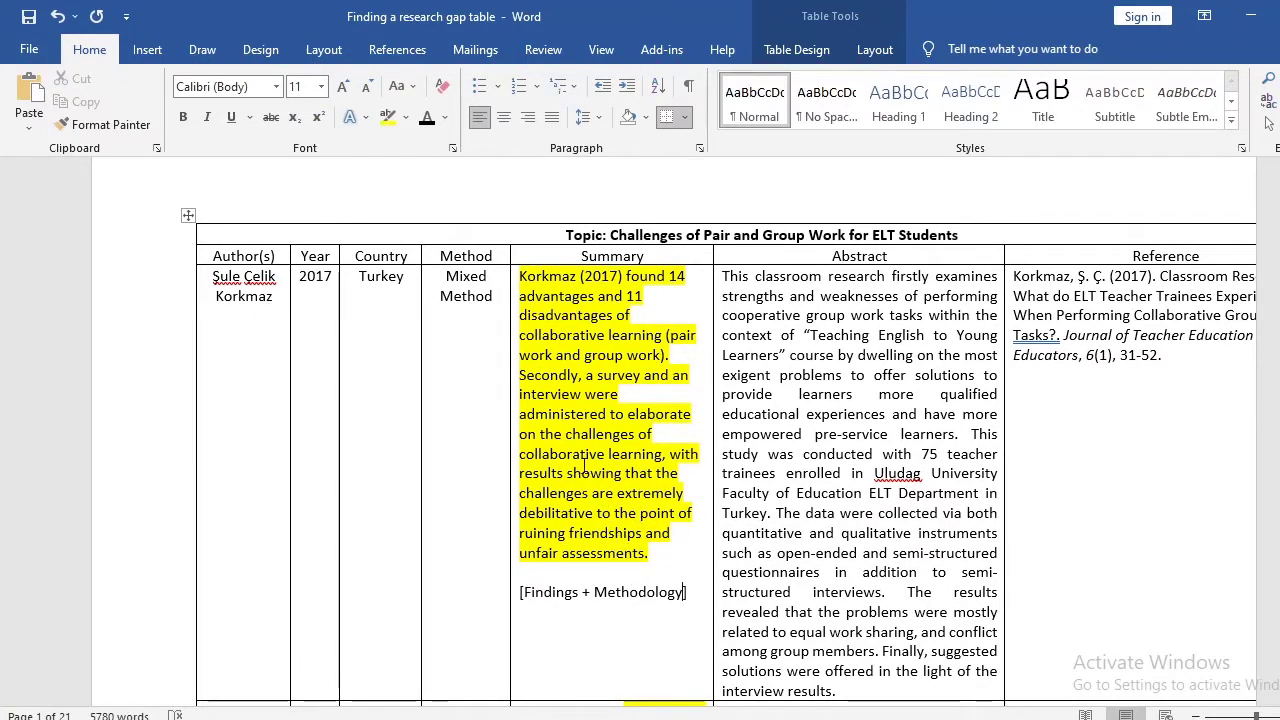
Examine the table's topic row and its overall layout from the author column to the reference column.
{"action": "left_click_drag", "start_coordinate": [558, 234], "coordinate": [869, 240]}
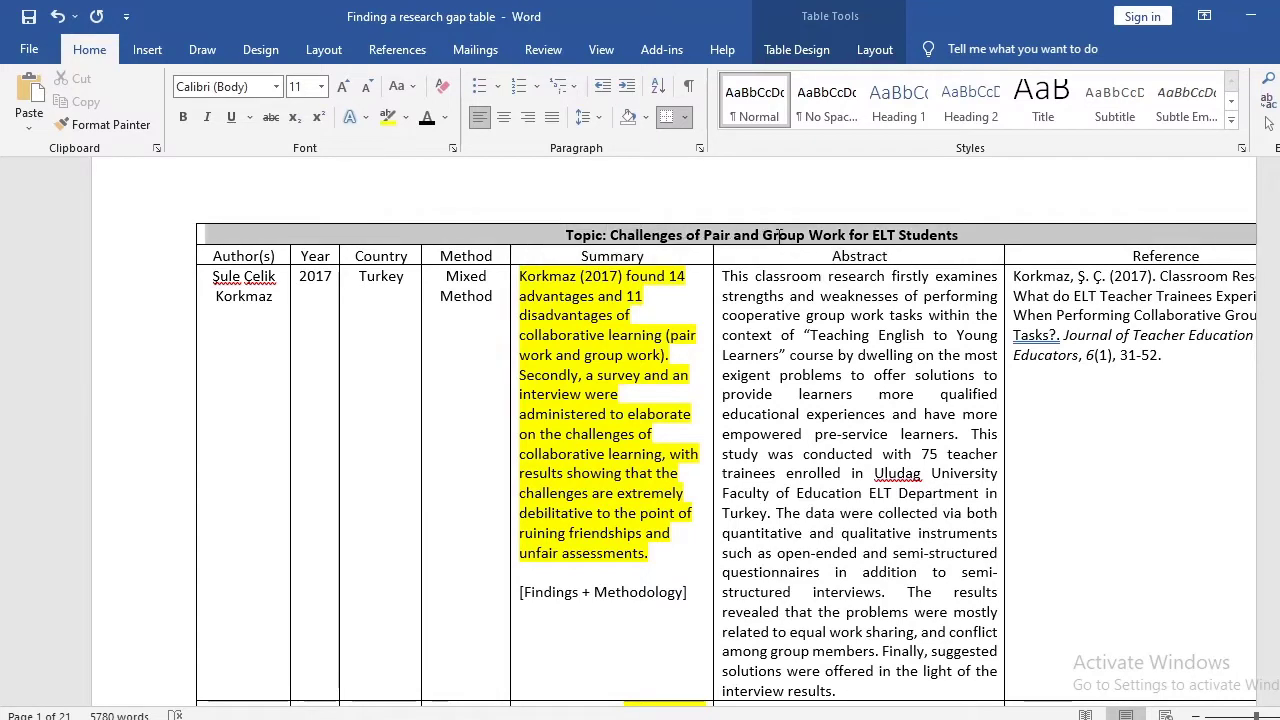
{"action": "left_click", "coordinate": [851, 454]}
{"action": "left_click", "coordinate": [245, 278]}
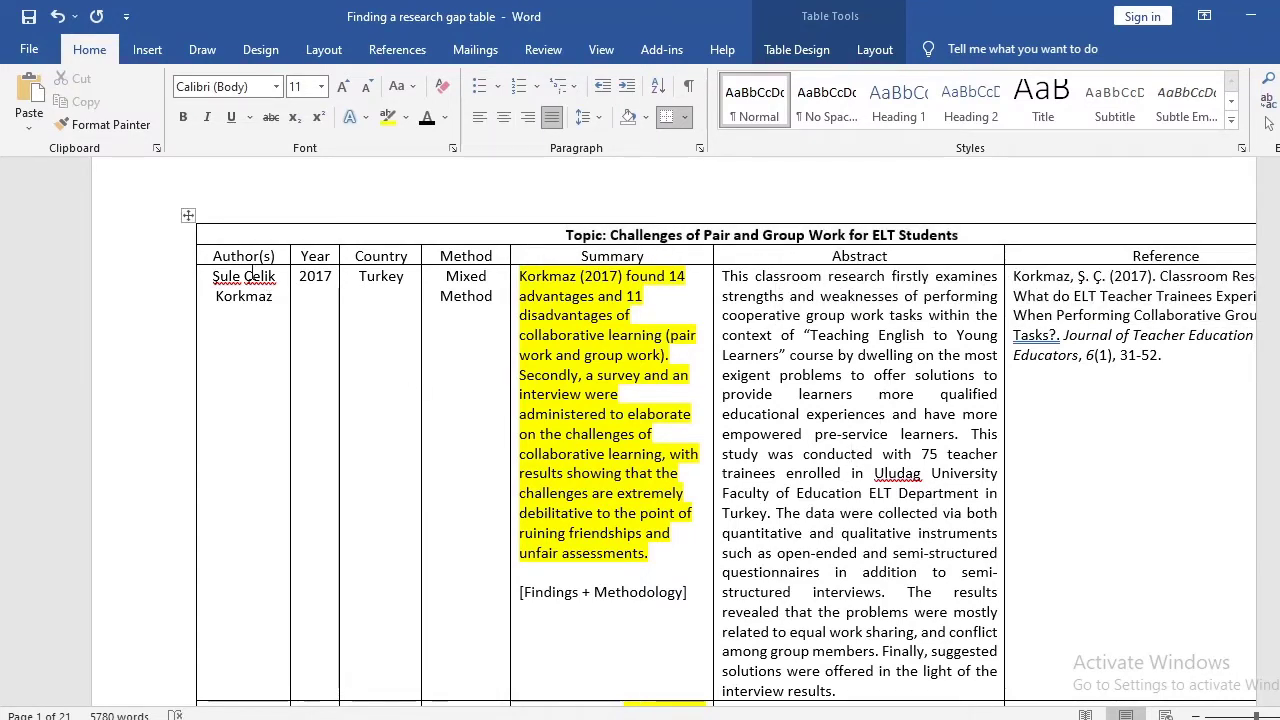
{"action": "left_click", "coordinate": [188, 215]}
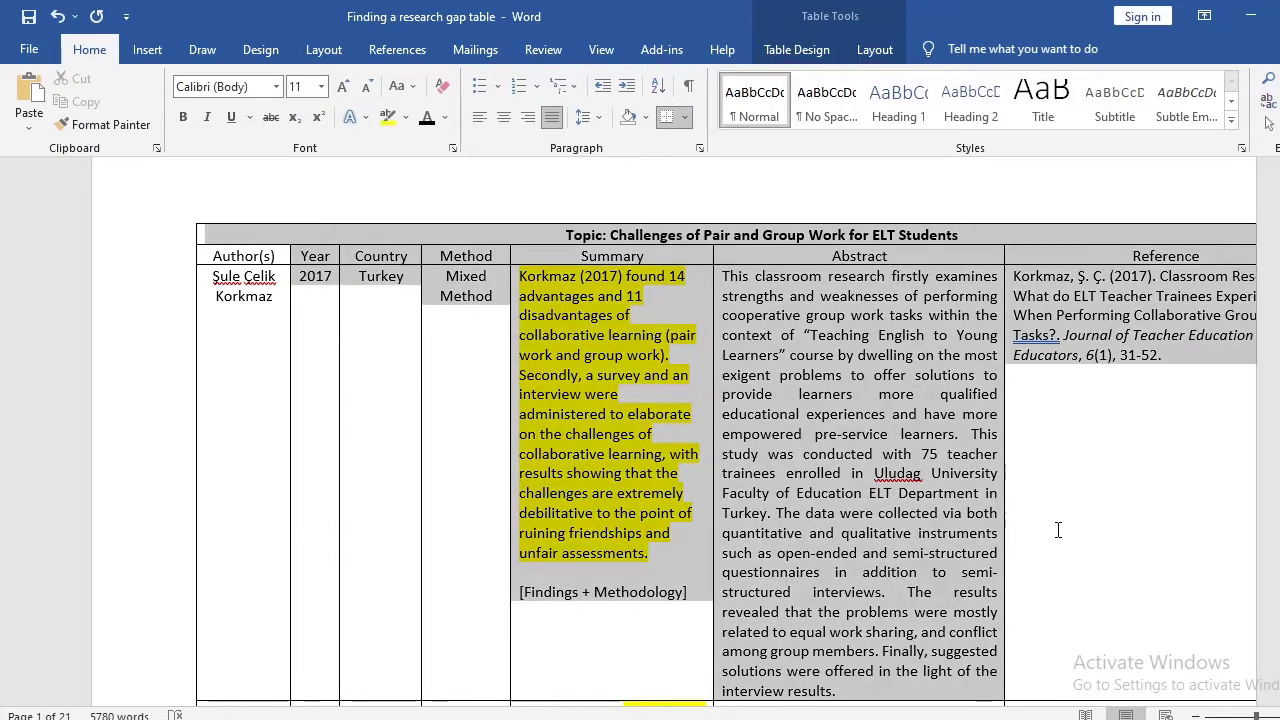
{"action": "left_click", "coordinate": [603, 519]}
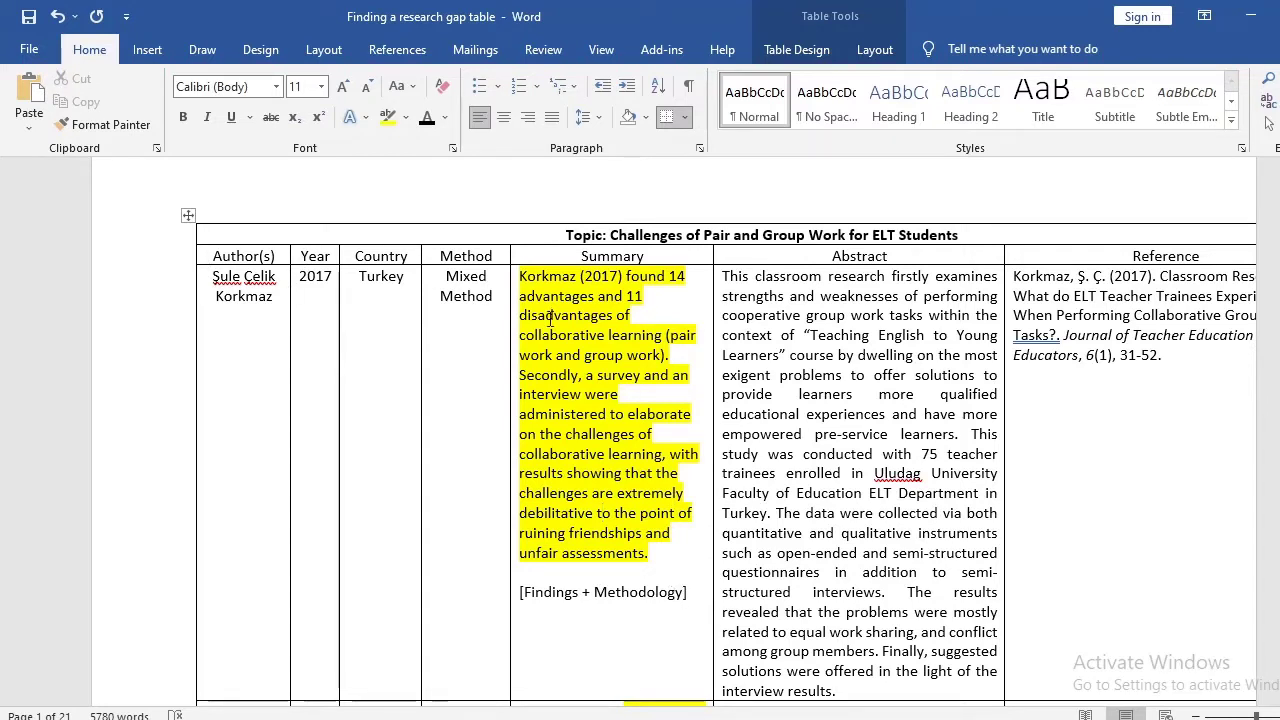
Go through the 2017 Turkey entry cell by cell: author, year, country, method, summary, abstract and reference.
{"action": "left_click", "coordinate": [212, 278]}
{"action": "left_click_drag", "start_coordinate": [212, 278], "coordinate": [352, 368]}
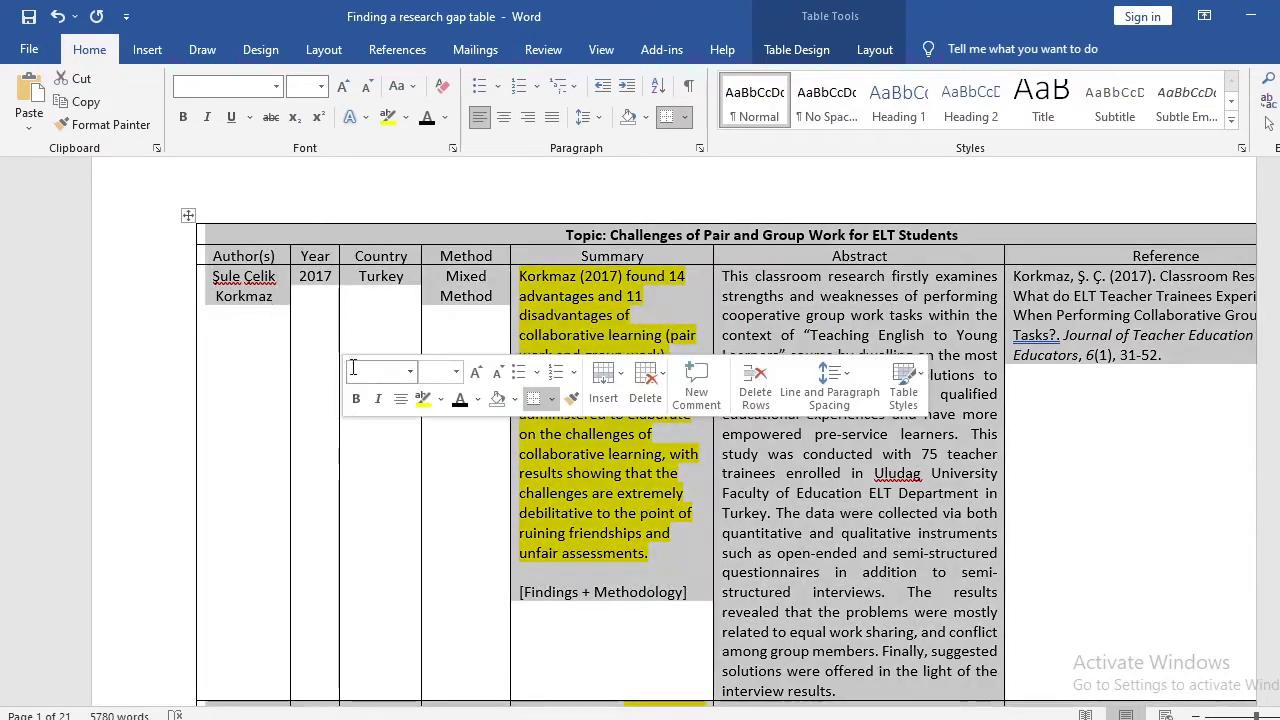
{"action": "left_click", "coordinate": [385, 300]}
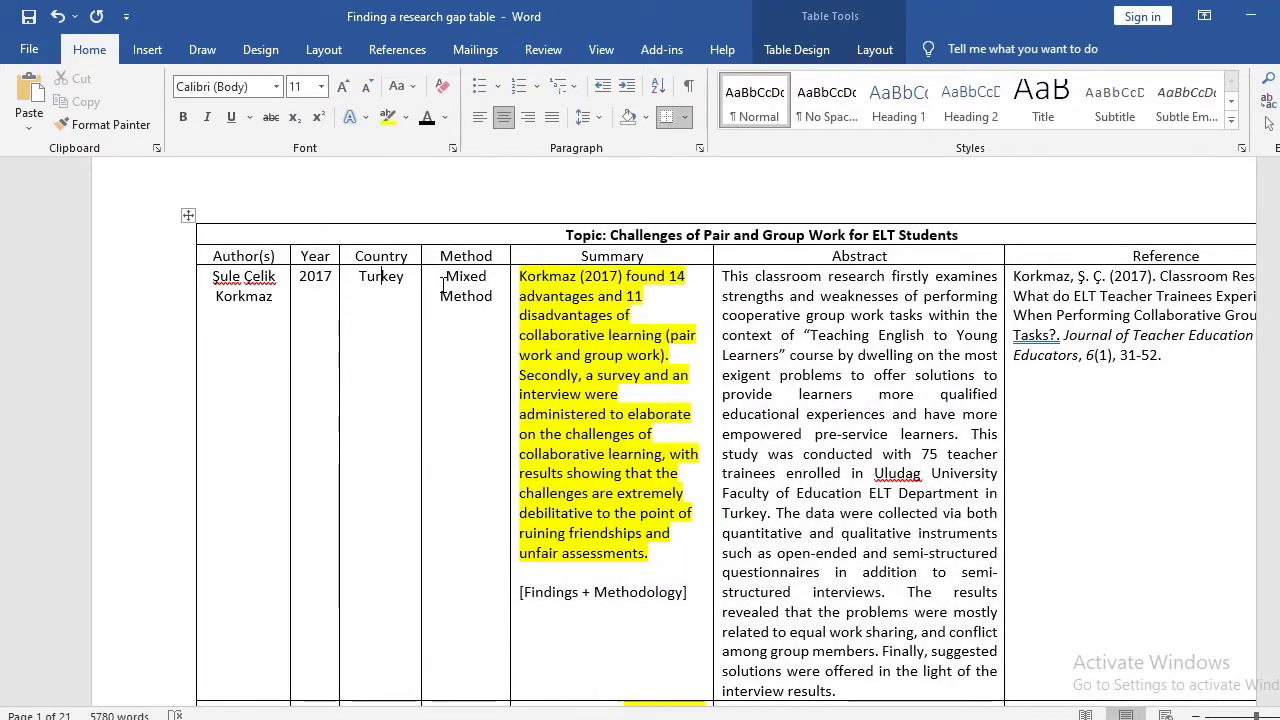
{"action": "left_click_drag", "start_coordinate": [441, 284], "coordinate": [490, 300]}
{"action": "left_click", "coordinate": [690, 285]}
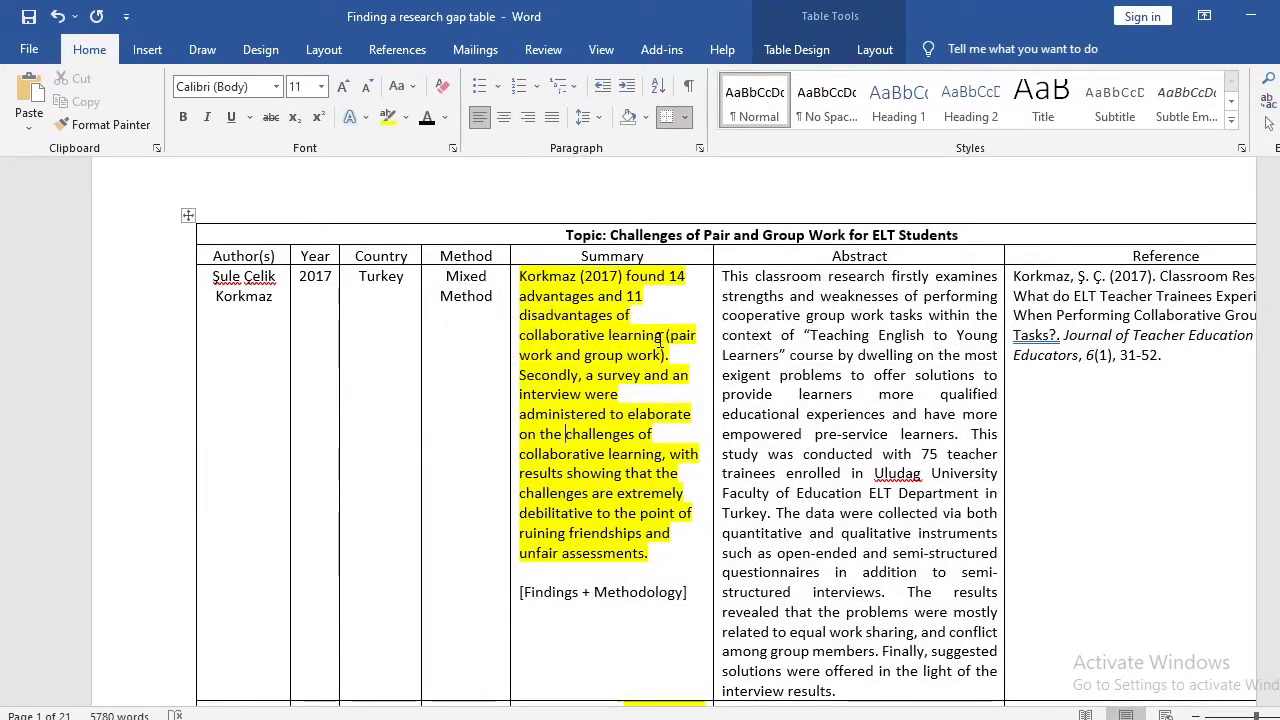
{"action": "left_click", "coordinate": [715, 274]}
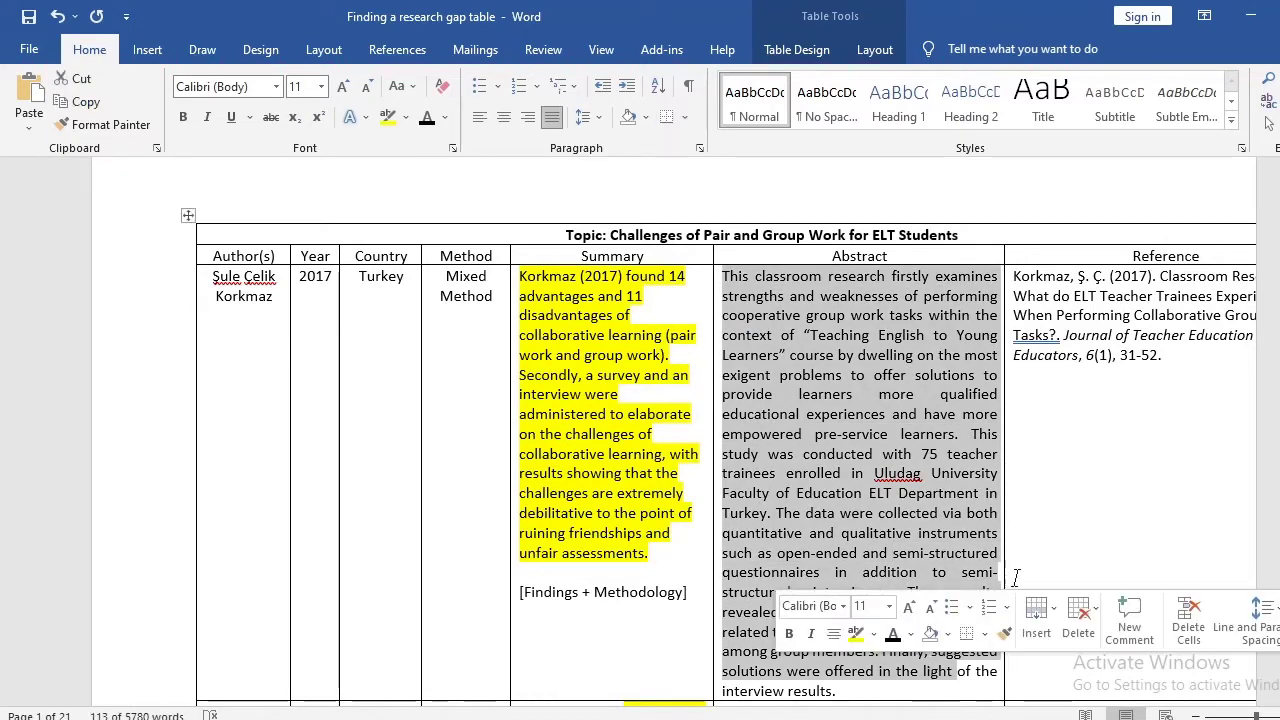
{"action": "left_click", "coordinate": [1152, 297]}
{"action": "left_click_drag", "start_coordinate": [1160, 318], "coordinate": [1250, 357]}
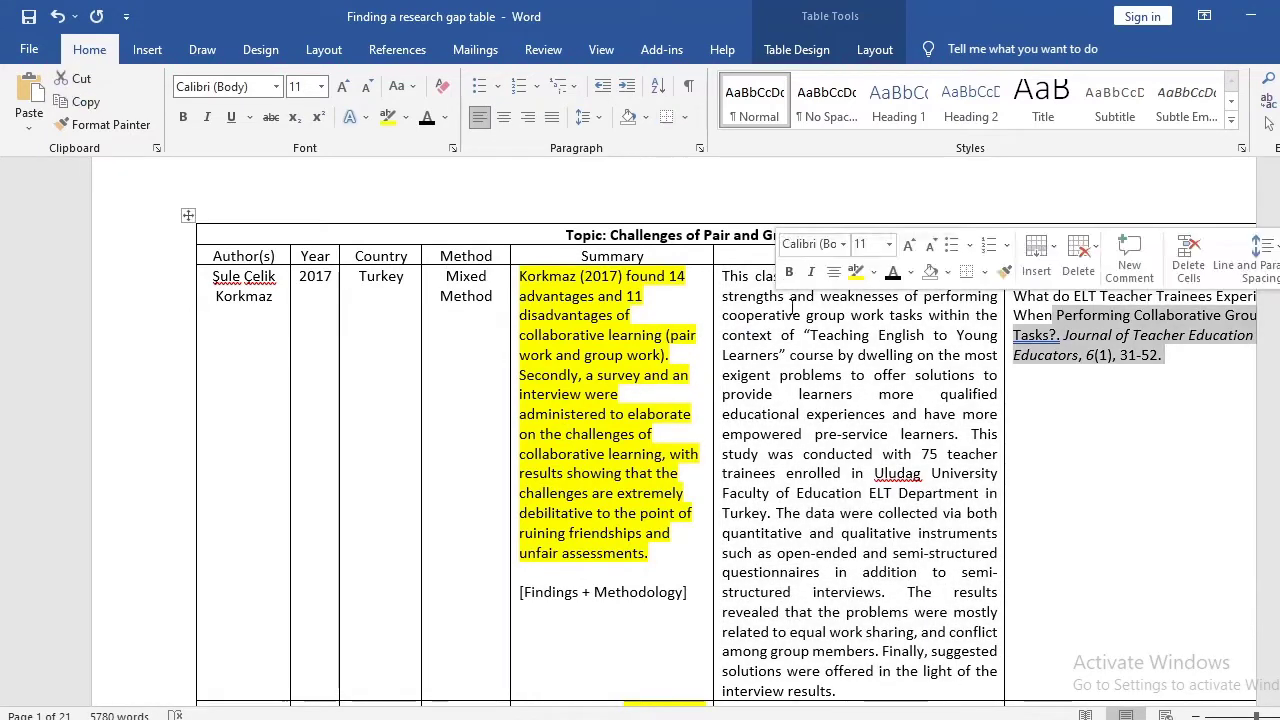
Read the highlighted summary of the 2017 Turkey study from its first line to its last.
{"action": "left_click", "coordinate": [522, 287]}
{"action": "left_click_drag", "start_coordinate": [520, 282], "coordinate": [678, 555]}
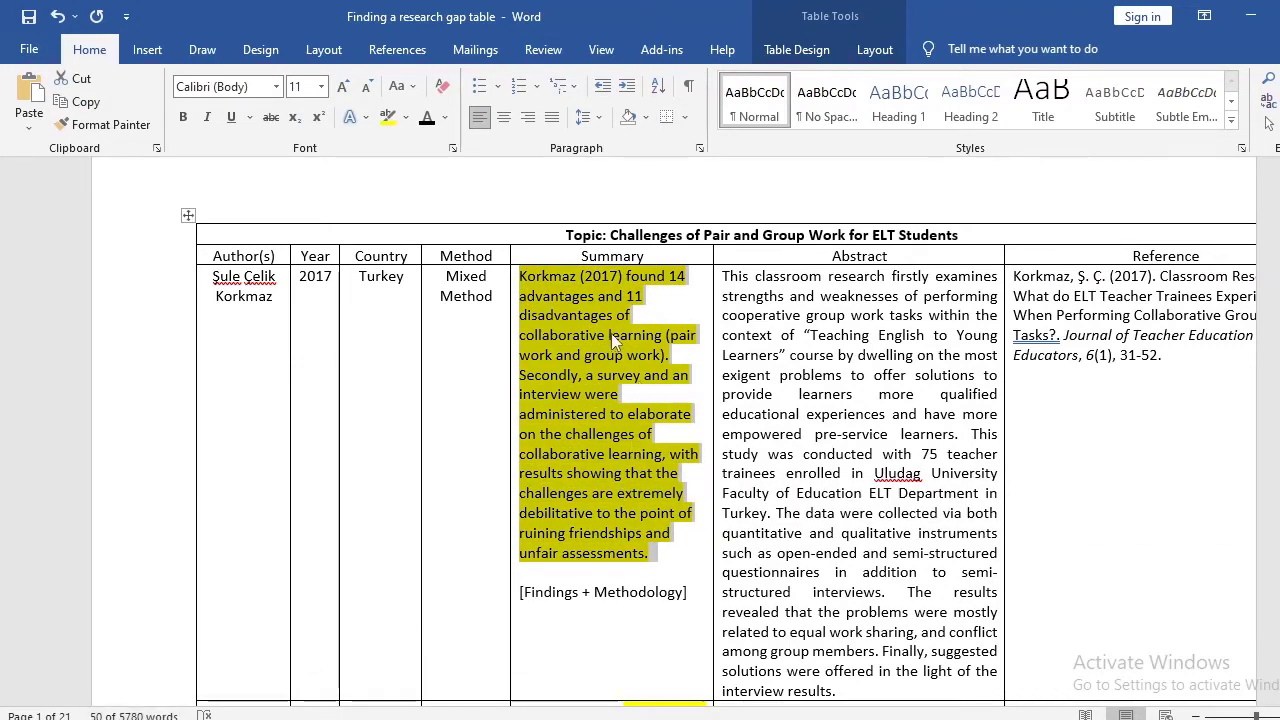
{"action": "left_click", "coordinate": [560, 285]}
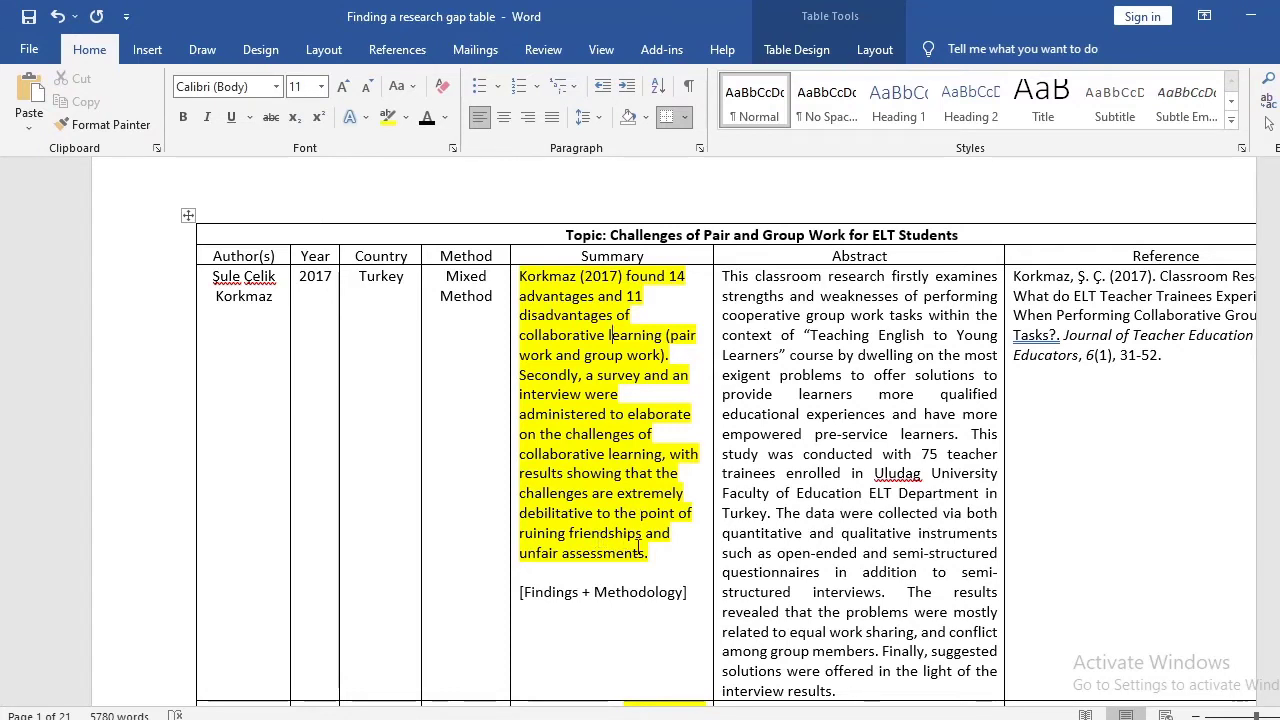
{"action": "key", "text": "Down"}
{"action": "key", "text": "Down"}
{"action": "key", "text": "Down"}
{"action": "key", "text": "Down"}
{"action": "key", "text": "Down"}
{"action": "key", "text": "Down"}
{"action": "key", "text": "Down"}
{"action": "key", "text": "Down"}
Compare the "[Findings + Methodology]" label with the findings and the survey-and-interview wording in the Turkey study's summary.
{"action": "left_click_drag", "start_coordinate": [525, 598], "coordinate": [643, 597]}
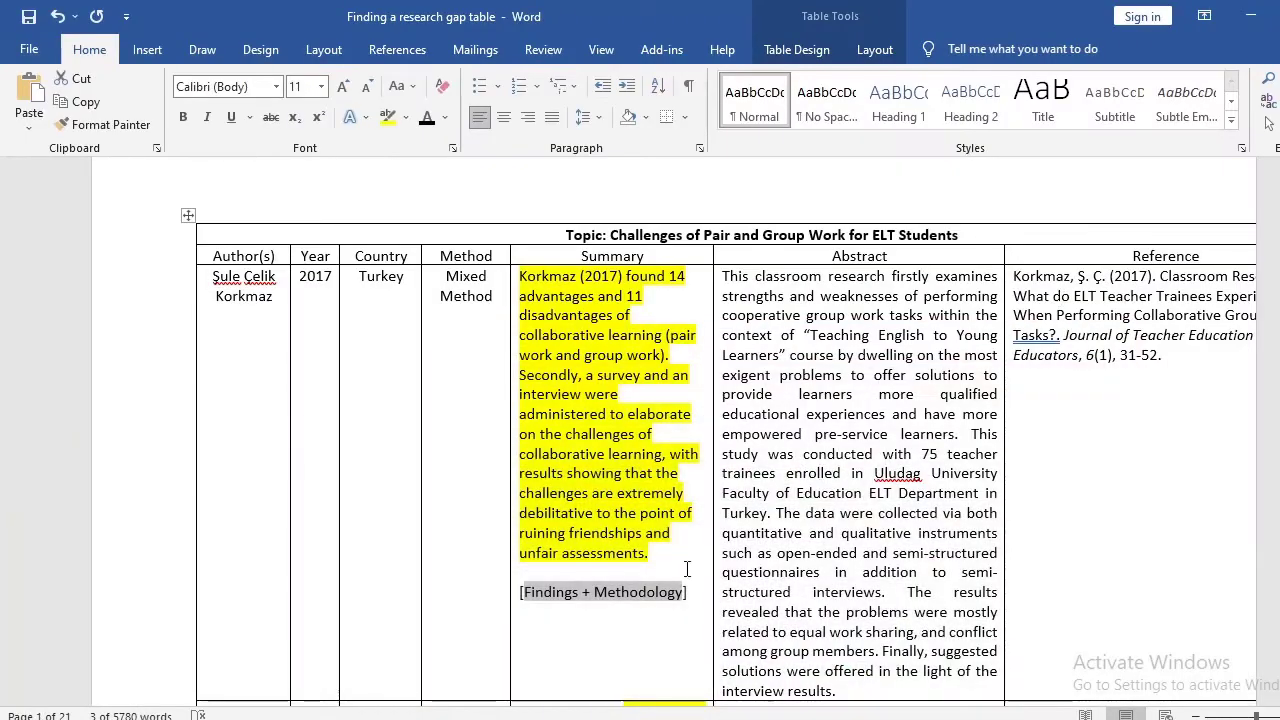
{"action": "left_click", "coordinate": [555, 592]}
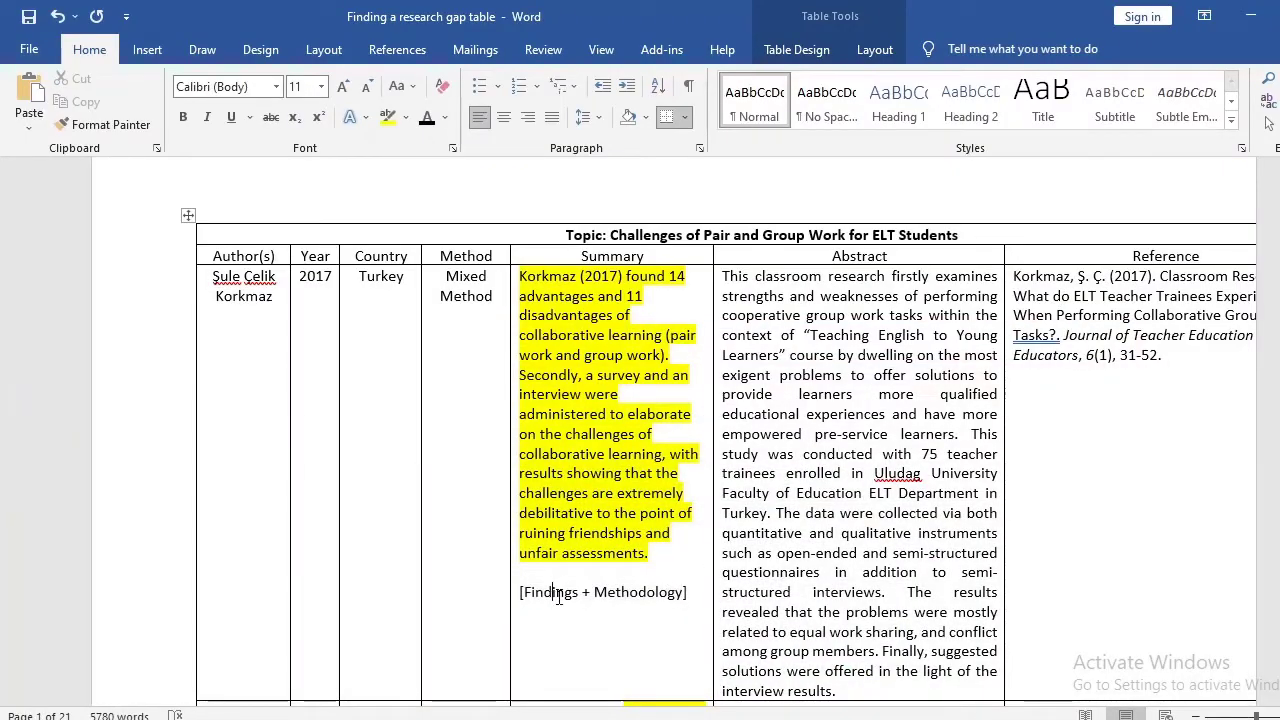
{"action": "double_click", "coordinate": [660, 594]}
{"action": "left_click", "coordinate": [574, 428]}
{"action": "left_click_drag", "start_coordinate": [600, 414], "coordinate": [668, 455]}
{"action": "left_click", "coordinate": [578, 513]}
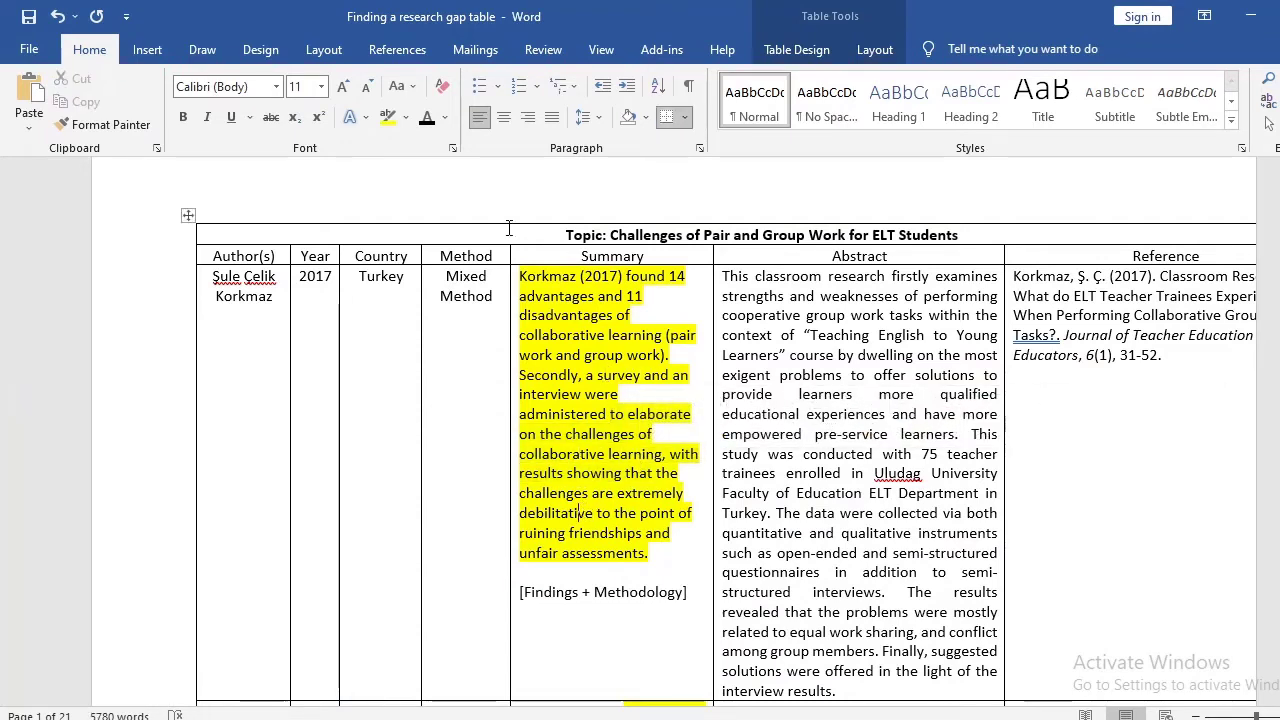
{"action": "left_click_drag", "start_coordinate": [607, 300], "coordinate": [630, 317]}
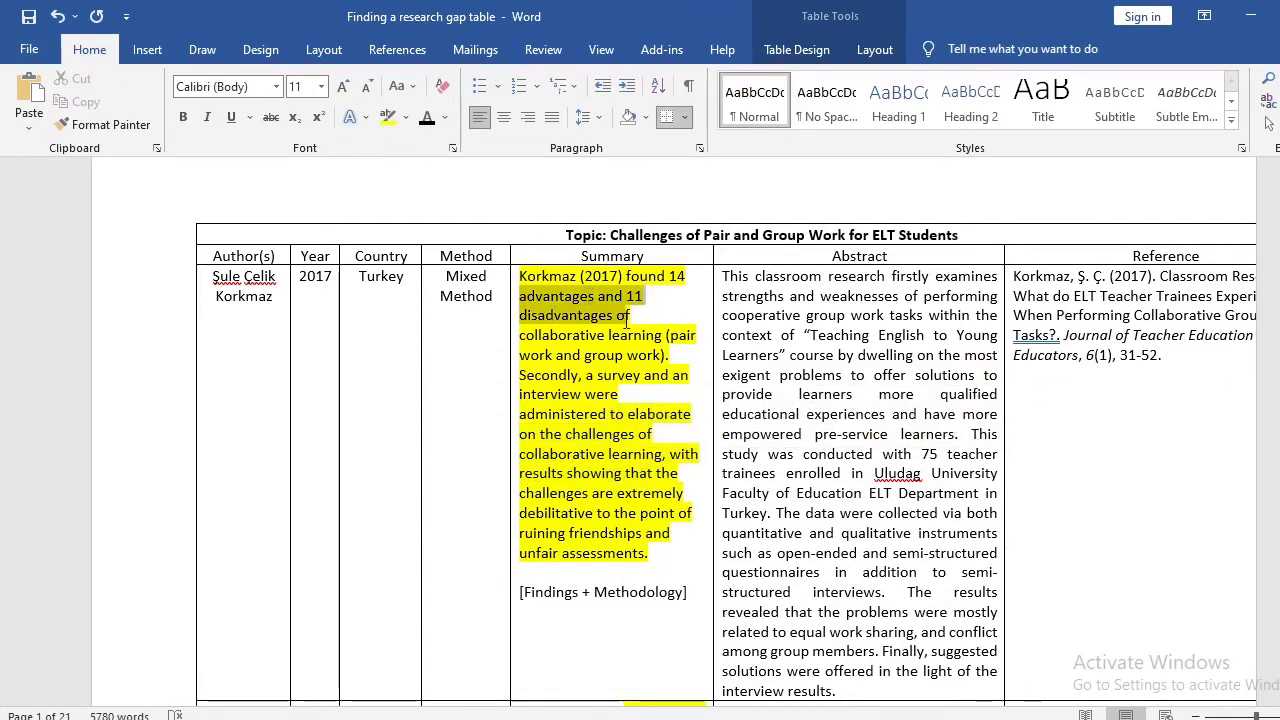
{"action": "left_click", "coordinate": [592, 400]}
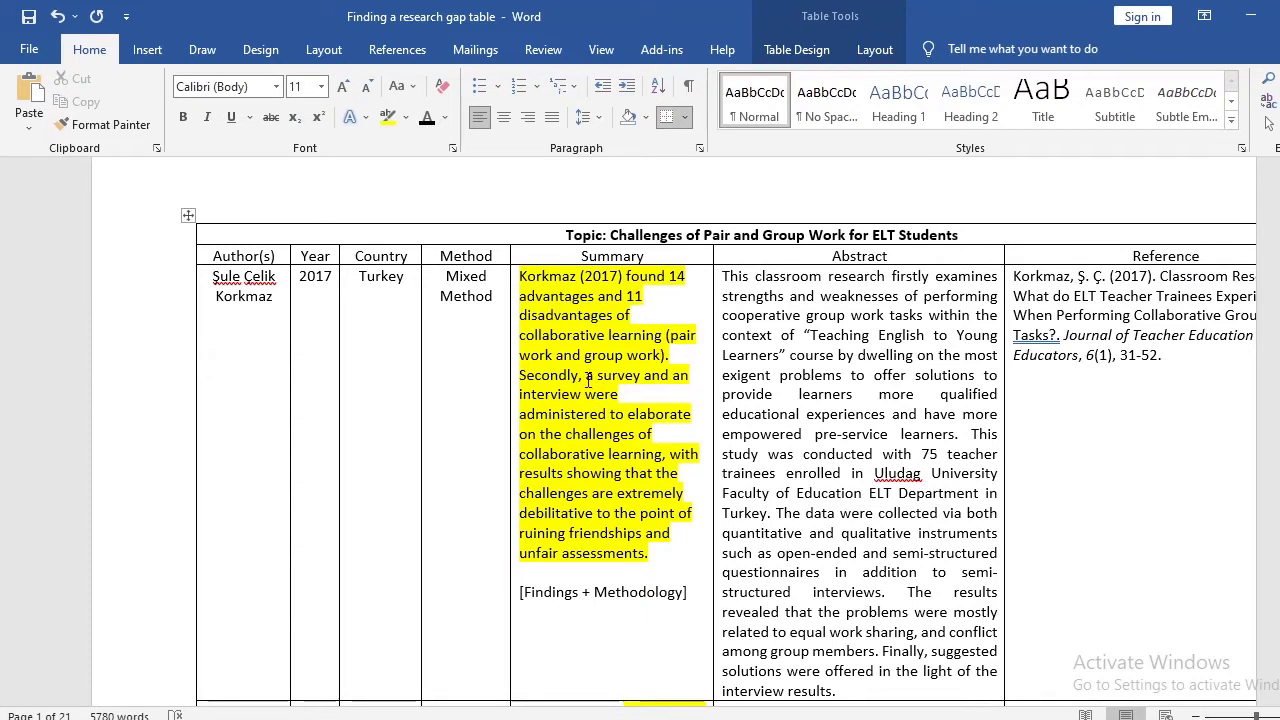
{"action": "left_click_drag", "start_coordinate": [587, 380], "coordinate": [622, 414]}
{"action": "left_click", "coordinate": [615, 592]}
Examine the 2019 Swedish study's summary, focusing on the phrase "used a novel" and the purpose phrase about students' interests in group work.
{"action": "scroll", "coordinate": [626, 585], "scroll_direction": "down", "scroll_amount": 3}
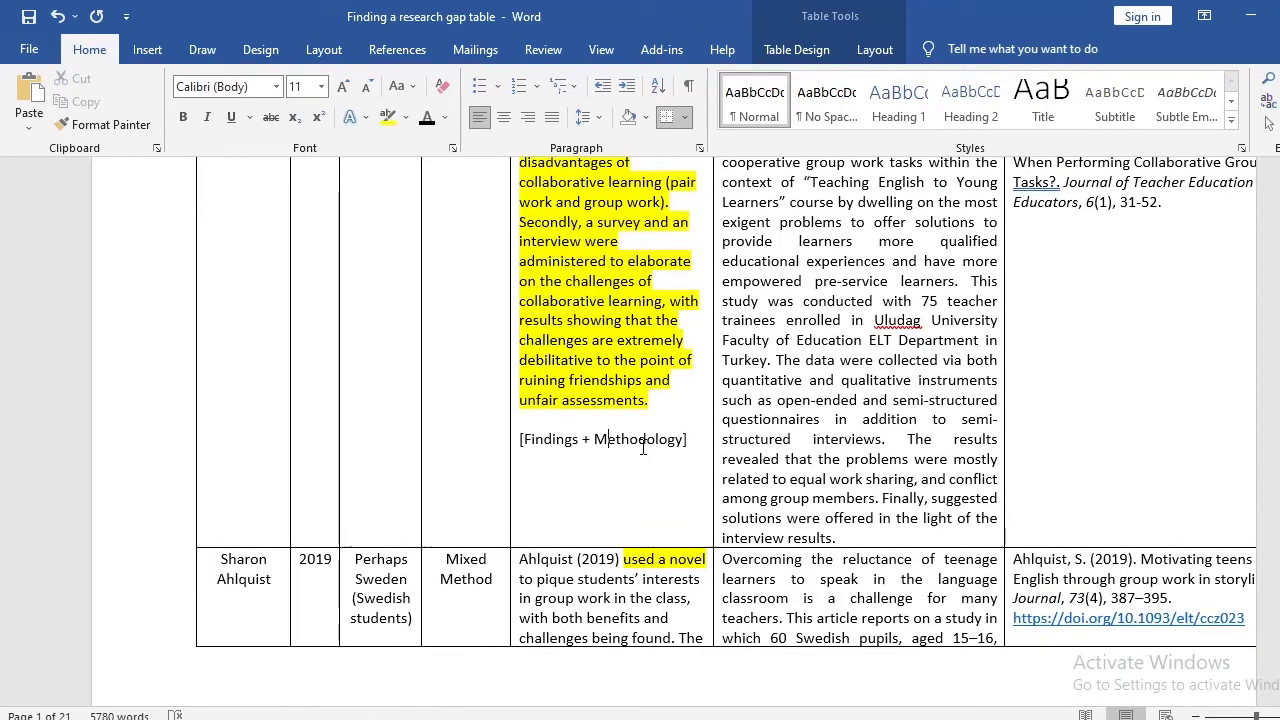
{"action": "scroll", "coordinate": [641, 453], "scroll_direction": "down", "scroll_amount": 4}
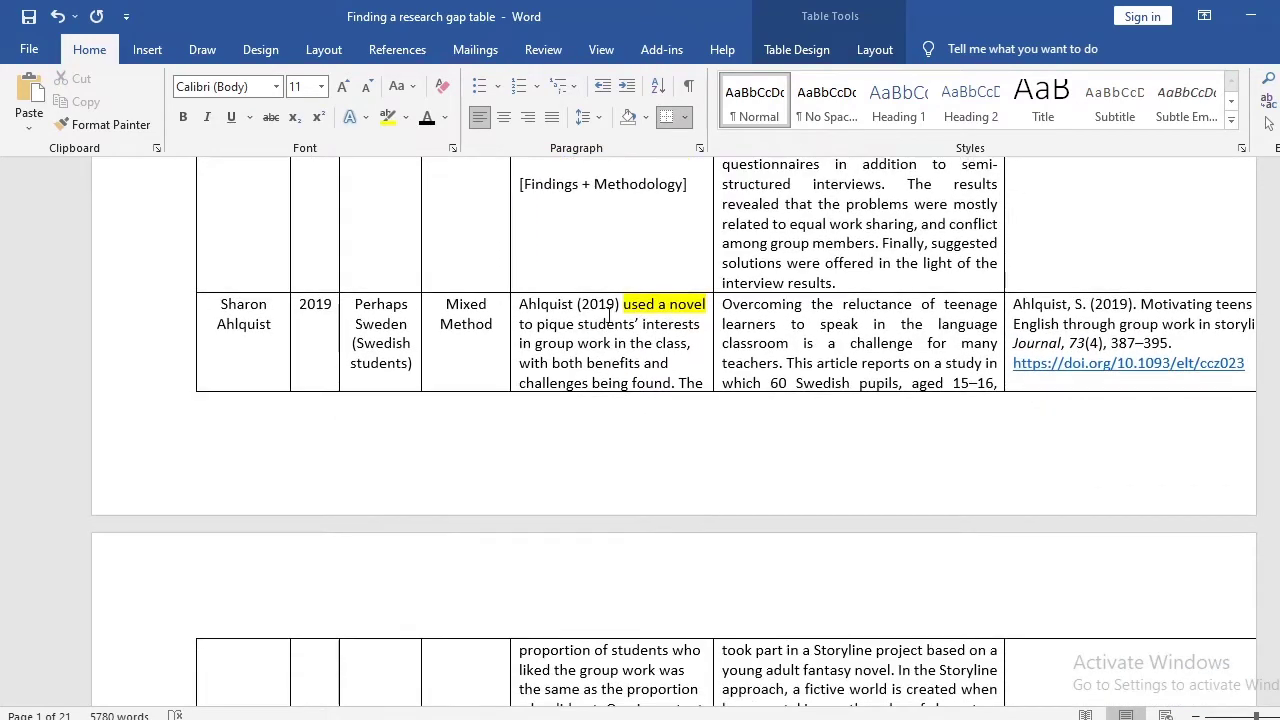
{"action": "scroll", "coordinate": [563, 323], "scroll_direction": "down", "scroll_amount": 2}
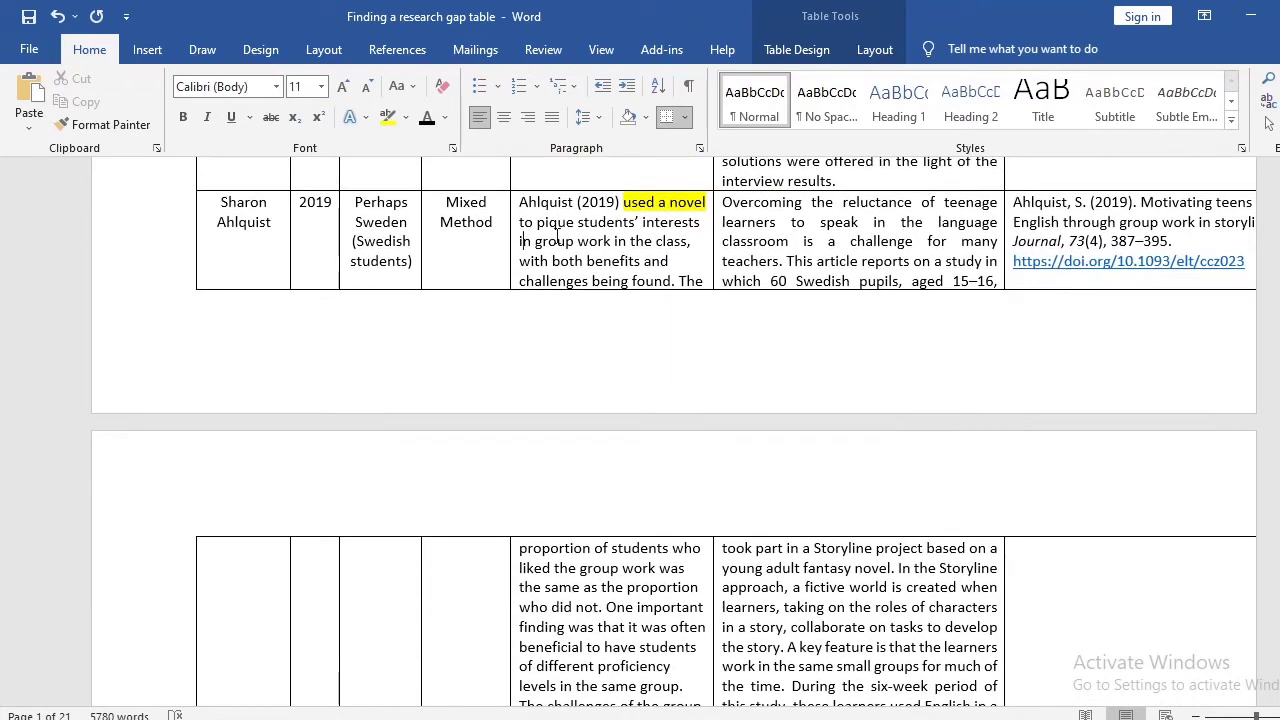
{"action": "scroll", "coordinate": [594, 343], "scroll_direction": "down", "scroll_amount": 2}
{"action": "scroll", "coordinate": [614, 434], "scroll_direction": "up", "scroll_amount": 4}
{"action": "scroll", "coordinate": [641, 262], "scroll_direction": "down", "scroll_amount": 1}
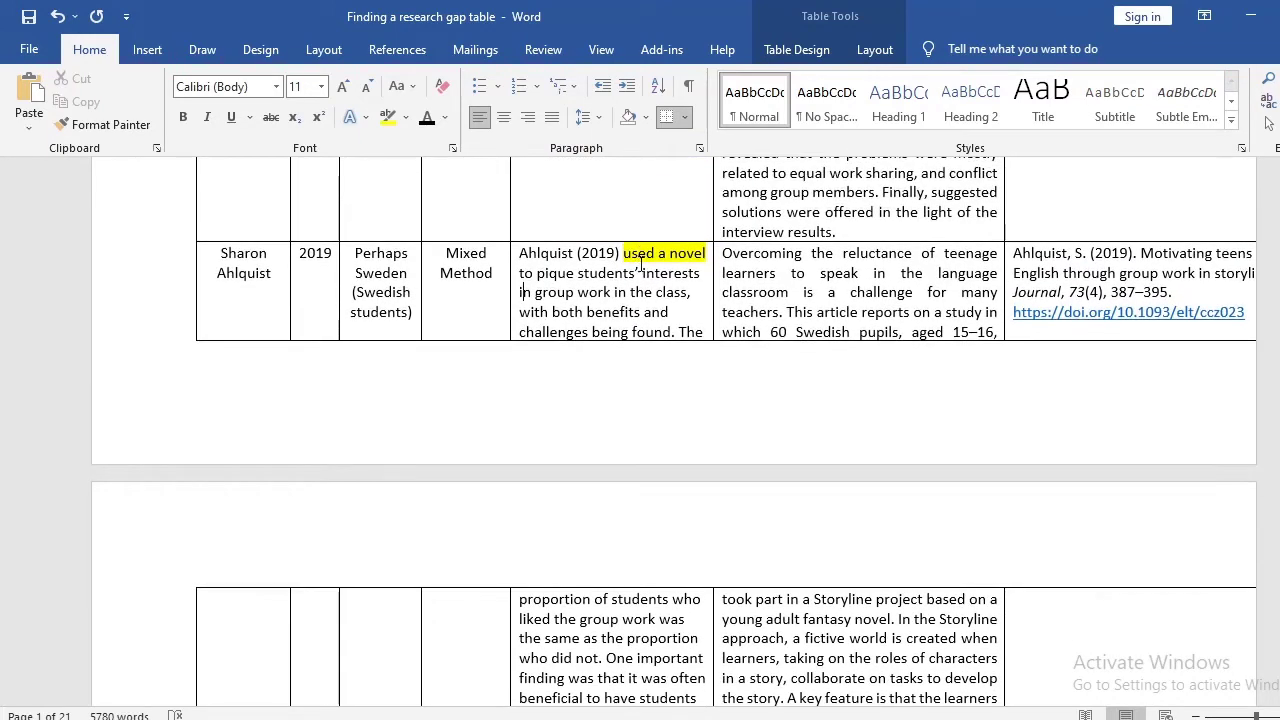
{"action": "left_click", "coordinate": [641, 266]}
{"action": "left_click_drag", "start_coordinate": [624, 257], "coordinate": [706, 257]}
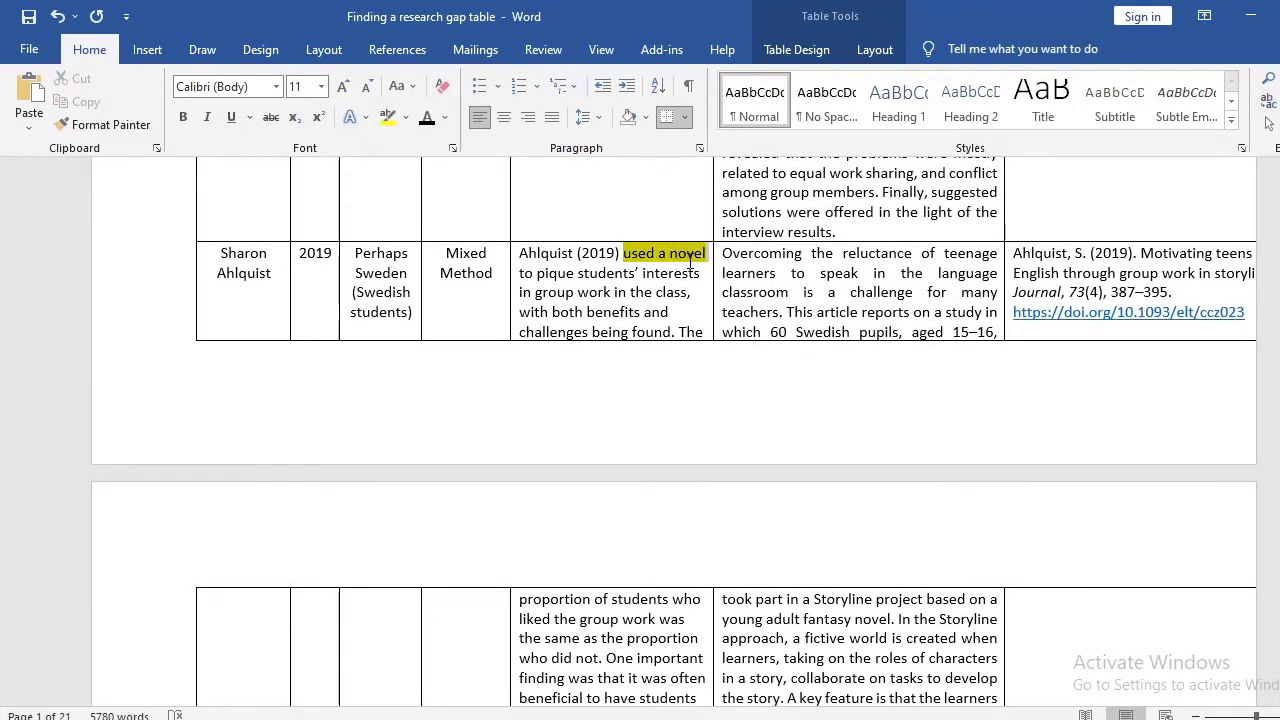
{"action": "left_click", "coordinate": [565, 292]}
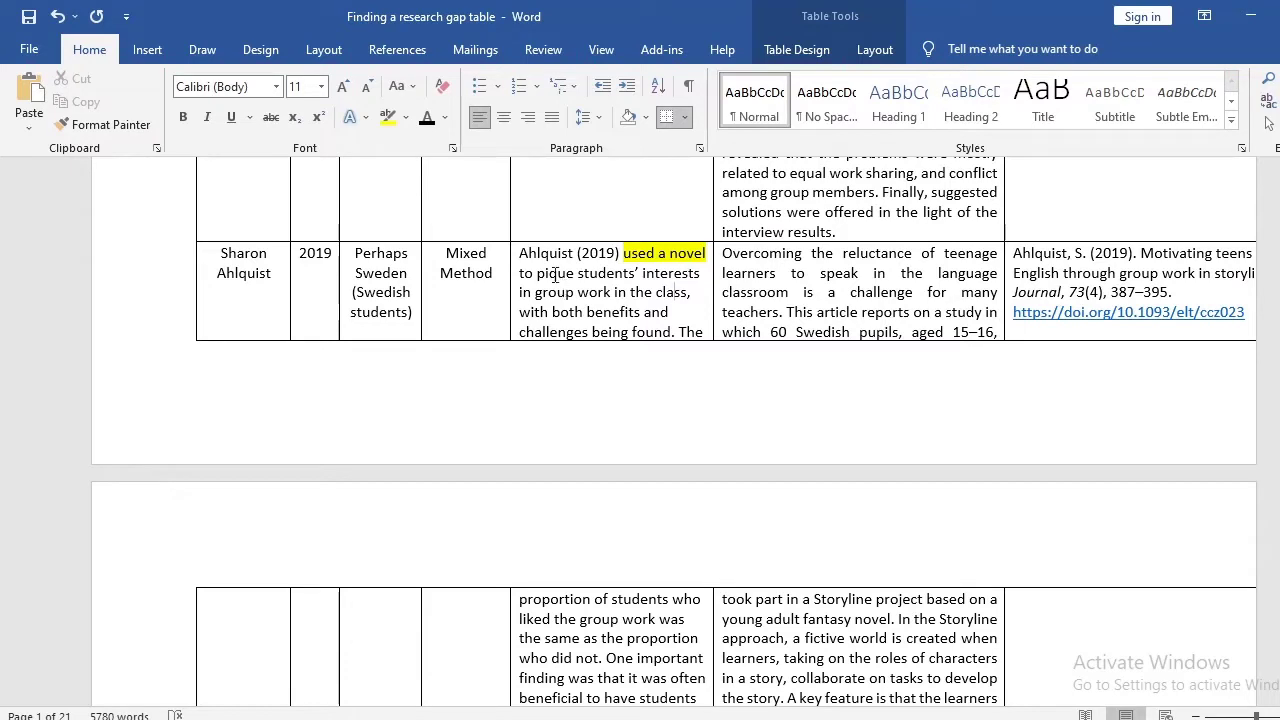
{"action": "double_click", "coordinate": [555, 275]}
{"action": "key", "text": "Left"}
{"action": "left_click_drag", "start_coordinate": [527, 271], "coordinate": [688, 297]}
{"action": "left_click", "coordinate": [598, 308]}
Read the 2017 Saudi Arabia study's highlighted summary, examining its setting, research purpose and findings down to the bracketed component label.
{"action": "scroll", "coordinate": [675, 310], "scroll_direction": "down", "scroll_amount": 10}
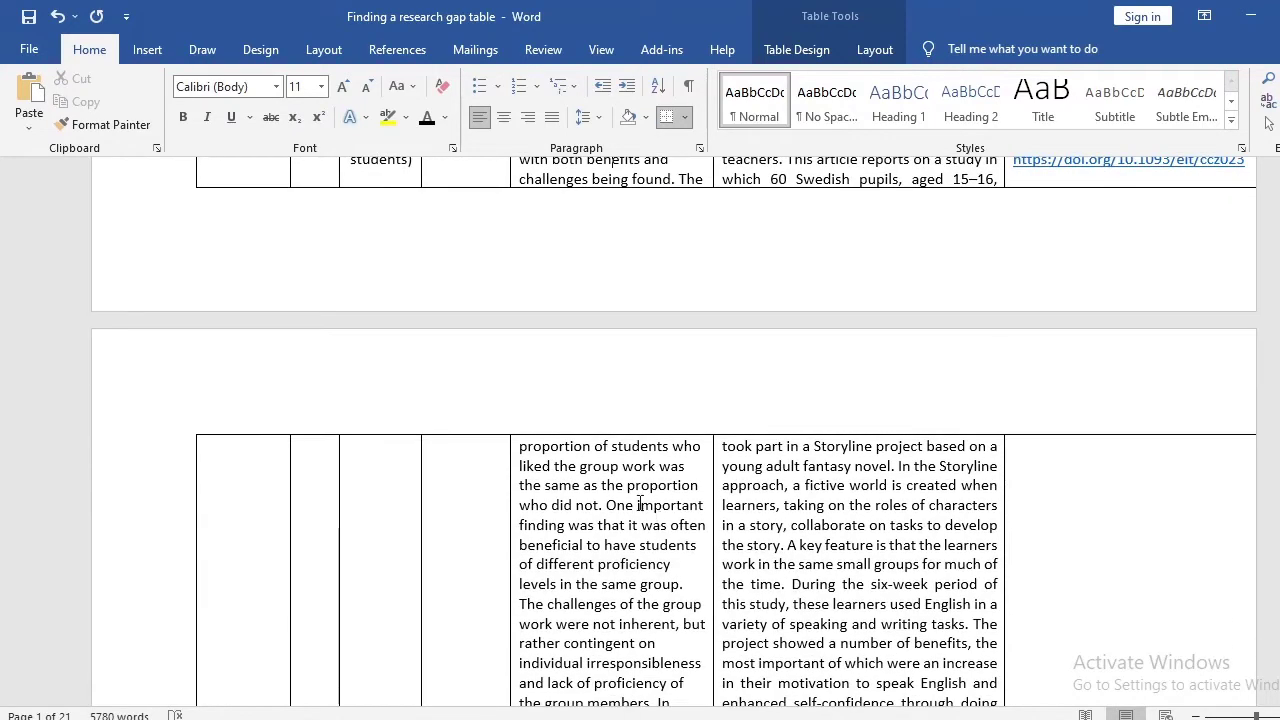
{"action": "scroll", "coordinate": [600, 410], "scroll_direction": "down", "scroll_amount": 3}
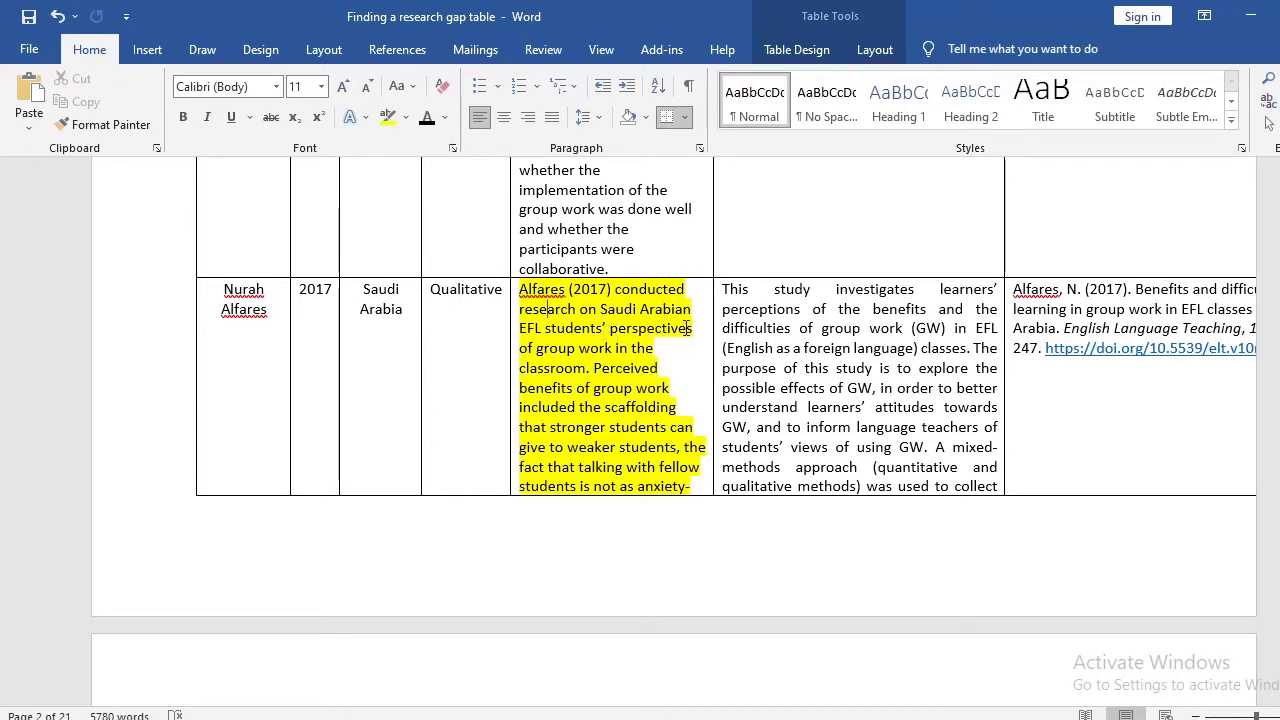
{"action": "left_click_drag", "start_coordinate": [599, 311], "coordinate": [677, 313]}
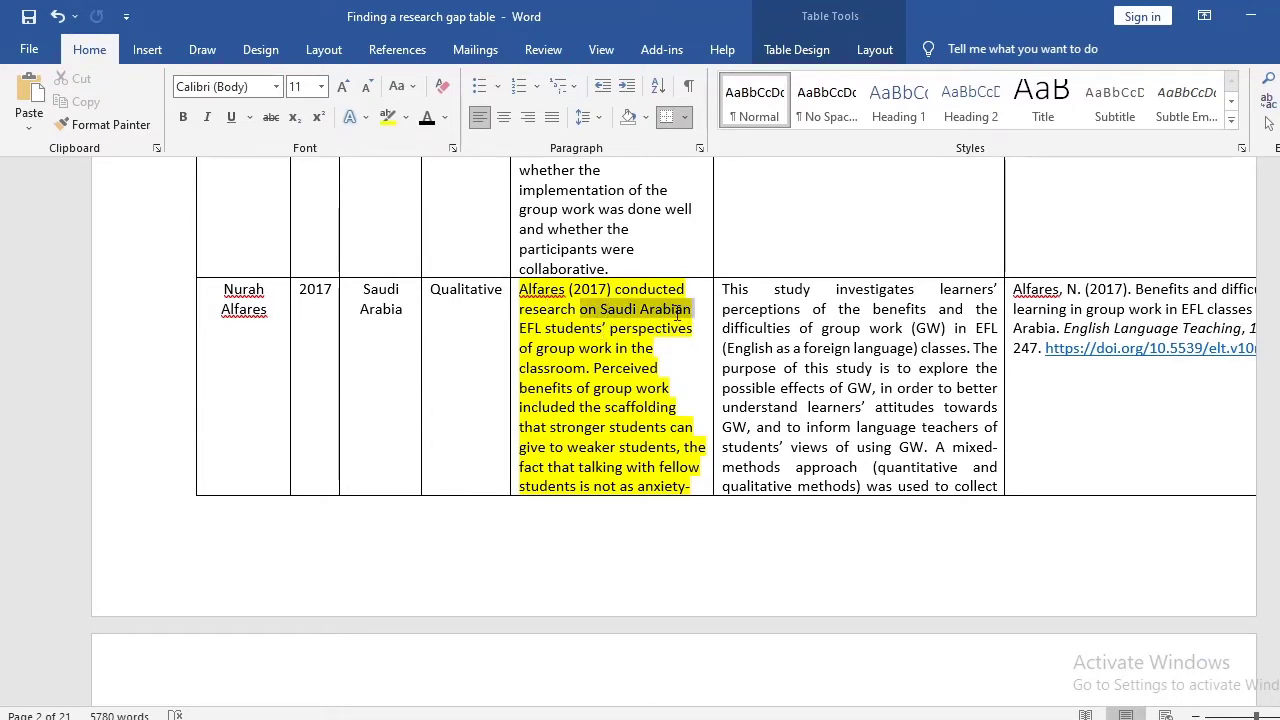
{"action": "left_click", "coordinate": [656, 328]}
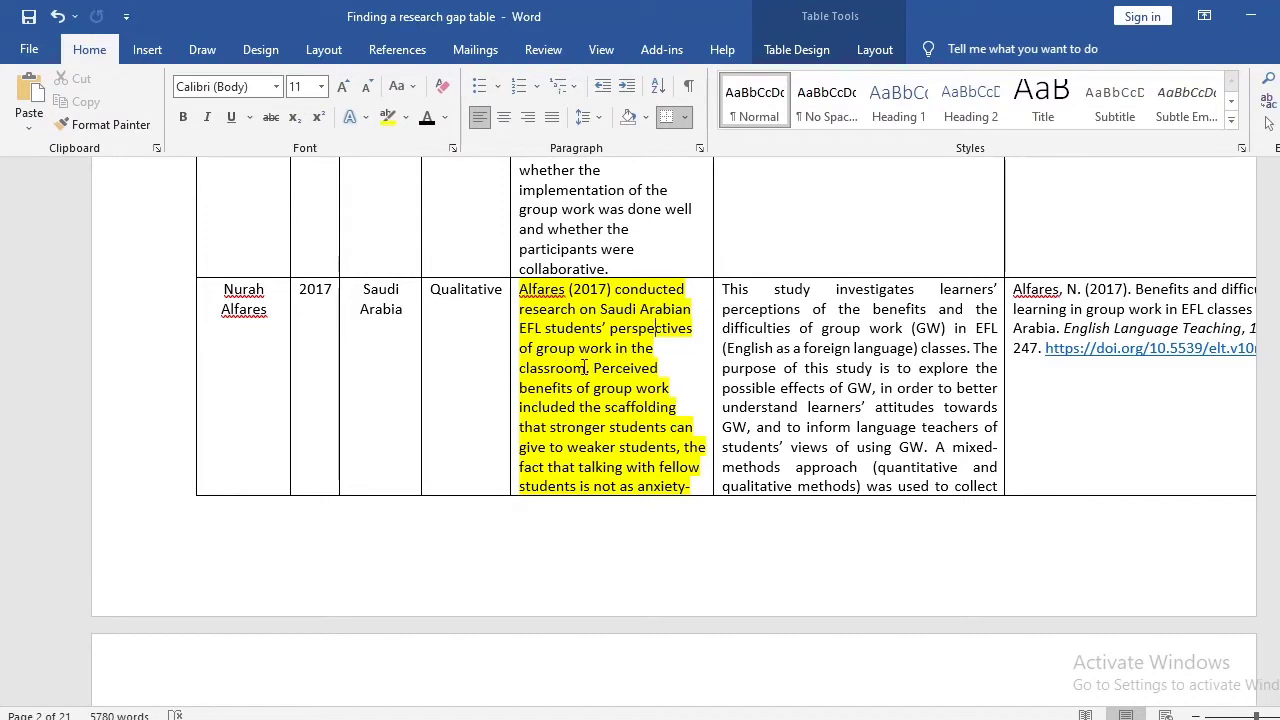
{"action": "left_click_drag", "start_coordinate": [587, 368], "coordinate": [520, 309]}
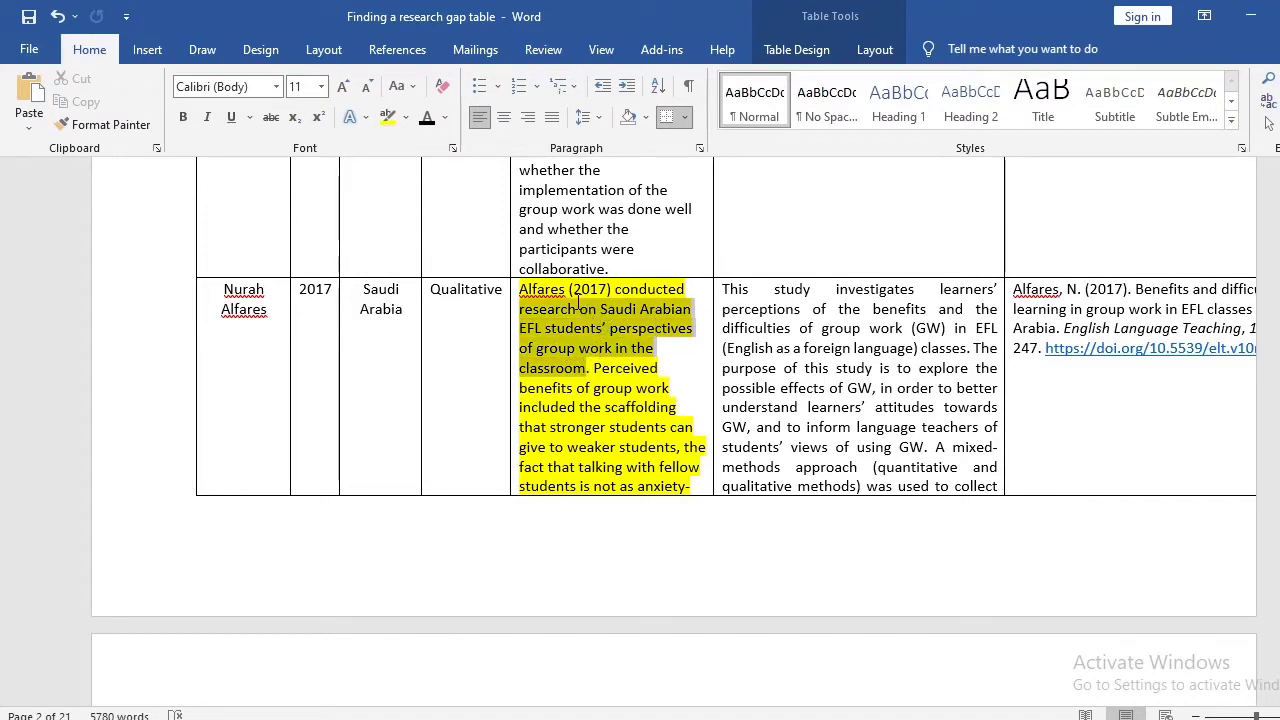
{"action": "left_click", "coordinate": [577, 352]}
{"action": "scroll", "coordinate": [570, 330], "scroll_direction": "down", "scroll_amount": 2}
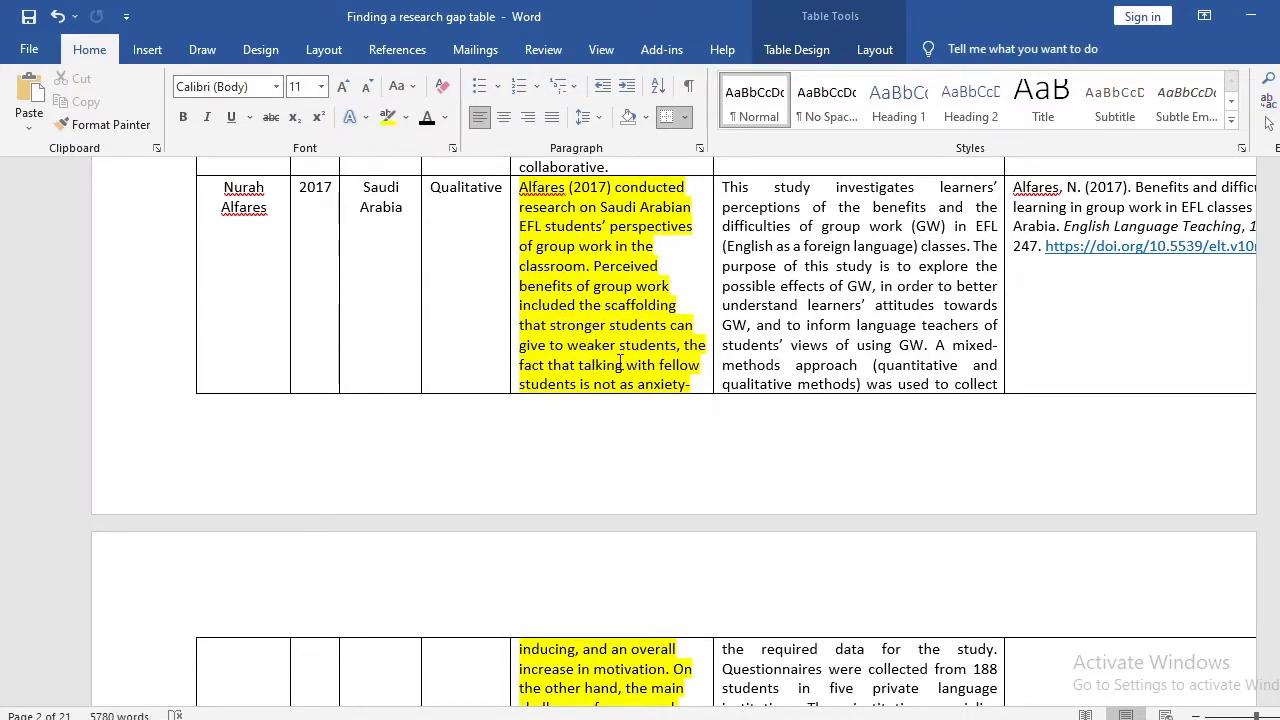
{"action": "scroll", "coordinate": [655, 354], "scroll_direction": "down", "scroll_amount": 2}
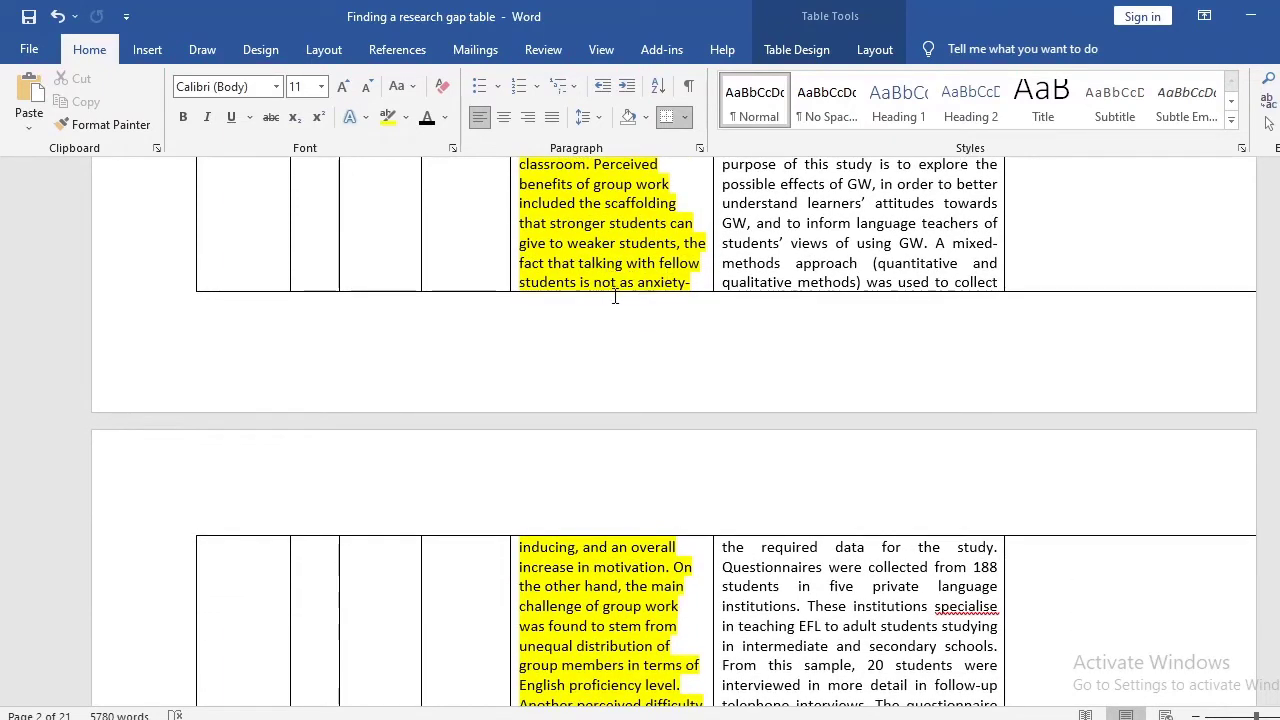
{"action": "scroll", "coordinate": [640, 320], "scroll_direction": "down", "scroll_amount": 5}
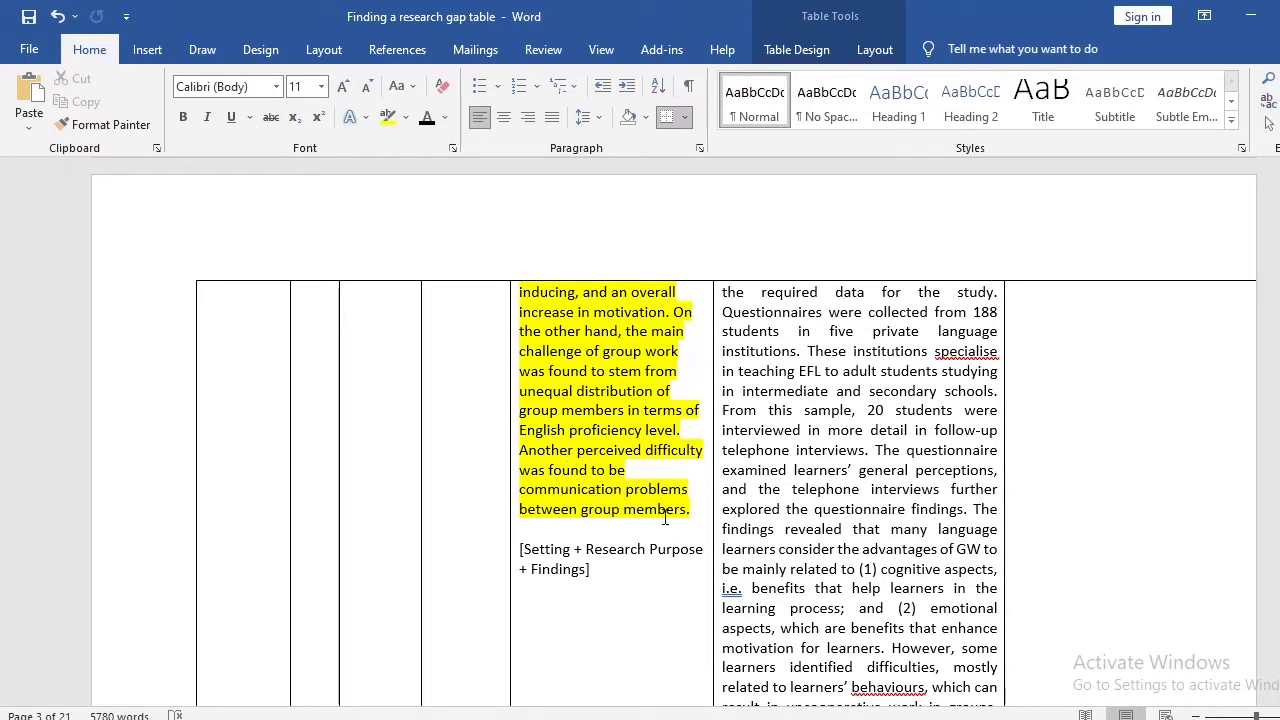
{"action": "scroll", "coordinate": [665, 517], "scroll_direction": "down", "scroll_amount": 2}
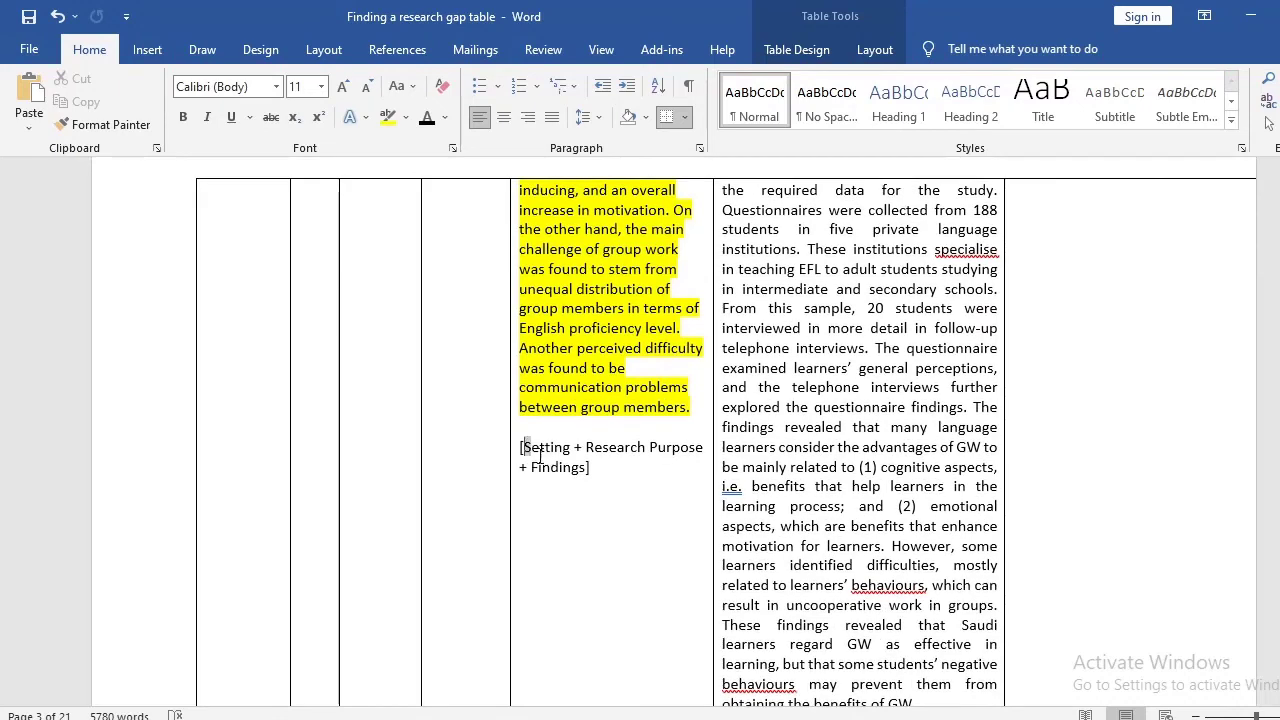
Match the setting, research purpose and findings in the "[Setting + Research Purpose + Findings]" label below the Saudi Arabia study's summary.
{"action": "left_click_drag", "start_coordinate": [523, 449], "coordinate": [572, 467]}
{"action": "left_click", "coordinate": [541, 447]}
{"action": "double_click", "coordinate": [622, 445]}
{"action": "left_click", "coordinate": [565, 468]}
{"action": "double_click", "coordinate": [560, 466]}
Look through the two 2021 study summaries for their highlighted phrases "A US study" and "meta-analysis".
{"action": "scroll", "coordinate": [634, 500], "scroll_direction": "down", "scroll_amount": 6}
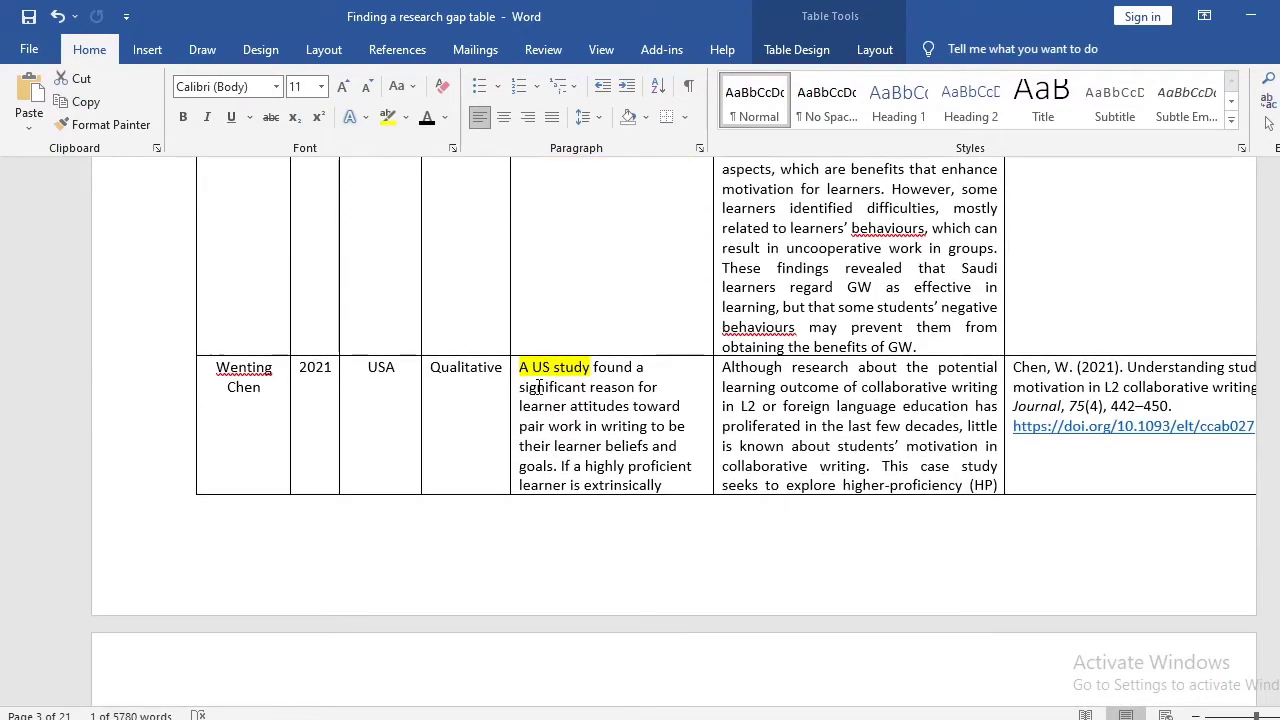
{"action": "left_click_drag", "start_coordinate": [519, 367], "coordinate": [590, 367]}
{"action": "scroll", "coordinate": [562, 425], "scroll_direction": "down", "scroll_amount": 5}
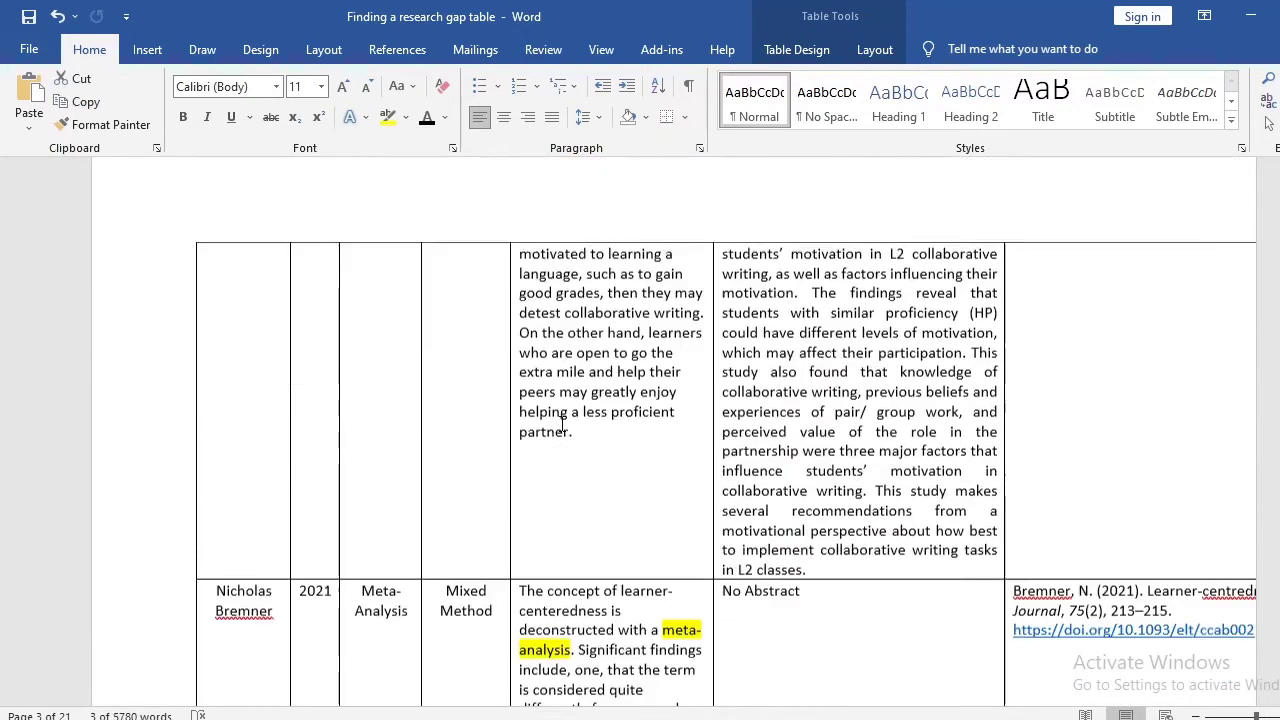
{"action": "scroll", "coordinate": [562, 425], "scroll_direction": "down", "scroll_amount": 10}
{"action": "scroll", "coordinate": [562, 425], "scroll_direction": "up", "scroll_amount": 6}
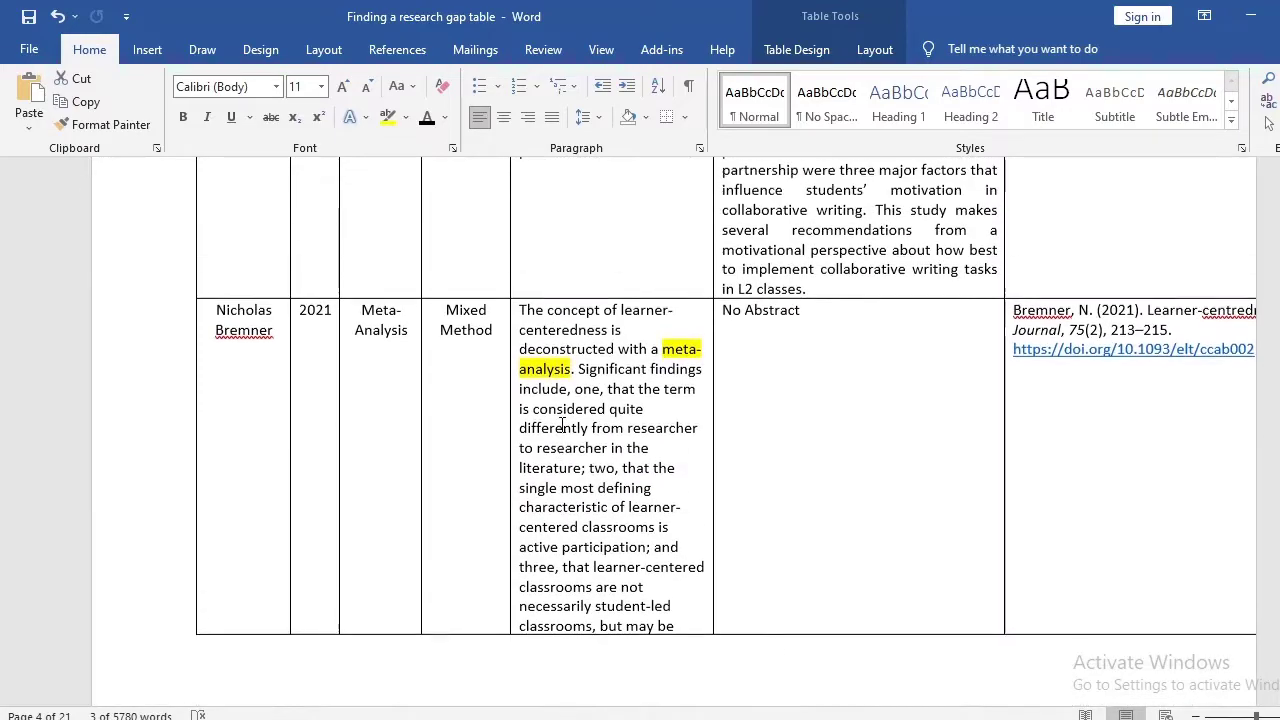
{"action": "scroll", "coordinate": [562, 426], "scroll_direction": "up", "scroll_amount": 1}
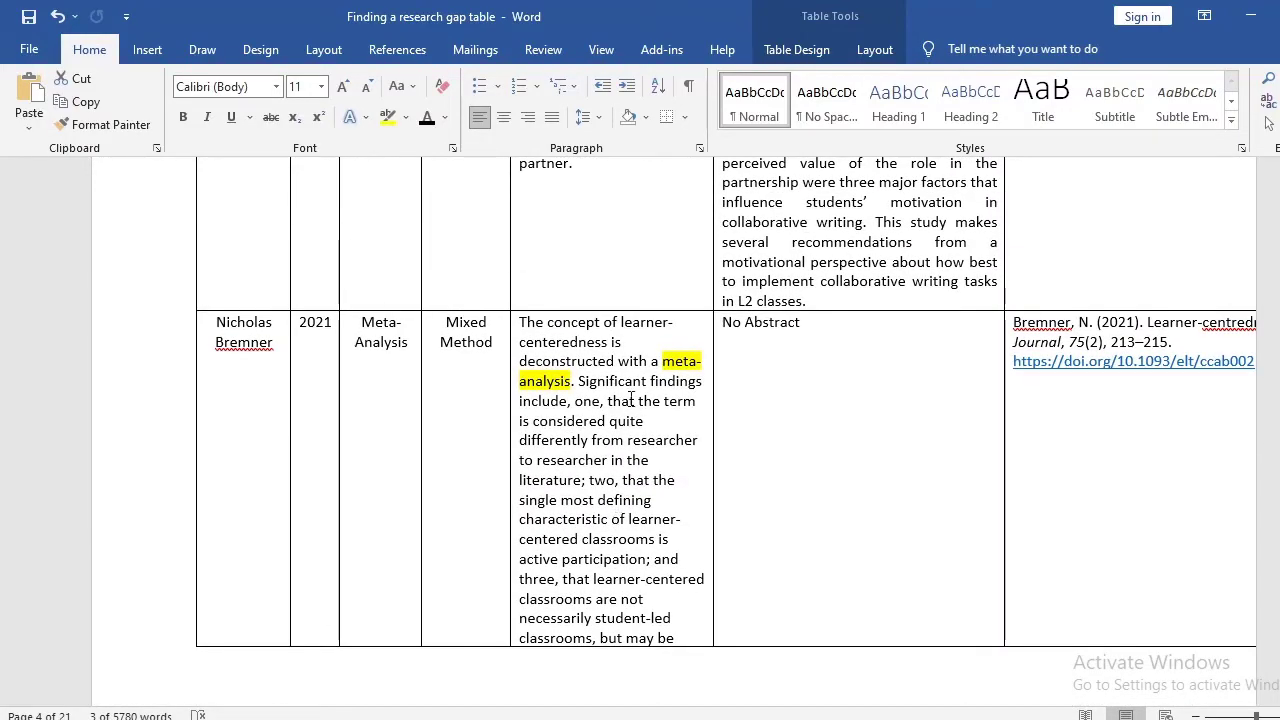
Read the 2021 US study's summary, from the reason for learner attitudes toward pair work to the comment on helping a less proficient partner.
{"action": "scroll", "coordinate": [617, 465], "scroll_direction": "up", "scroll_amount": 8}
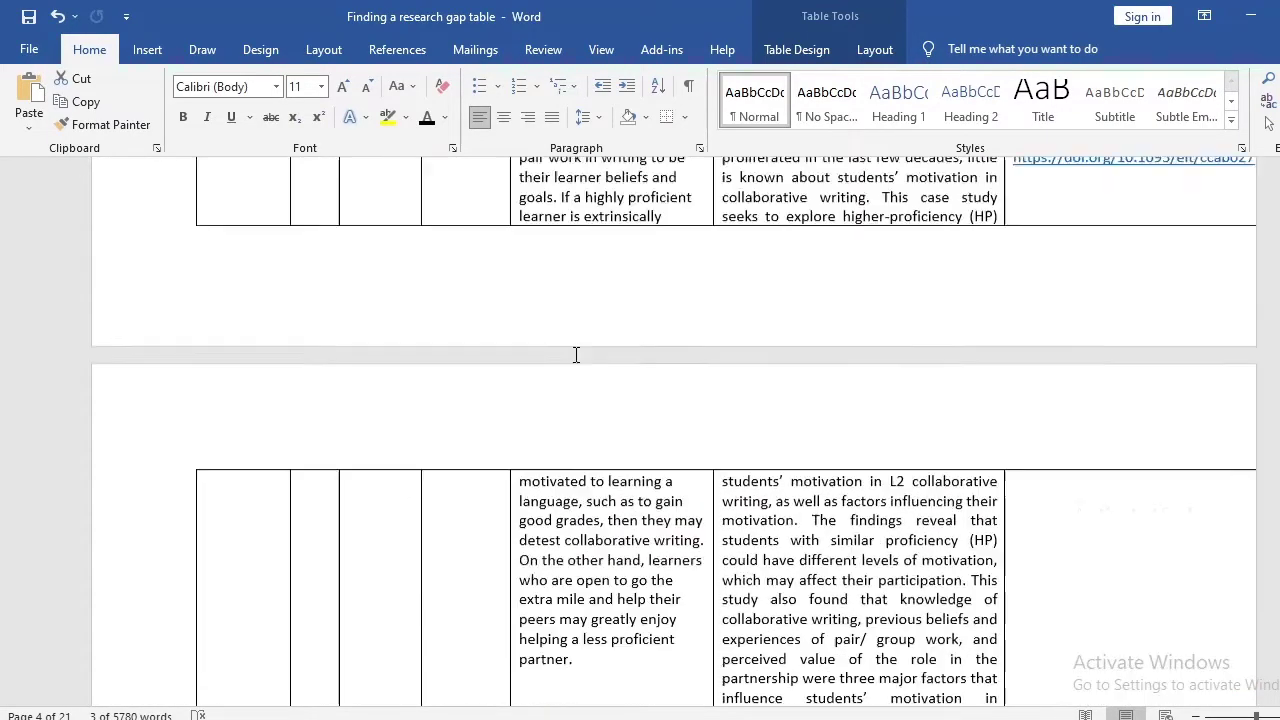
{"action": "scroll", "coordinate": [563, 373], "scroll_direction": "up", "scroll_amount": 1}
{"action": "left_click_drag", "start_coordinate": [550, 437], "coordinate": [604, 497]}
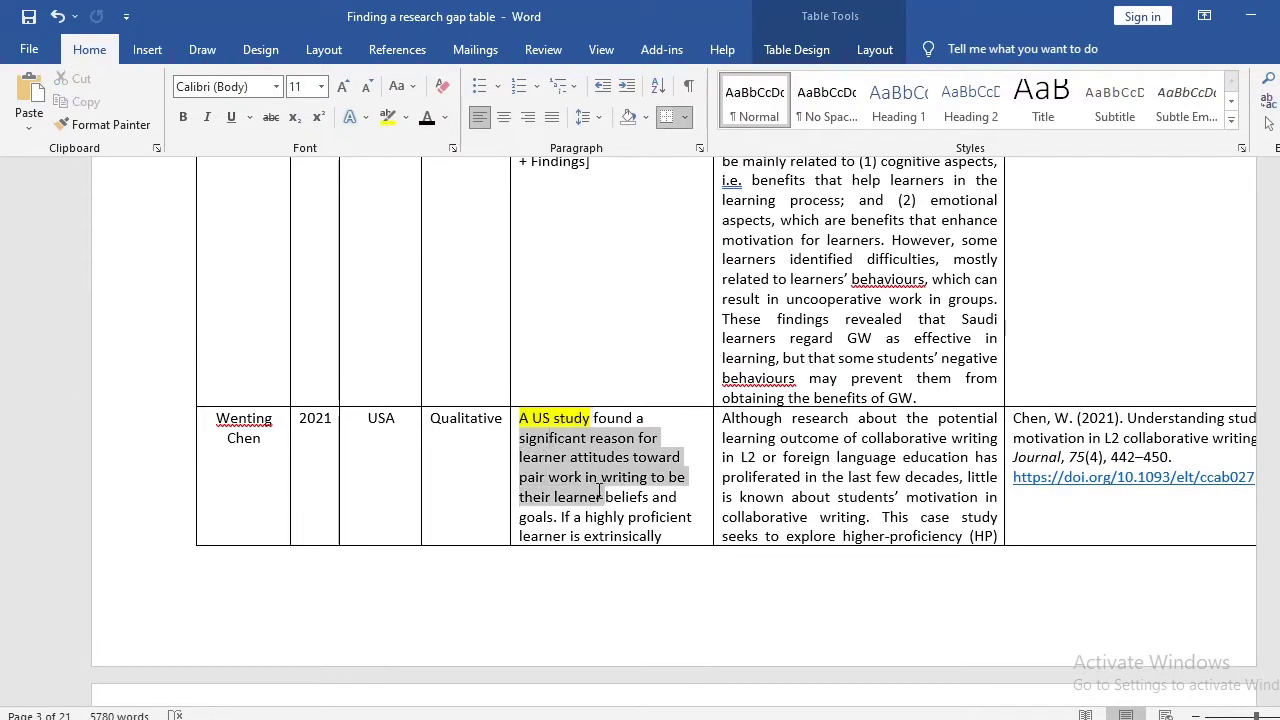
{"action": "left_click", "coordinate": [606, 519]}
{"action": "scroll", "coordinate": [608, 523], "scroll_direction": "down", "scroll_amount": 8}
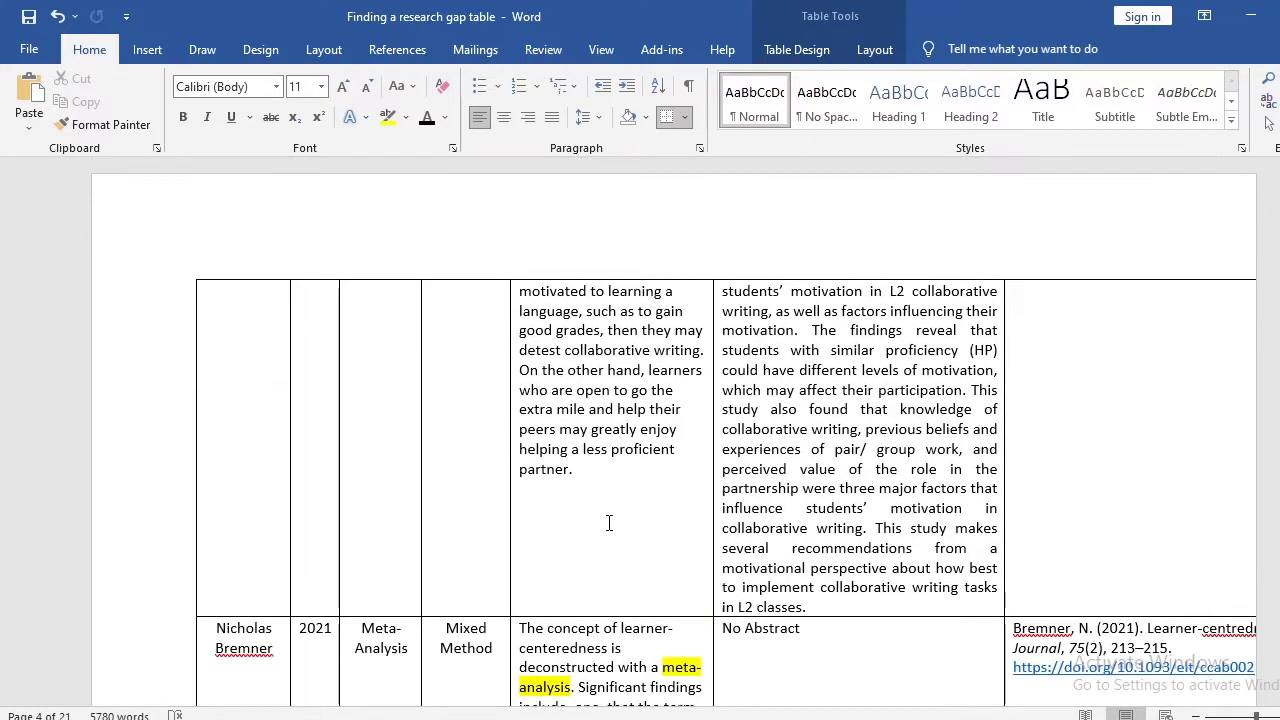
Examine the 2021 meta-analysis row, comparing its setting entry with the highlighted "meta-analysis" wording and the findings in its summary.
{"action": "scroll", "coordinate": [608, 523], "scroll_direction": "down", "scroll_amount": 4}
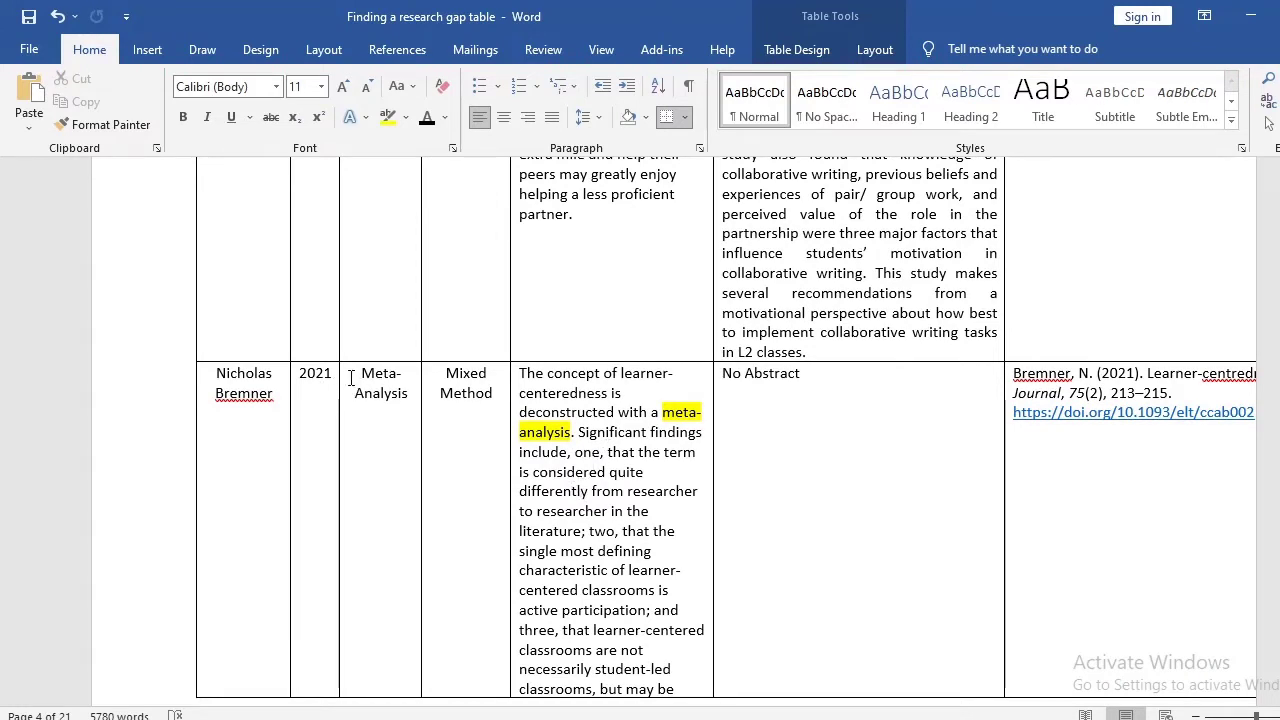
{"action": "left_click_drag", "start_coordinate": [351, 378], "coordinate": [230, 385]}
{"action": "left_click", "coordinate": [314, 390]}
{"action": "left_click", "coordinate": [388, 432]}
{"action": "left_click_drag", "start_coordinate": [580, 396], "coordinate": [632, 460]}
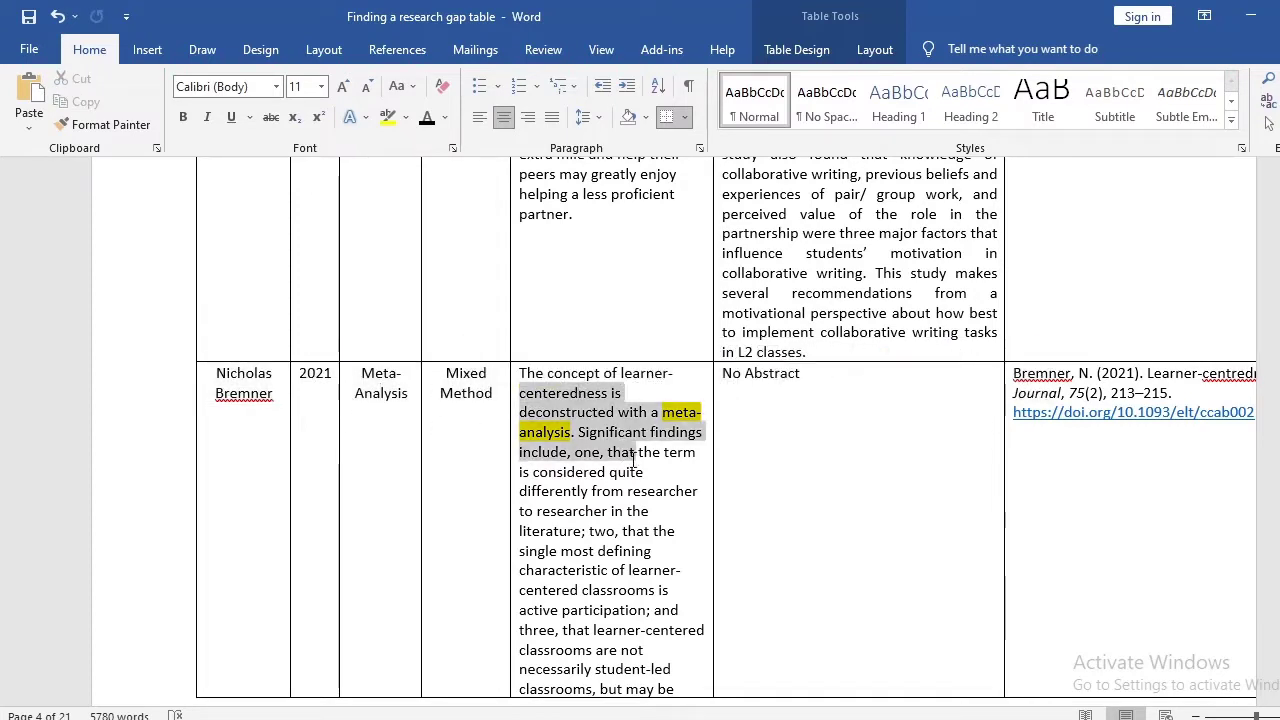
{"action": "left_click", "coordinate": [645, 505]}
{"action": "scroll", "coordinate": [660, 420], "scroll_direction": "down", "scroll_amount": 2}
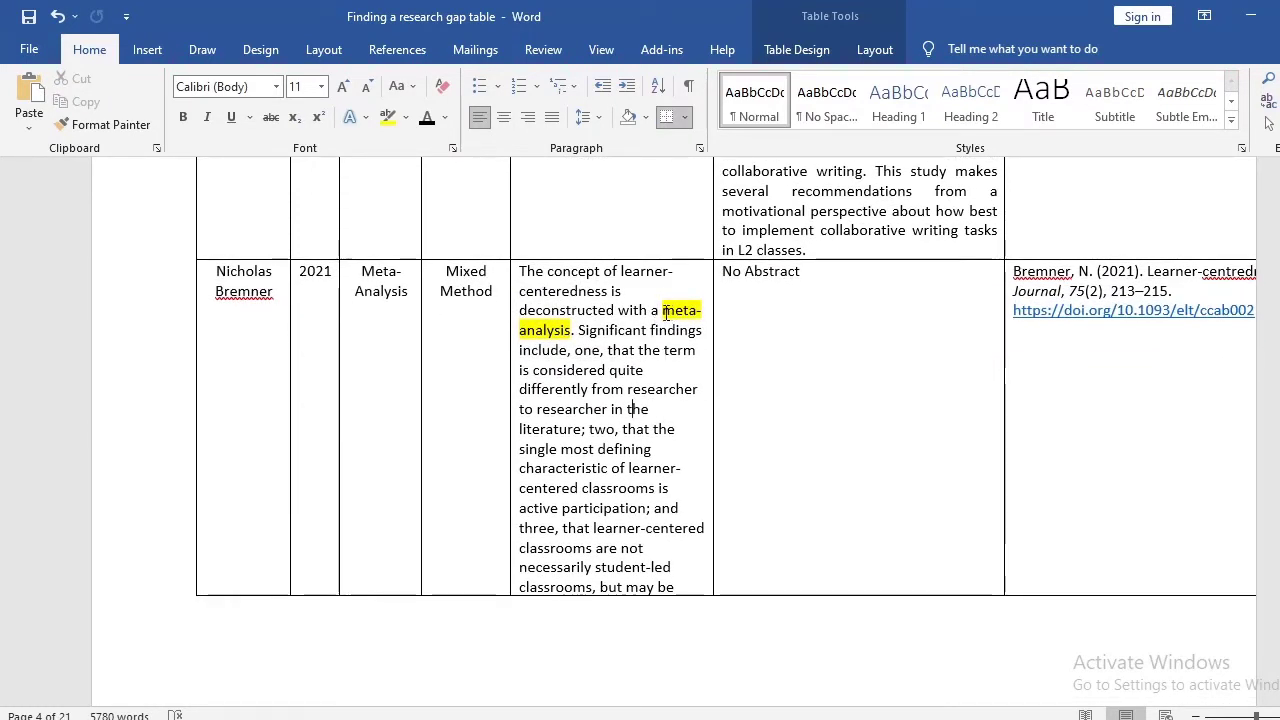
{"action": "mouse_move", "coordinate": [663, 312]}
{"action": "left_mouse_down"}
{"action": "mouse_move", "coordinate": [560, 312]}
{"action": "mouse_move", "coordinate": [652, 312]}
{"action": "left_mouse_up"}
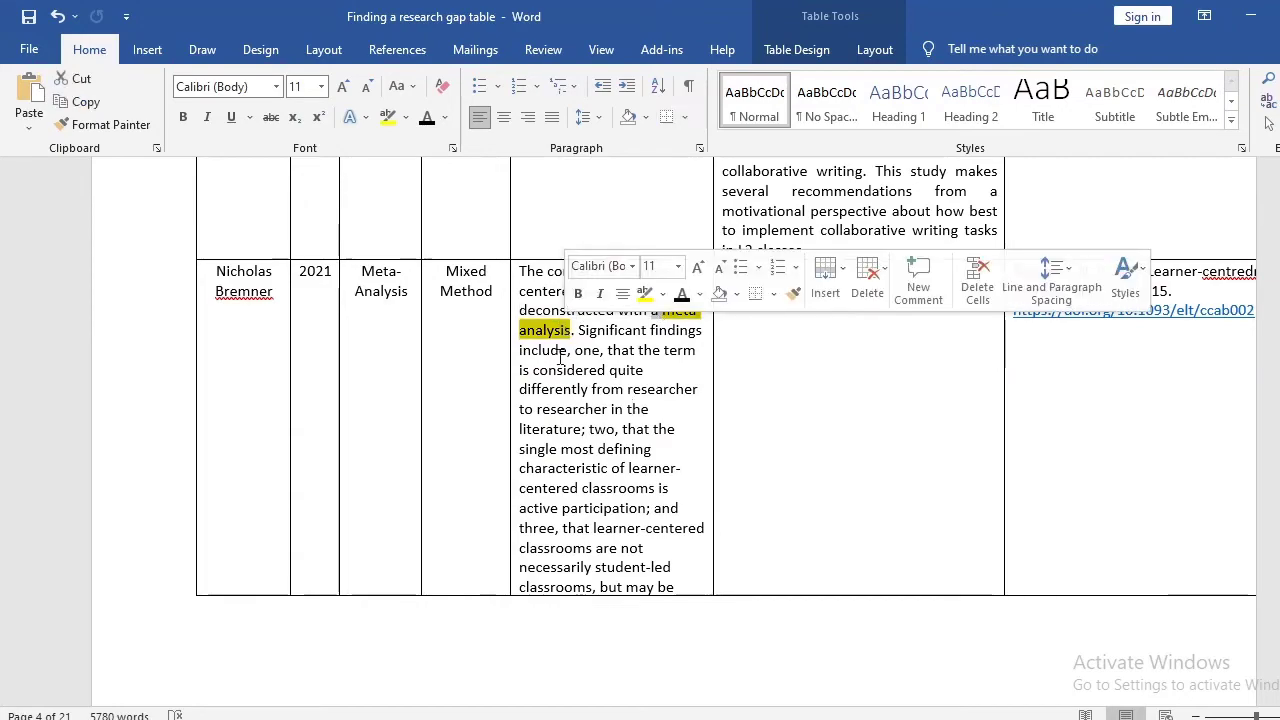
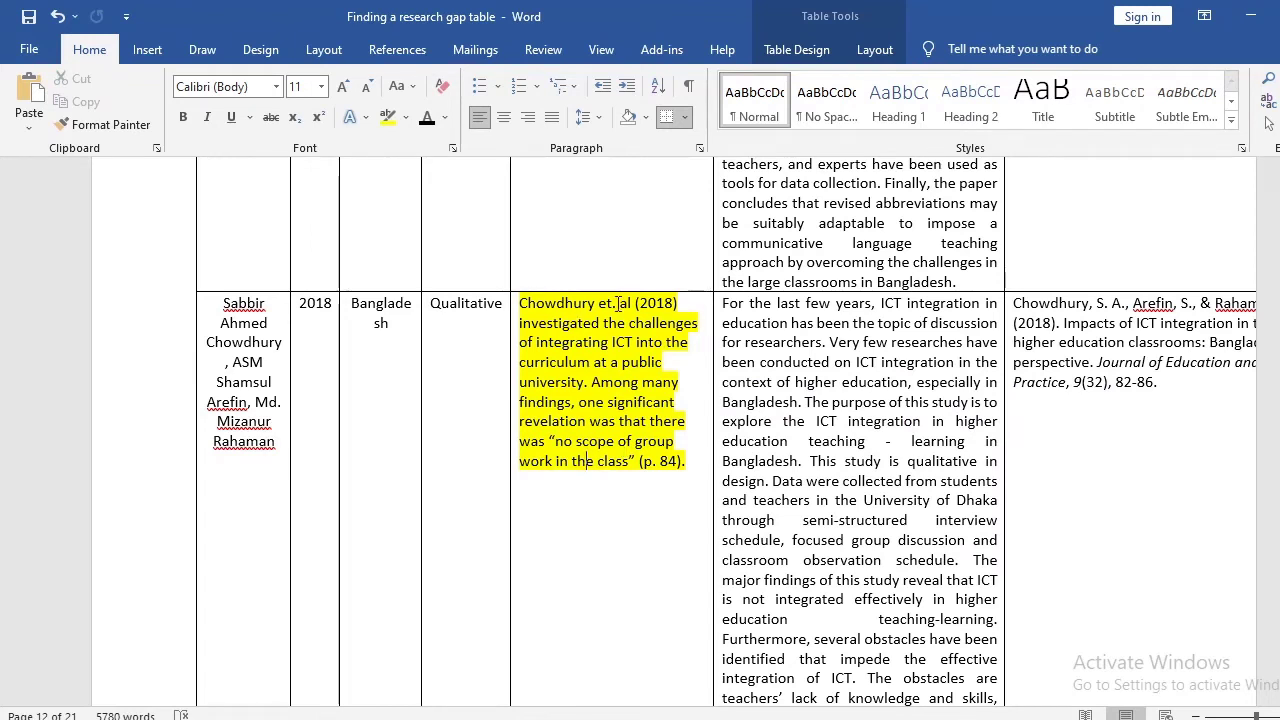
Read the highlighted summary of the 2018 Bangladesh ICT integration study, covering its citation, research purpose, setting and findings.
{"action": "left_click_drag", "start_coordinate": [598, 303], "coordinate": [638, 303]}
{"action": "left_click_drag", "start_coordinate": [598, 342], "coordinate": [519, 323]}
{"action": "left_click", "coordinate": [609, 345]}
{"action": "left_click", "coordinate": [587, 370]}
{"action": "mouse_move", "coordinate": [552, 441]}
{"action": "left_mouse_down"}
{"action": "mouse_move", "coordinate": [620, 443]}
{"action": "mouse_move", "coordinate": [626, 462]}
{"action": "mouse_move", "coordinate": [556, 447]}
{"action": "left_mouse_up"}
{"action": "left_click", "coordinate": [618, 474]}
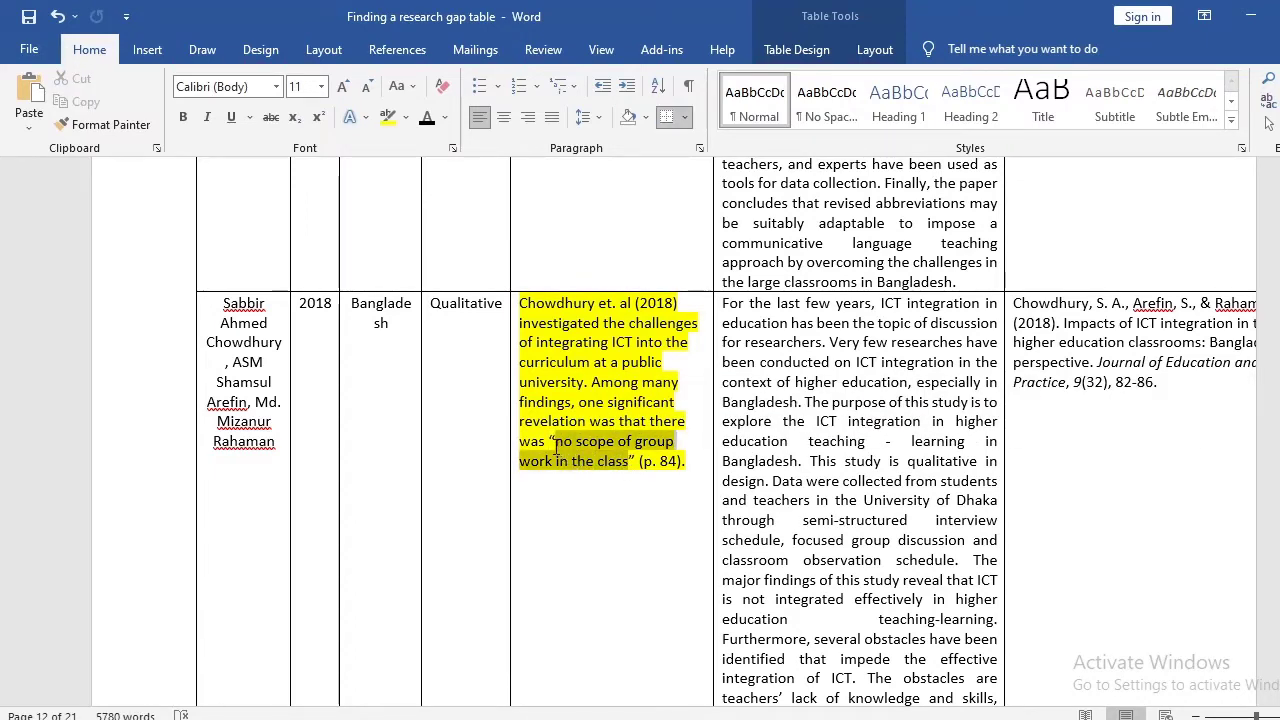
Examine the direct quotation "no scope of group work in the class" and its quotation marks in the 2018 ICT study's summary.
{"action": "scroll", "coordinate": [580, 528], "scroll_direction": "up", "scroll_amount": 5}
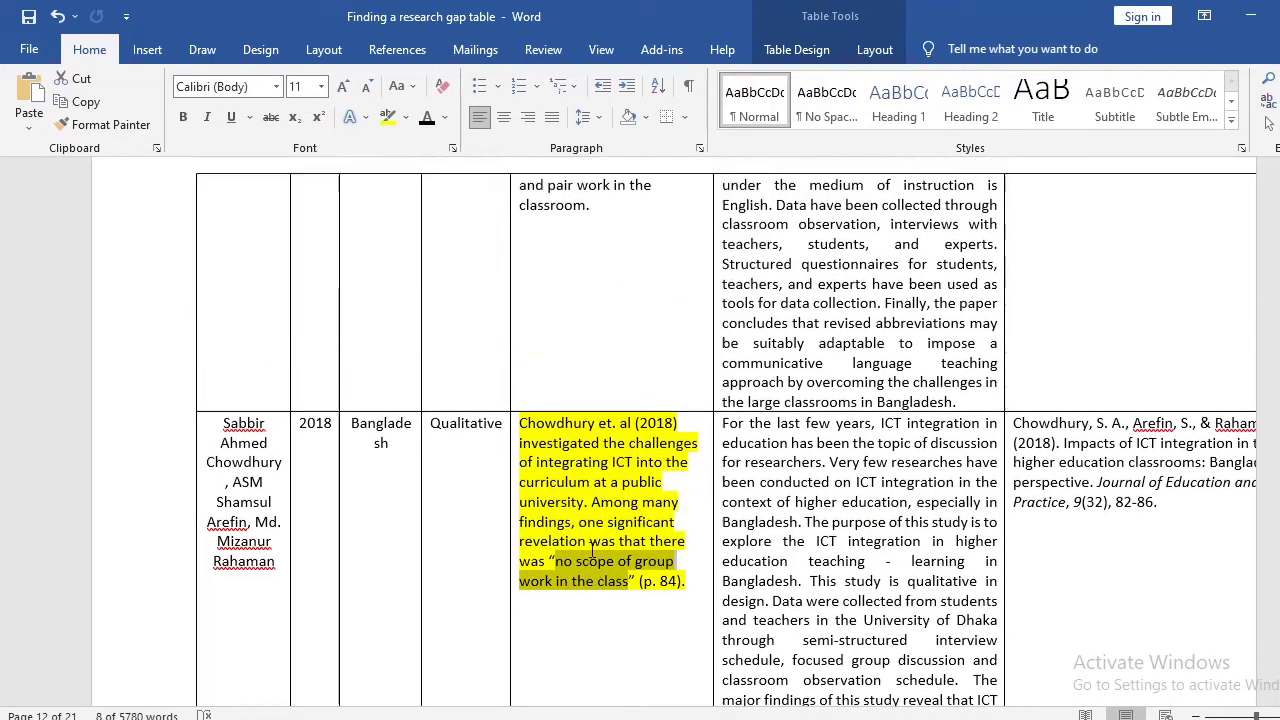
{"action": "scroll", "coordinate": [594, 558], "scroll_direction": "down", "scroll_amount": 4}
{"action": "left_click", "coordinate": [600, 445]}
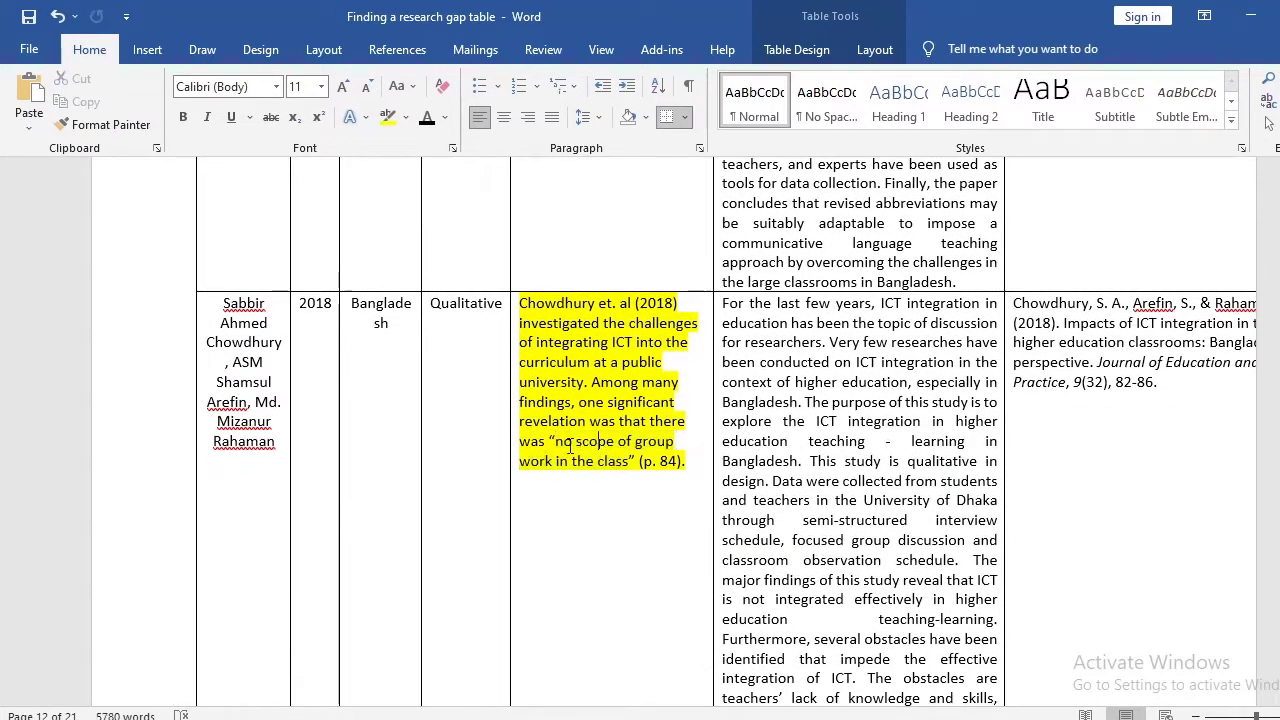
{"action": "left_click_drag", "start_coordinate": [556, 443], "coordinate": [626, 455]}
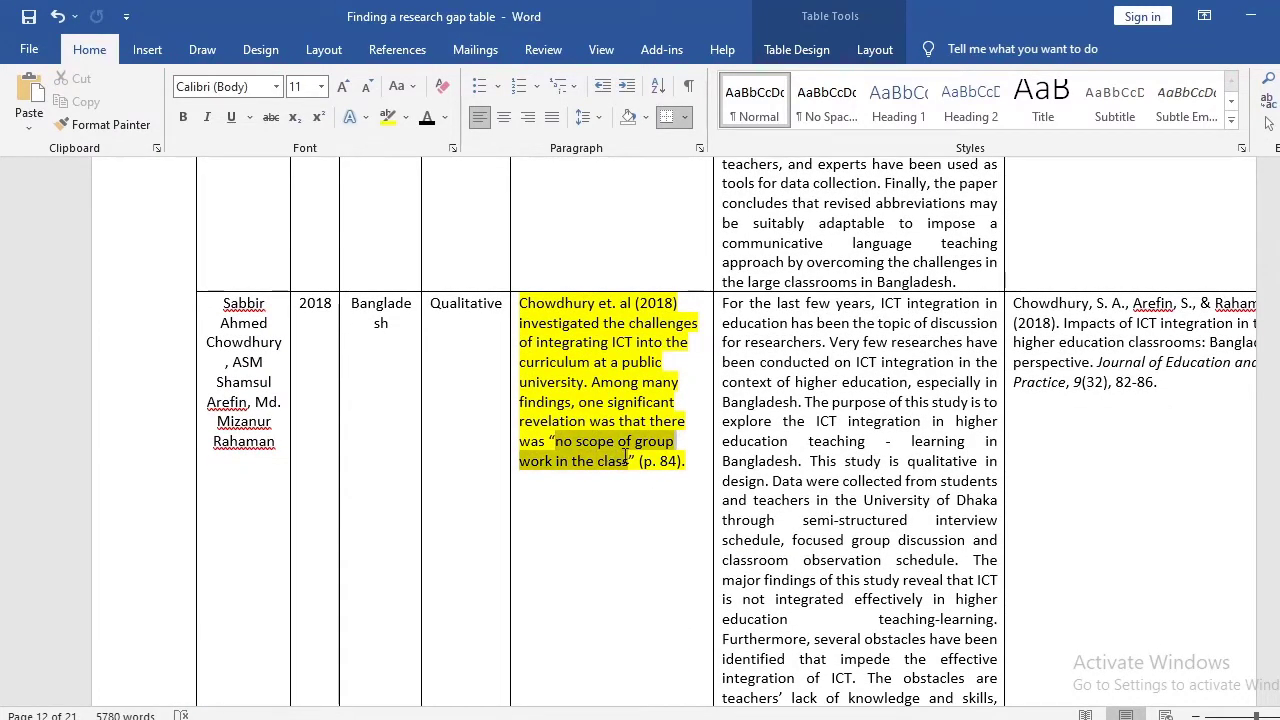
{"action": "left_click", "coordinate": [642, 470]}
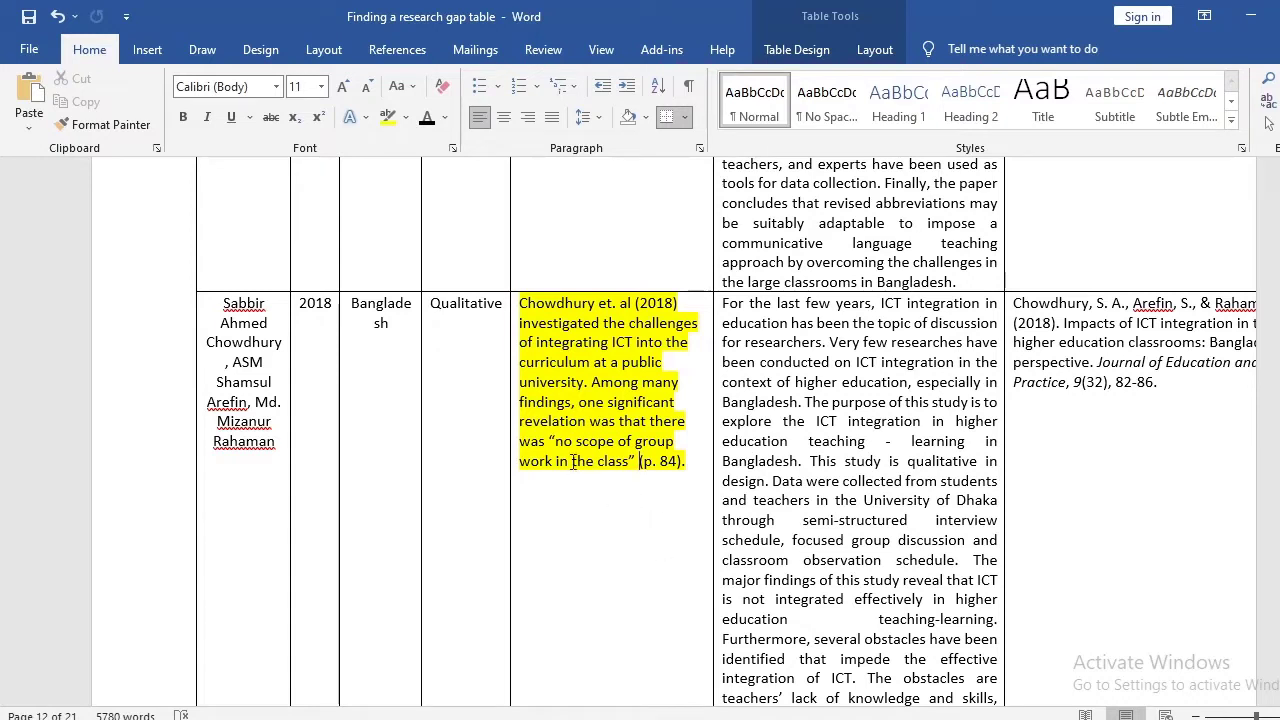
{"action": "mouse_move", "coordinate": [549, 441]}
{"action": "left_mouse_down"}
{"action": "mouse_move", "coordinate": [631, 470]}
{"action": "mouse_move", "coordinate": [549, 441]}
{"action": "left_mouse_up"}
{"action": "left_click", "coordinate": [633, 463]}
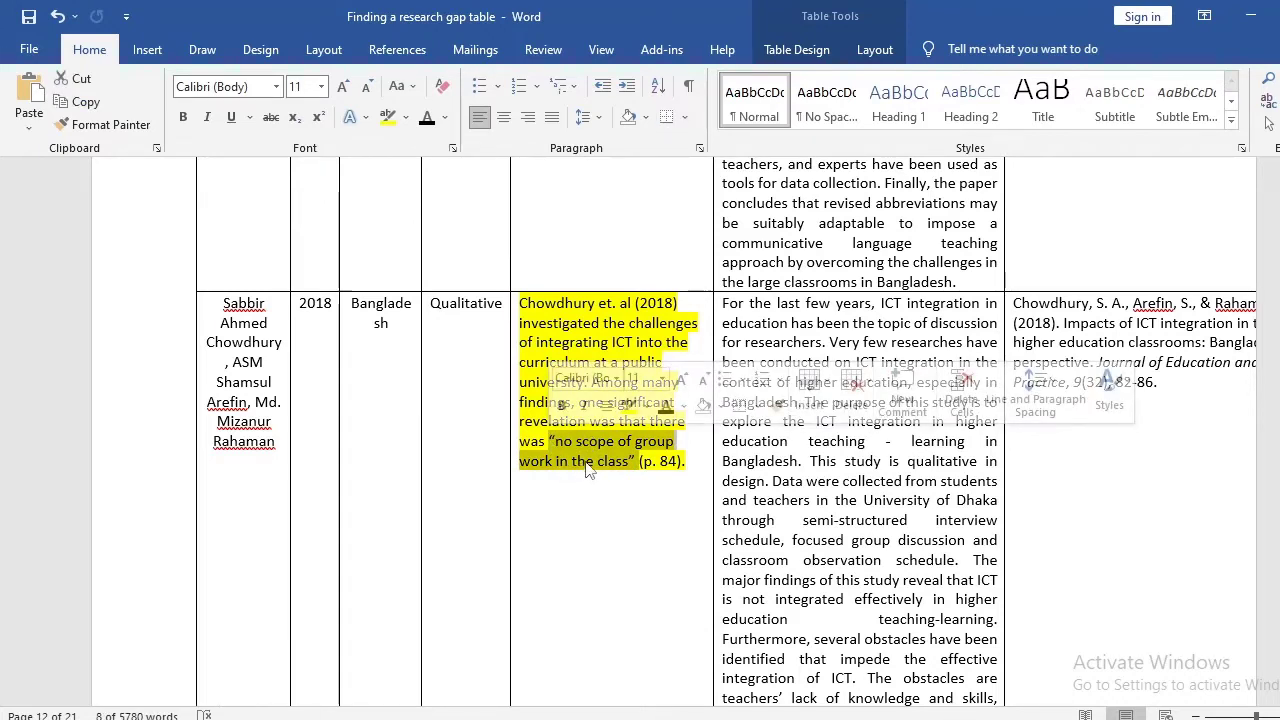
{"action": "left_click", "coordinate": [596, 463]}
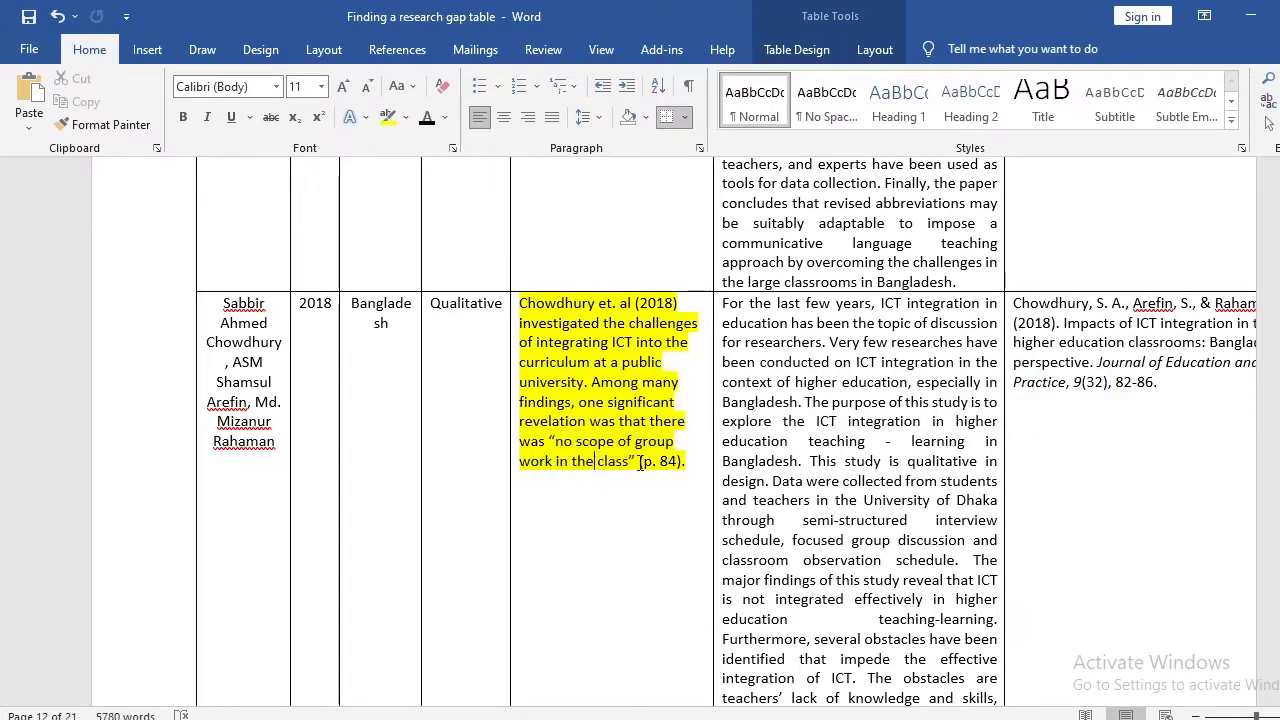
Examine the page reference "p. 84" that follows the direct quotation in the 2018 ICT study's summary.
{"action": "left_click_drag", "start_coordinate": [643, 463], "coordinate": [670, 472]}
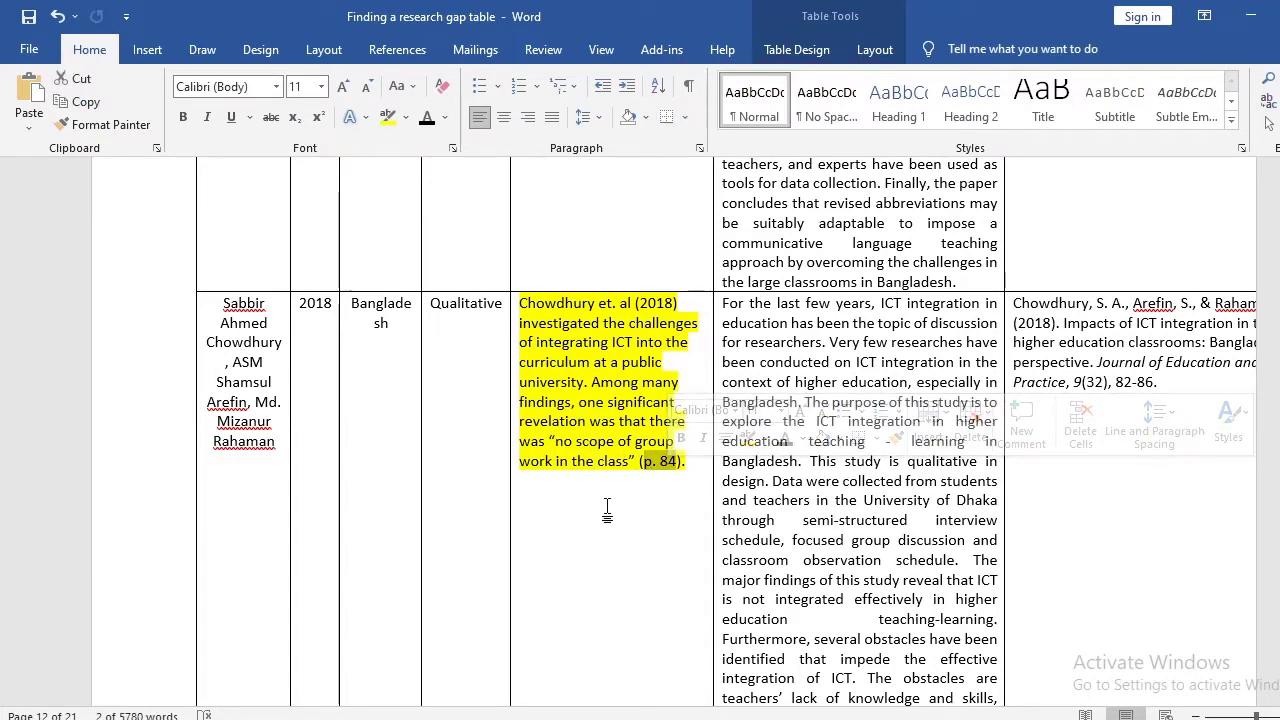
{"action": "left_click", "coordinate": [596, 462]}
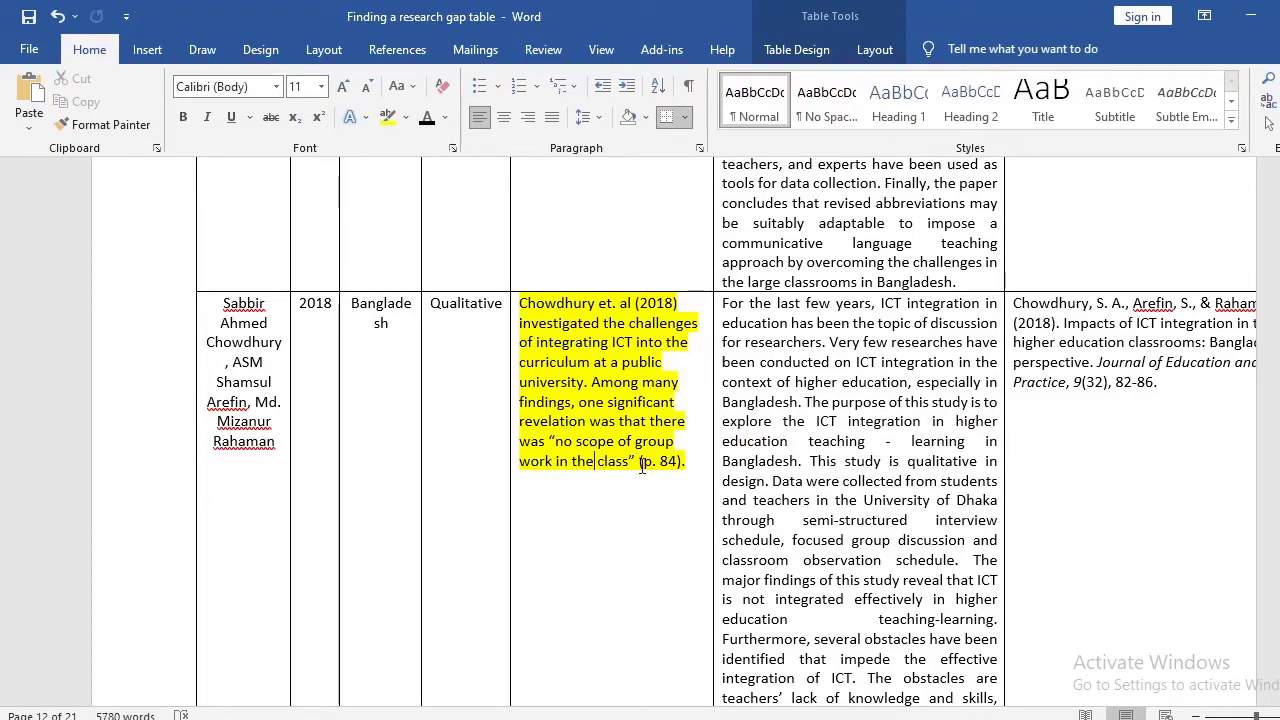
{"action": "left_click_drag", "start_coordinate": [675, 467], "coordinate": [675, 468]}
Look over the summaries preceding the 2018 ICT study, including the 2020 Bangladesh study of the textbook English for Today.
{"action": "scroll", "coordinate": [600, 490], "scroll_direction": "up", "scroll_amount": 10}
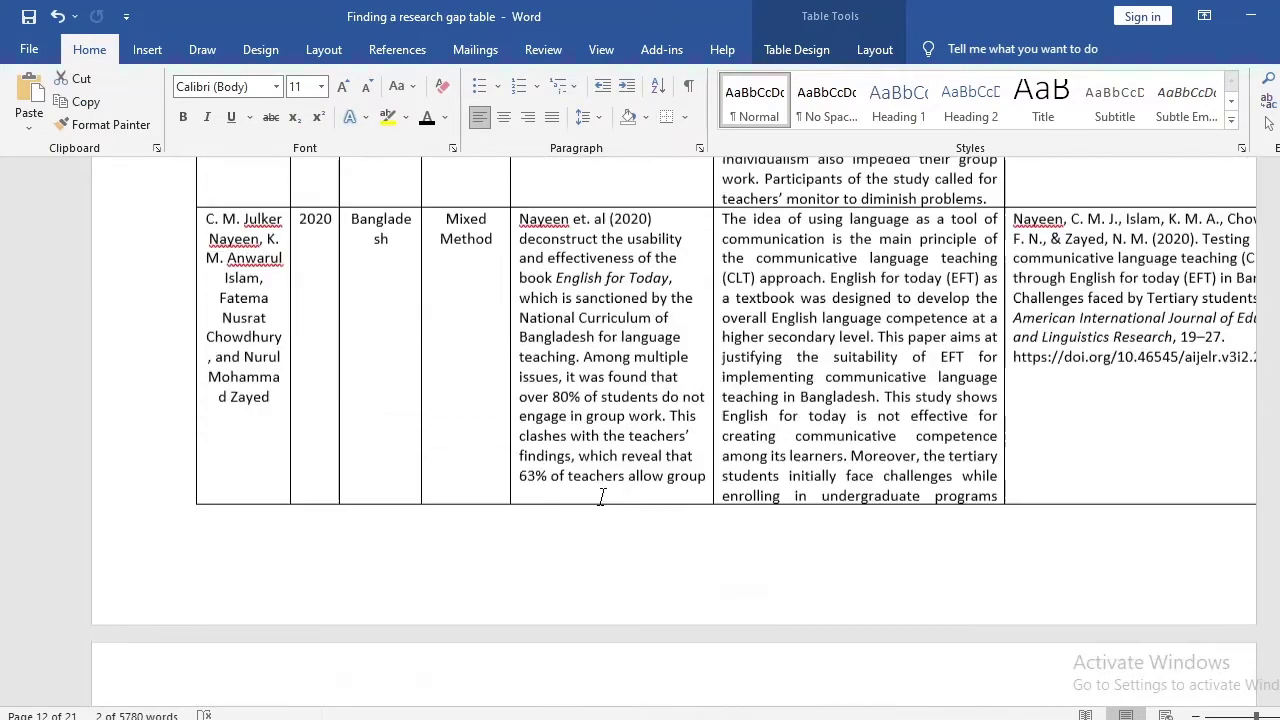
{"action": "scroll", "coordinate": [602, 477], "scroll_direction": "down", "scroll_amount": 3}
{"action": "scroll", "coordinate": [614, 457], "scroll_direction": "up", "scroll_amount": 9}
{"action": "left_click_drag", "start_coordinate": [654, 482], "coordinate": [632, 428]}
{"action": "scroll", "coordinate": [621, 500], "scroll_direction": "down", "scroll_amount": 15}
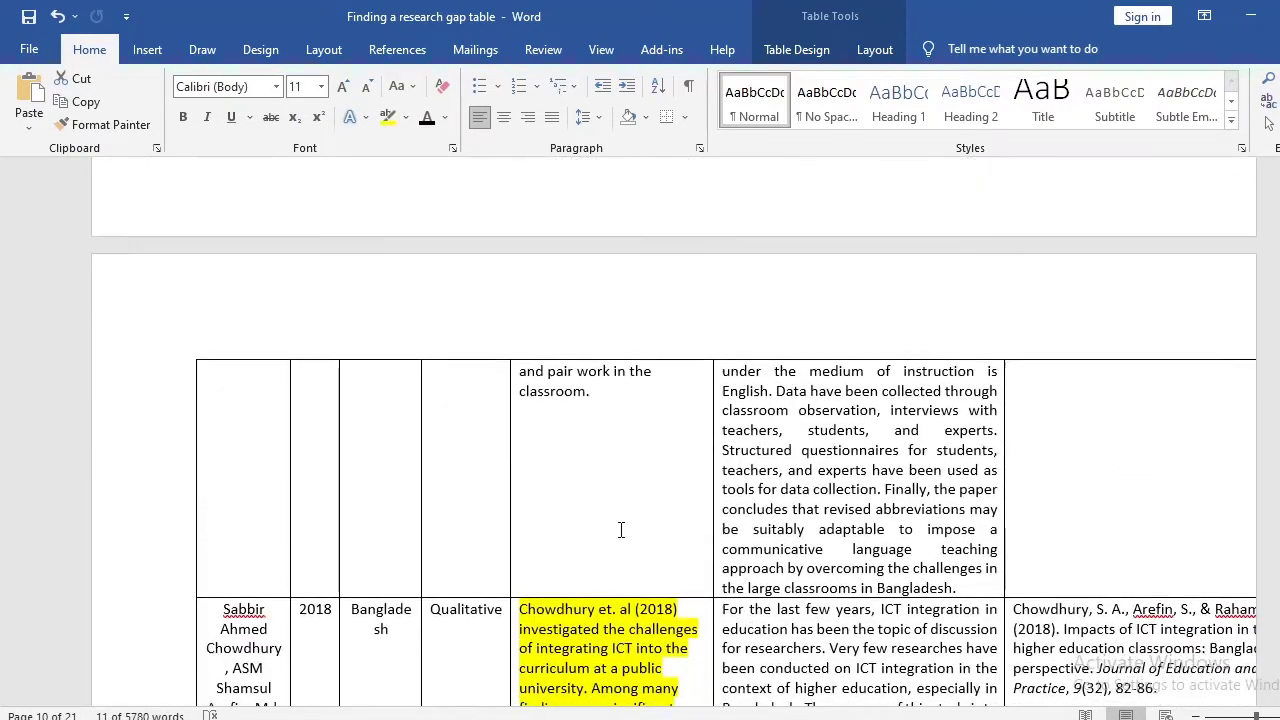
Recheck the 2018 ICT study's direct quotation together with its "p. 84" page reference.
{"action": "left_click_drag", "start_coordinate": [552, 441], "coordinate": [630, 463]}
{"action": "left_click", "coordinate": [633, 490]}
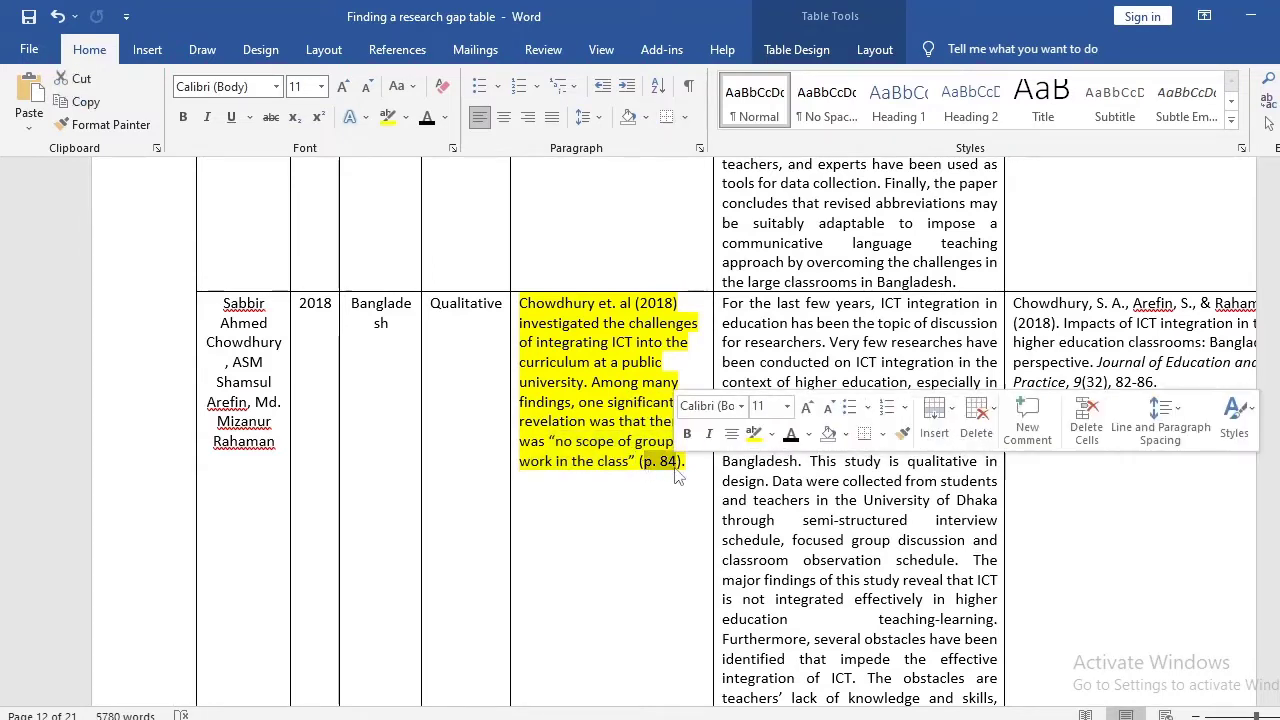
{"action": "scroll", "coordinate": [528, 563], "scroll_direction": "down", "scroll_amount": 2}
{"action": "key", "text": "Left"}
{"action": "scroll", "coordinate": [530, 563], "scroll_direction": "up", "scroll_amount": 2}
{"action": "scroll", "coordinate": [530, 563], "scroll_direction": "up", "scroll_amount": 1}
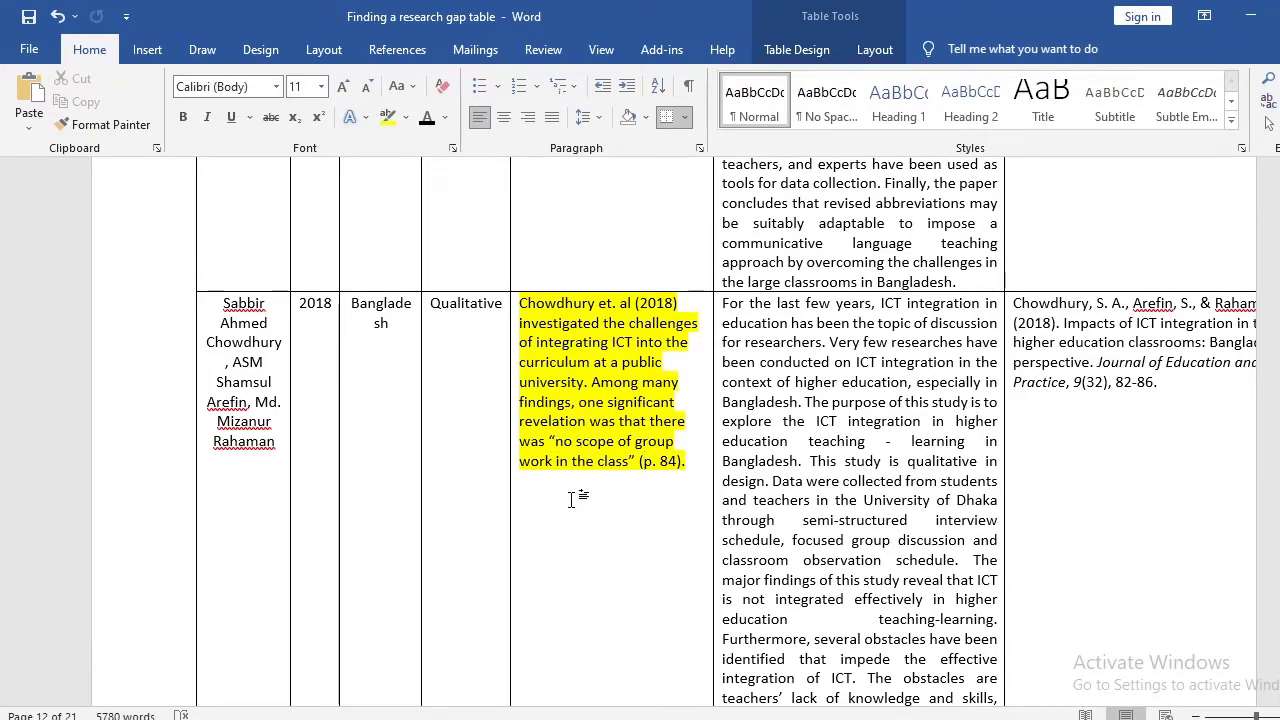
Find the 2020 Bangladesh quantitative study whose summary has the highlighted Community Language Learning phrase.
{"action": "scroll", "coordinate": [571, 497], "scroll_direction": "down", "scroll_amount": 20}
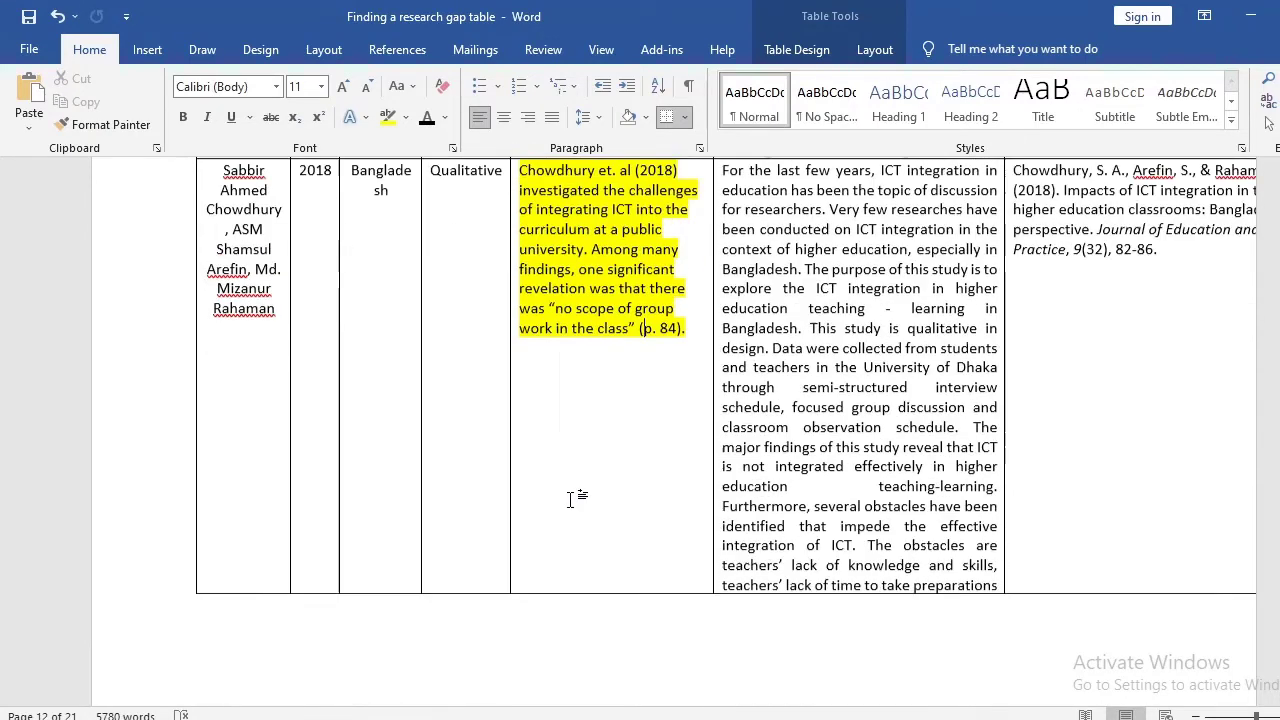
{"action": "scroll", "coordinate": [1250, 523], "scroll_direction": "down", "scroll_amount": 1}
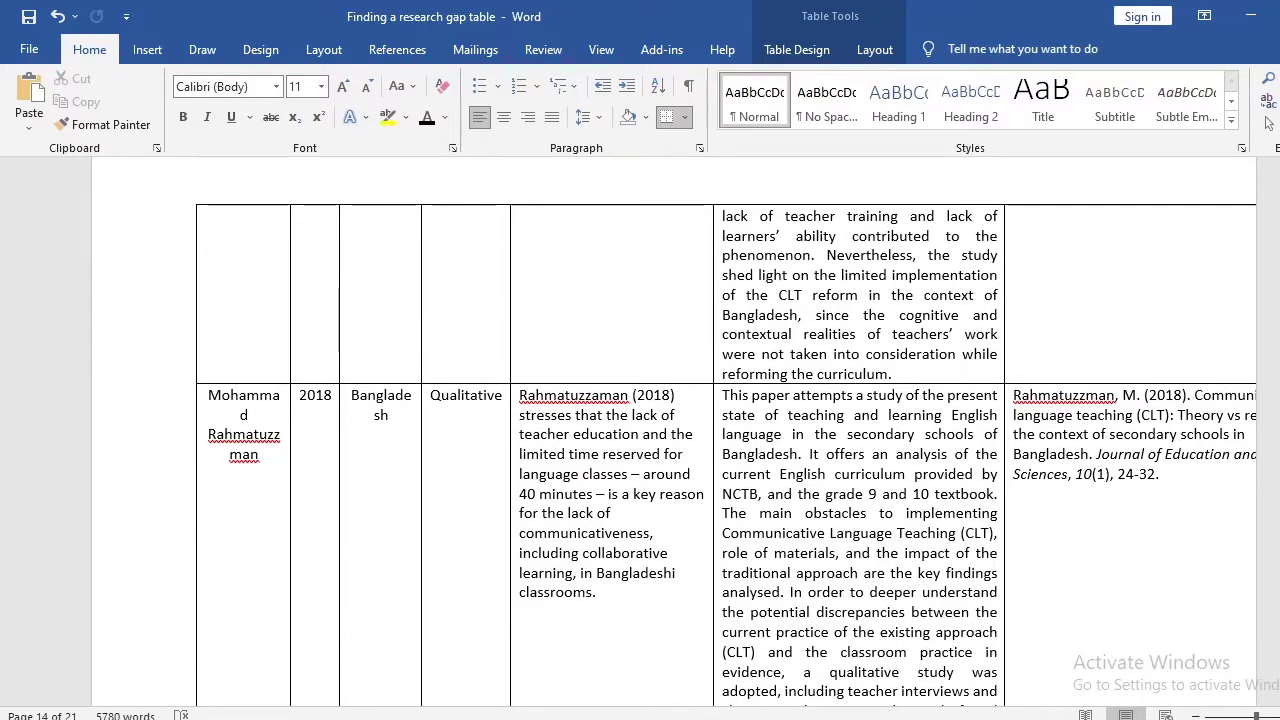
{"action": "scroll", "coordinate": [737, 398], "scroll_direction": "down", "scroll_amount": 10}
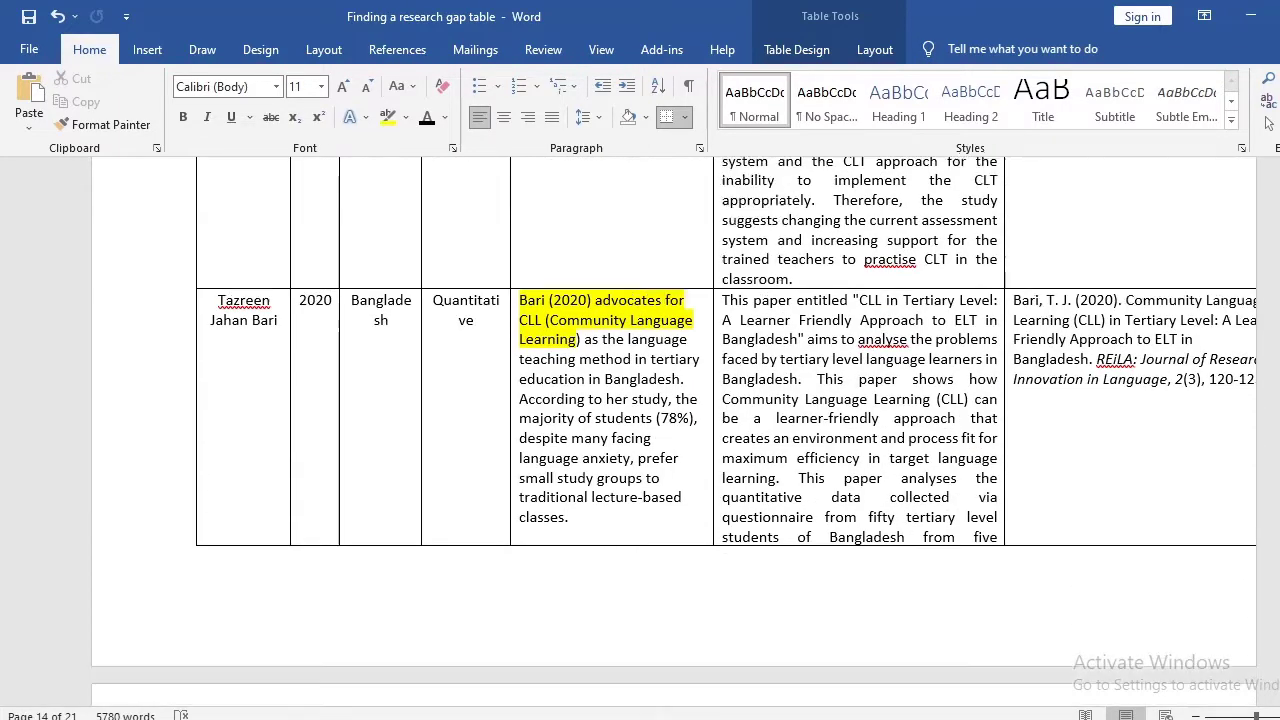
{"action": "scroll", "coordinate": [737, 398], "scroll_direction": "down", "scroll_amount": 2}
{"action": "scroll", "coordinate": [737, 398], "scroll_direction": "up", "scroll_amount": 2}
{"action": "left_click", "coordinate": [514, 305]}
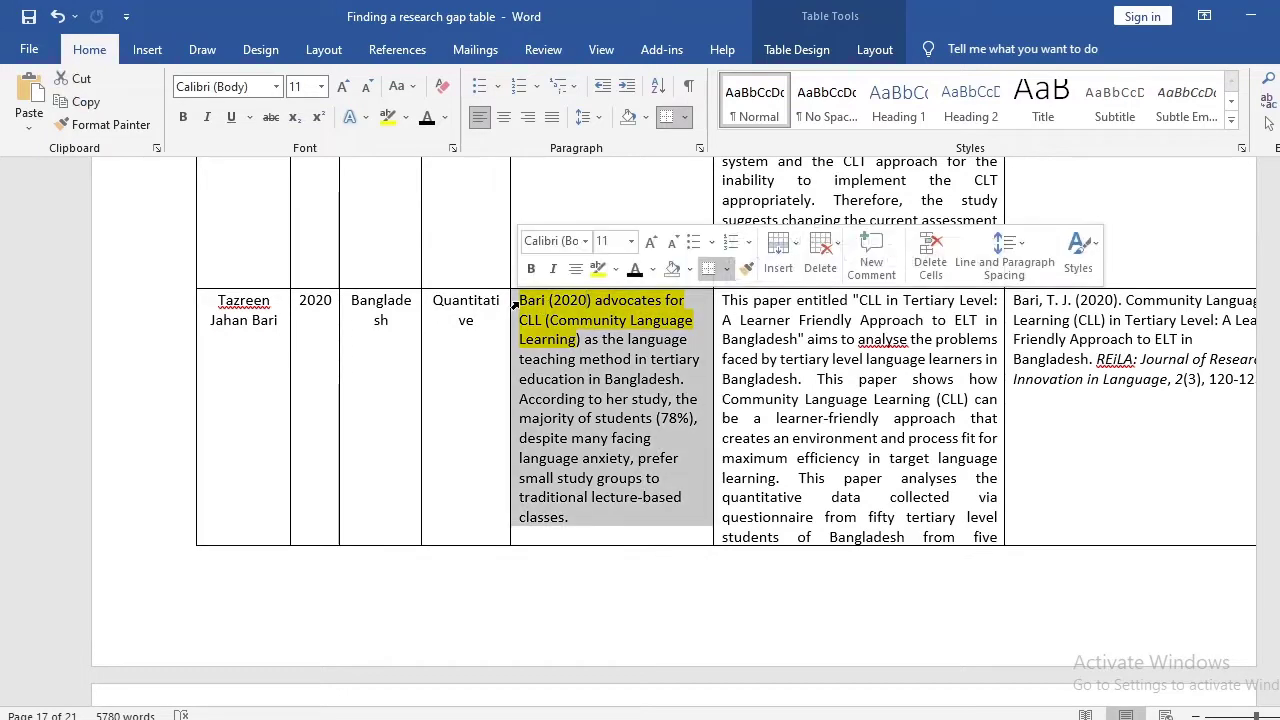
{"action": "left_click", "coordinate": [542, 329]}
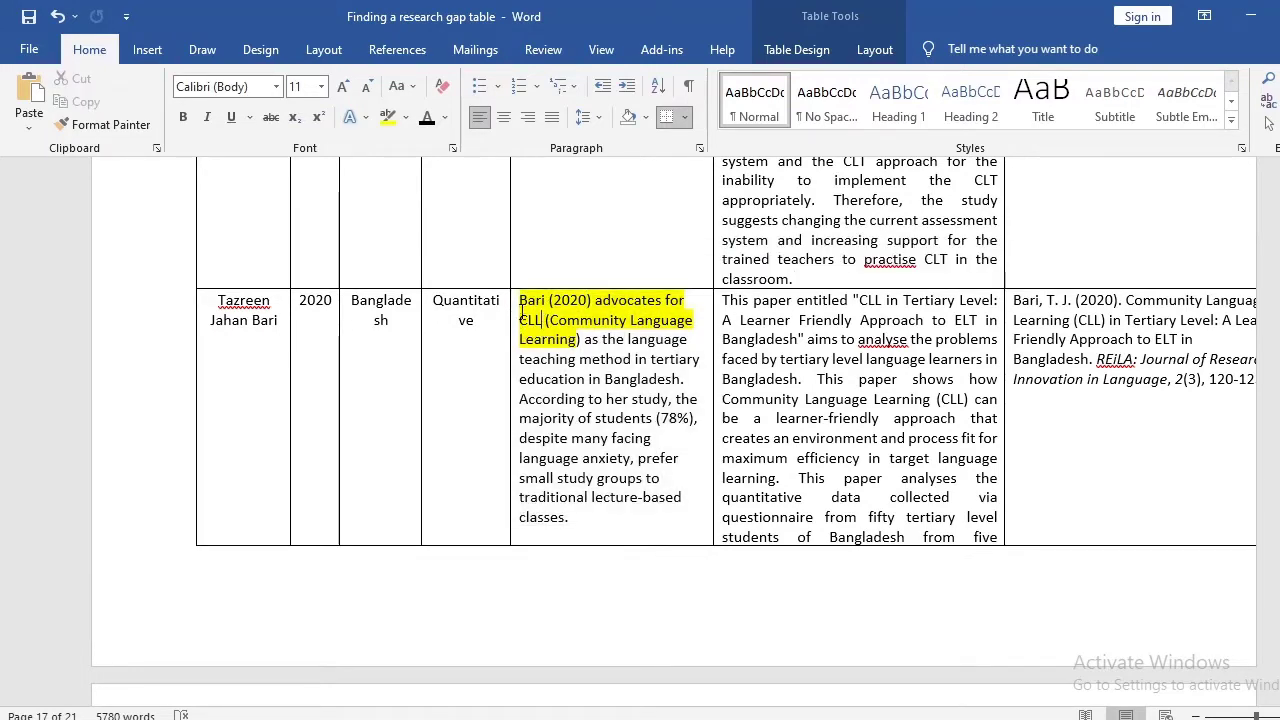
Read the 2020 Community Language Learning study's summary, focusing on the highlighted "CLL (Community Language Learning)" phrase and the teaching method and setting around it.
{"action": "scroll", "coordinate": [521, 310], "scroll_direction": "up", "scroll_amount": 4}
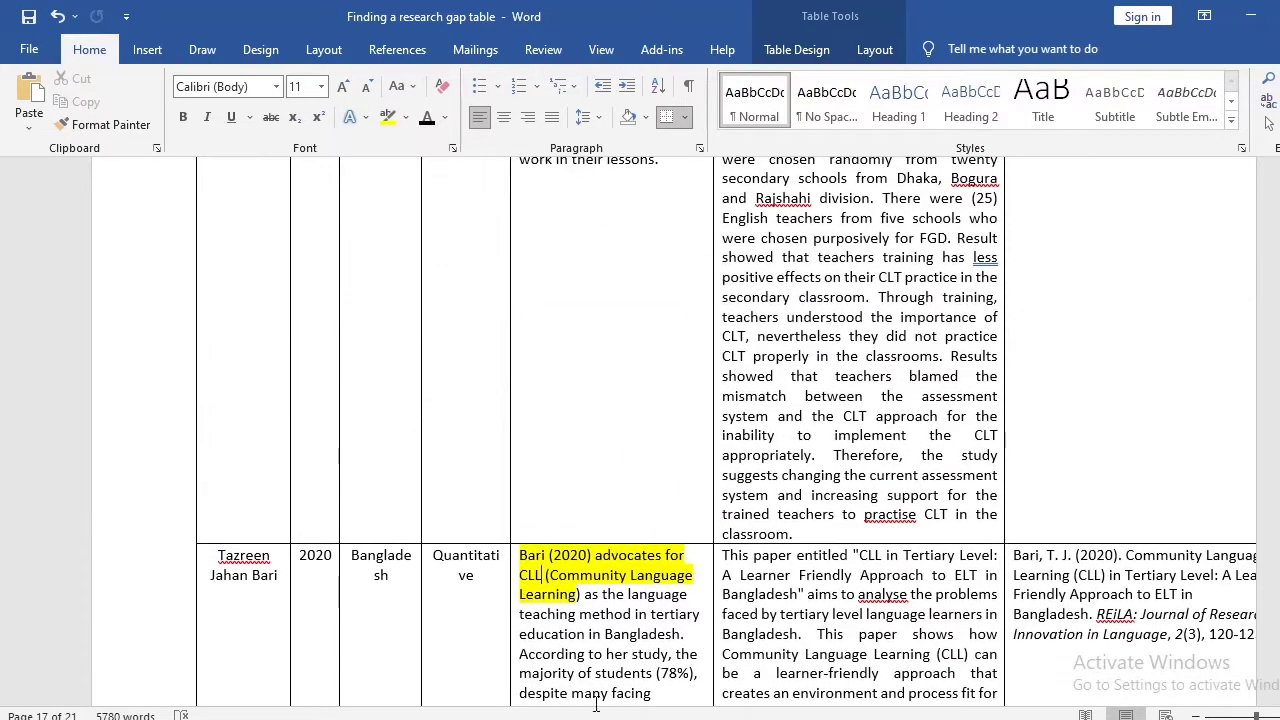
{"action": "key", "text": "alt+Tab"}
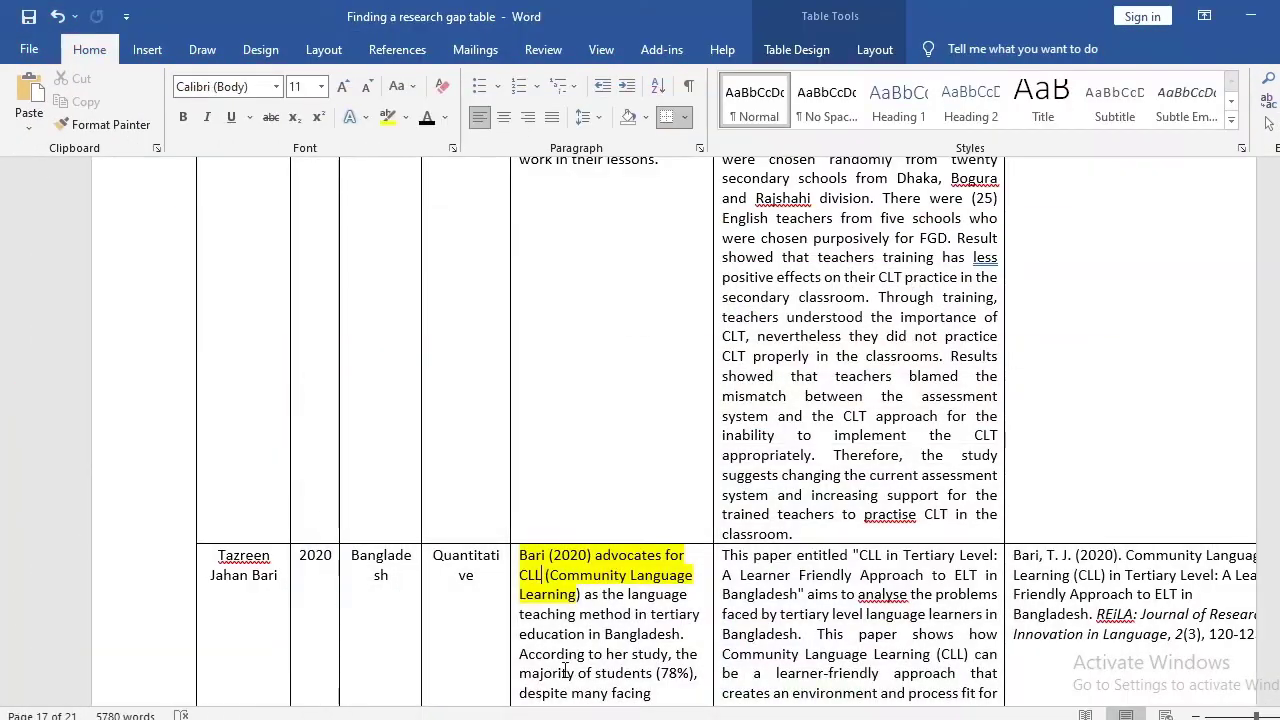
{"action": "scroll", "coordinate": [598, 432], "scroll_direction": "down", "scroll_amount": 1}
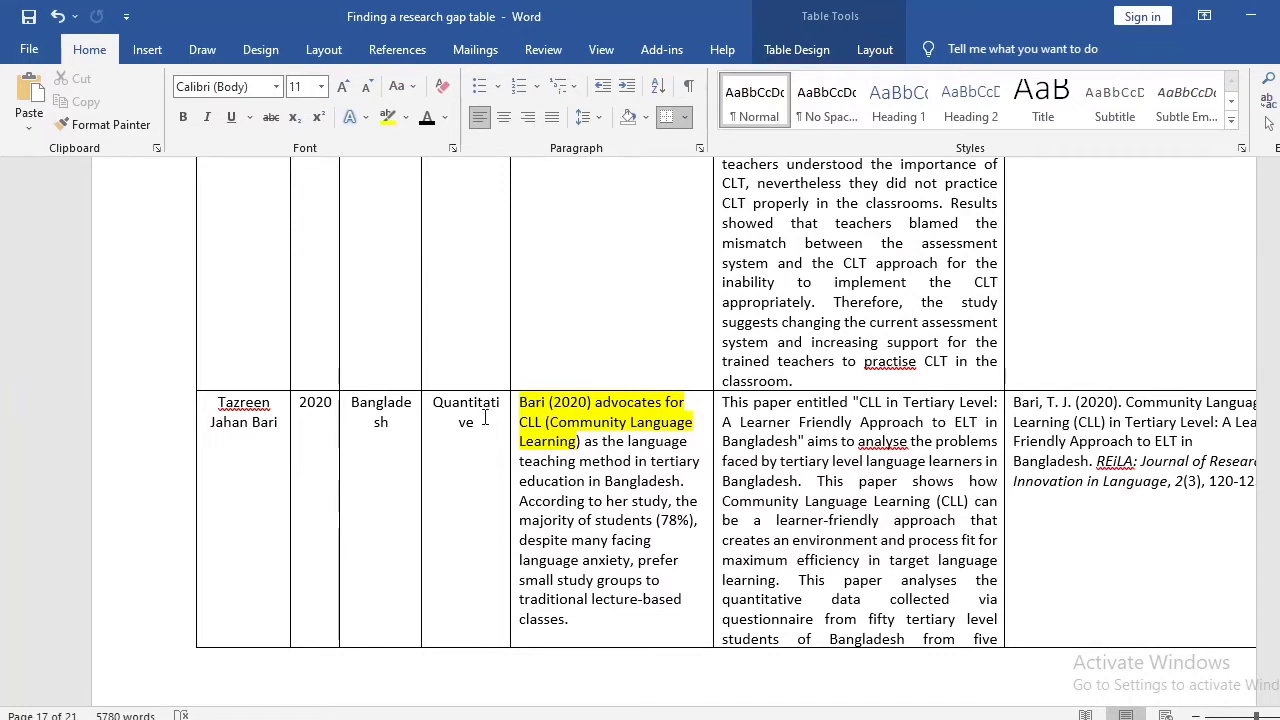
{"action": "left_click_drag", "start_coordinate": [520, 406], "coordinate": [574, 441]}
{"action": "left_click", "coordinate": [592, 458]}
{"action": "left_click_drag", "start_coordinate": [520, 403], "coordinate": [692, 488]}
{"action": "left_click", "coordinate": [704, 481]}
{"action": "left_click_drag", "start_coordinate": [520, 421], "coordinate": [572, 440]}
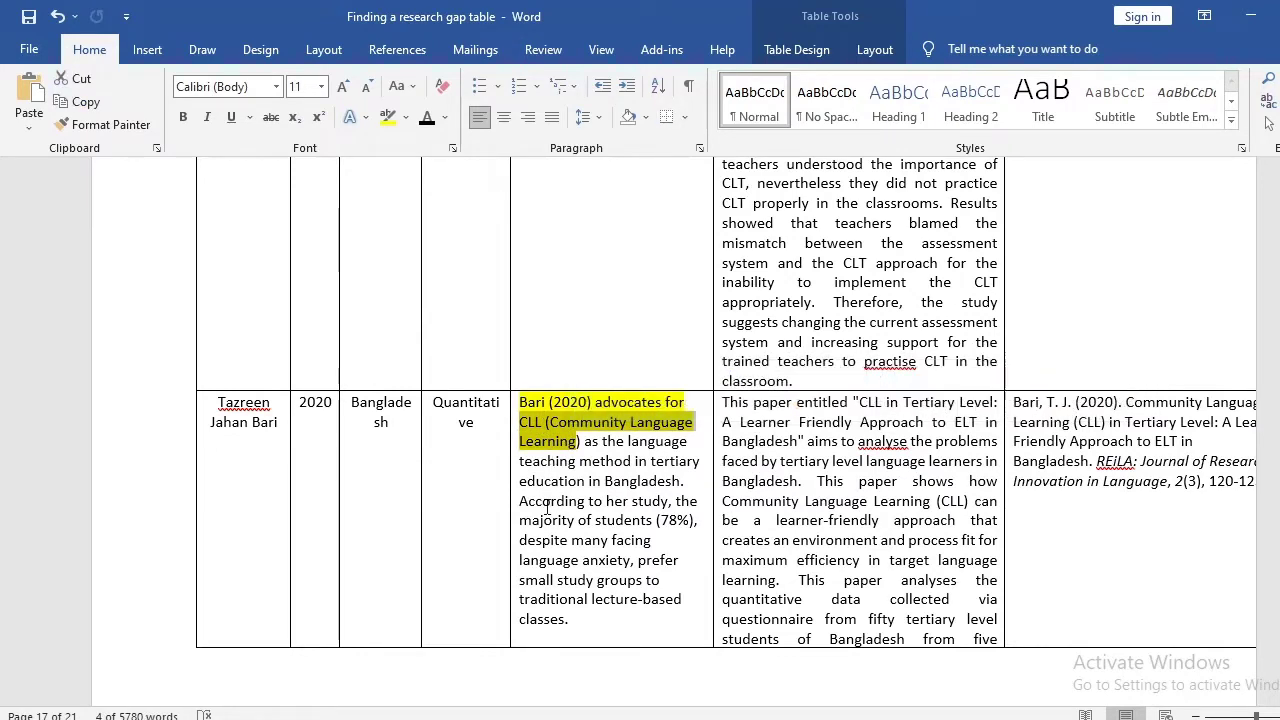
{"action": "left_click", "coordinate": [592, 461]}
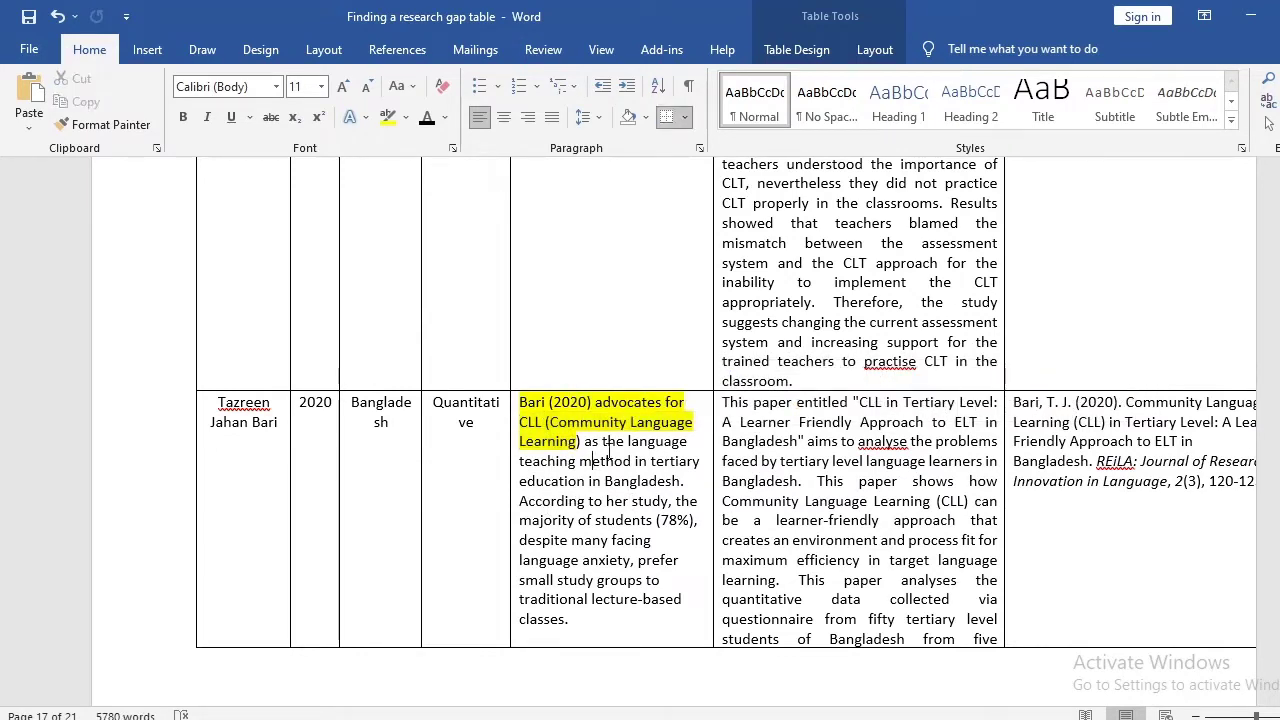
Recheck the "CLL (Community Language Learning)" phrase in the 2020 study's summary and switch to PowerPoint's "How to Paraphrase" slide.
{"action": "left_click_drag", "start_coordinate": [519, 422], "coordinate": [577, 441]}
{"action": "left_click", "coordinate": [557, 447]}
{"action": "left_click", "coordinate": [535, 424]}
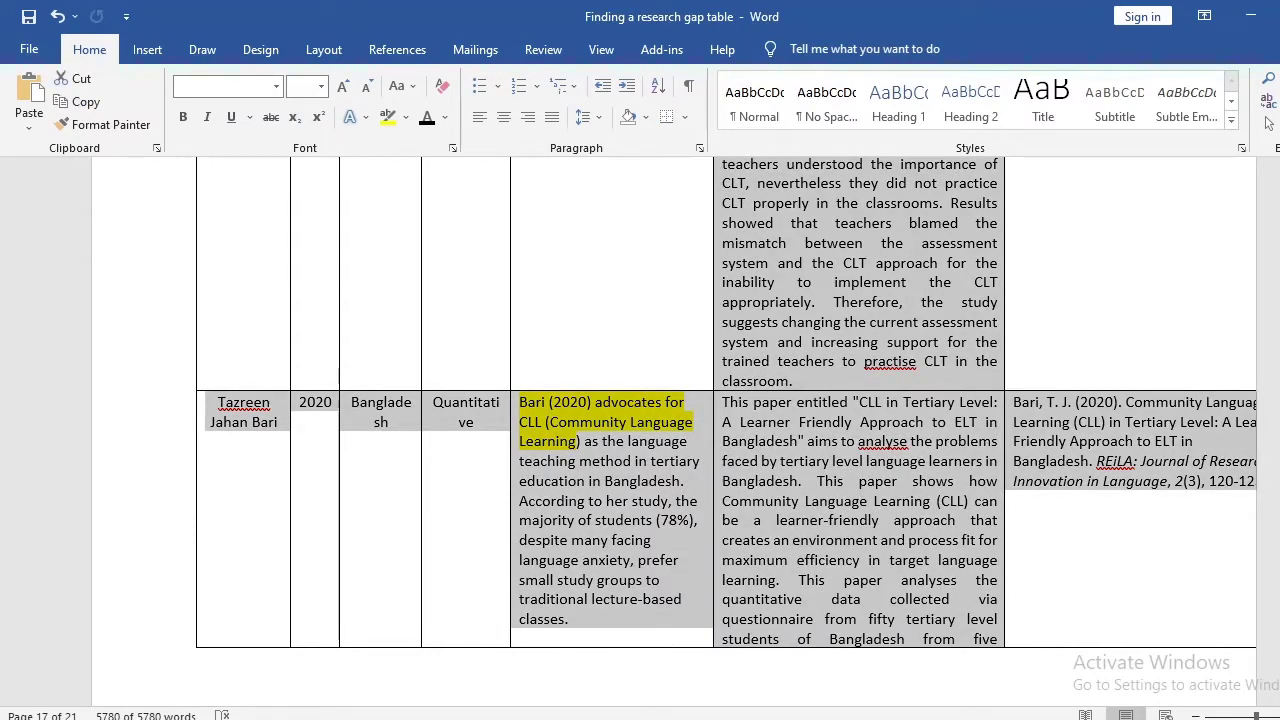
{"action": "left_click", "coordinate": [640, 690]}
{"action": "scroll", "coordinate": [812, 609], "scroll_direction": "down", "scroll_amount": 1}
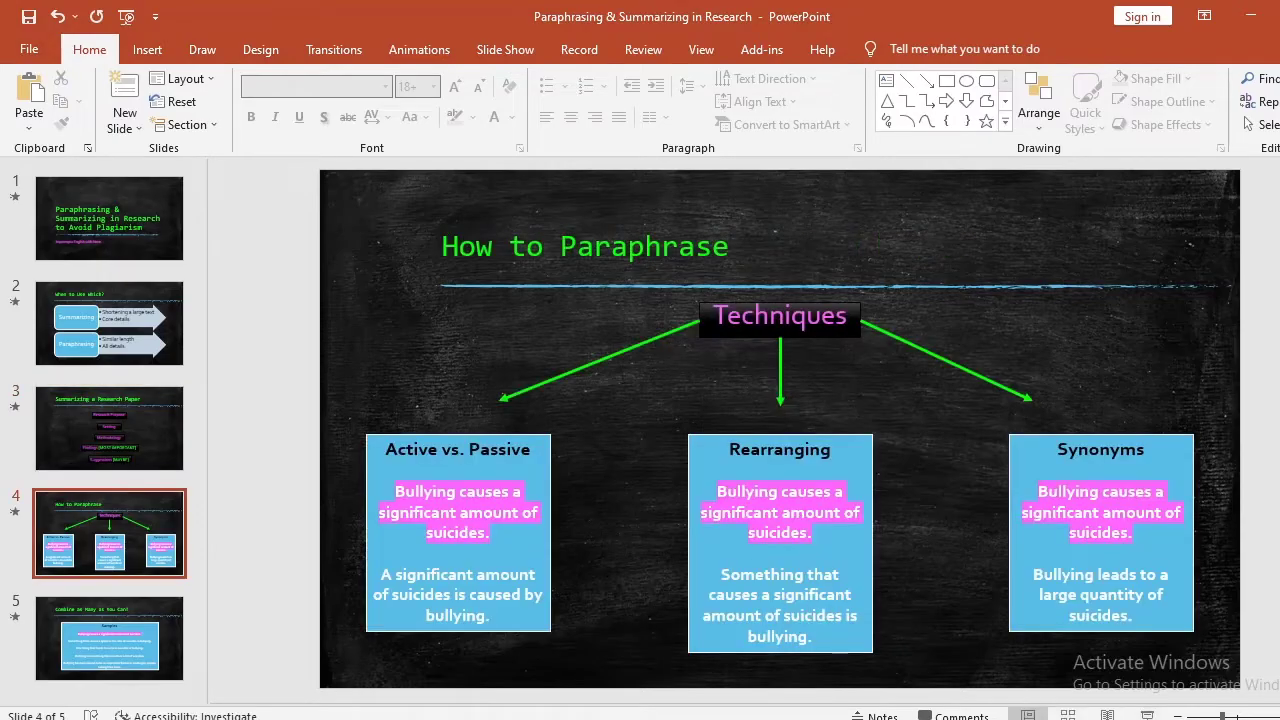
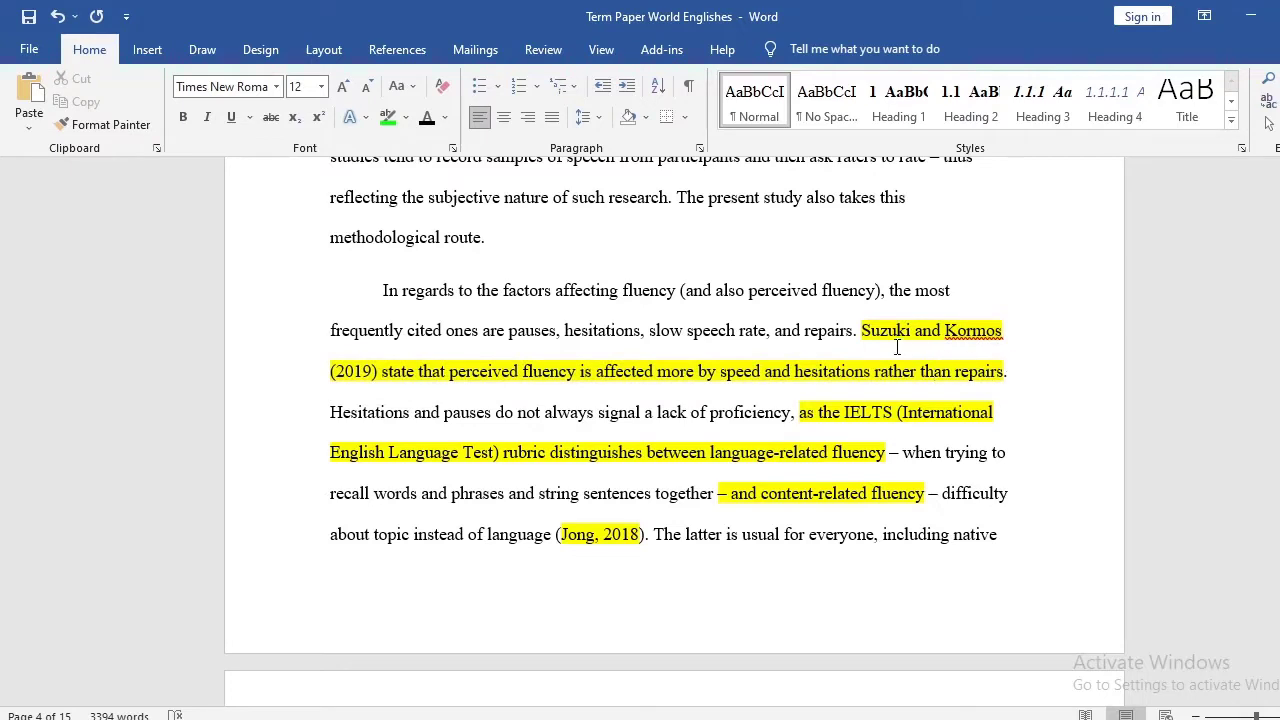
Examine the term paper's yellow-highlighted 2019 citation sentence stating that speed and hesitations affect perceived fluency more than repairs.
{"action": "left_click_drag", "start_coordinate": [859, 330], "coordinate": [897, 334]}
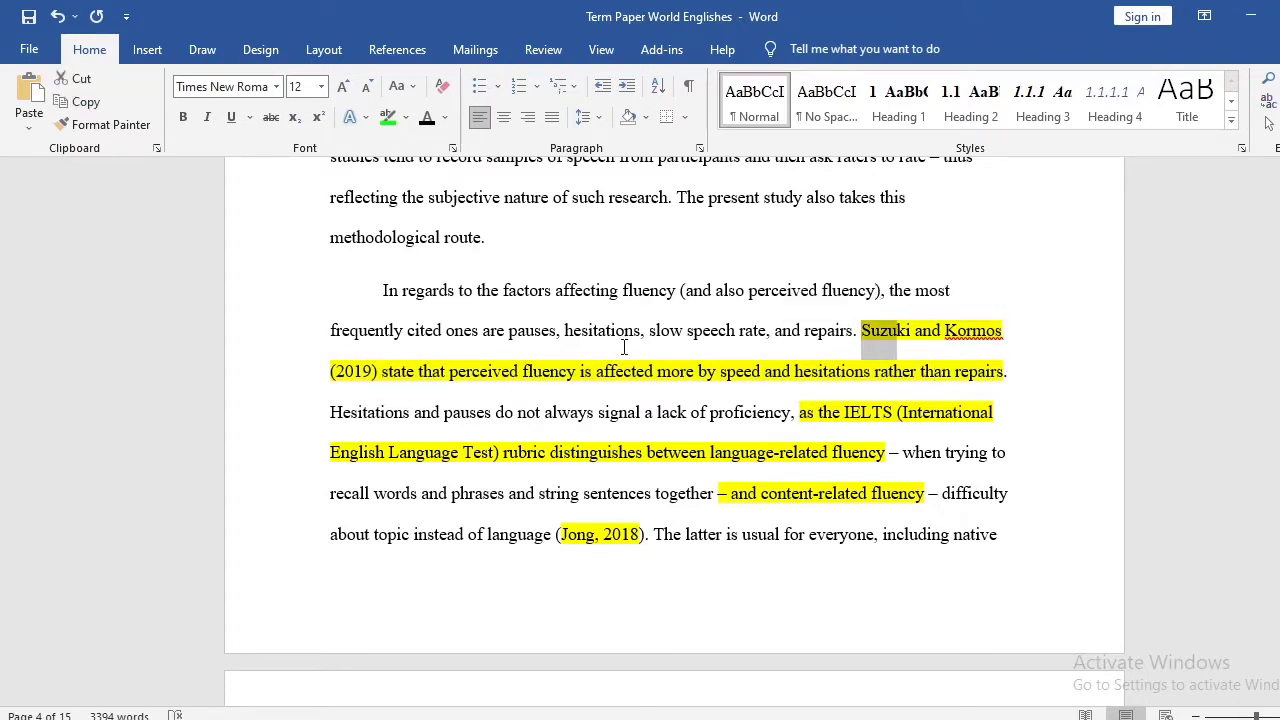
{"action": "left_click", "coordinate": [909, 375]}
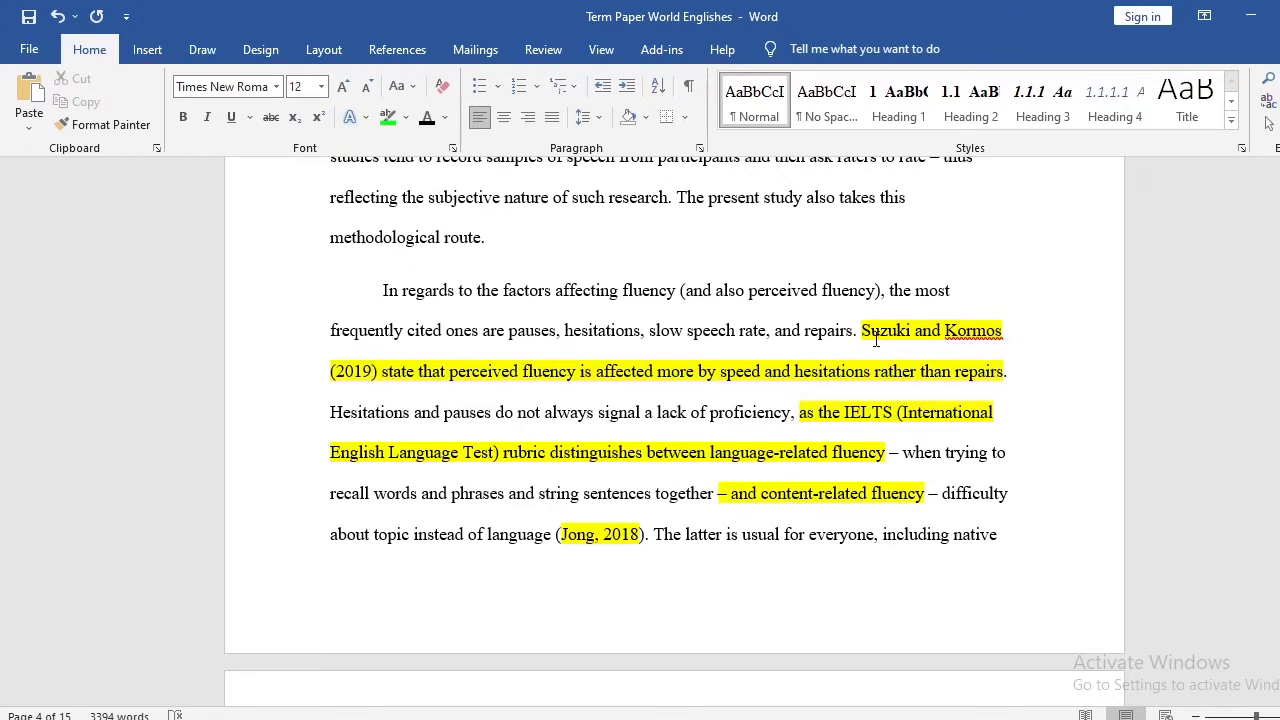
{"action": "left_click_drag", "start_coordinate": [903, 338], "coordinate": [1010, 378]}
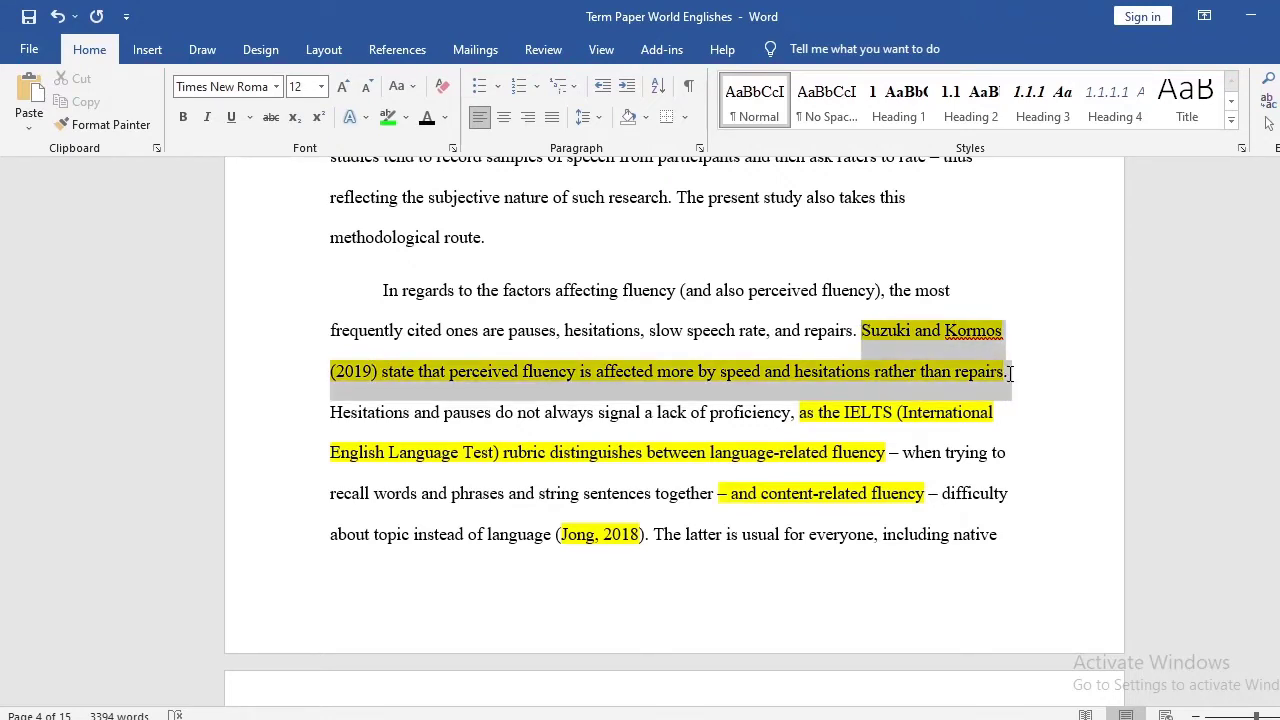
{"action": "left_click", "coordinate": [1012, 378]}
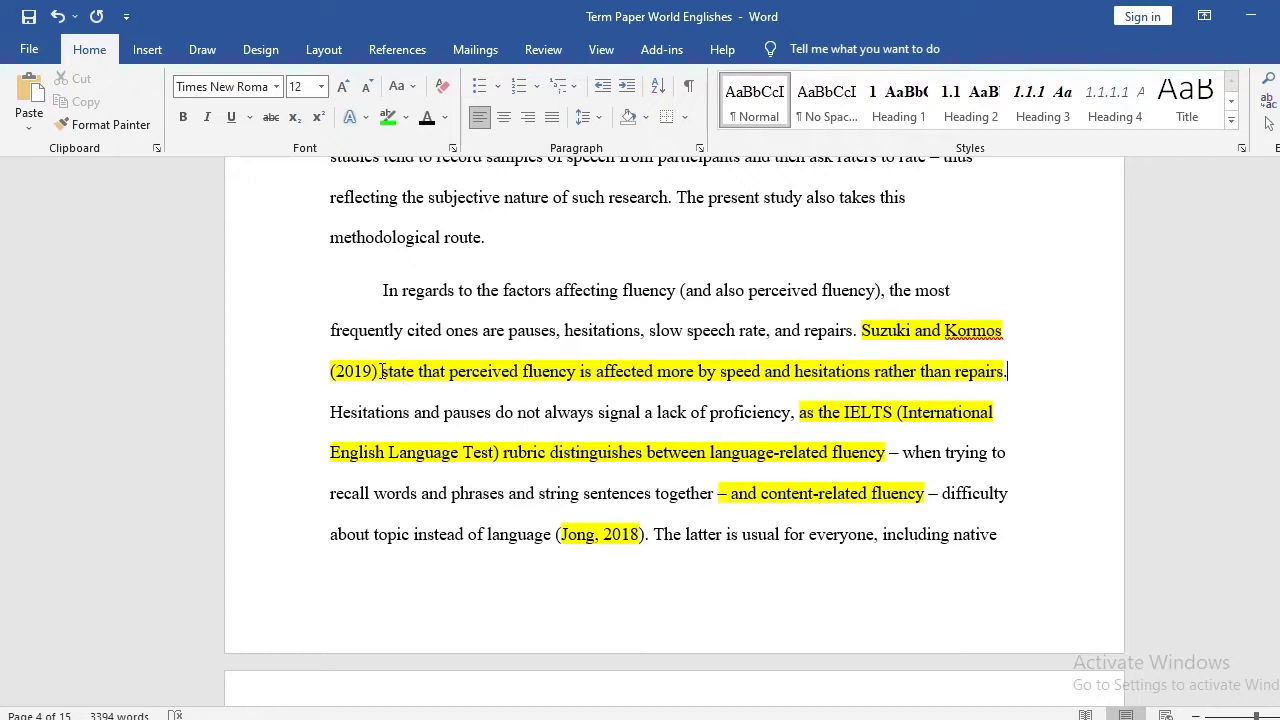
{"action": "left_click_drag", "start_coordinate": [864, 332], "coordinate": [1007, 373]}
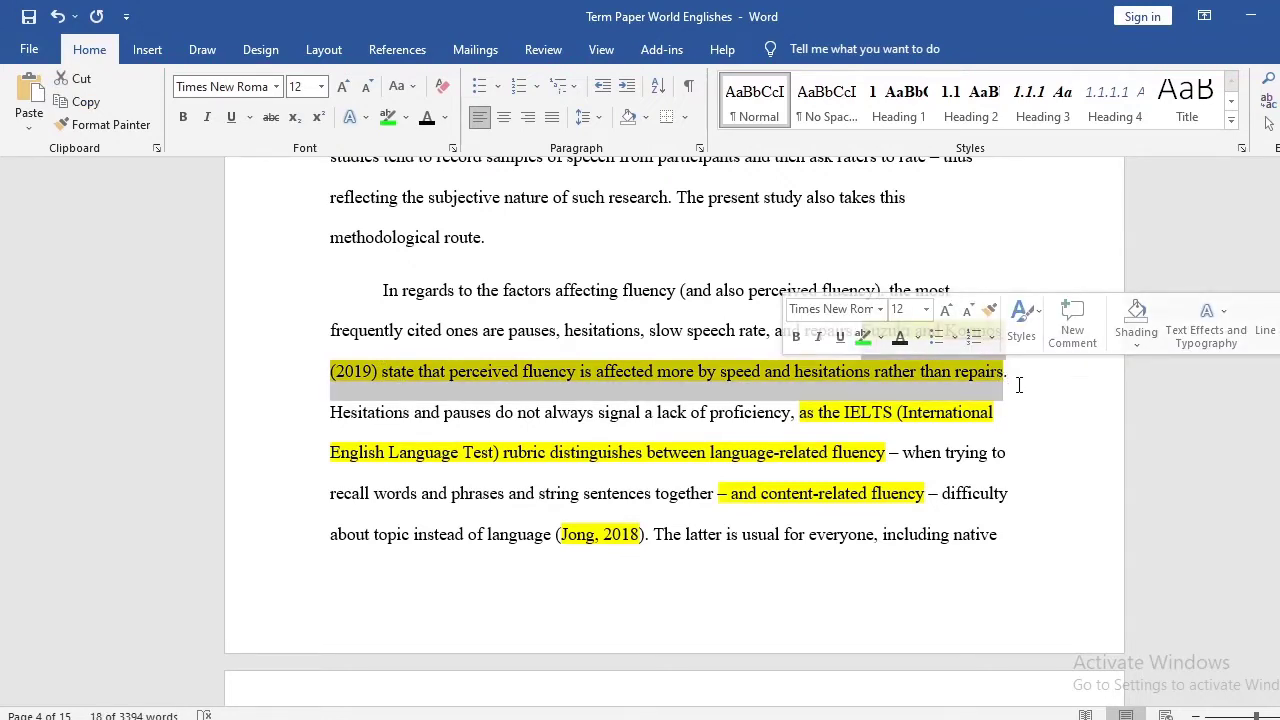
{"action": "left_click", "coordinate": [1012, 380]}
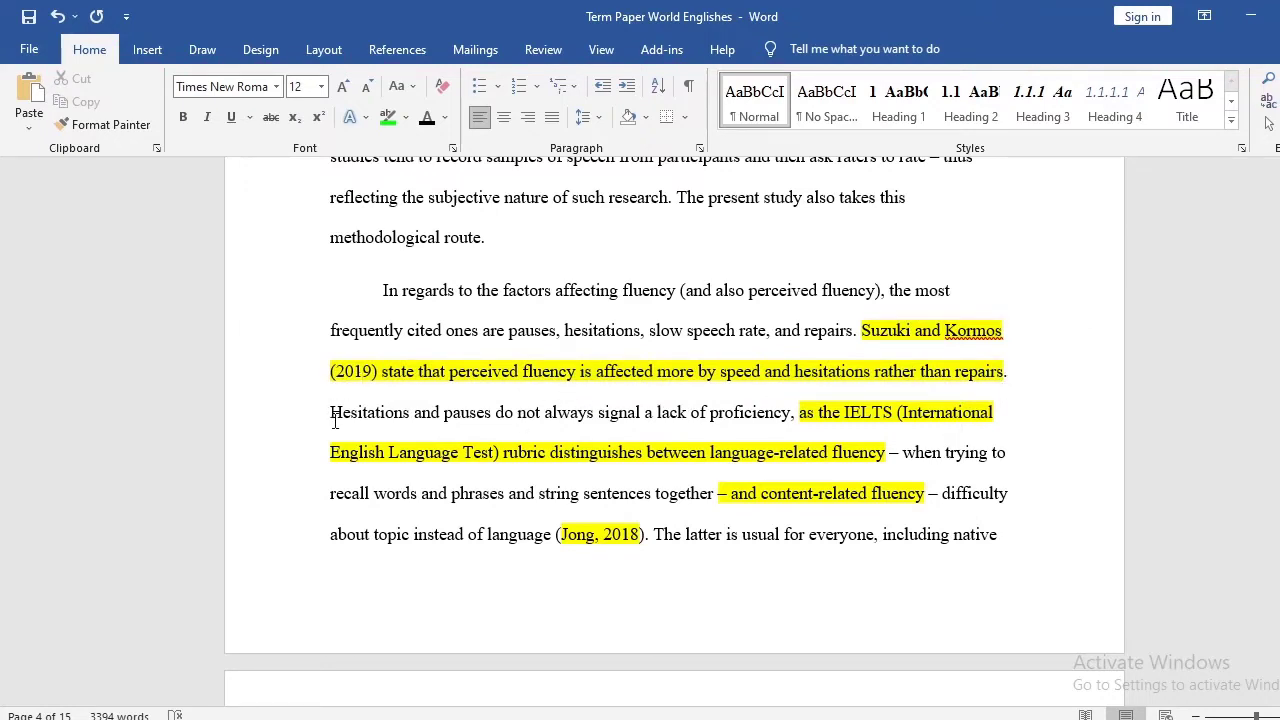
Read the term paper's sentence on hesitations and the IELTS rubric, ending with its highlighted 2018 in-text citation.
{"action": "left_click_drag", "start_coordinate": [331, 412], "coordinate": [645, 418]}
{"action": "left_click", "coordinate": [731, 452]}
{"action": "left_click", "coordinate": [377, 538]}
{"action": "left_click_drag", "start_coordinate": [560, 537], "coordinate": [640, 540]}
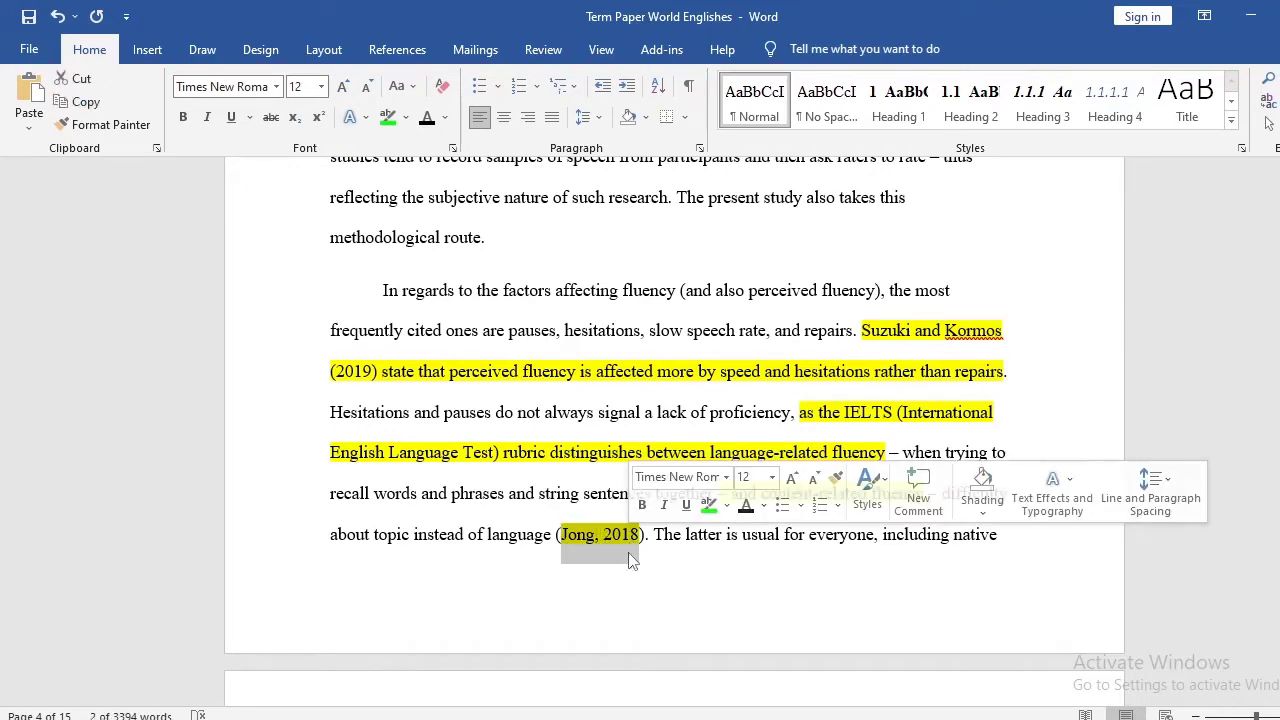
Switch to the Fluency in Second Language Testing PDF in Acrobat Reader and examine the highlighted "language- or content-related (IELTS)" passage on page 239.
{"action": "left_click", "coordinate": [560, 718]}
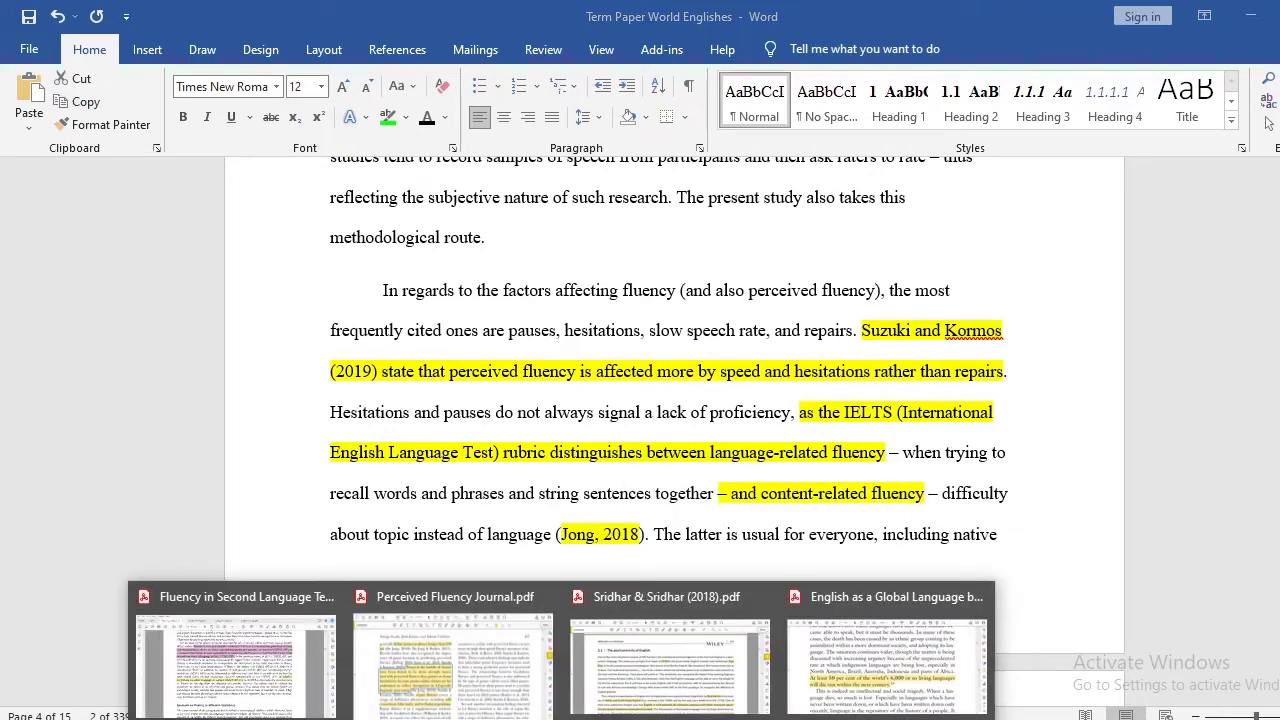
{"action": "left_click", "coordinate": [222, 656]}
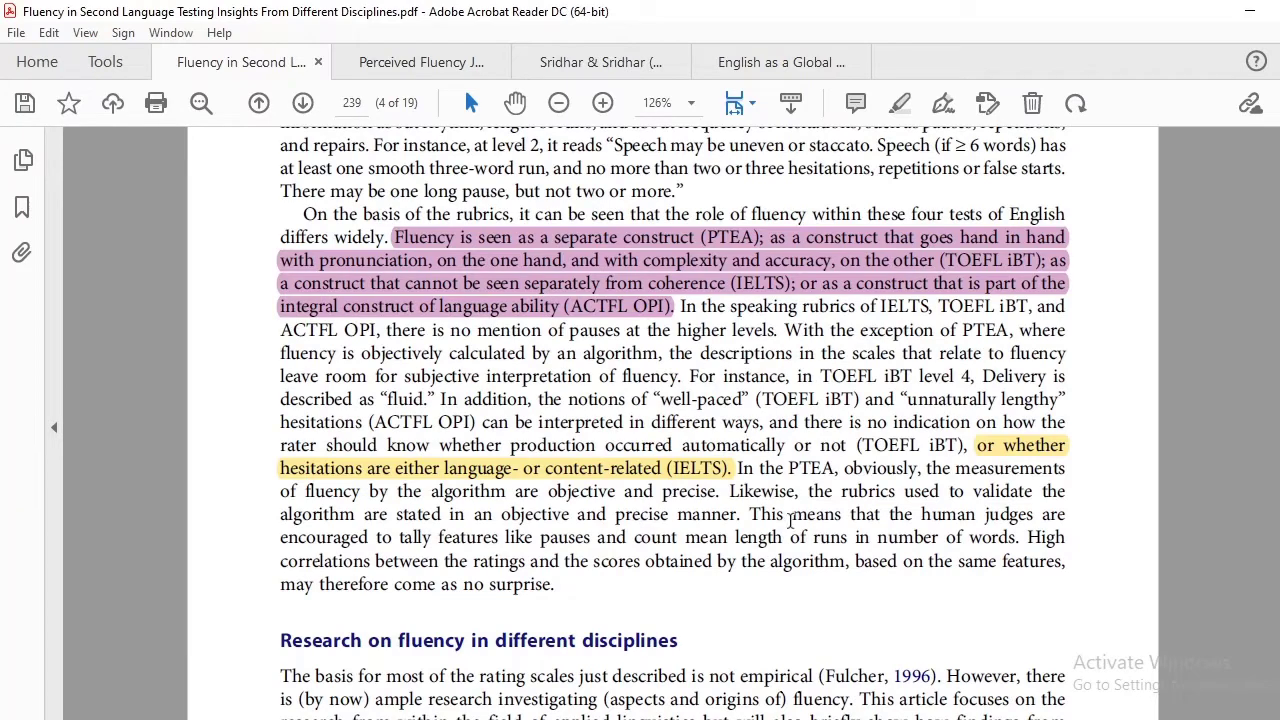
{"action": "scroll", "coordinate": [790, 520], "scroll_direction": "up", "scroll_amount": 1}
{"action": "scroll", "coordinate": [790, 520], "scroll_direction": "down", "scroll_amount": 1}
{"action": "left_click", "coordinate": [1003, 455]}
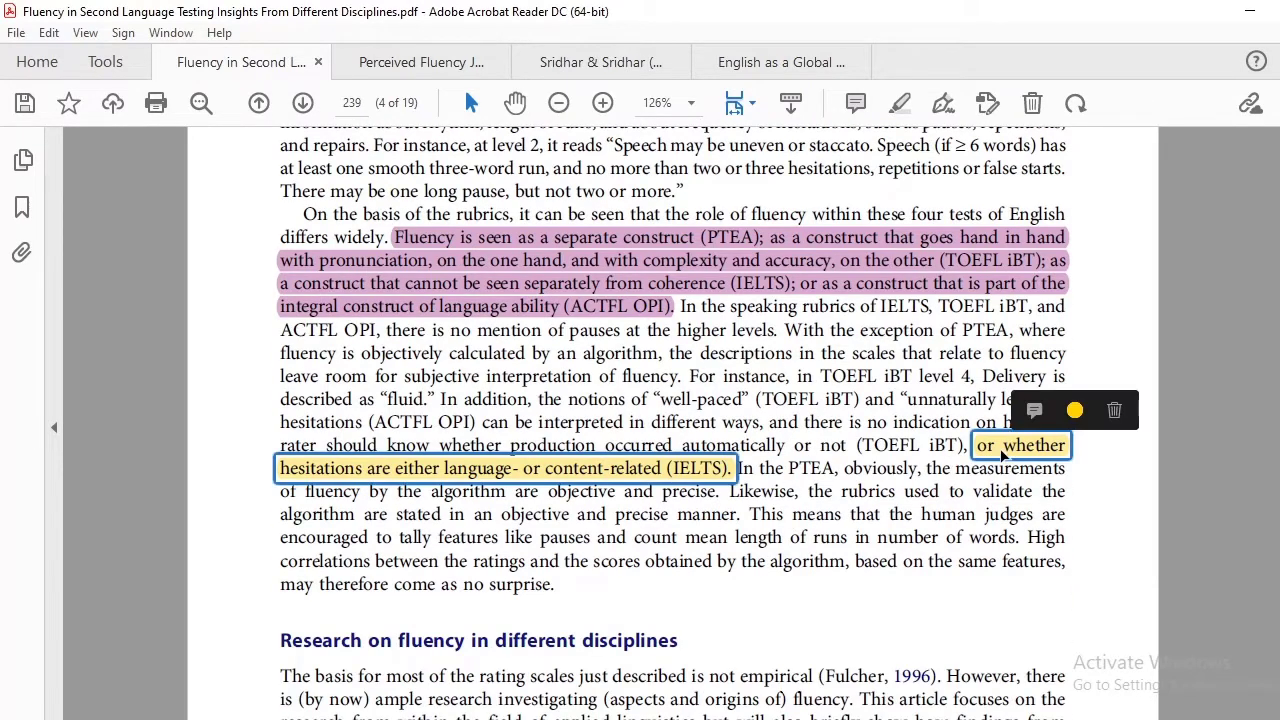
{"action": "left_click", "coordinate": [838, 440]}
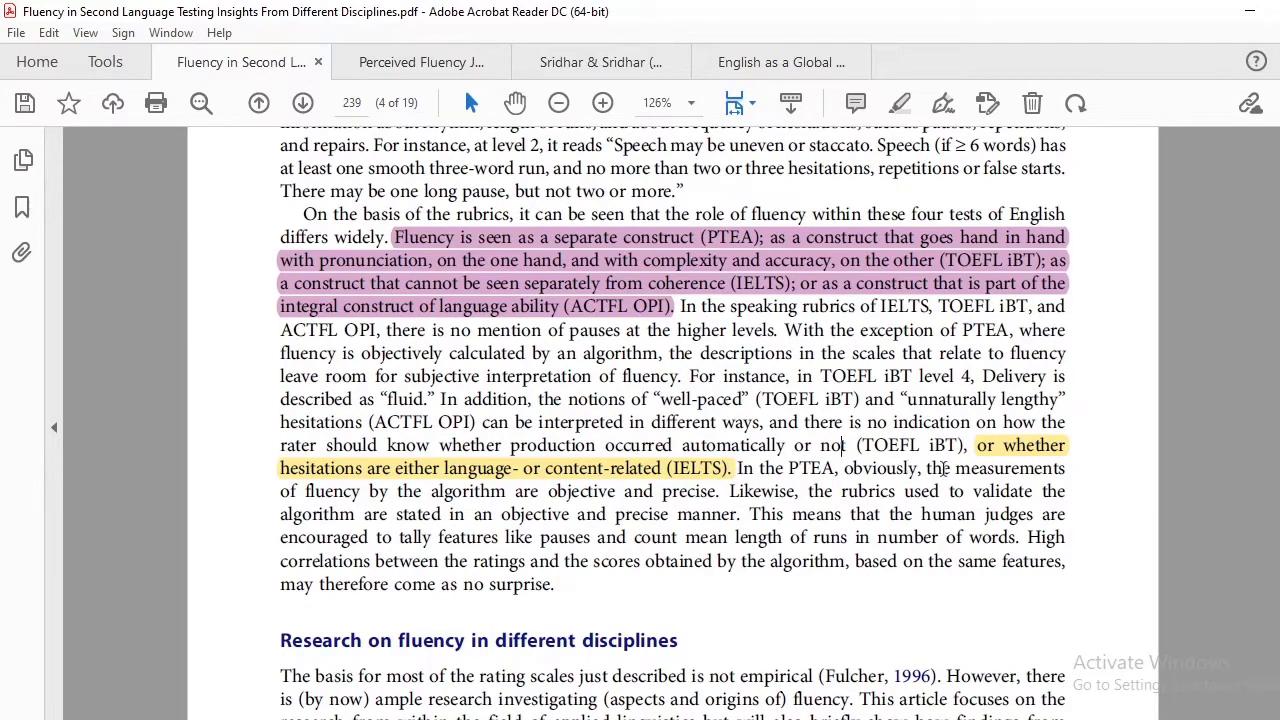
{"action": "left_click", "coordinate": [500, 473]}
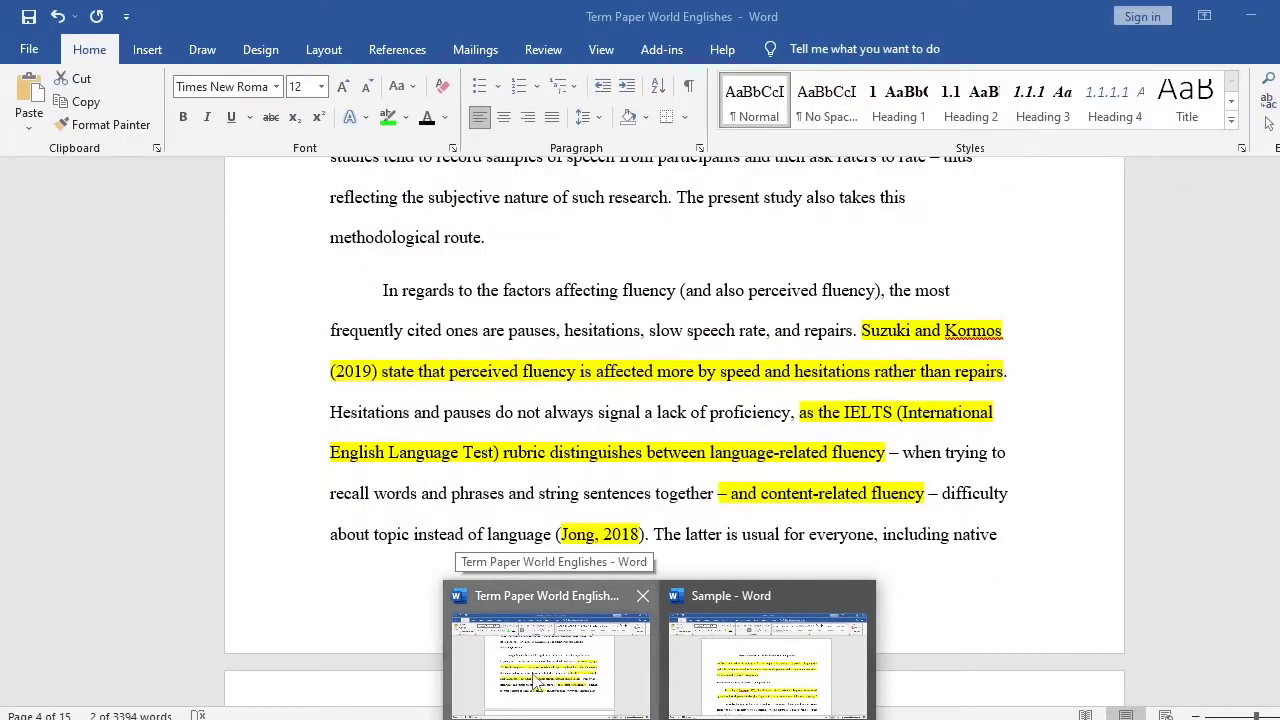
Return to the term paper in Word and compare its "language-related fluency" and "content-related fluency" wording with the source PDF.
{"action": "left_click", "coordinate": [536, 684]}
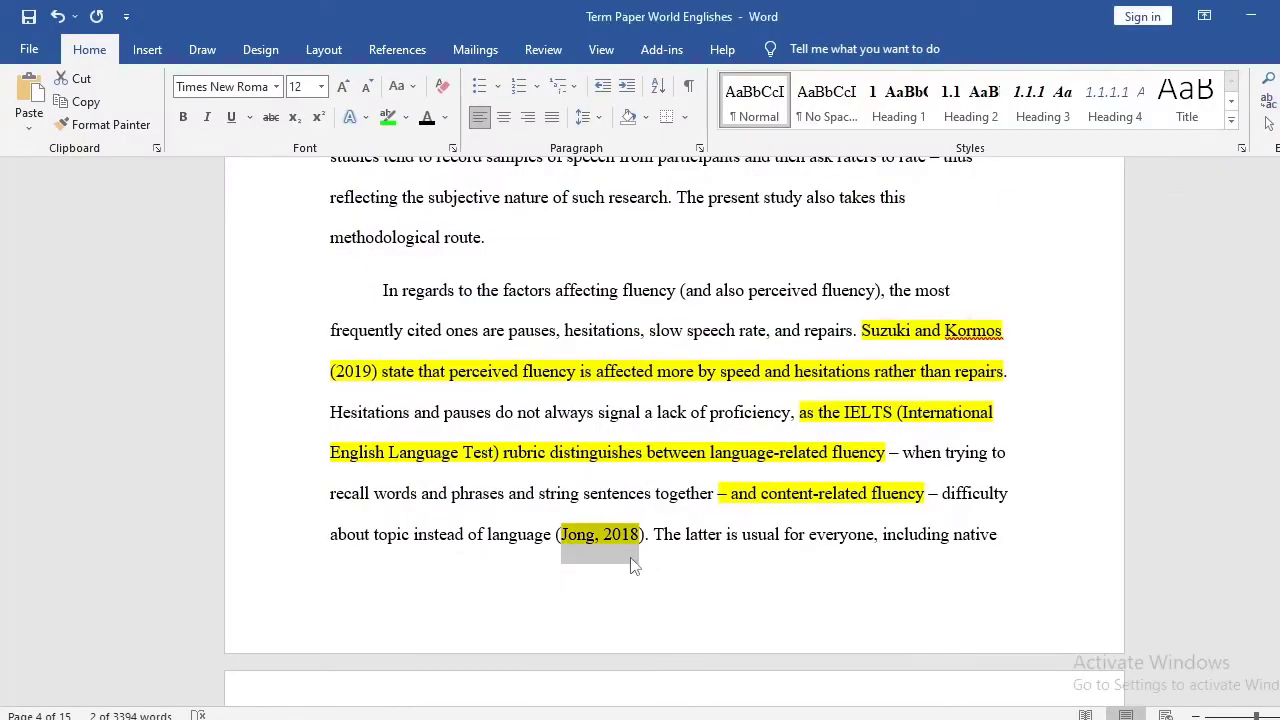
{"action": "left_click_drag", "start_coordinate": [558, 545], "coordinate": [622, 548]}
{"action": "left_click", "coordinate": [622, 543]}
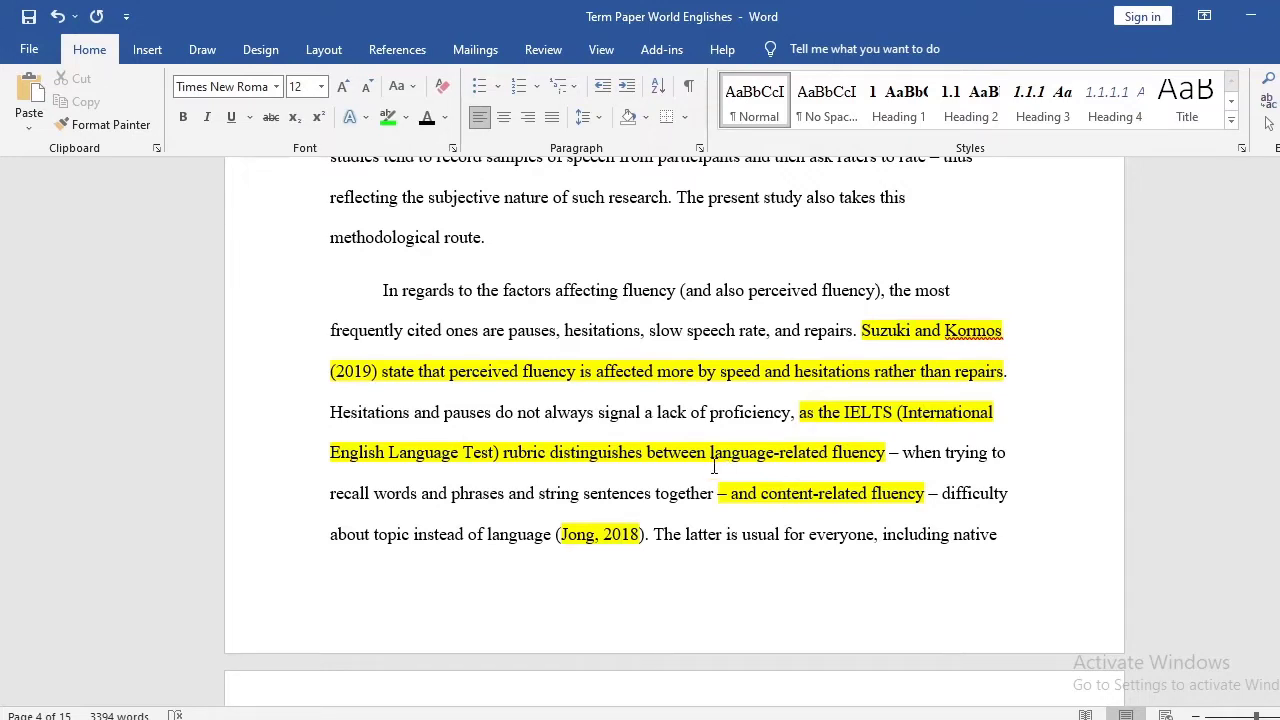
{"action": "left_click_drag", "start_coordinate": [648, 458], "coordinate": [836, 464]}
{"action": "left_click", "coordinate": [836, 493]}
{"action": "left_click_drag", "start_coordinate": [763, 493], "coordinate": [927, 494]}
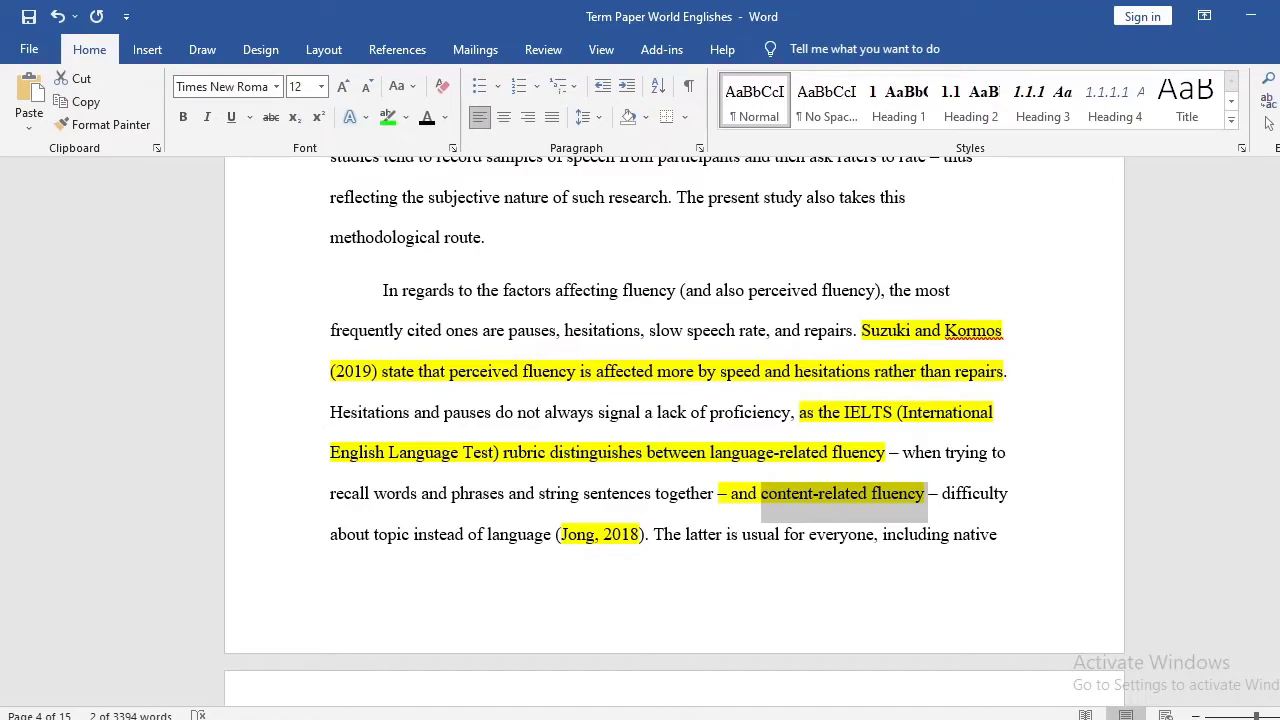
{"action": "left_click", "coordinate": [230, 650]}
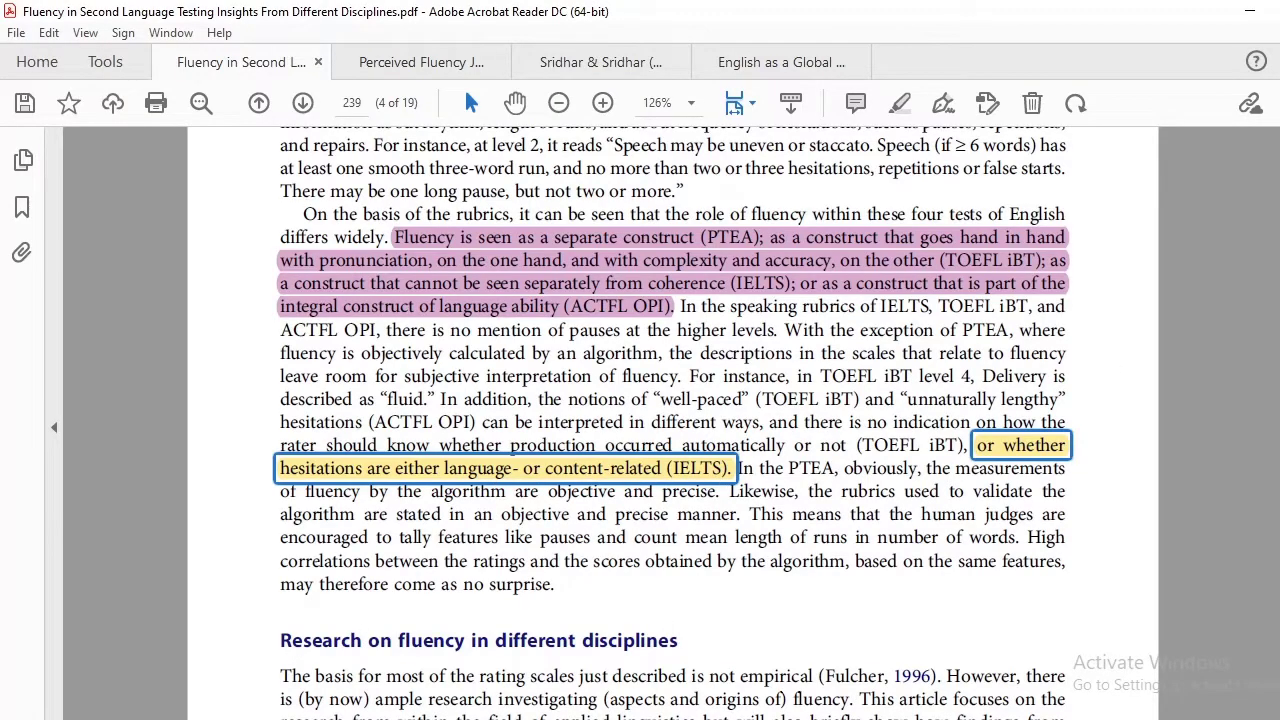
{"action": "left_click", "coordinate": [575, 652]}
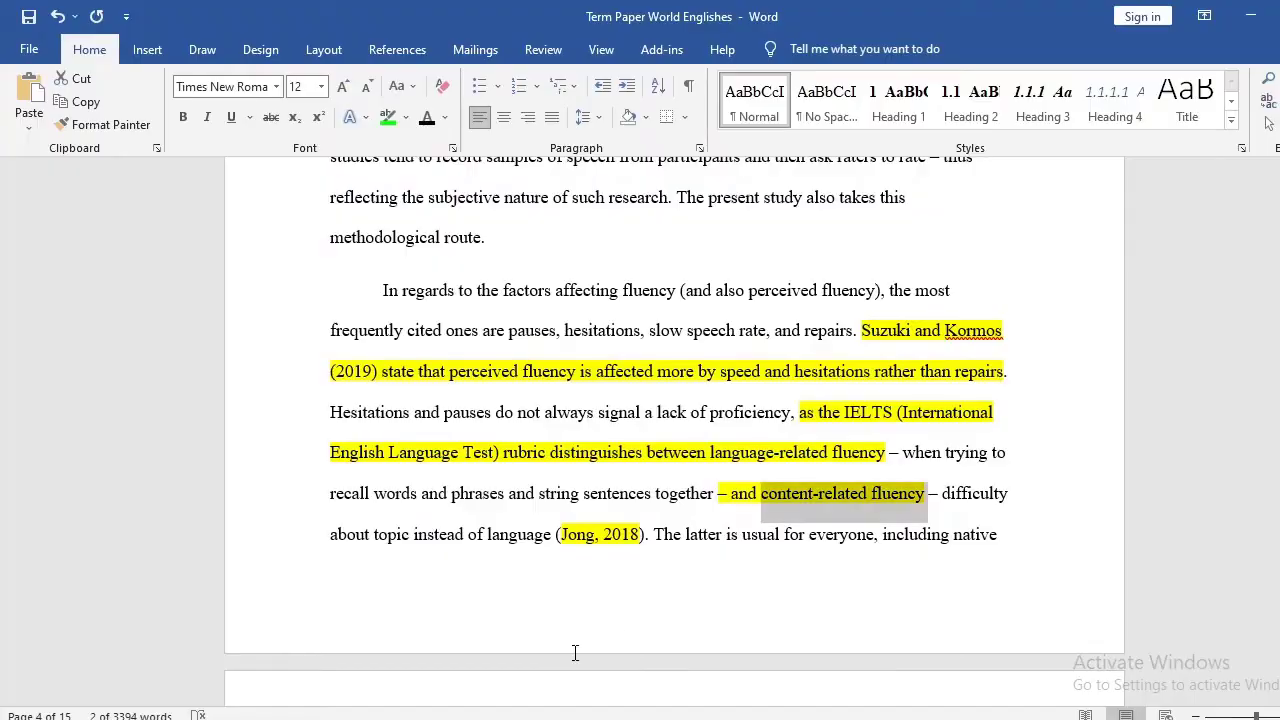
Read the green-highlighted sentence about pauses on page 5, focusing on the word "meta-analysis" and the 2021 in-text citation.
{"action": "scroll", "coordinate": [575, 652], "scroll_direction": "down", "scroll_amount": 6}
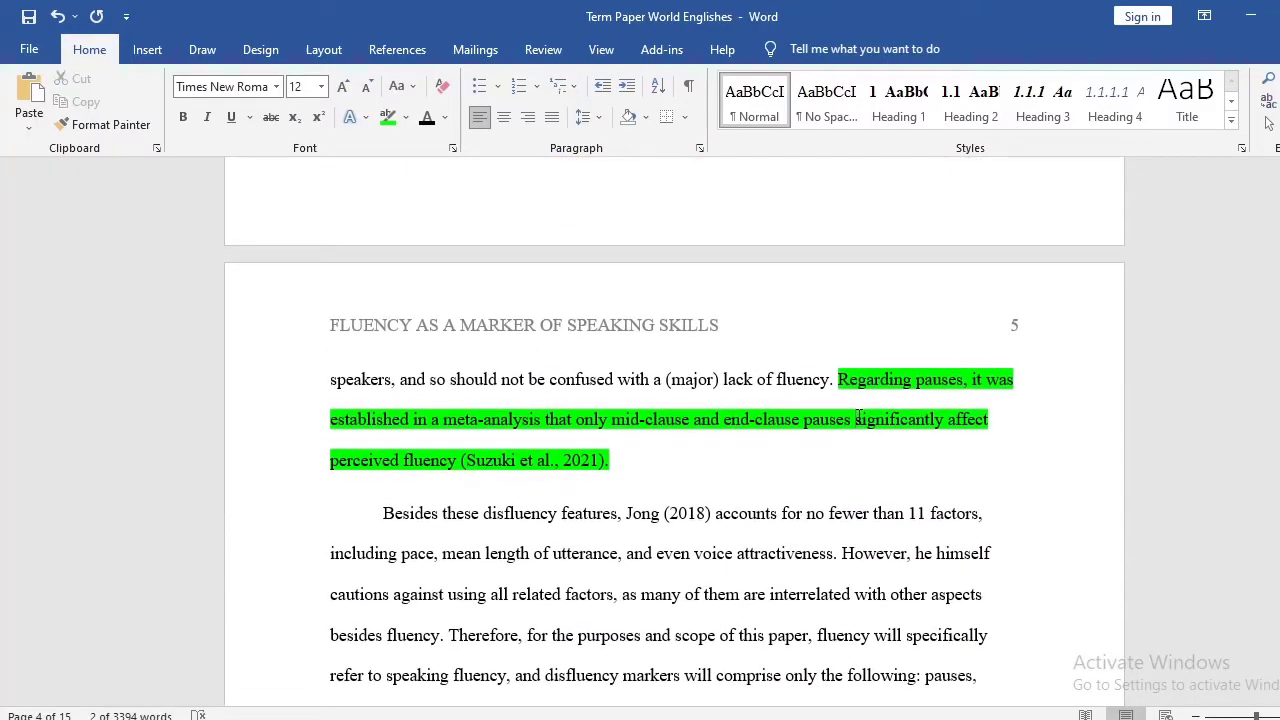
{"action": "left_click", "coordinate": [858, 418]}
{"action": "scroll", "coordinate": [858, 418], "scroll_direction": "up", "scroll_amount": 1}
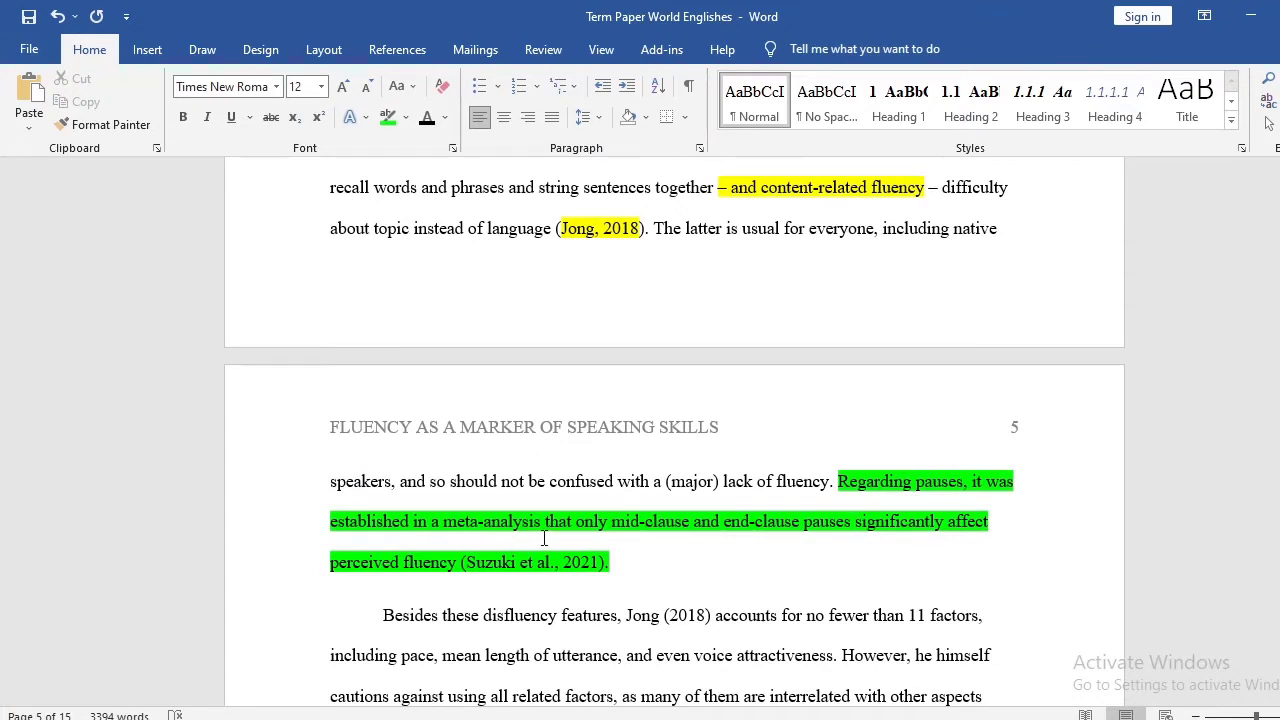
{"action": "left_click_drag", "start_coordinate": [455, 521], "coordinate": [541, 520]}
{"action": "left_click_drag", "start_coordinate": [466, 562], "coordinate": [550, 562]}
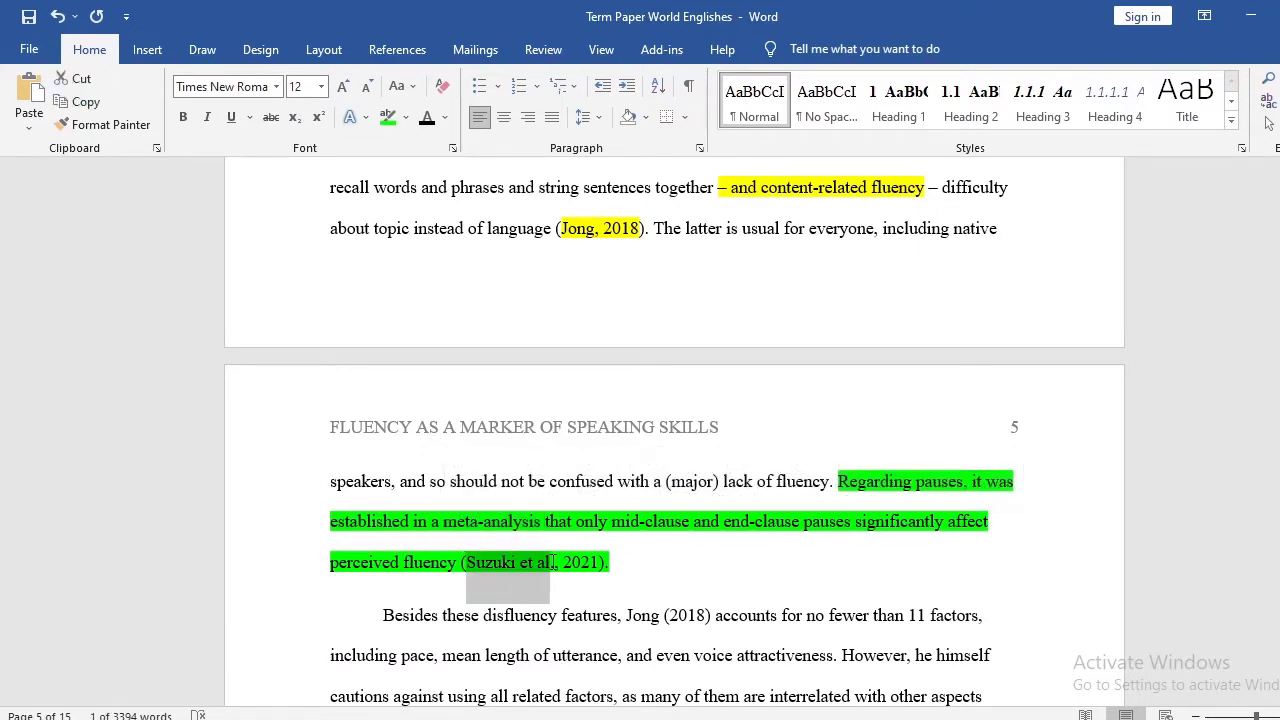
{"action": "left_click", "coordinate": [466, 521]}
{"action": "left_click_drag", "start_coordinate": [432, 521], "coordinate": [545, 521]}
{"action": "left_click", "coordinate": [594, 530]}
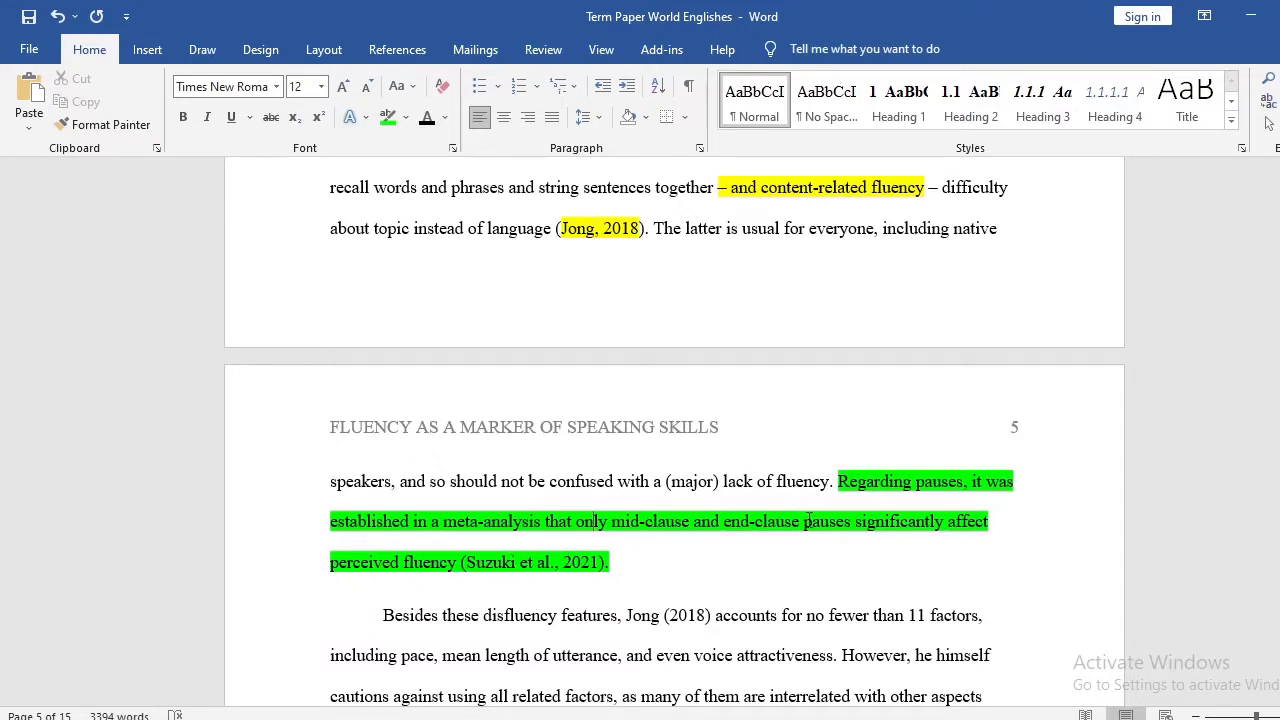
{"action": "left_click_drag", "start_coordinate": [460, 563], "coordinate": [844, 497]}
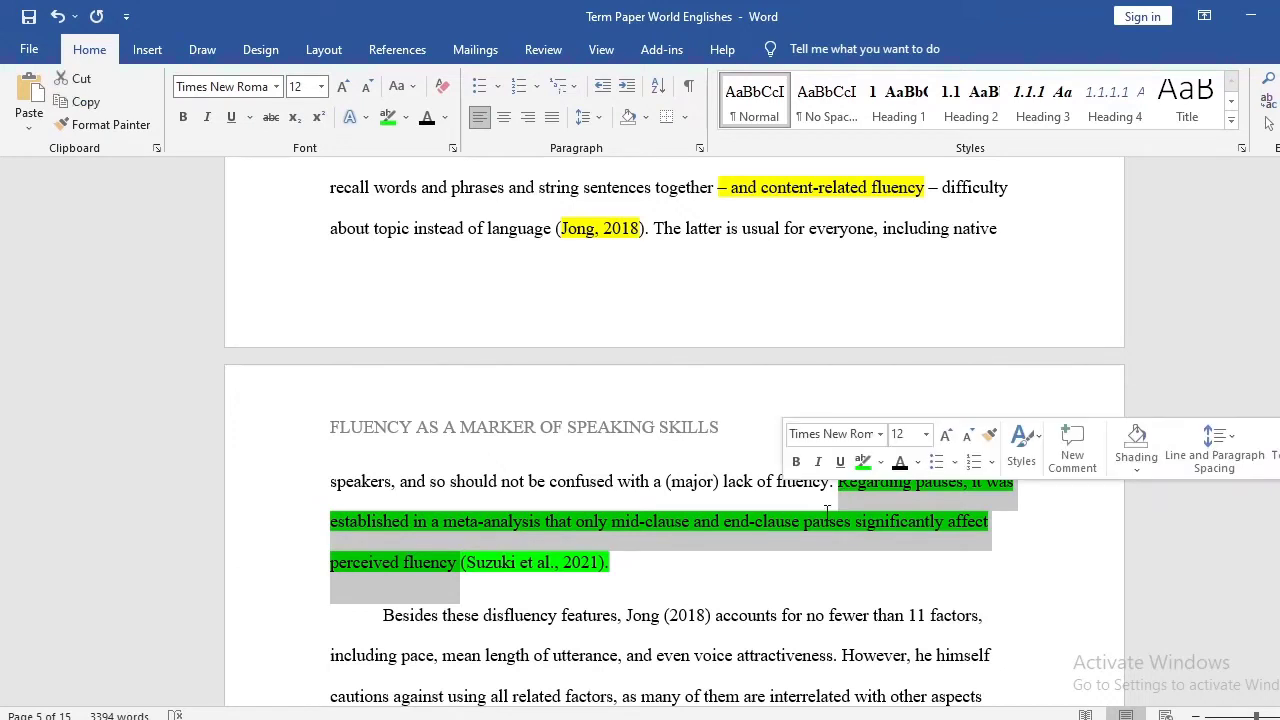
{"action": "left_click", "coordinate": [450, 525]}
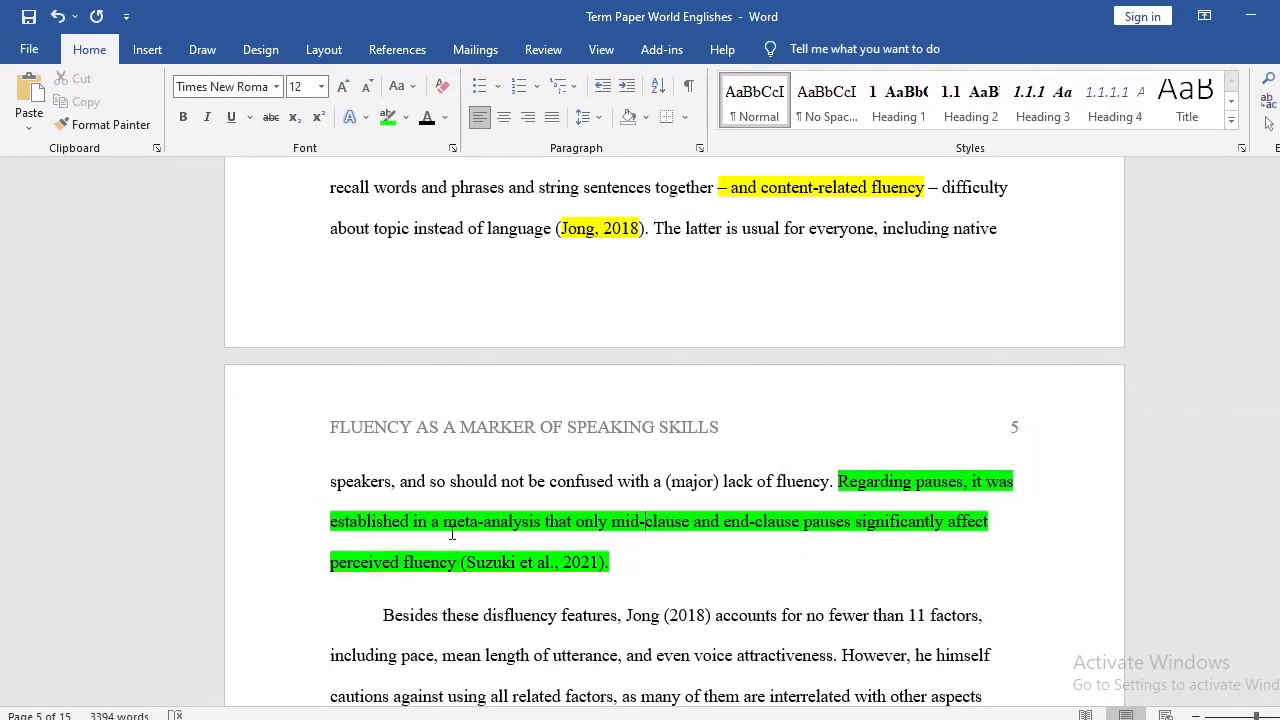
{"action": "left_click_drag", "start_coordinate": [449, 521], "coordinate": [530, 524]}
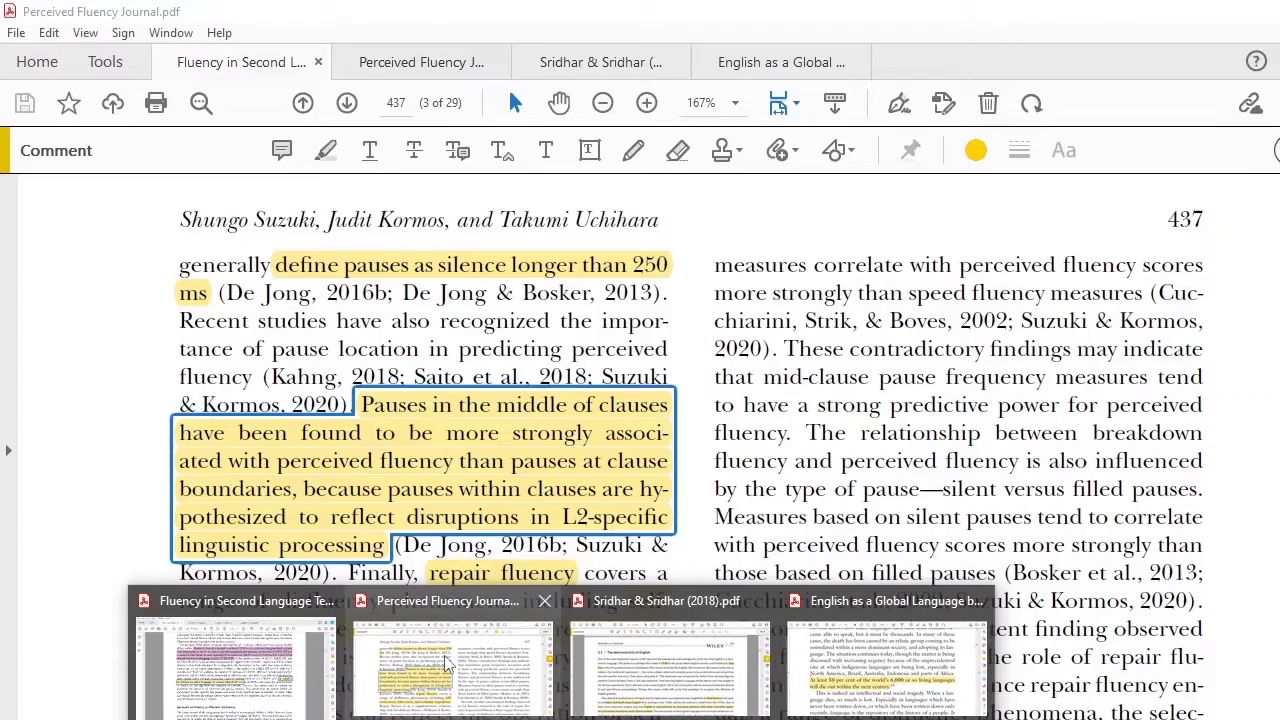
Compare the highlighted mid-clause pause passage in Perceived Fluency Journal.pdf with the term paper's "mid-clause and end-clause pauses" wording.
{"action": "left_click", "coordinate": [447, 662]}
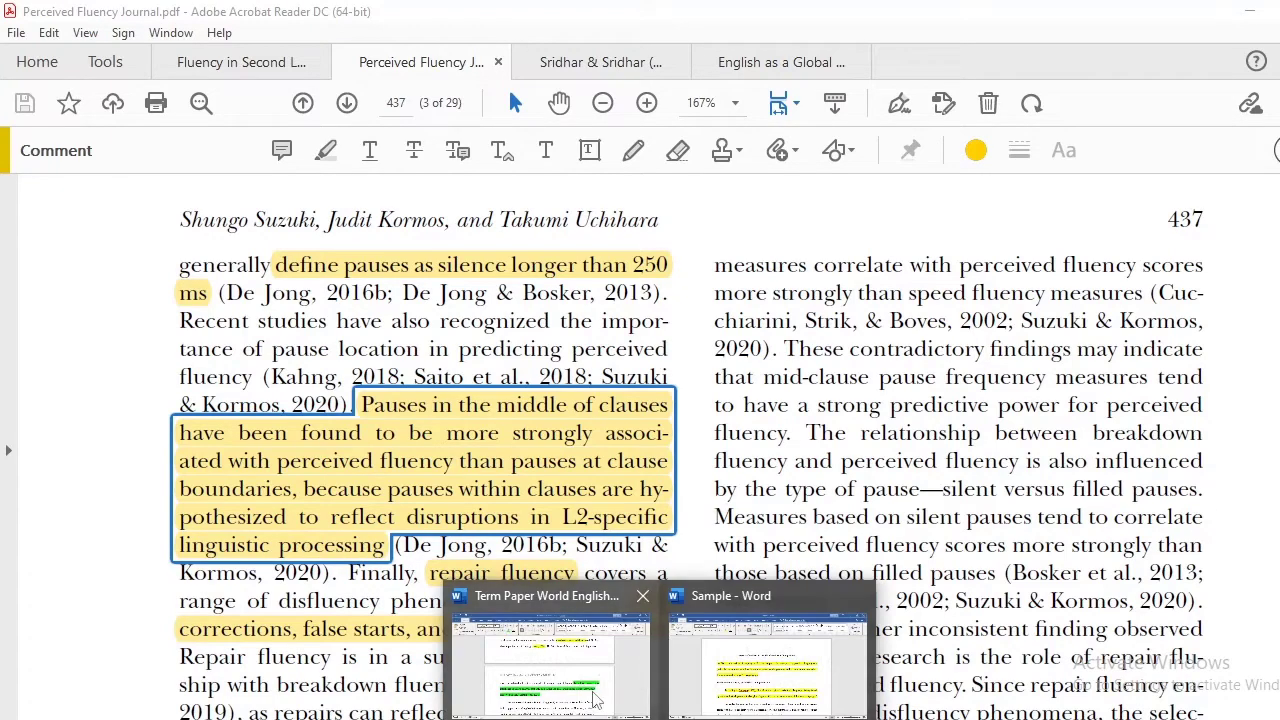
{"action": "left_click", "coordinate": [588, 688]}
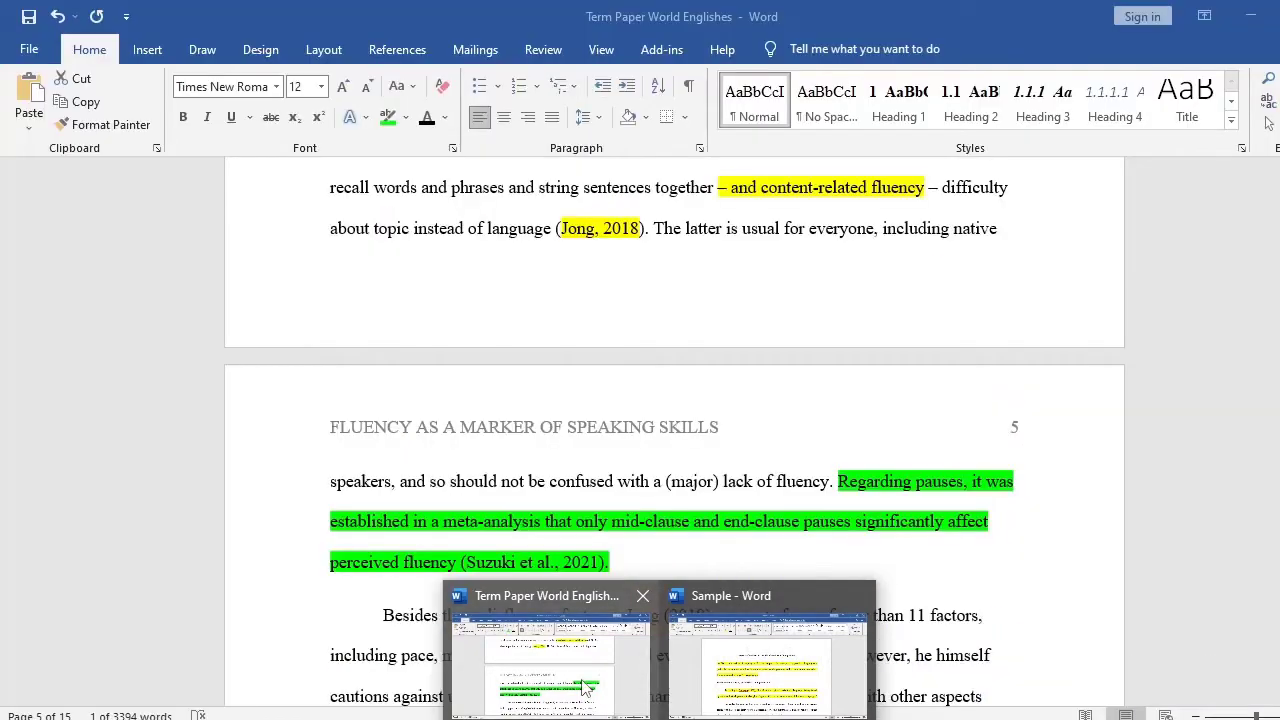
{"action": "left_click", "coordinate": [840, 490]}
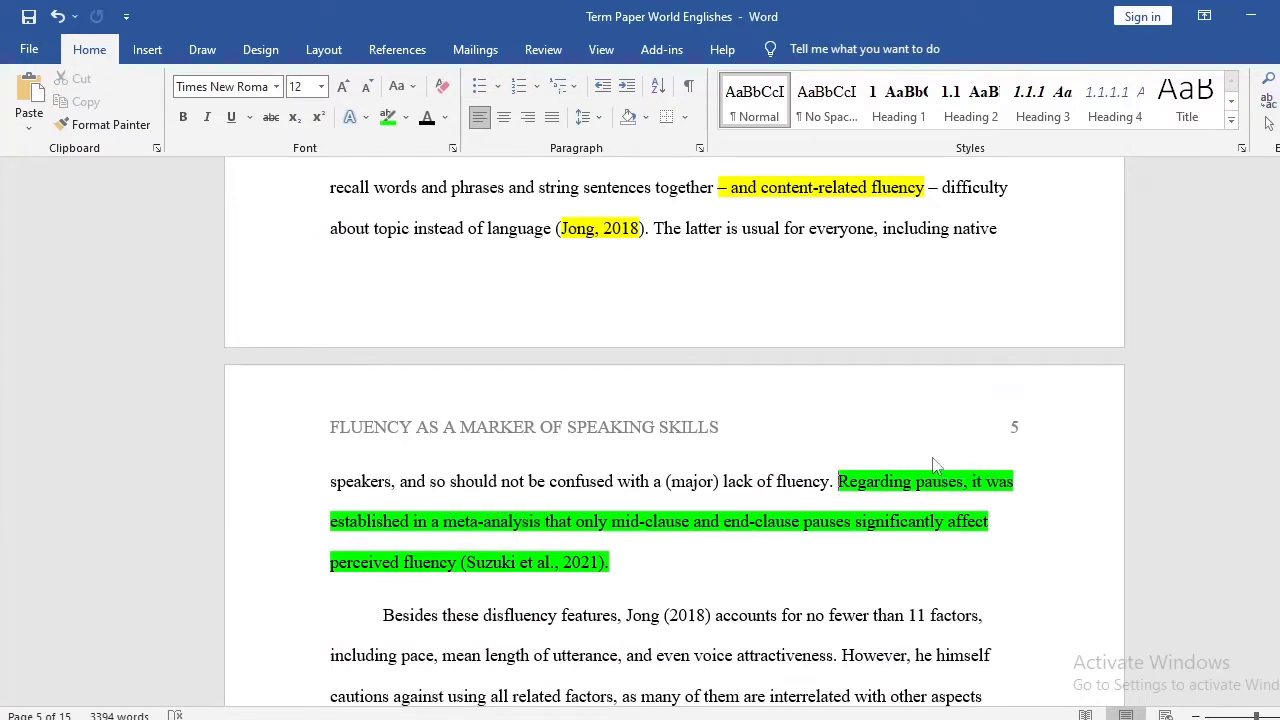
{"action": "left_click_drag", "start_coordinate": [458, 521], "coordinate": [854, 521]}
{"action": "left_click", "coordinate": [568, 521]}
{"action": "left_click", "coordinate": [722, 521]}
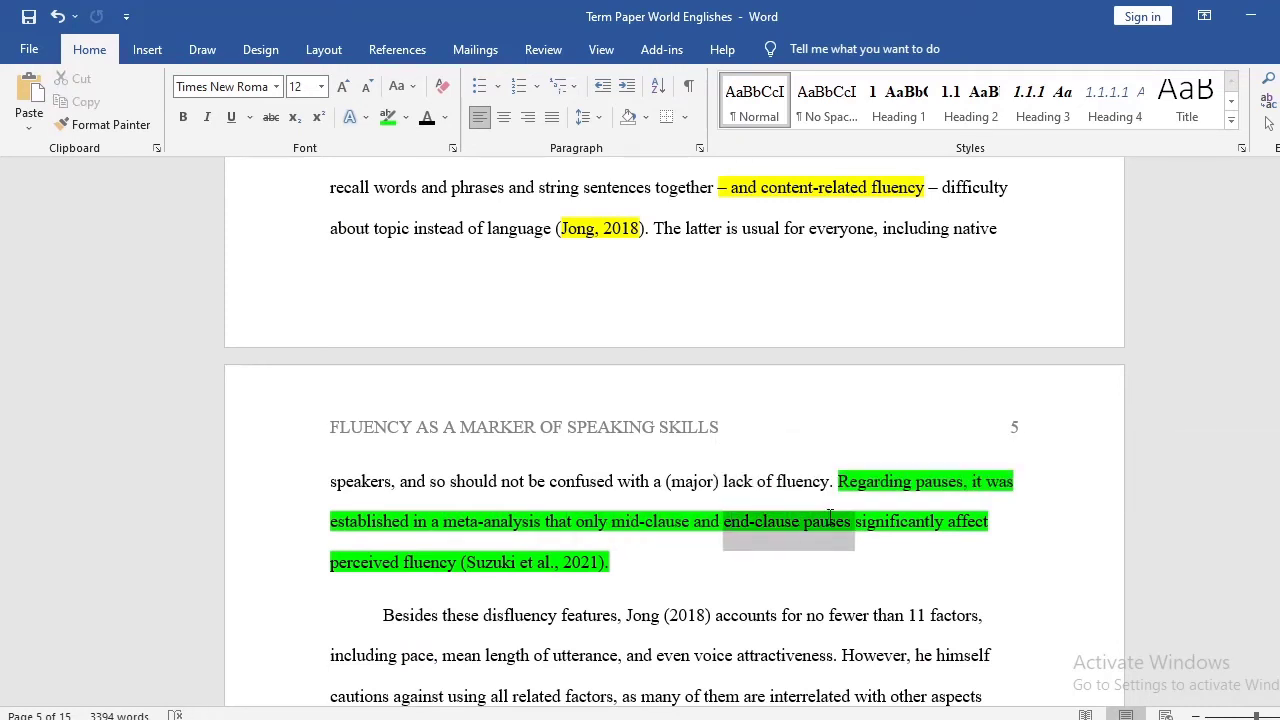
{"action": "left_click_drag", "start_coordinate": [613, 521], "coordinate": [694, 521]}
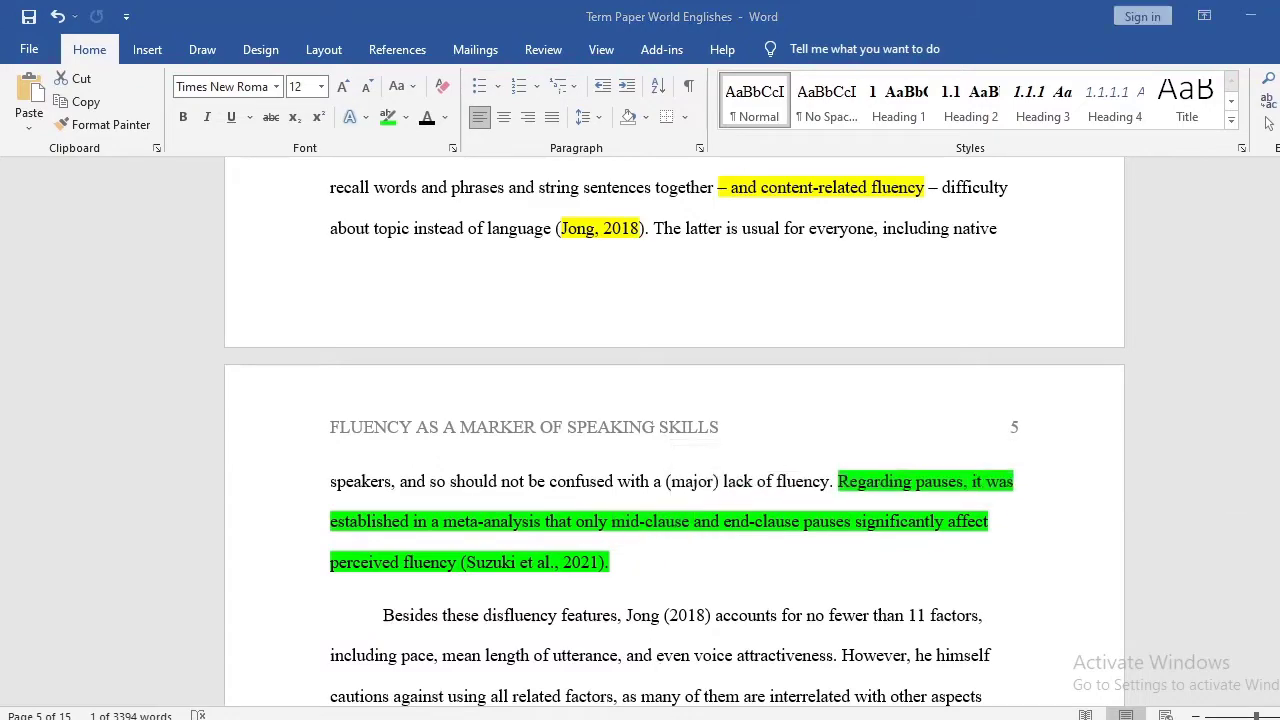
Recheck the source passage on pauses in the middle of clauses in Perceived Fluency Journal.pdf and return to the term paper.
{"action": "mouse_move", "coordinate": [670, 685]}
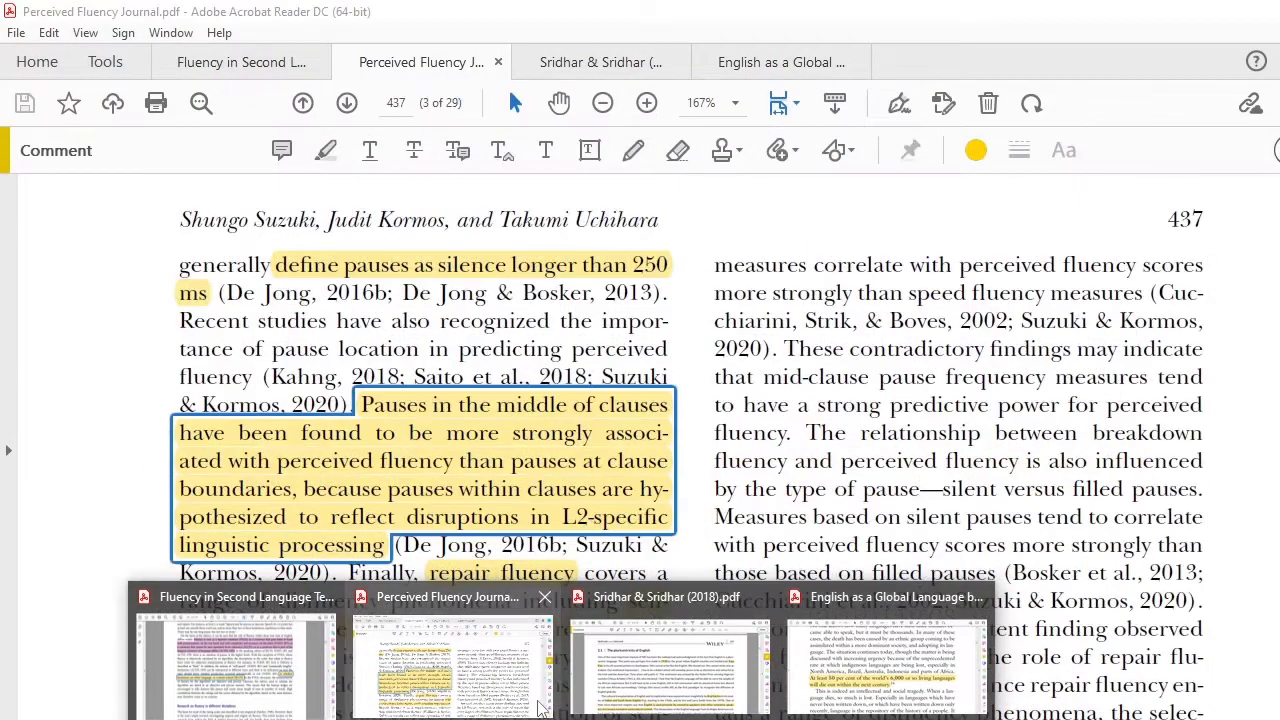
{"action": "left_click", "coordinate": [454, 660]}
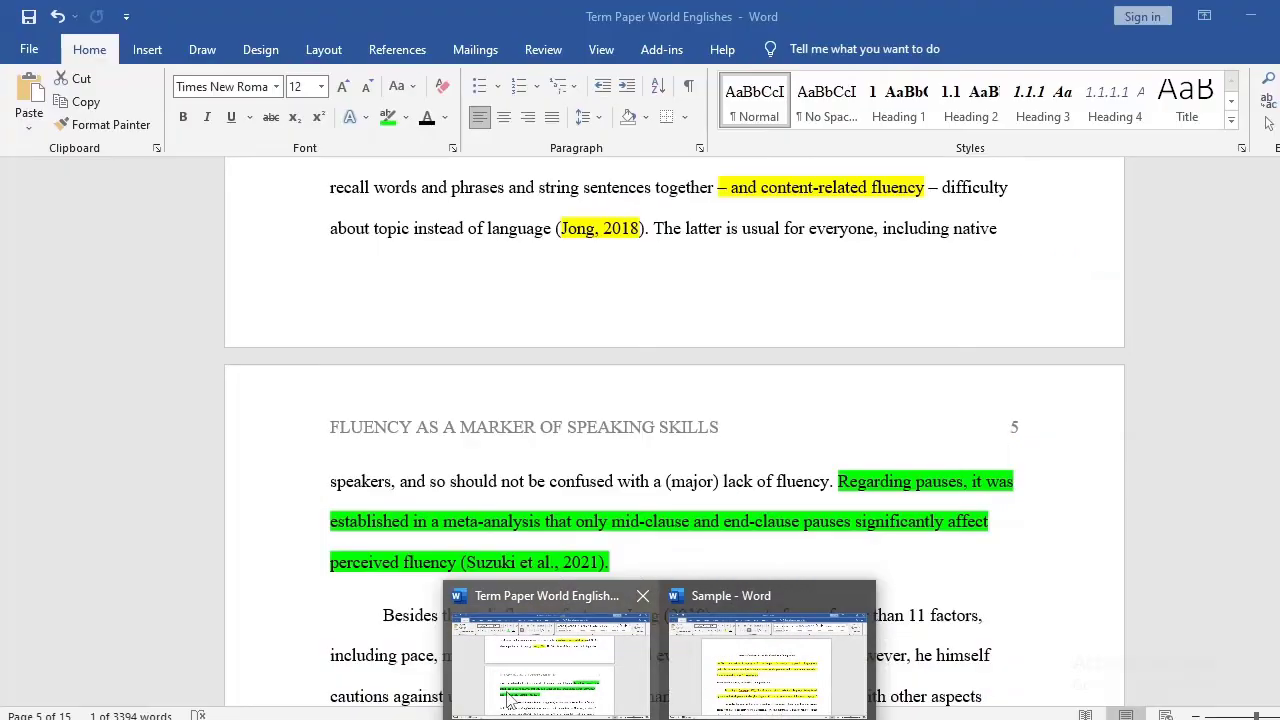
{"action": "left_click", "coordinate": [508, 690]}
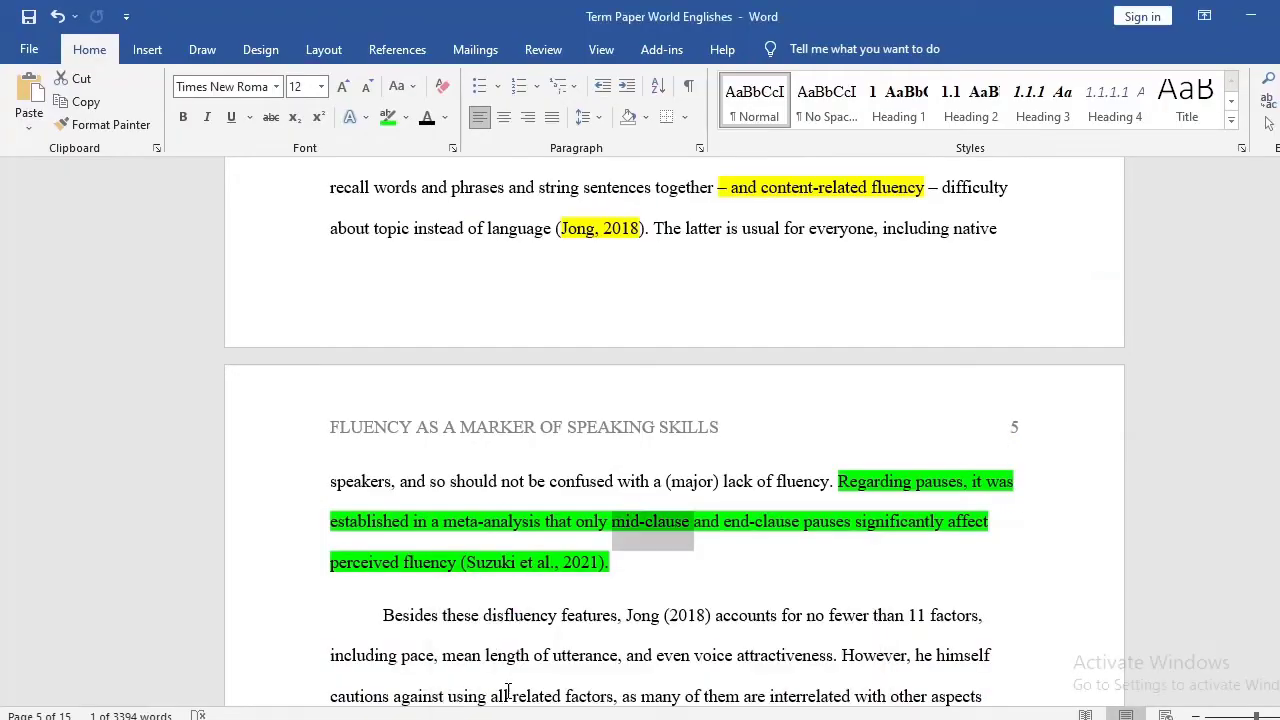
Reread the green-highlighted sentence about pauses on page 5, marking its wording up to the 2021 in-text citation.
{"action": "left_click", "coordinate": [738, 530]}
{"action": "scroll", "coordinate": [848, 560], "scroll_direction": "down", "scroll_amount": 3}
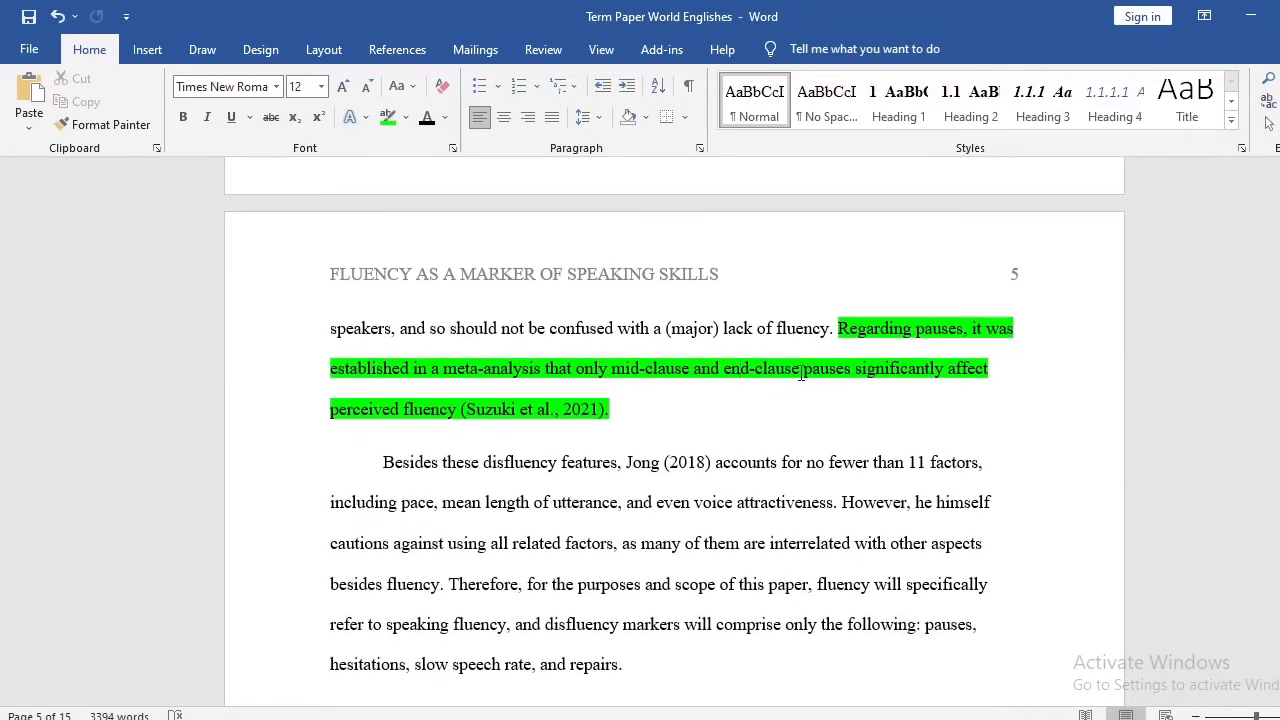
{"action": "left_click_drag", "start_coordinate": [804, 370], "coordinate": [446, 409]}
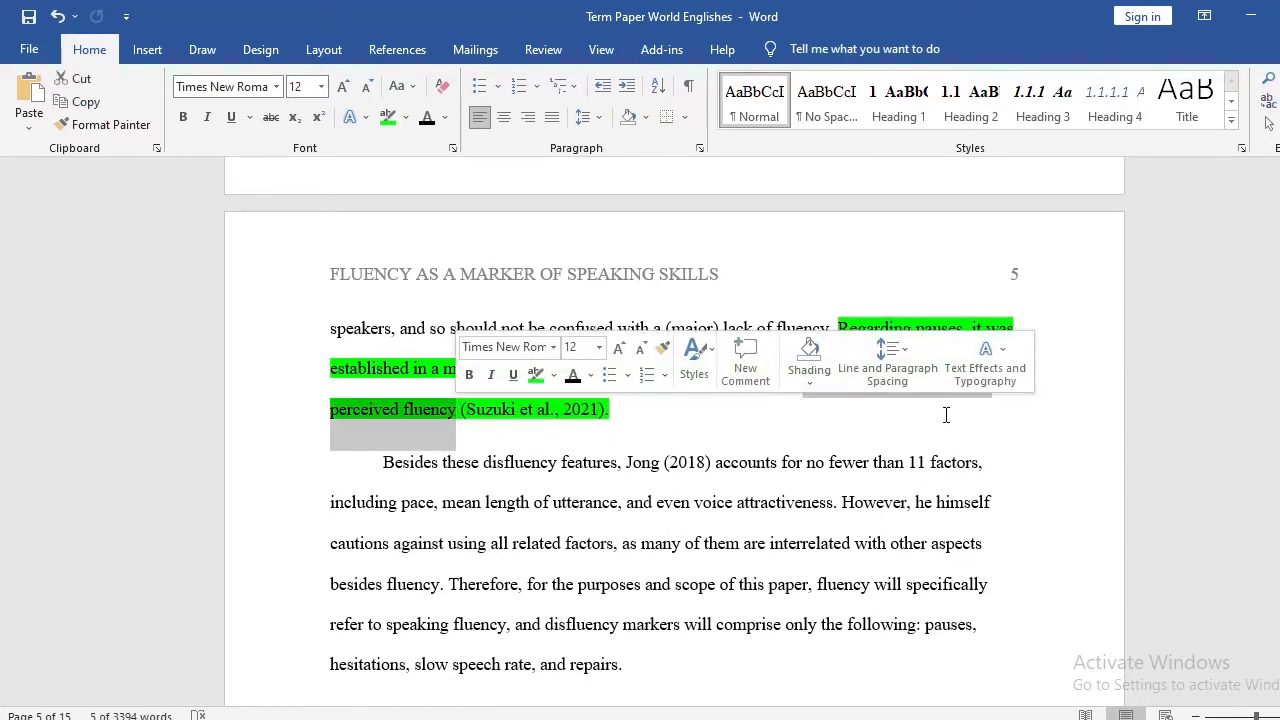
{"action": "left_click", "coordinate": [983, 423]}
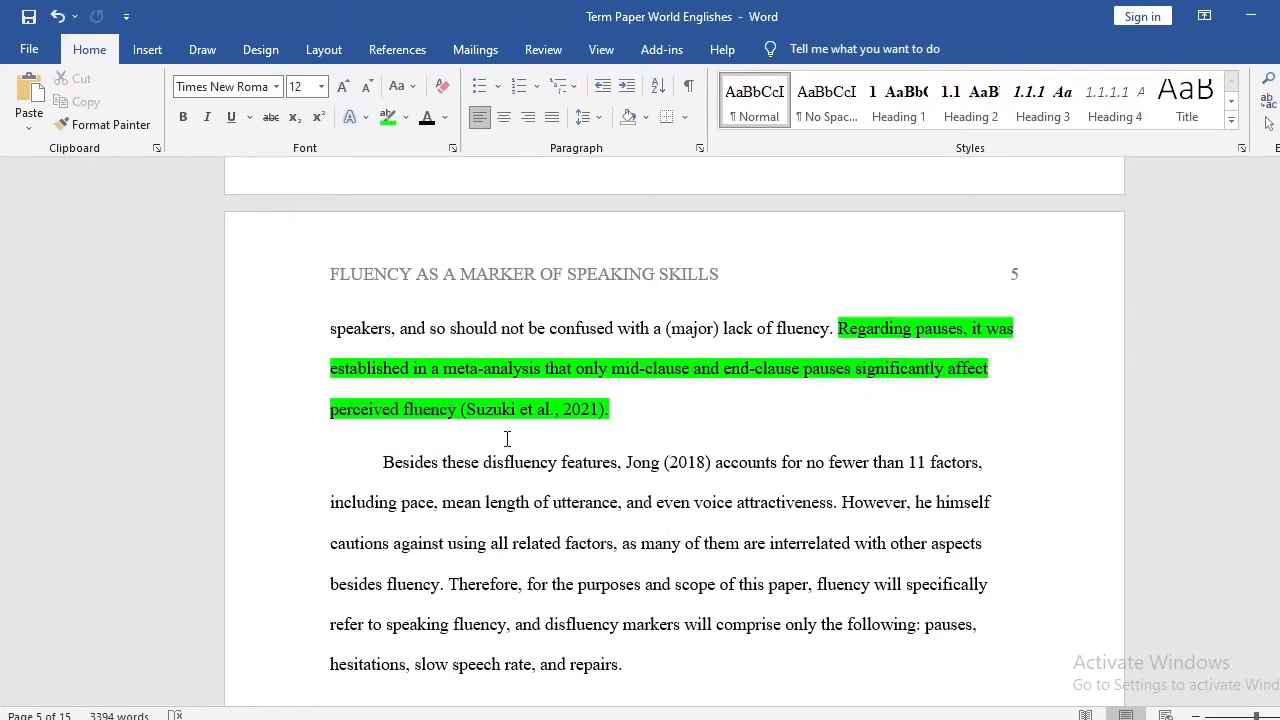
{"action": "left_click_drag", "start_coordinate": [457, 410], "coordinate": [828, 346]}
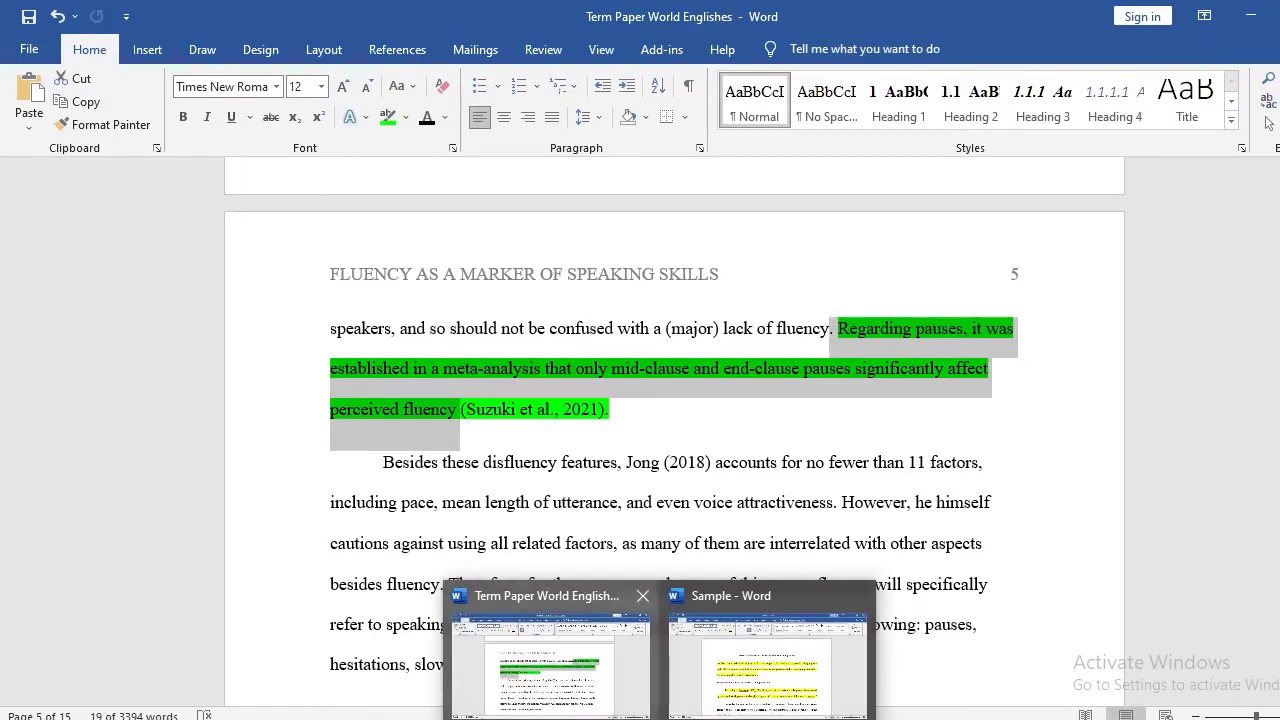
Compare that sentence with the highlighted mid-clause pause passage in Perceived Fluency Journal.pdf, and return to the term paper in Word.
{"action": "mouse_move", "coordinate": [564, 719]}
{"action": "left_click", "coordinate": [290, 670]}
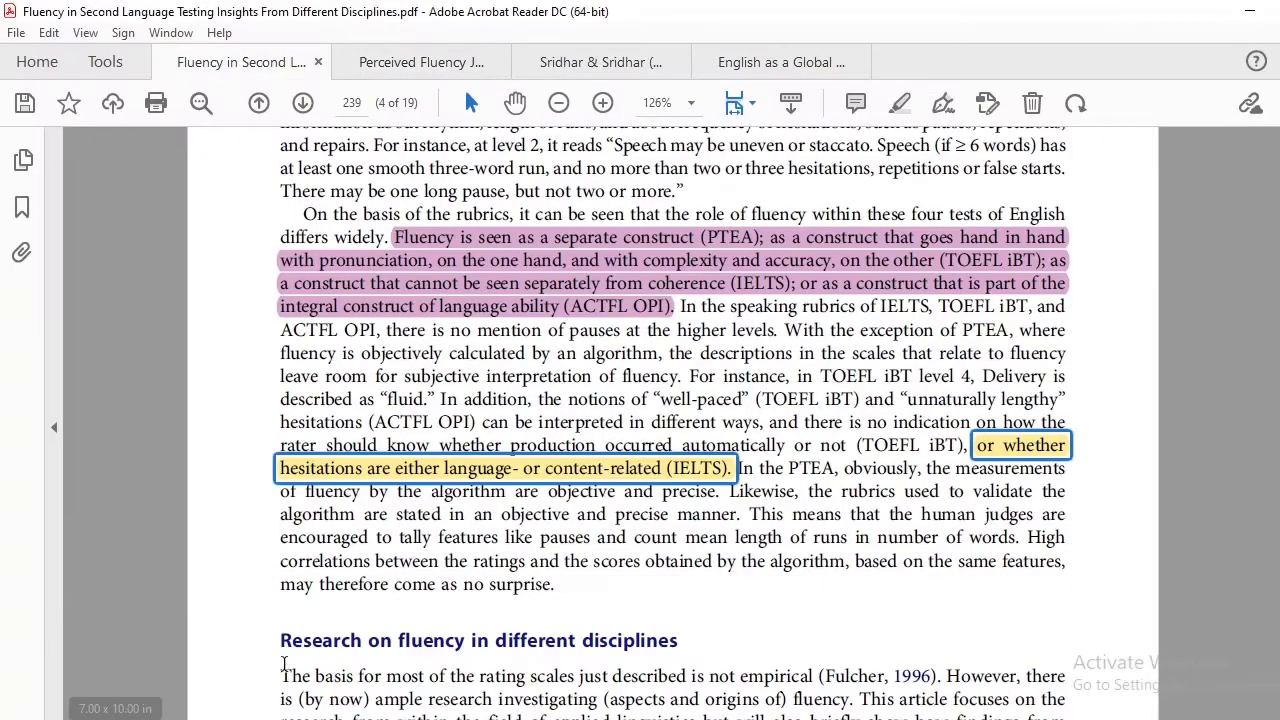
{"action": "left_click", "coordinate": [460, 672]}
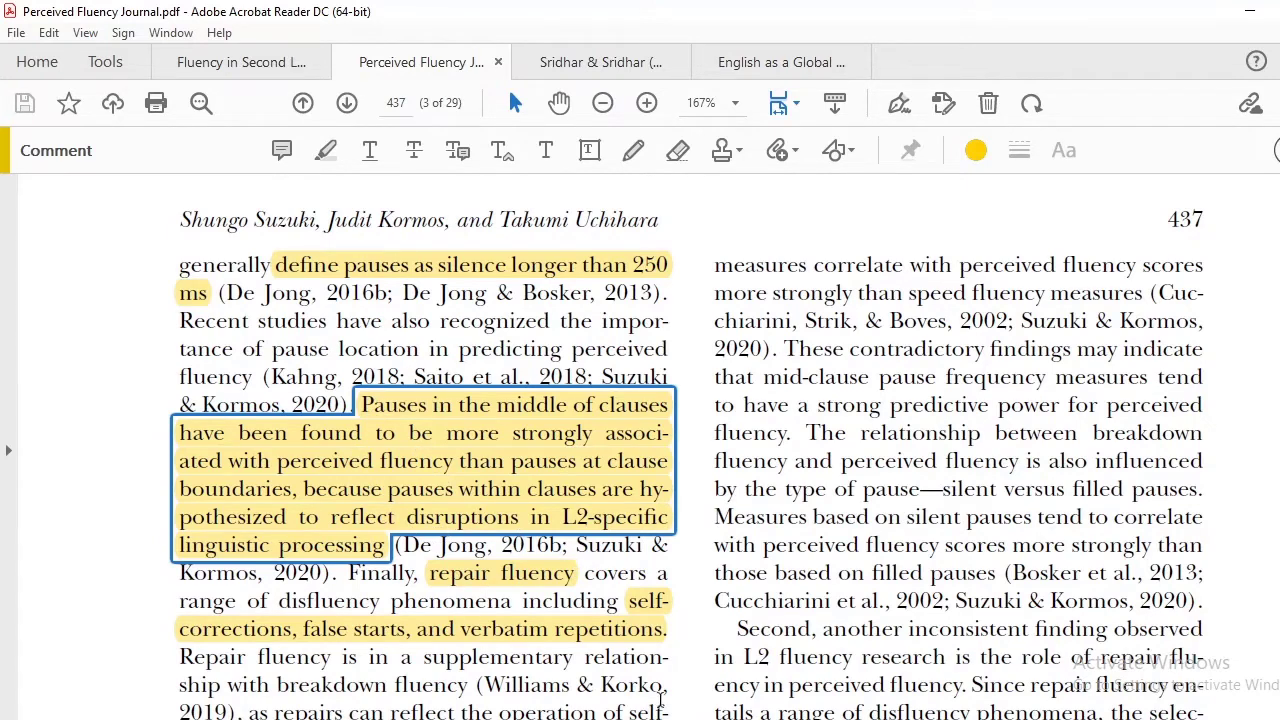
{"action": "left_click", "coordinate": [546, 700]}
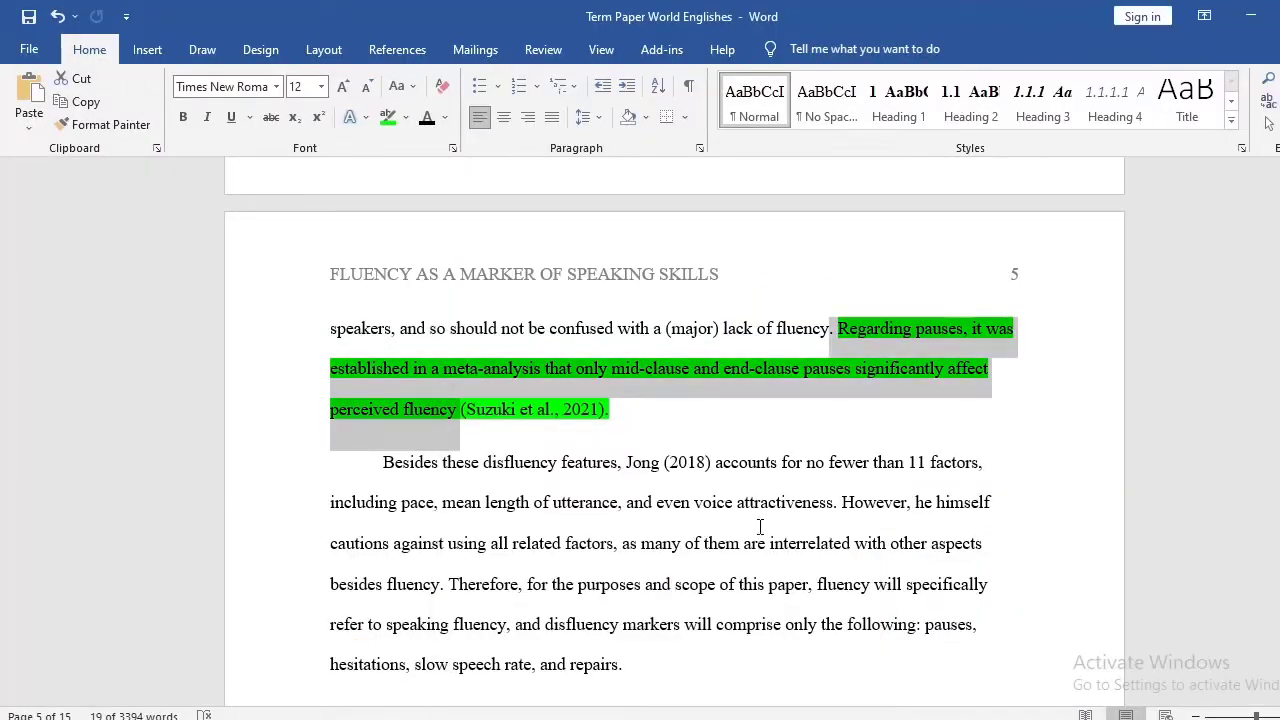
Examine the yellow-highlighted sentence at the end of page 5 reporting that perceived fluency is confused with grammatical complexity and accuracy.
{"action": "scroll", "coordinate": [787, 504], "scroll_direction": "down", "scroll_amount": 3}
{"action": "scroll", "coordinate": [787, 504], "scroll_direction": "down", "scroll_amount": 5}
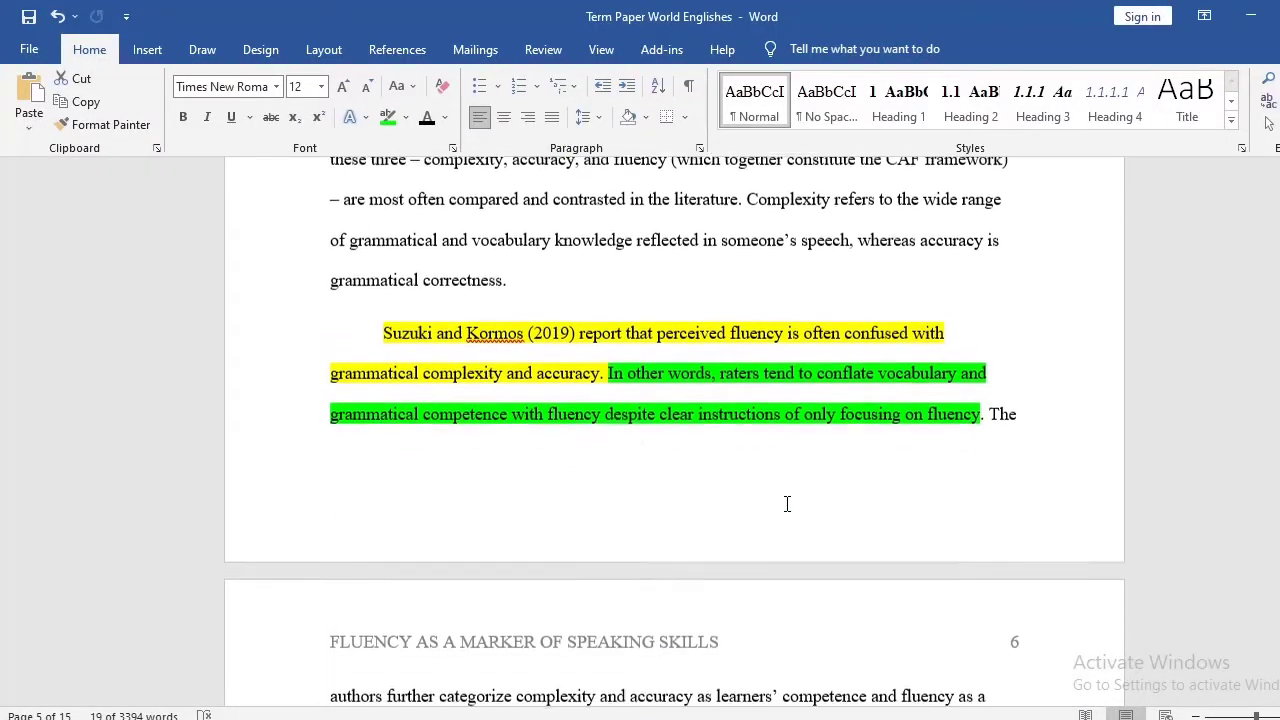
{"action": "left_click", "coordinate": [406, 331]}
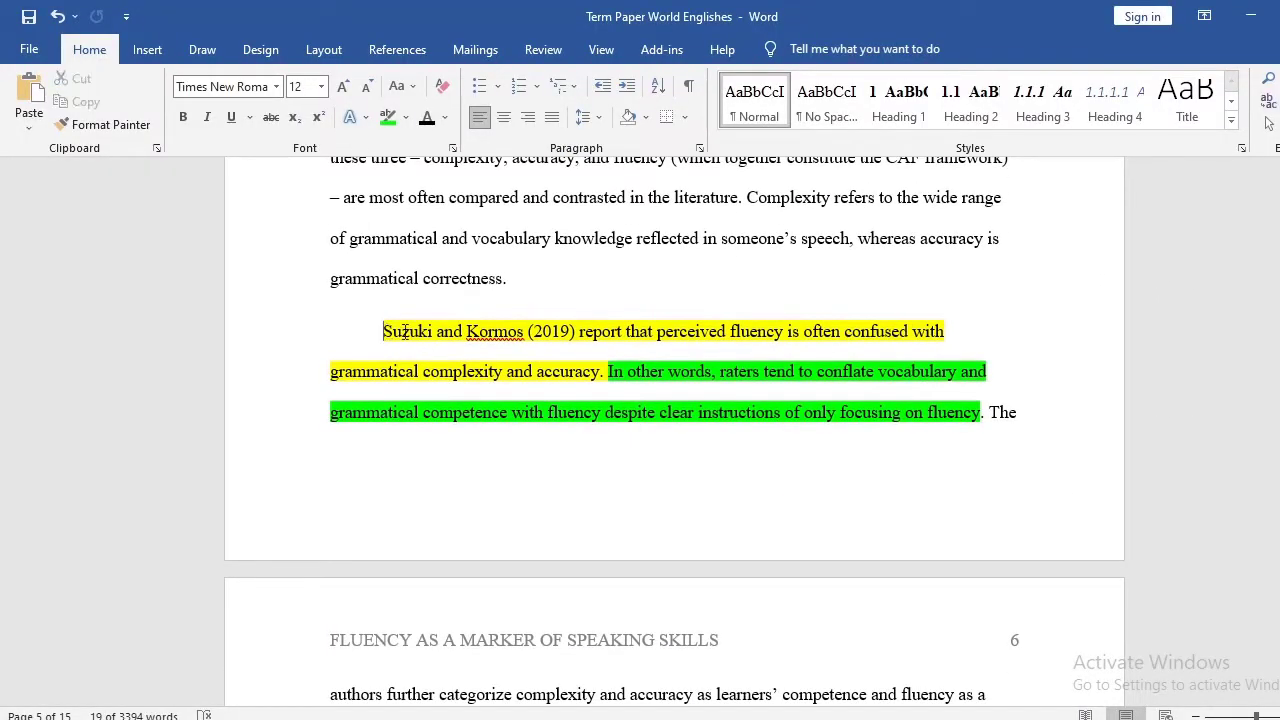
{"action": "left_click_drag", "start_coordinate": [436, 331], "coordinate": [576, 345]}
{"action": "left_click", "coordinate": [470, 338]}
{"action": "left_click_drag", "start_coordinate": [380, 335], "coordinate": [581, 367]}
{"action": "left_click_drag", "start_coordinate": [381, 336], "coordinate": [602, 376]}
{"action": "scroll", "coordinate": [560, 480], "scroll_direction": "down", "scroll_amount": 1}
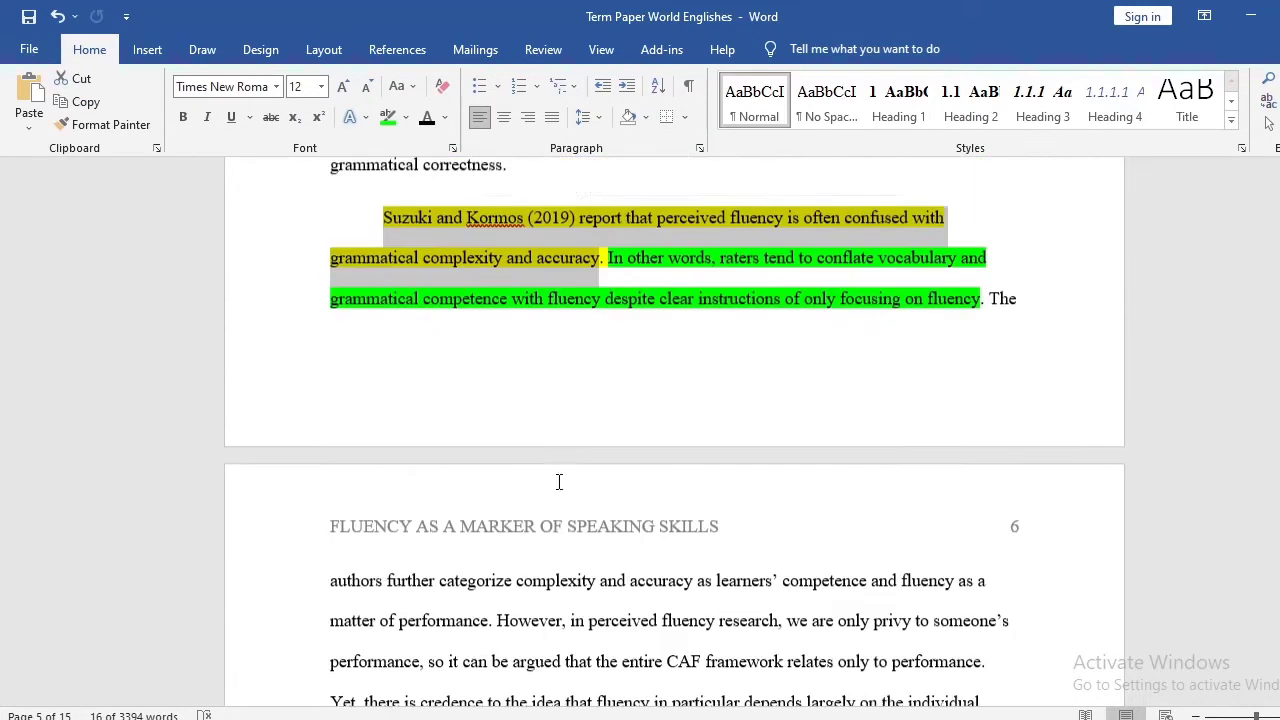
{"action": "scroll", "coordinate": [559, 482], "scroll_direction": "up", "scroll_amount": 1}
Examine the green-highlighted "In other words" sentence about raters conflating vocabulary and grammatical competence with fluency.
{"action": "left_click", "coordinate": [610, 356]}
{"action": "left_click_drag", "start_coordinate": [610, 371], "coordinate": [968, 420]}
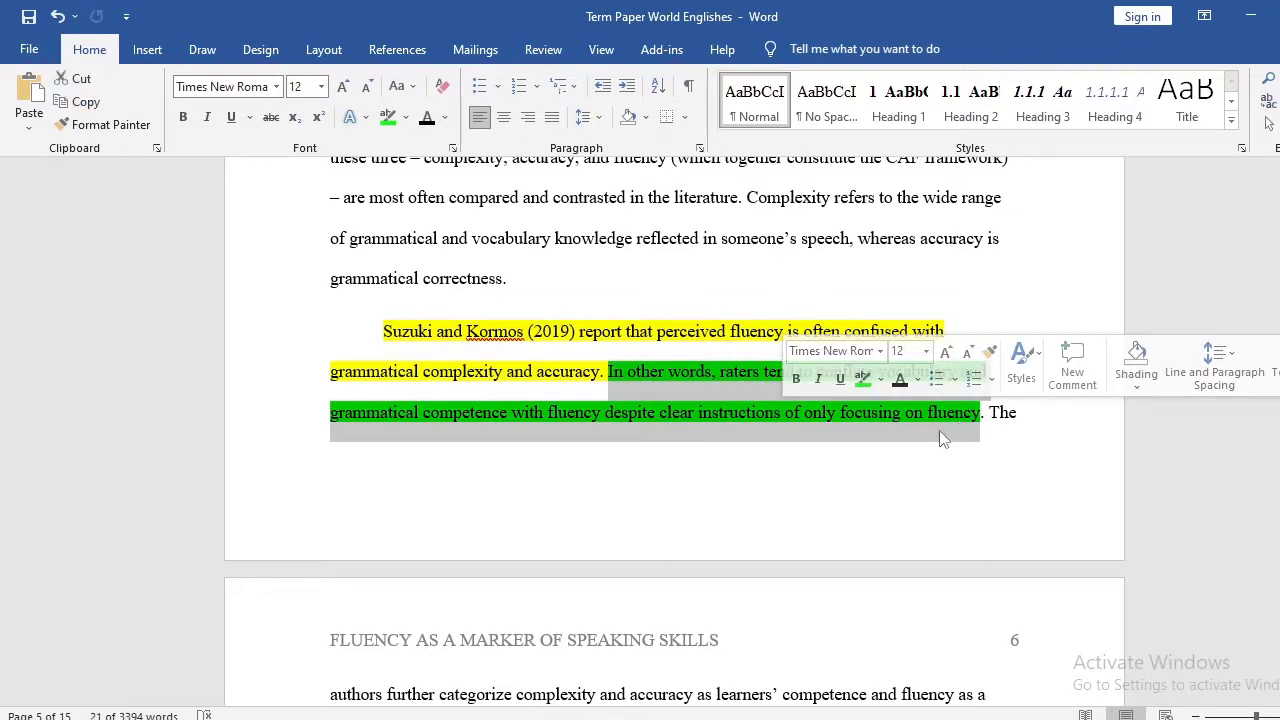
{"action": "left_click", "coordinate": [981, 418]}
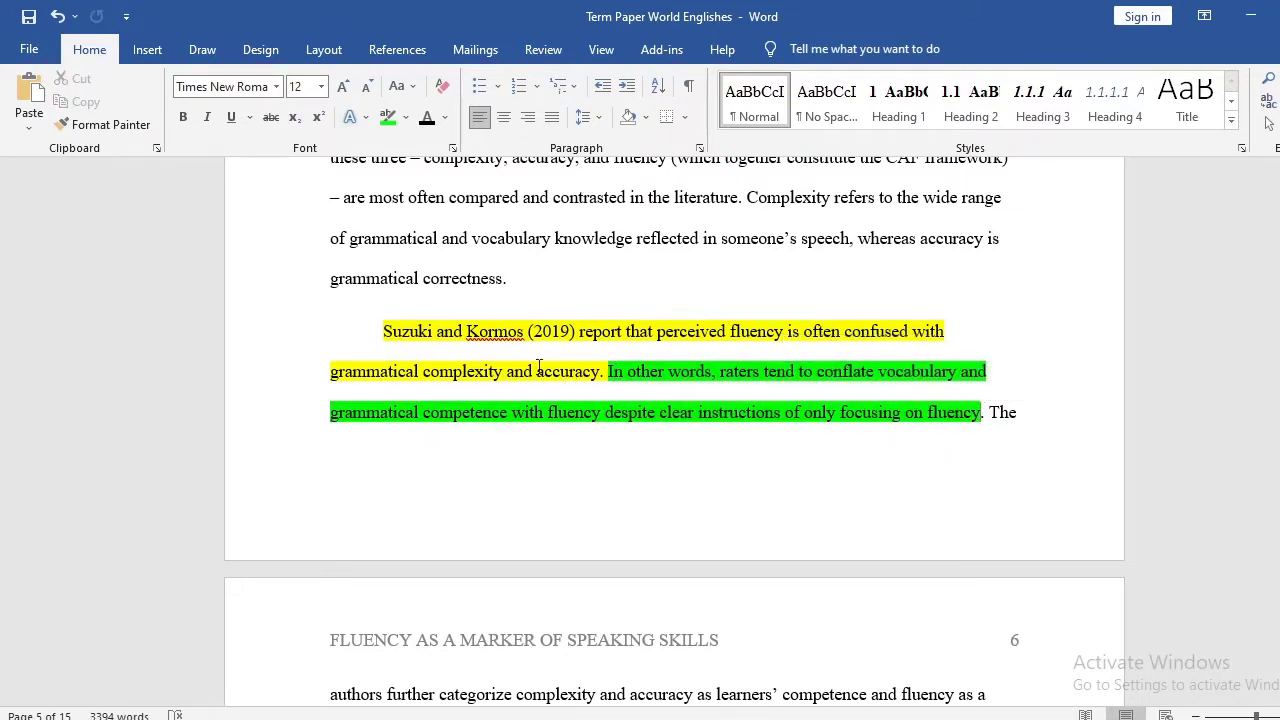
Compare the yellow-highlighted cited sentence with the green-highlighted "In other words" explanation, marking each in turn.
{"action": "left_click_drag", "start_coordinate": [375, 331], "coordinate": [591, 367]}
{"action": "left_click", "coordinate": [566, 389]}
{"action": "mouse_move", "coordinate": [601, 372]}
{"action": "left_mouse_down"}
{"action": "mouse_move", "coordinate": [430, 374]}
{"action": "mouse_move", "coordinate": [398, 350]}
{"action": "left_mouse_up"}
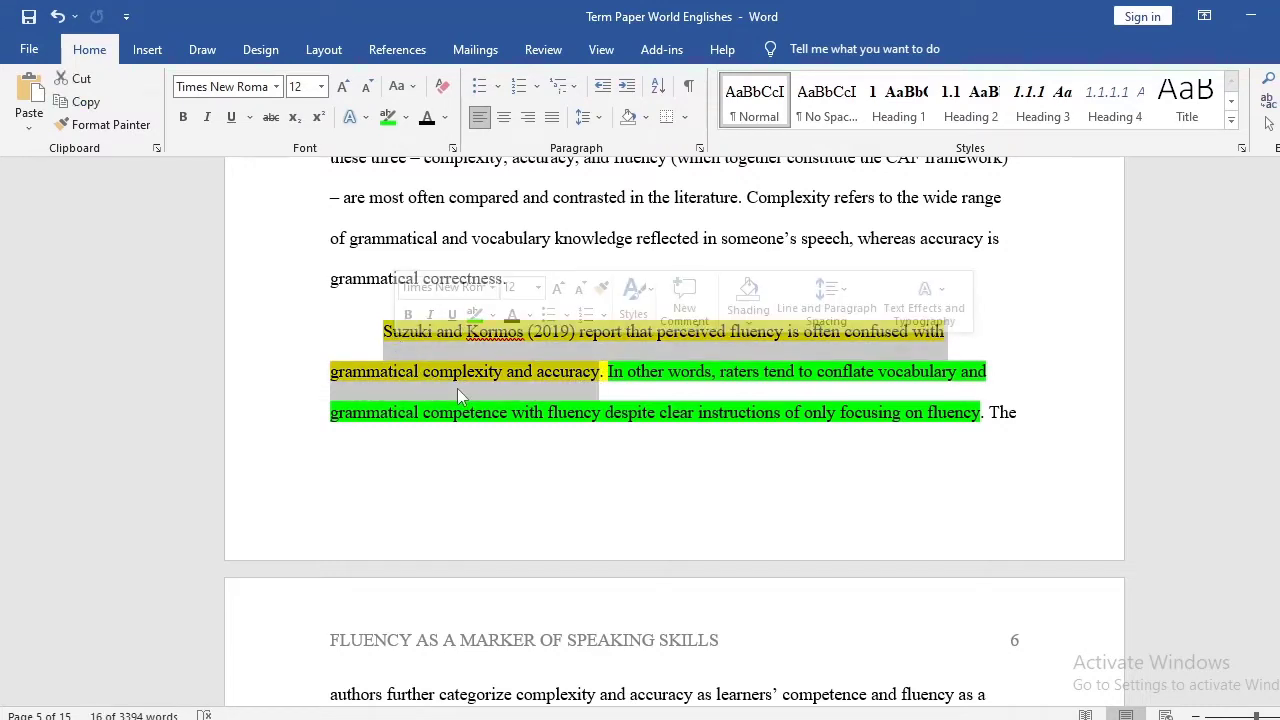
{"action": "left_click_drag", "start_coordinate": [604, 381], "coordinate": [960, 382]}
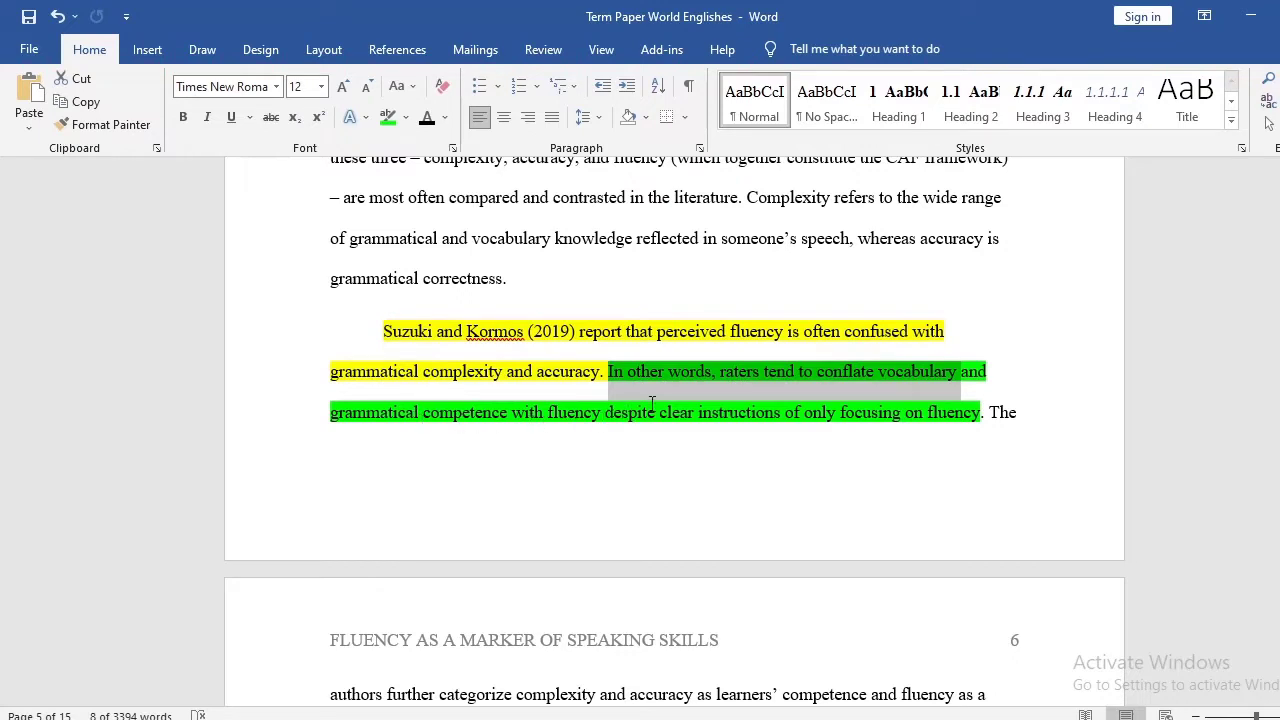
{"action": "left_click", "coordinate": [749, 423]}
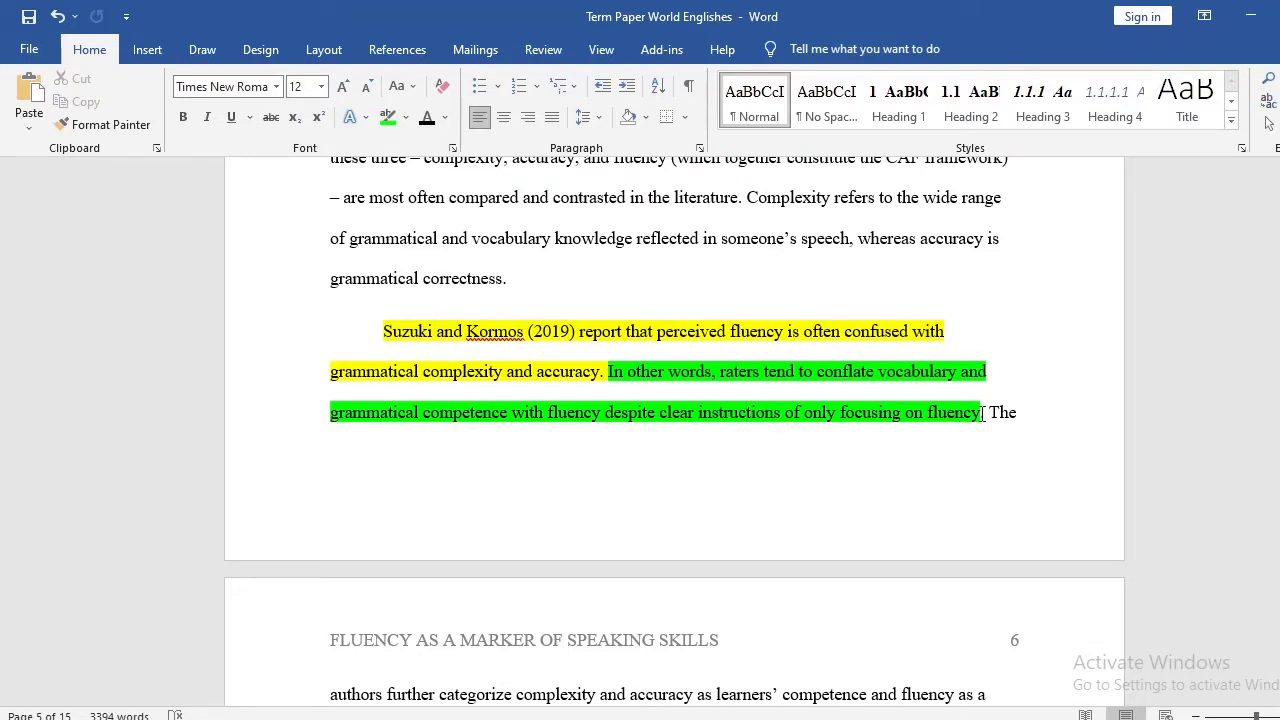
{"action": "left_click_drag", "start_coordinate": [980, 414], "coordinate": [608, 372]}
{"action": "left_click", "coordinate": [629, 411]}
{"action": "left_click_drag", "start_coordinate": [389, 336], "coordinate": [599, 371]}
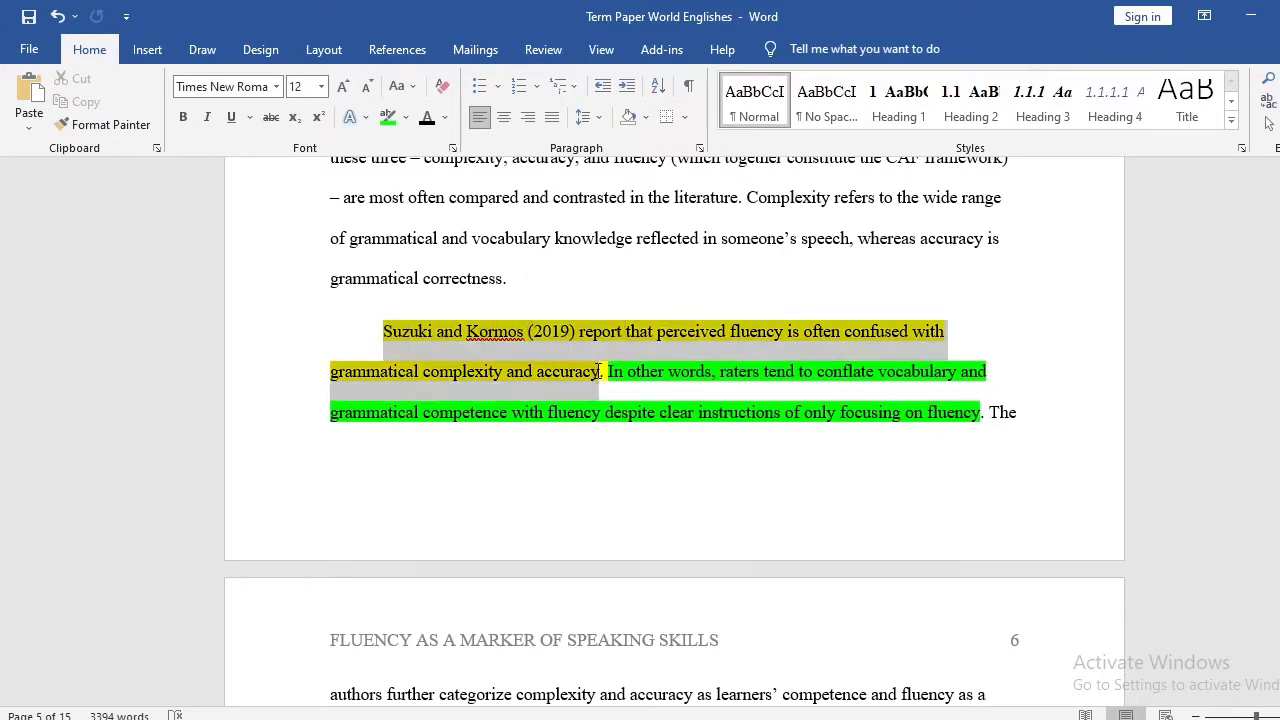
{"action": "left_click", "coordinate": [637, 372]}
Go to section 2.3, Pronunciation as a Marker of Language Proficiency, and mark the 2018 in-text citation for the pluricentric model.
{"action": "scroll", "coordinate": [830, 410], "scroll_direction": "down", "scroll_amount": 3}
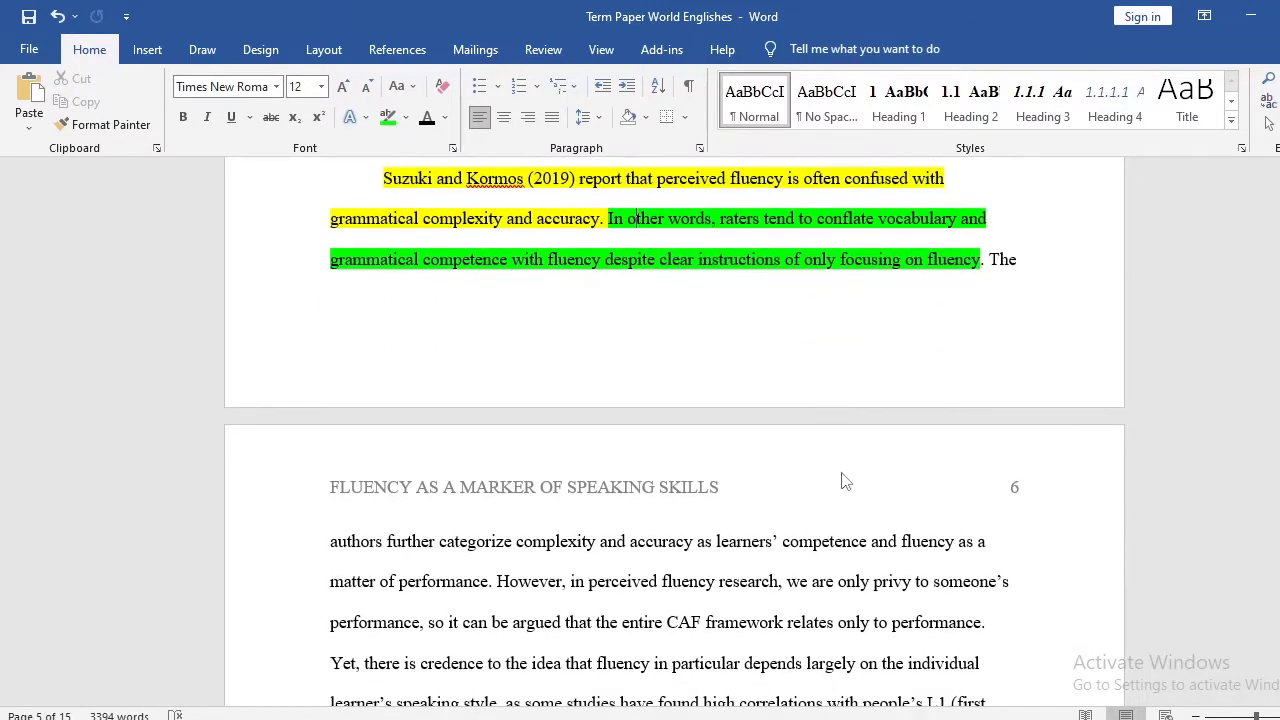
{"action": "scroll", "coordinate": [842, 479], "scroll_direction": "up", "scroll_amount": 3}
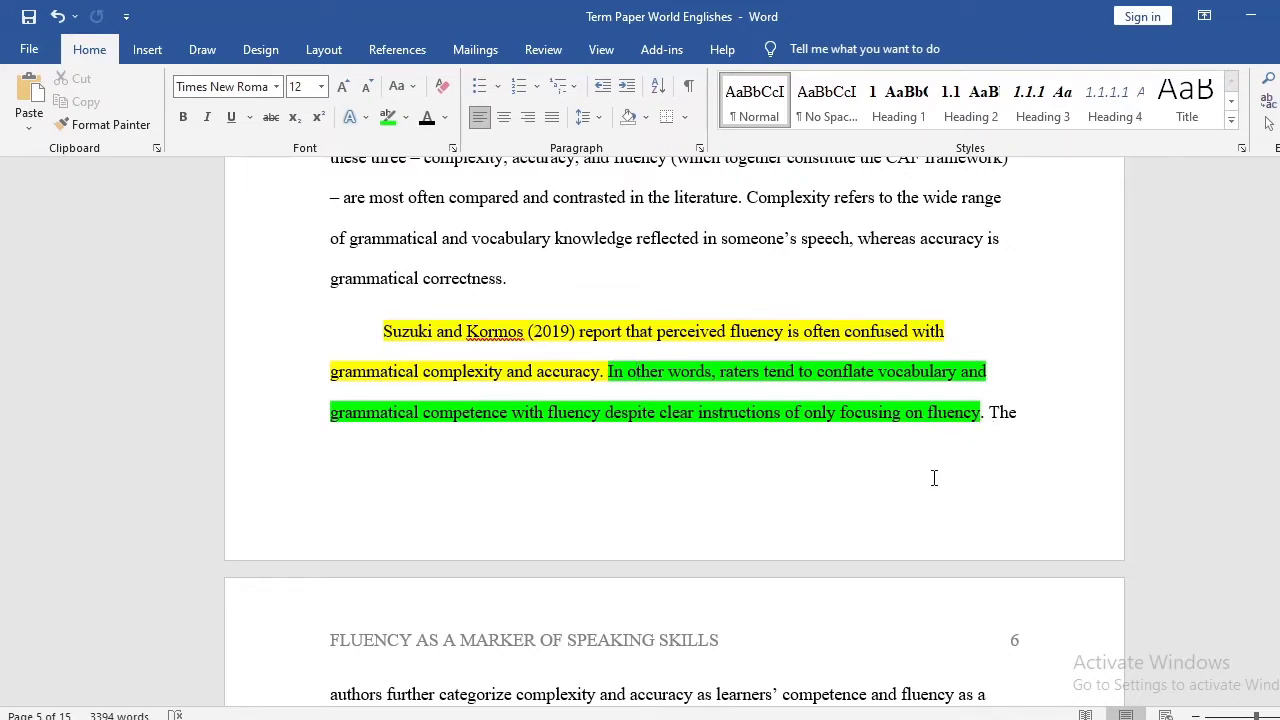
{"action": "scroll", "coordinate": [934, 478], "scroll_direction": "down", "scroll_amount": 3}
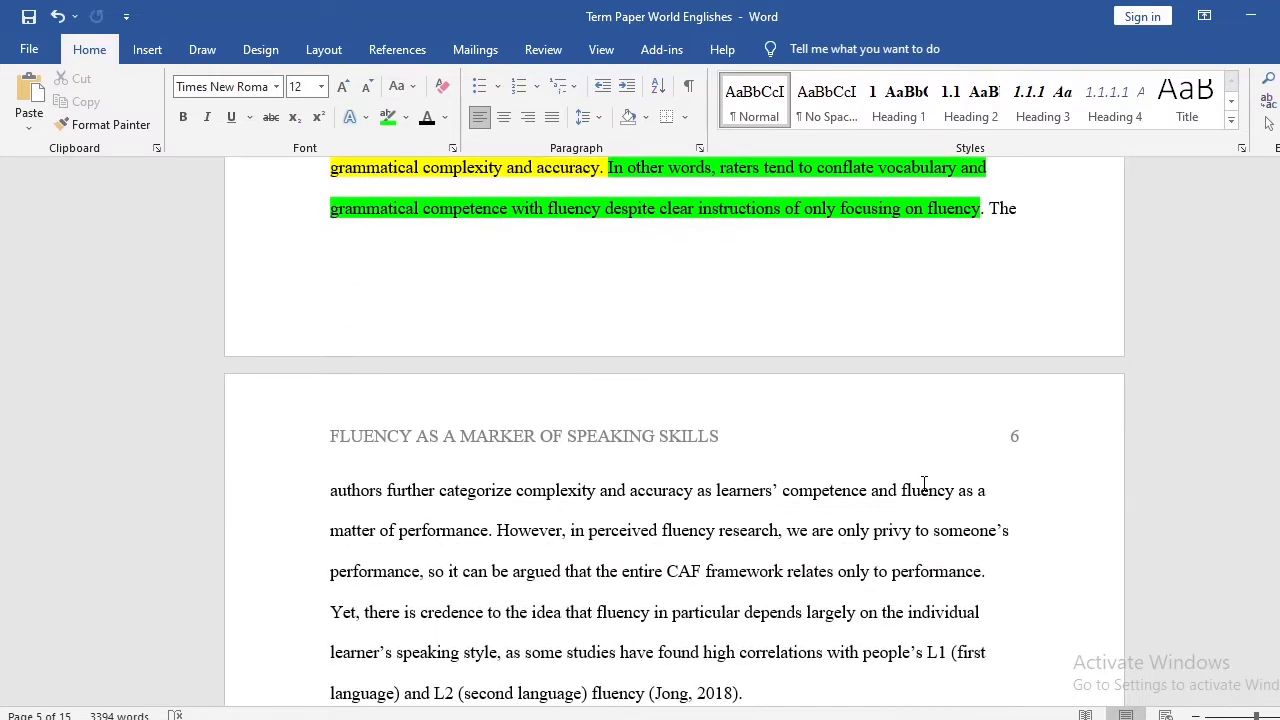
{"action": "scroll", "coordinate": [954, 284], "scroll_direction": "up", "scroll_amount": 1}
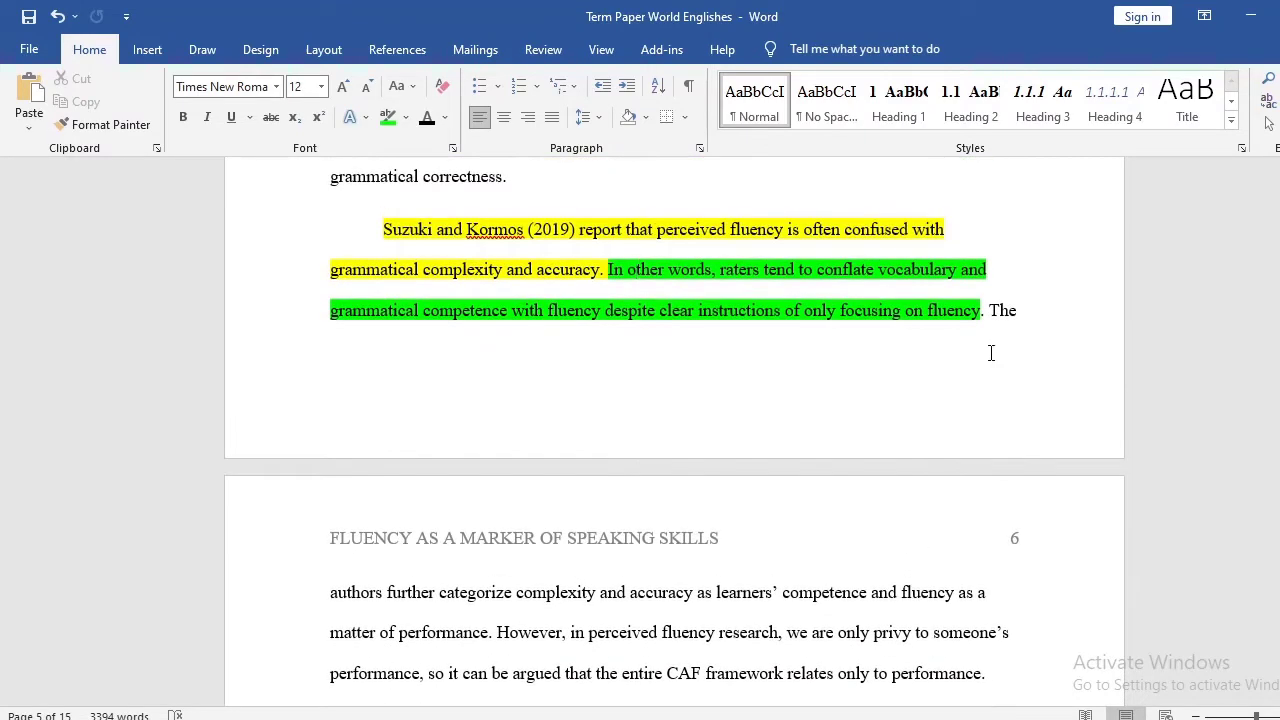
{"action": "scroll", "coordinate": [965, 350], "scroll_direction": "down", "scroll_amount": 8}
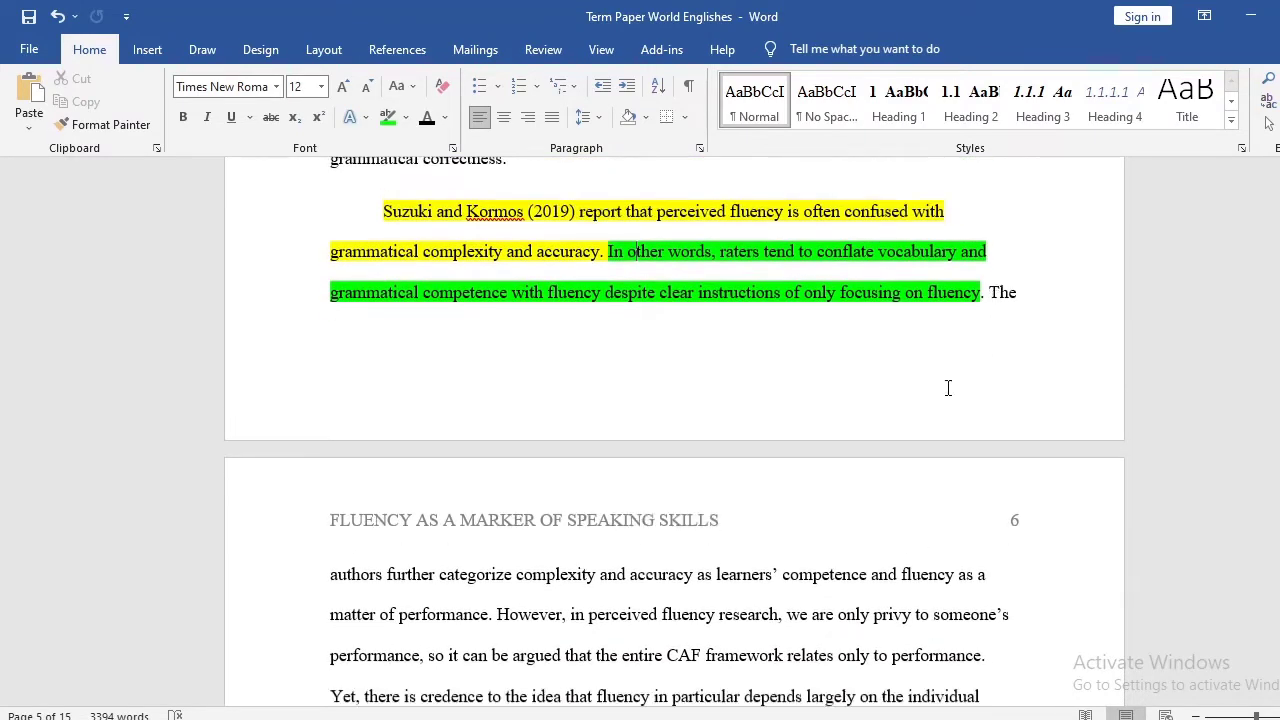
{"action": "scroll", "coordinate": [930, 465], "scroll_direction": "up", "scroll_amount": 1}
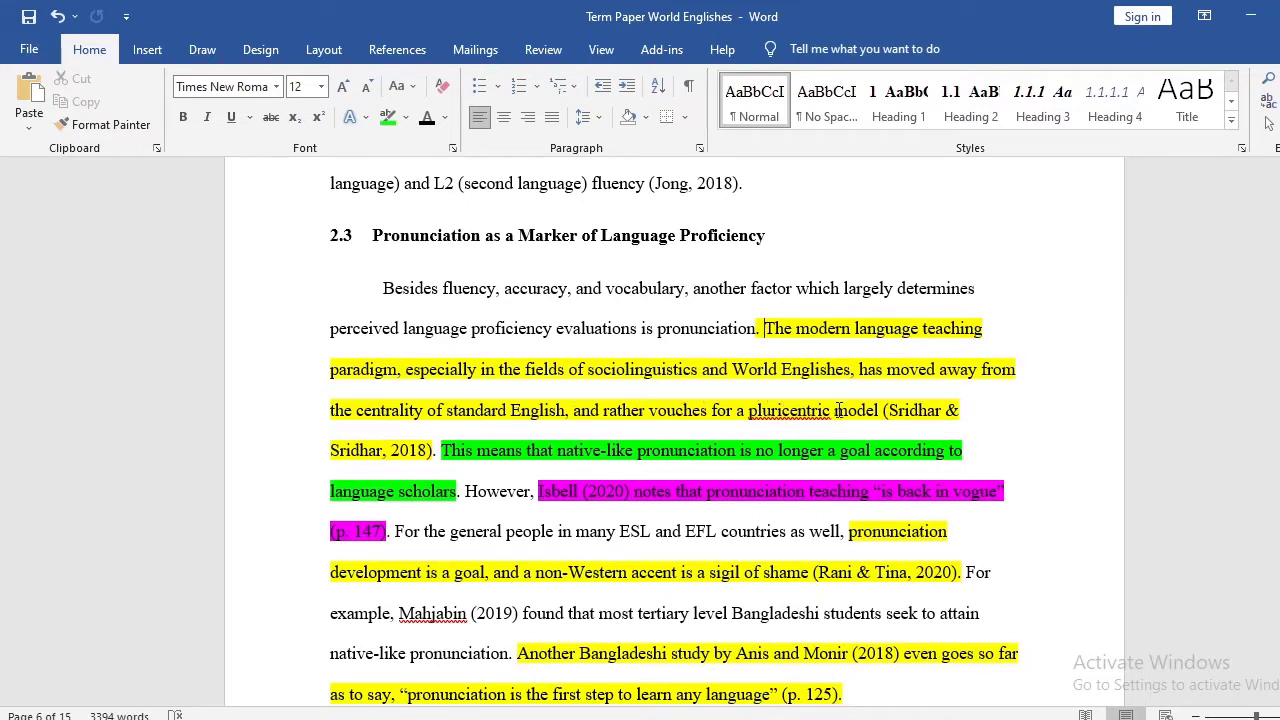
{"action": "left_click_drag", "start_coordinate": [884, 413], "coordinate": [432, 452]}
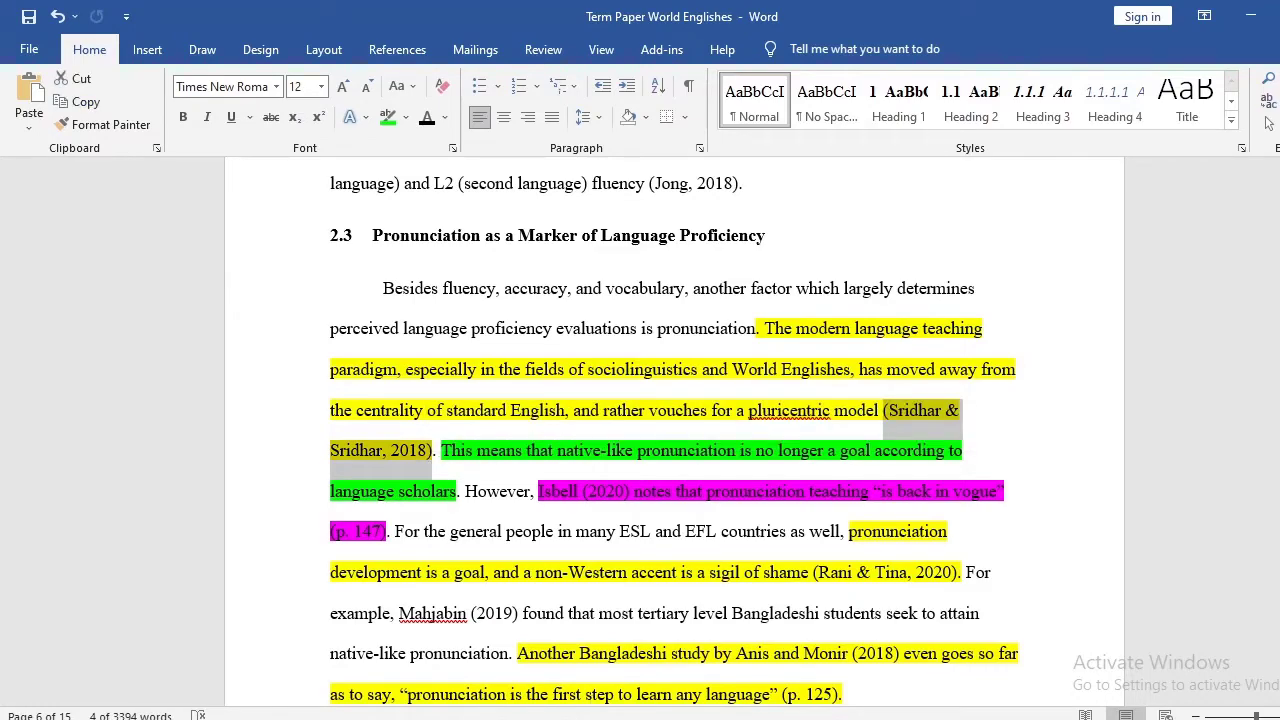
Switch to Sridhar & Sridhar (2018).pdf in Acrobat Reader and examine the section 2.1 heading "The pluricentricity of English".
{"action": "mouse_move", "coordinate": [560, 719]}
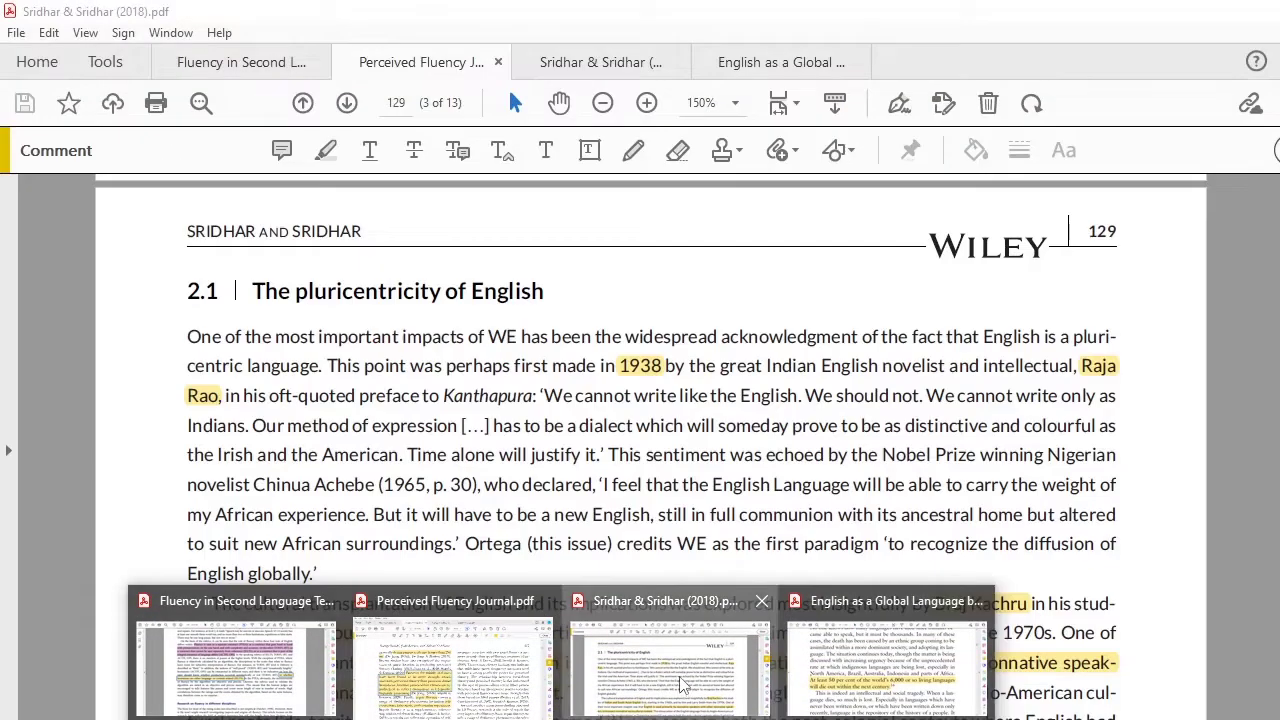
{"action": "left_click", "coordinate": [680, 683]}
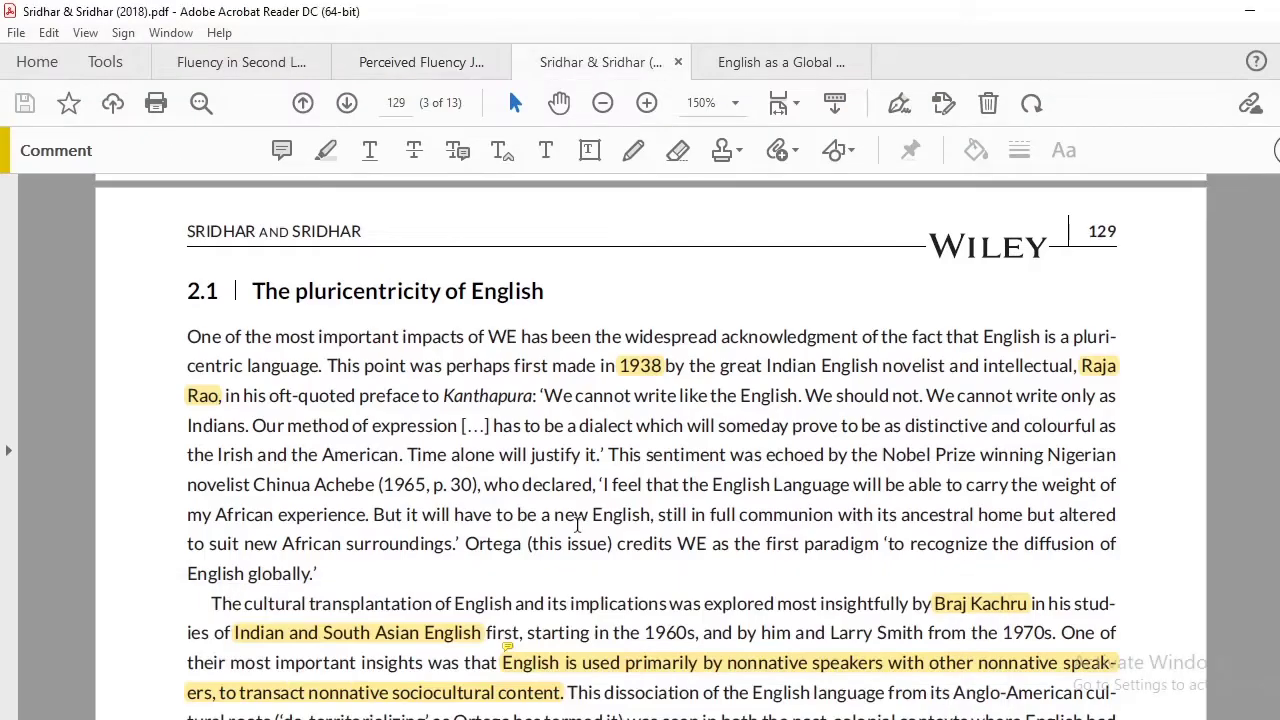
{"action": "scroll", "coordinate": [567, 527], "scroll_direction": "up", "scroll_amount": 6}
{"action": "scroll", "coordinate": [567, 527], "scroll_direction": "down", "scroll_amount": 4}
{"action": "scroll", "coordinate": [567, 527], "scroll_direction": "down", "scroll_amount": 2}
{"action": "left_click_drag", "start_coordinate": [256, 292], "coordinate": [552, 291]}
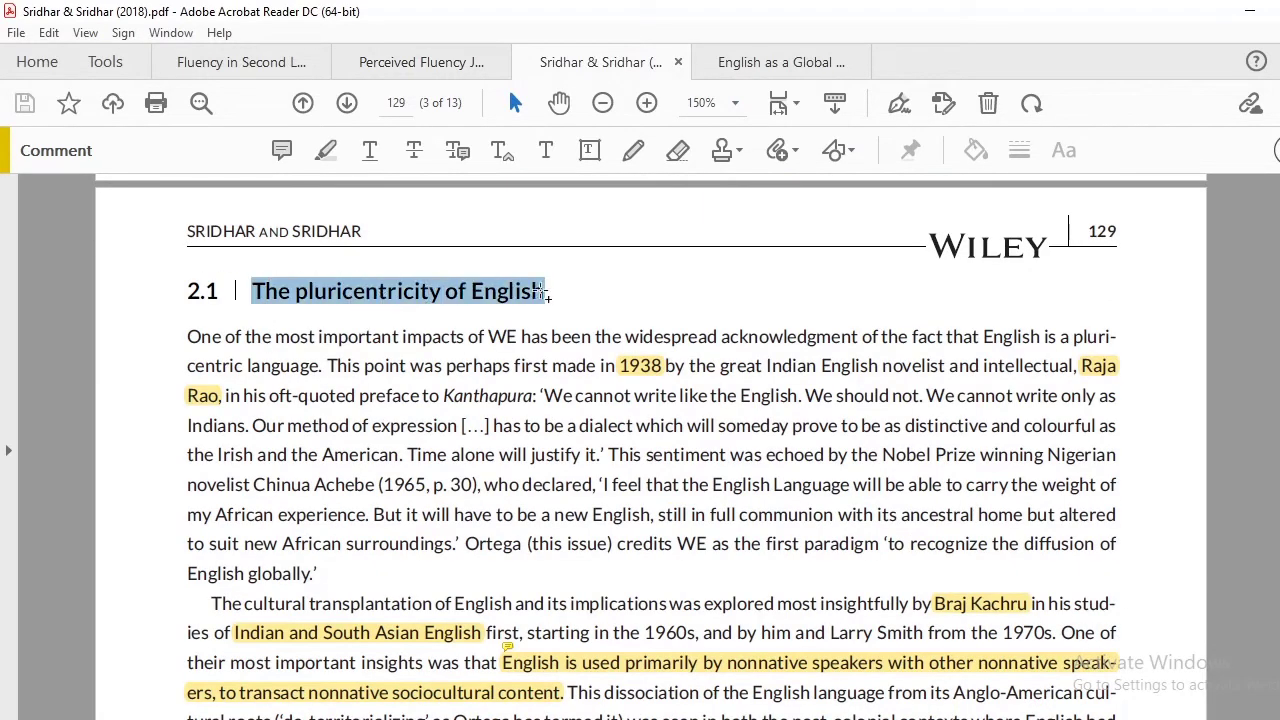
{"action": "left_click", "coordinate": [559, 363]}
Skim the highlighted passages of section 2.1 on page 129, then mark the section heading again.
{"action": "scroll", "coordinate": [470, 492], "scroll_direction": "down", "scroll_amount": 5}
{"action": "scroll", "coordinate": [470, 492], "scroll_direction": "down", "scroll_amount": 3}
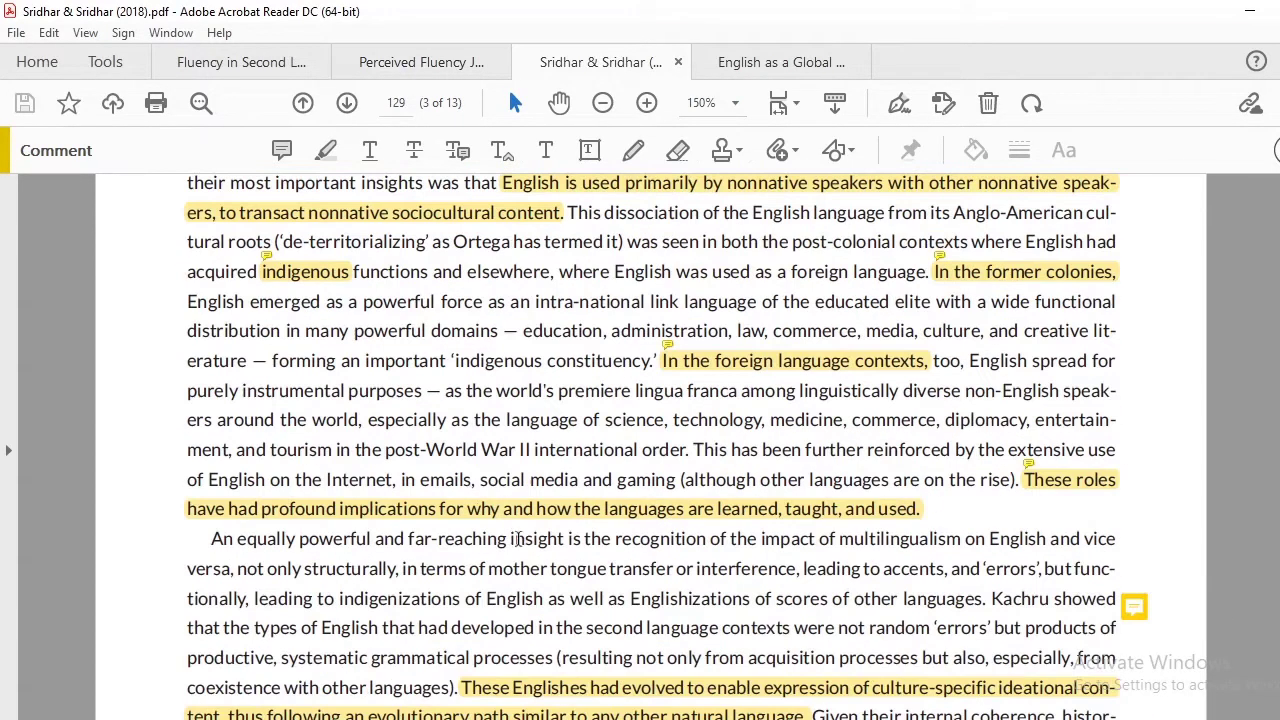
{"action": "mouse_move", "coordinate": [640, 510]}
{"action": "scroll", "coordinate": [640, 510], "scroll_direction": "up", "scroll_amount": 7}
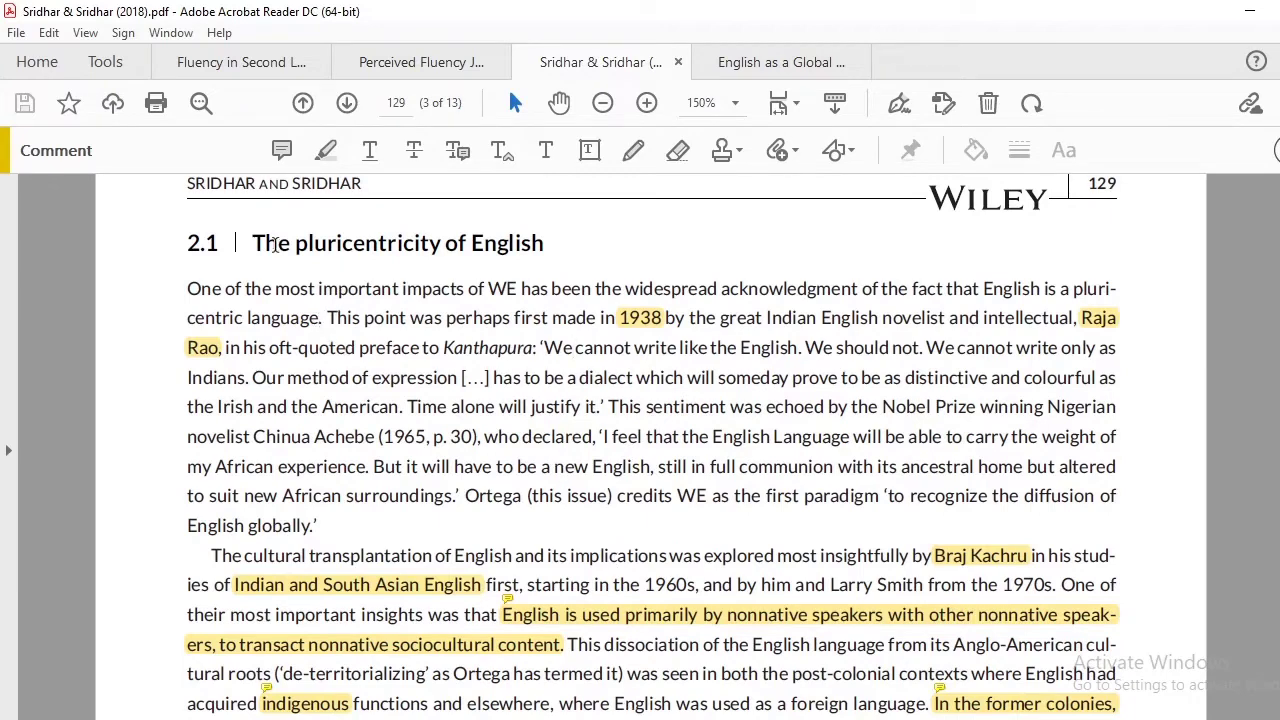
{"action": "left_click_drag", "start_coordinate": [252, 243], "coordinate": [522, 247]}
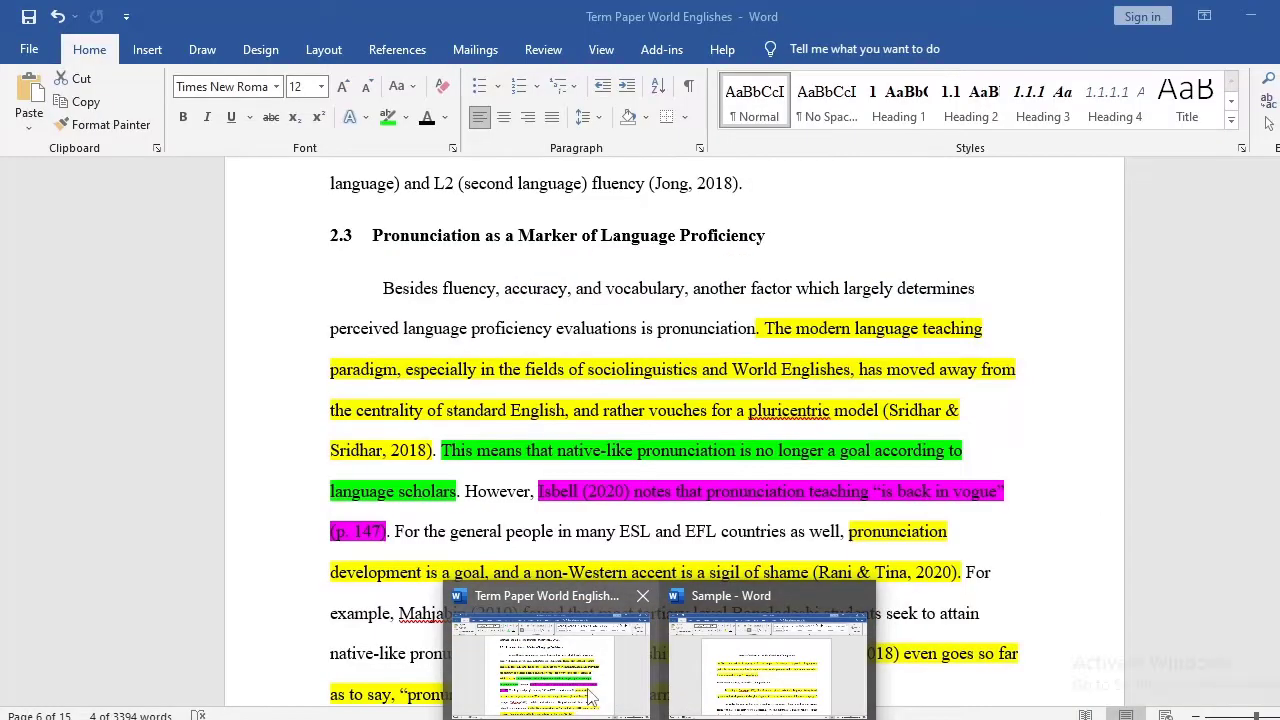
Return to the term paper in Word and reread the yellow-highlighted sentence on the modern language teaching paradigm and pluricentric model.
{"action": "left_click", "coordinate": [590, 697]}
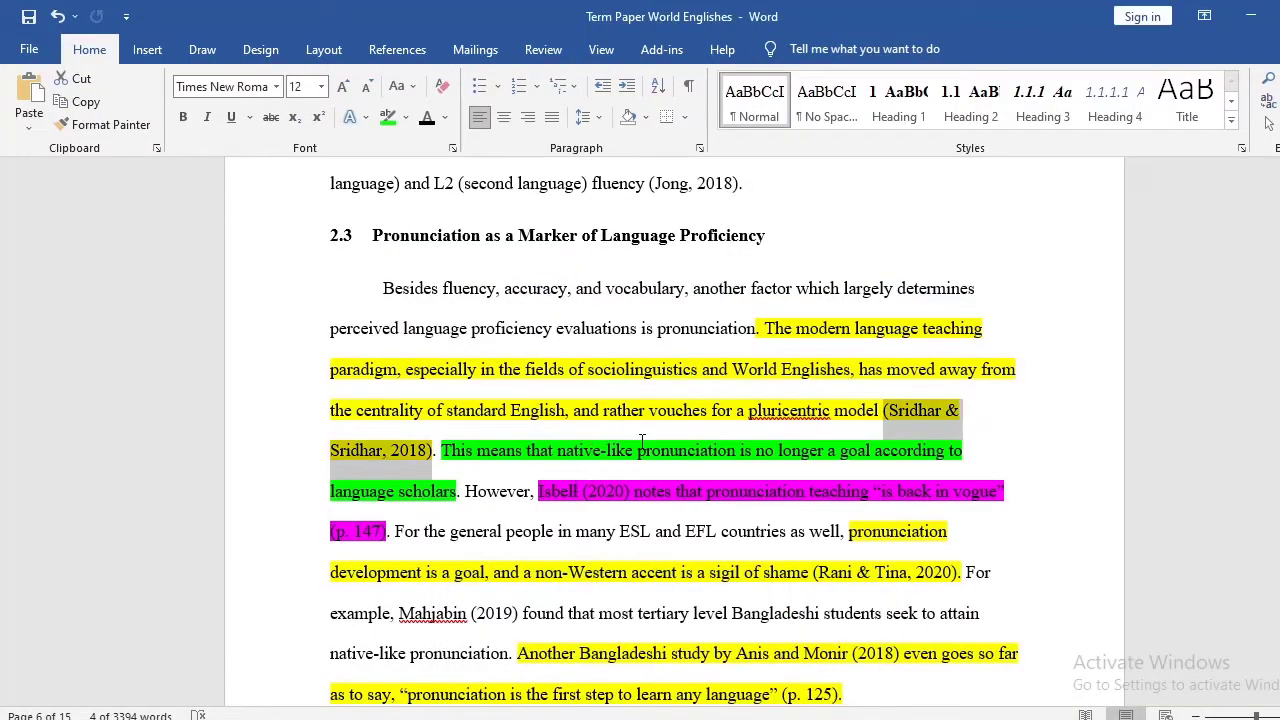
{"action": "left_click", "coordinate": [698, 521]}
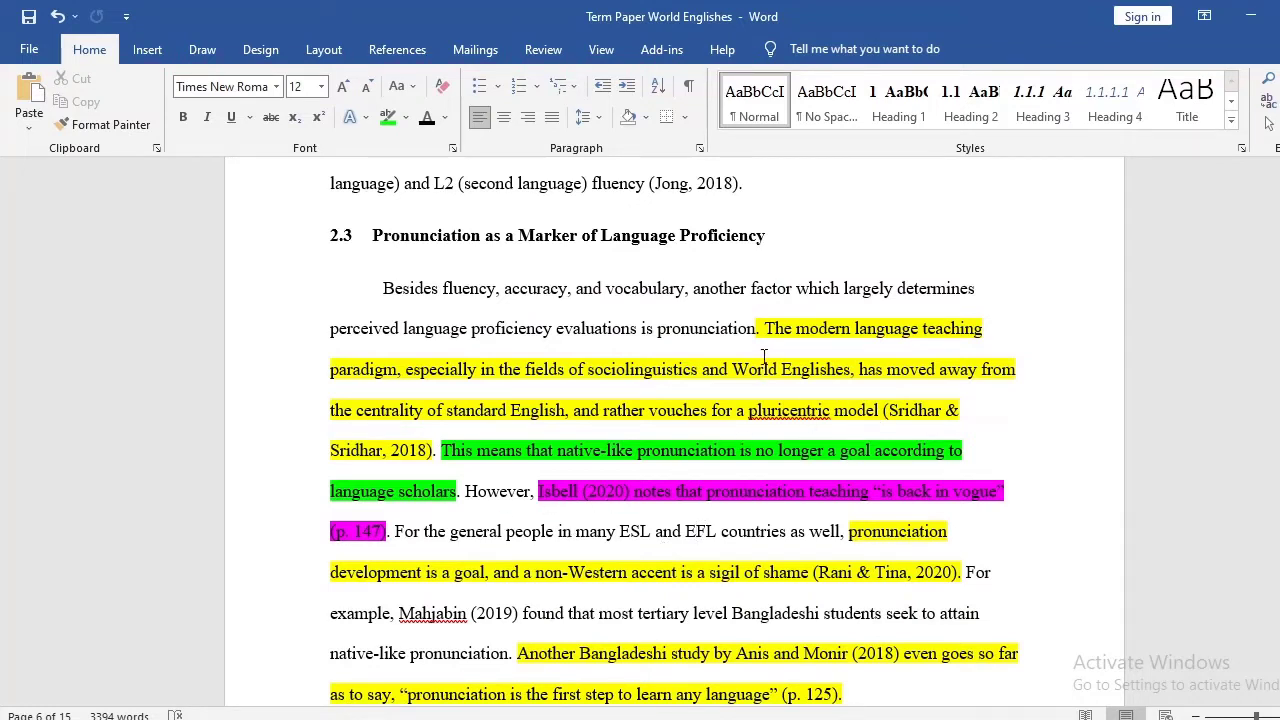
{"action": "left_click_drag", "start_coordinate": [764, 330], "coordinate": [878, 410]}
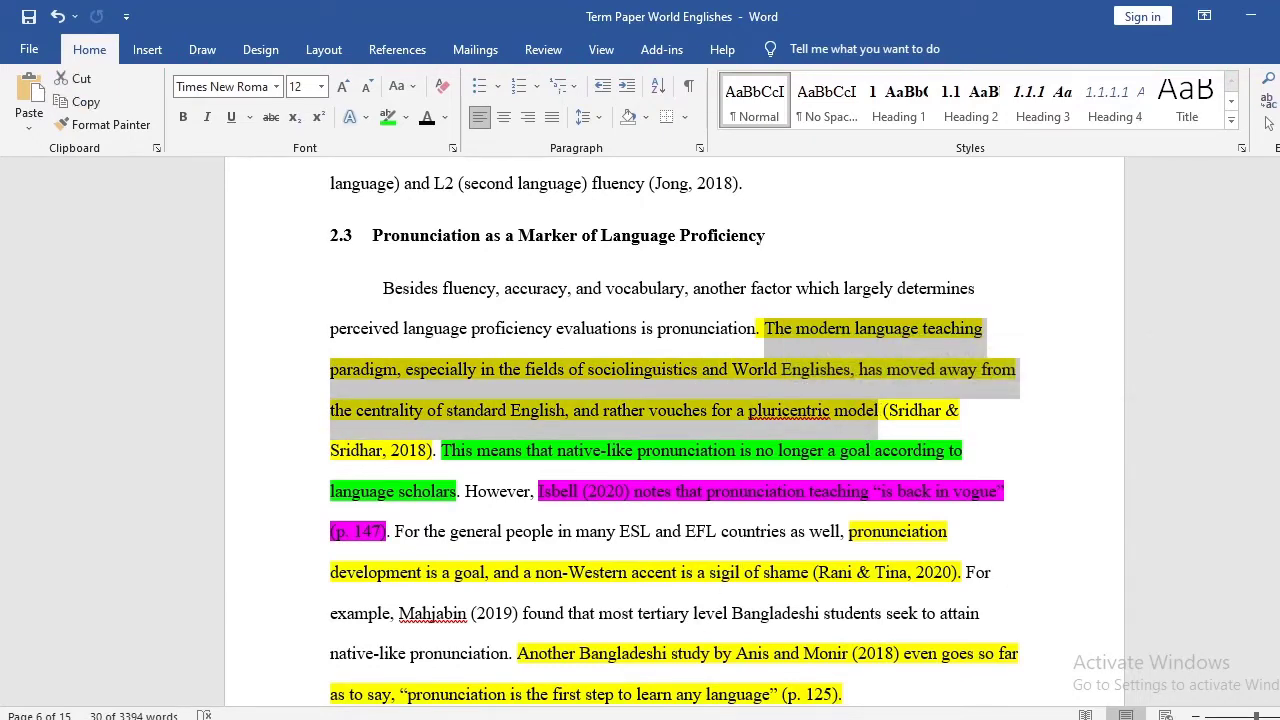
Go back to Sridhar & Sridhar (2018).pdf and review sections 2.1 and 2.2 against the term paper's pluricentric model sentence.
{"action": "left_click", "coordinate": [783, 651]}
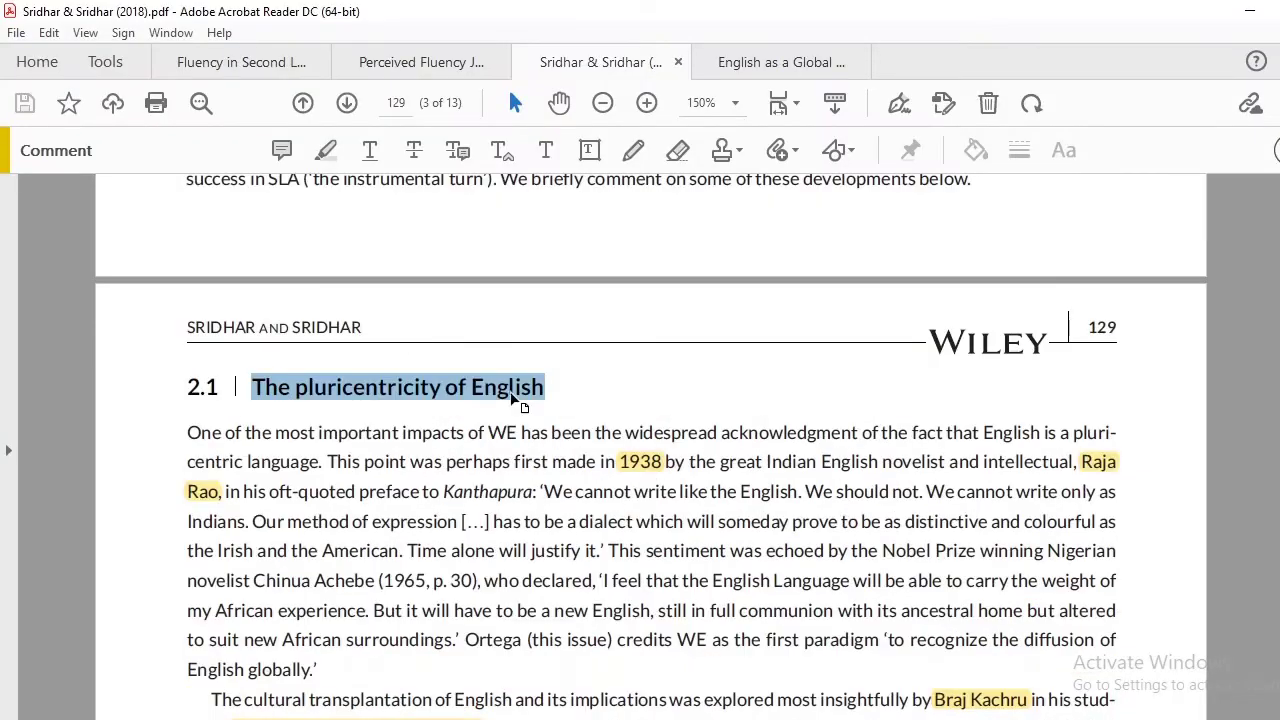
{"action": "scroll", "coordinate": [512, 398], "scroll_direction": "down", "scroll_amount": 15}
{"action": "scroll", "coordinate": [509, 429], "scroll_direction": "up", "scroll_amount": 3}
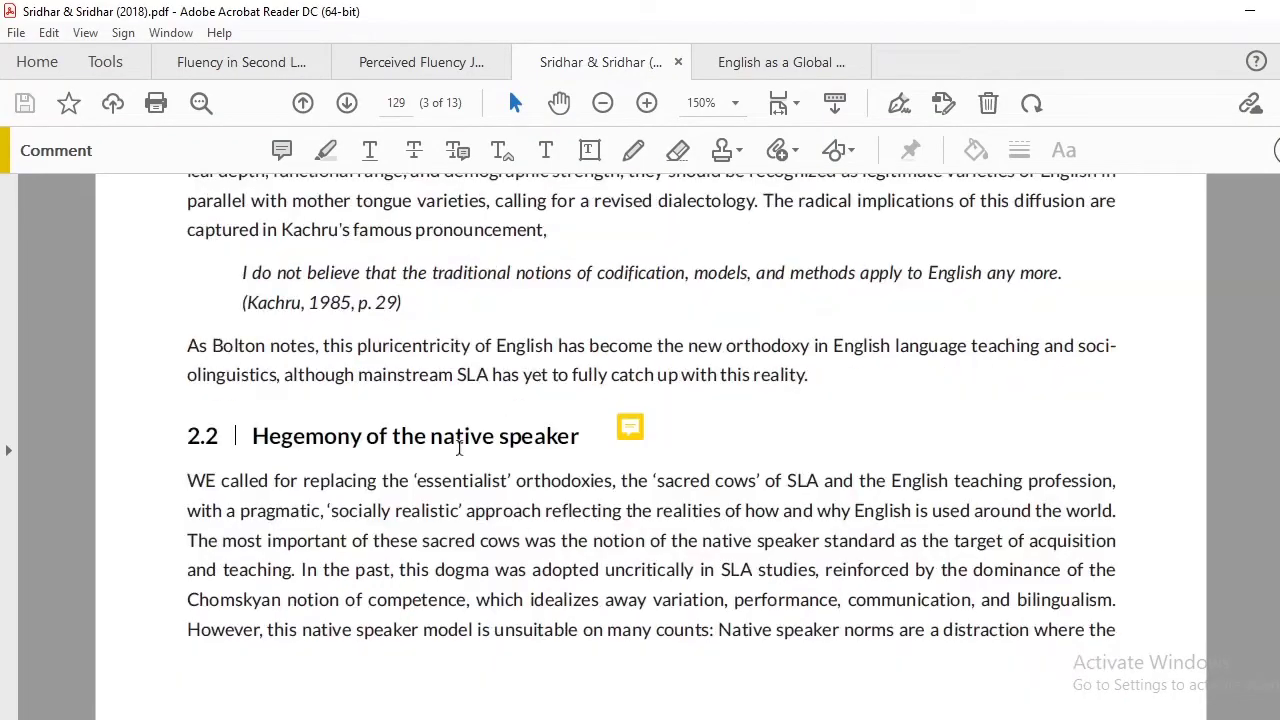
{"action": "scroll", "coordinate": [459, 447], "scroll_direction": "up", "scroll_amount": 6}
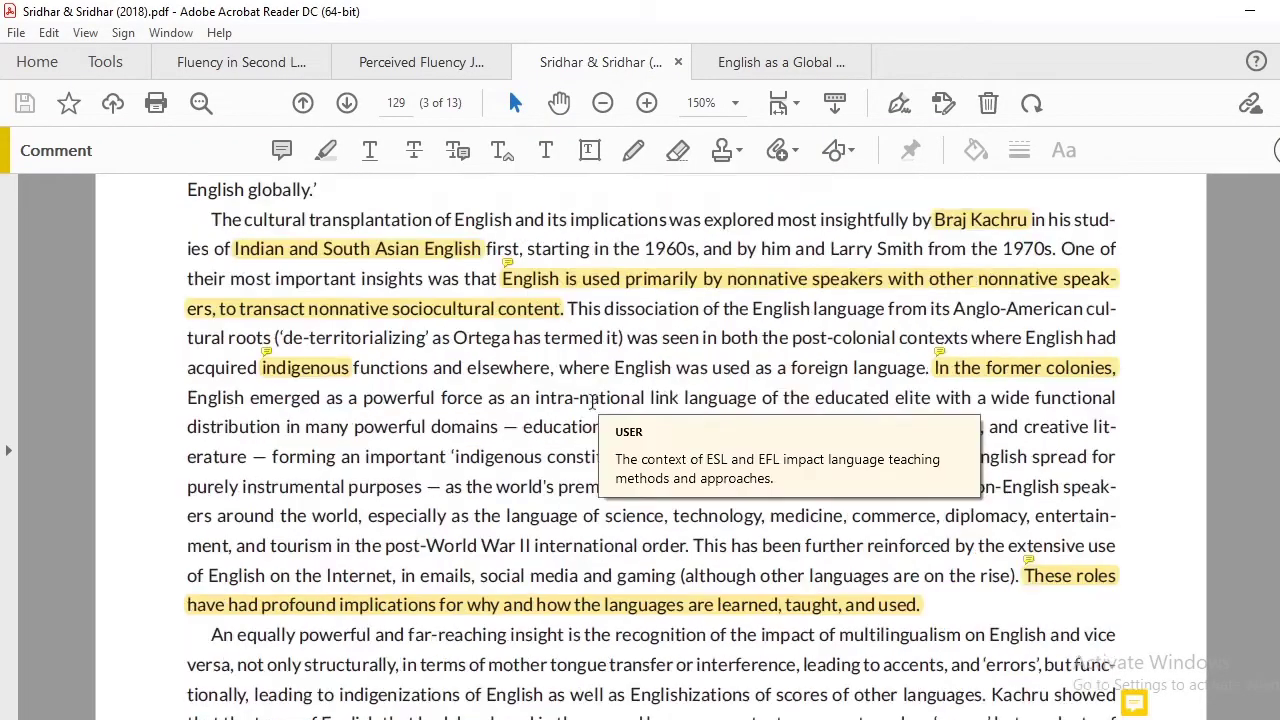
Return to the term paper in Word and review the green-highlighted explanatory sentence alongside the yellow-highlighted sentence it interprets.
{"action": "scroll", "coordinate": [592, 402], "scroll_direction": "up", "scroll_amount": 5}
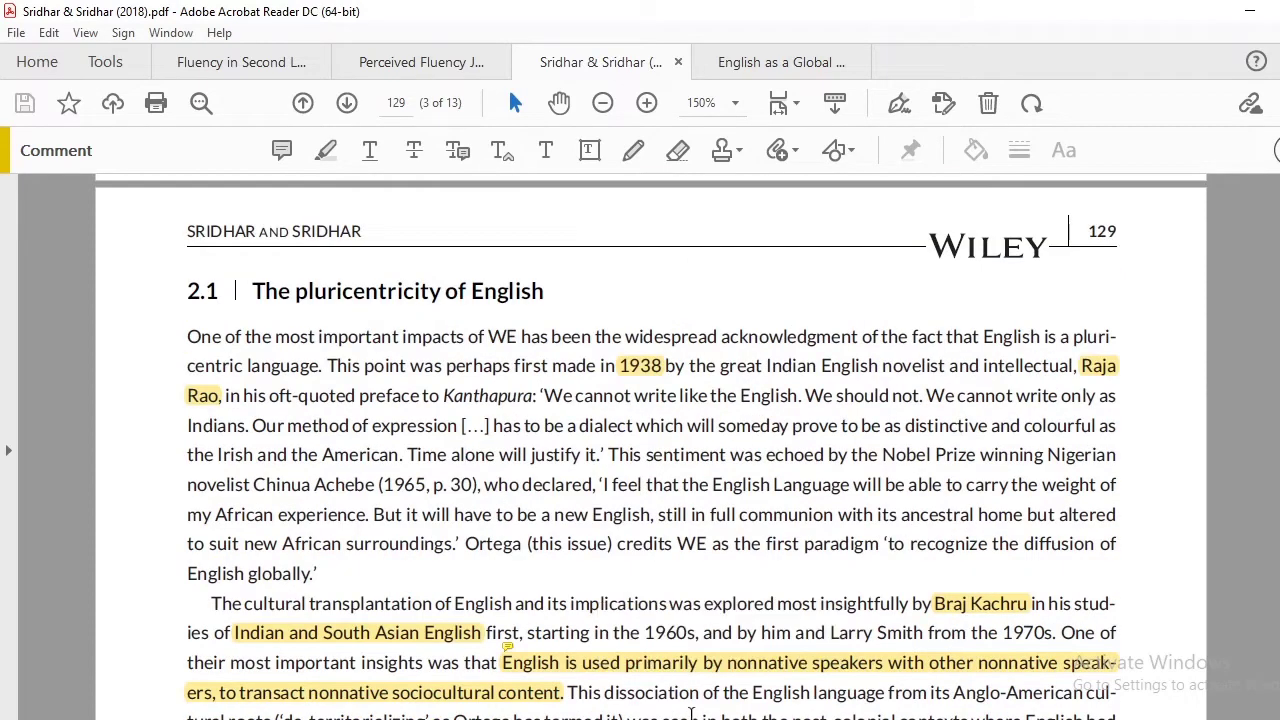
{"action": "left_click", "coordinate": [514, 645]}
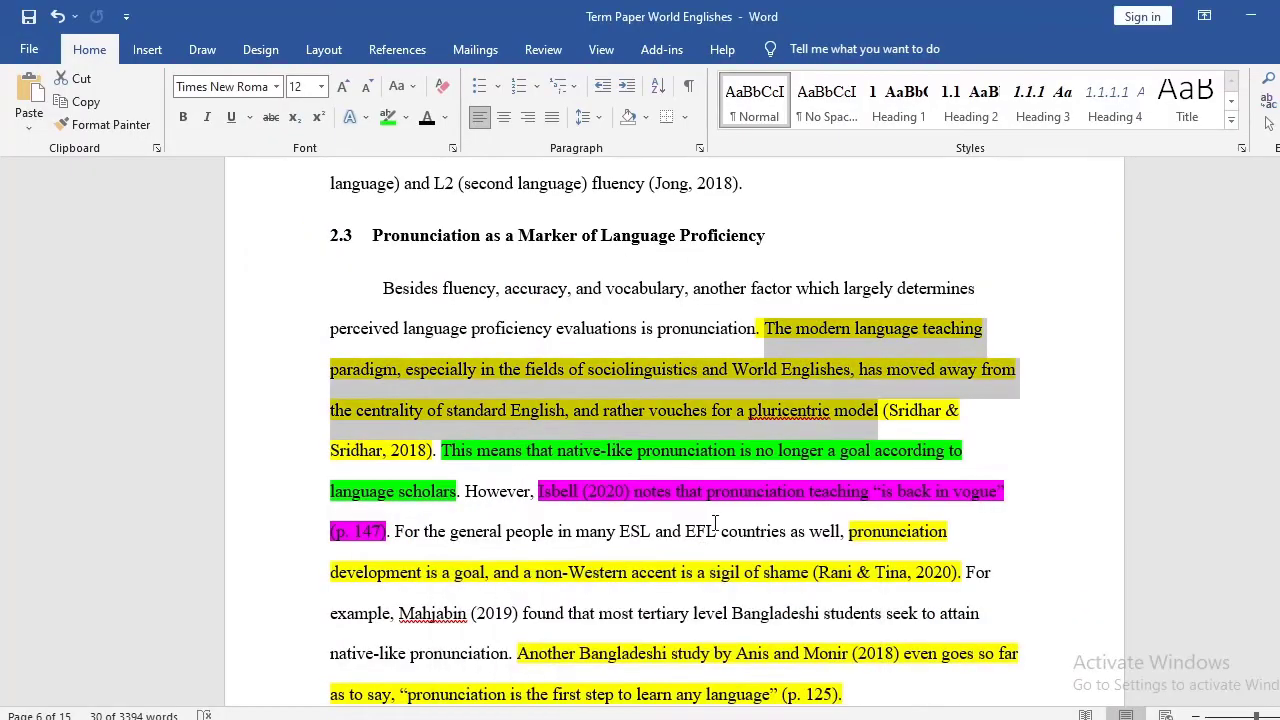
{"action": "left_click", "coordinate": [480, 452]}
{"action": "left_click_drag", "start_coordinate": [441, 452], "coordinate": [452, 503]}
{"action": "left_click", "coordinate": [440, 450]}
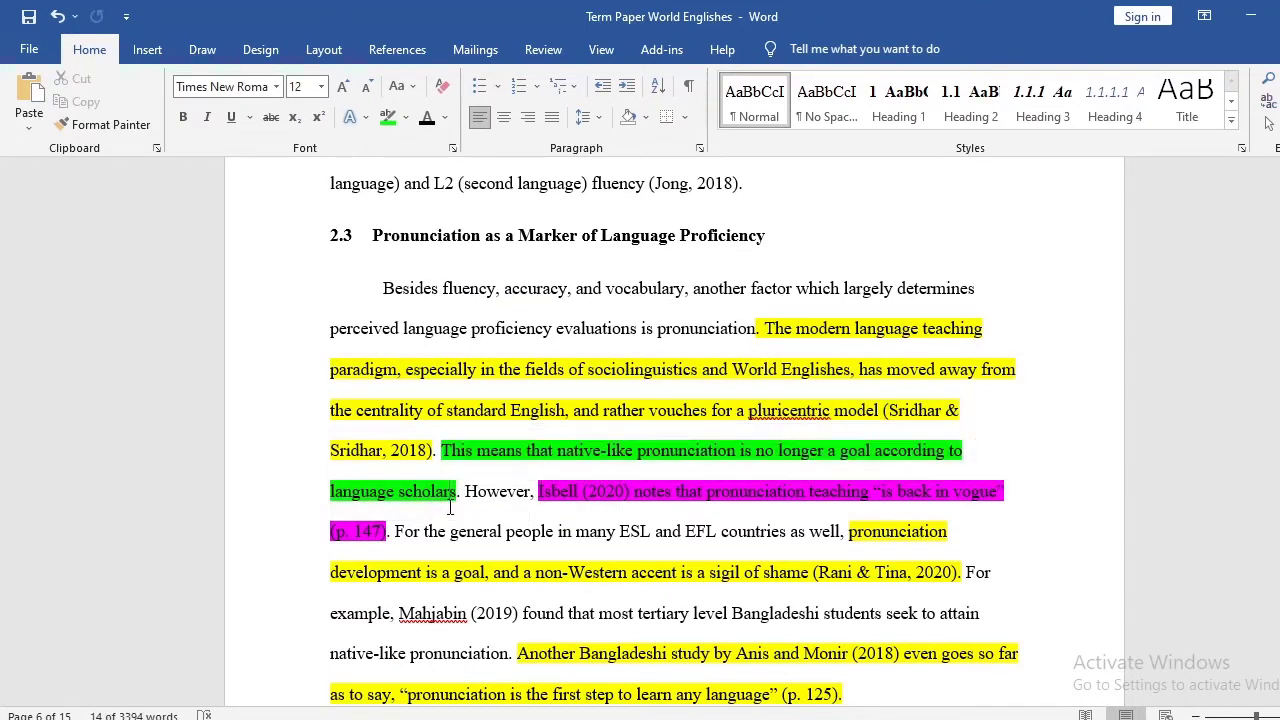
{"action": "left_click_drag", "start_coordinate": [441, 450], "coordinate": [457, 491]}
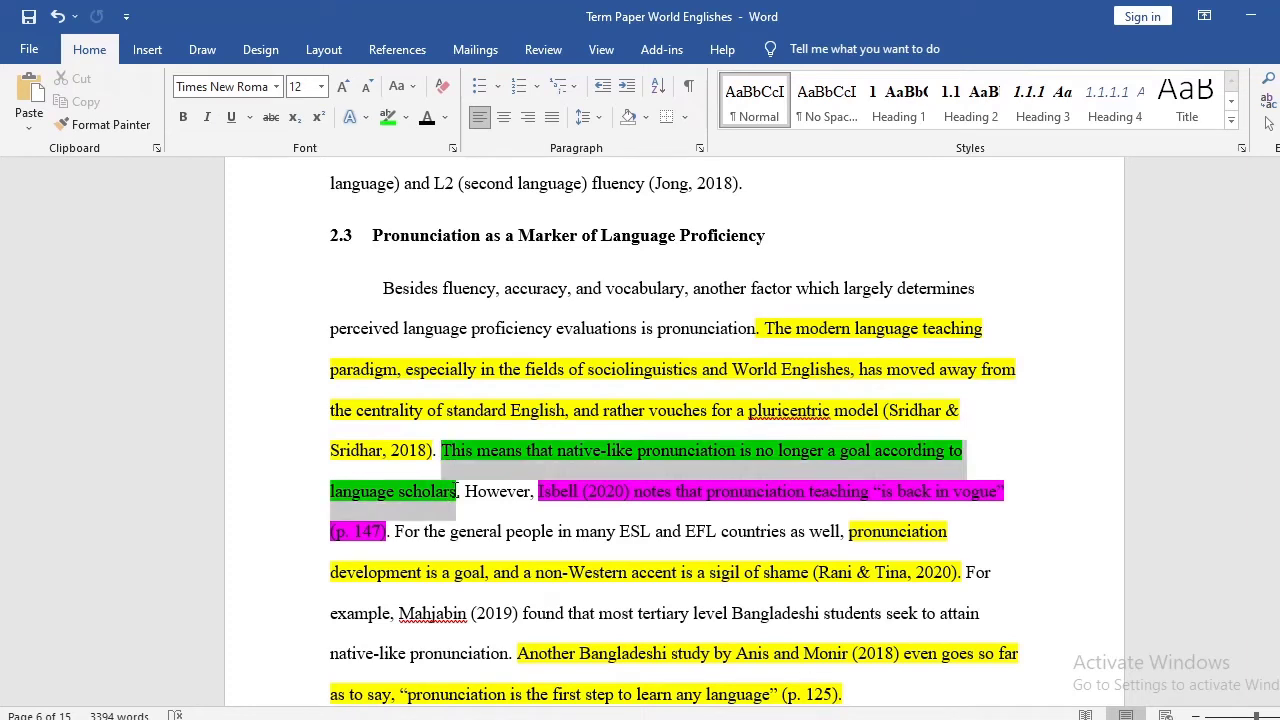
{"action": "left_click", "coordinate": [424, 447]}
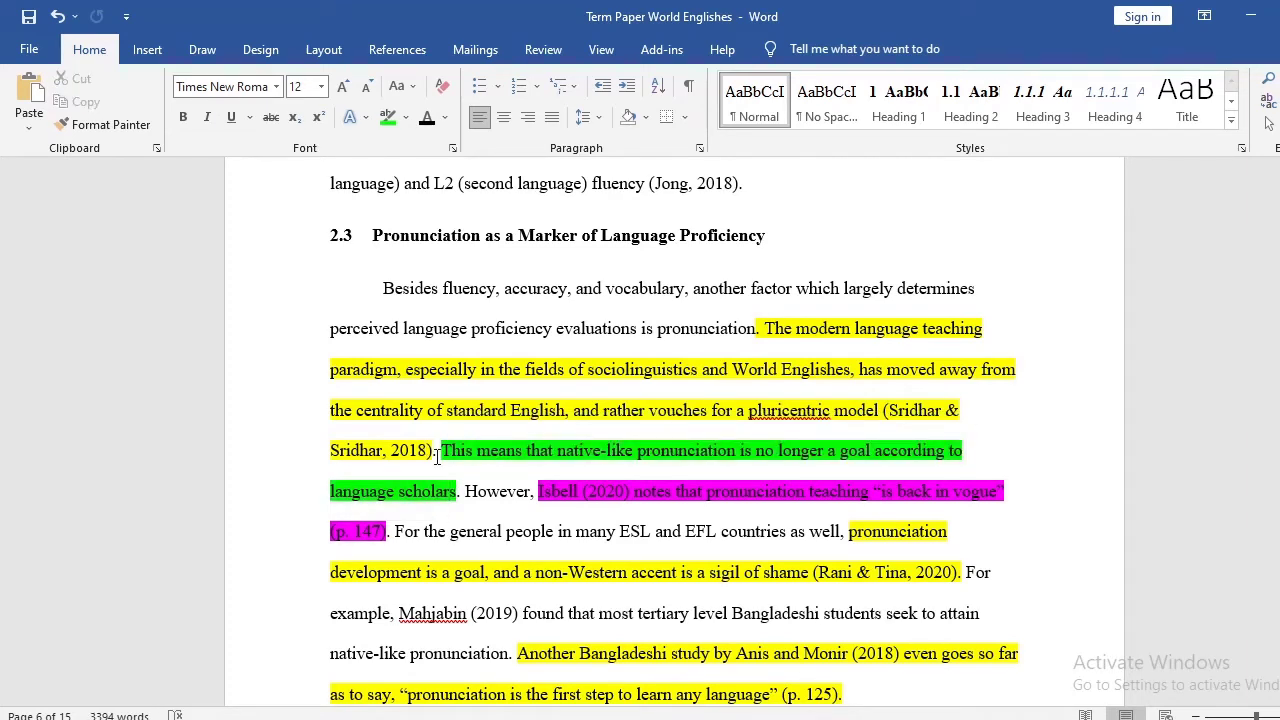
{"action": "left_click_drag", "start_coordinate": [437, 451], "coordinate": [767, 338]}
Examine the magenta-highlighted direct quotation "is back in vogue", its quotation marks and its page citation (p. 147).
{"action": "scroll", "coordinate": [476, 410], "scroll_direction": "down", "scroll_amount": 2}
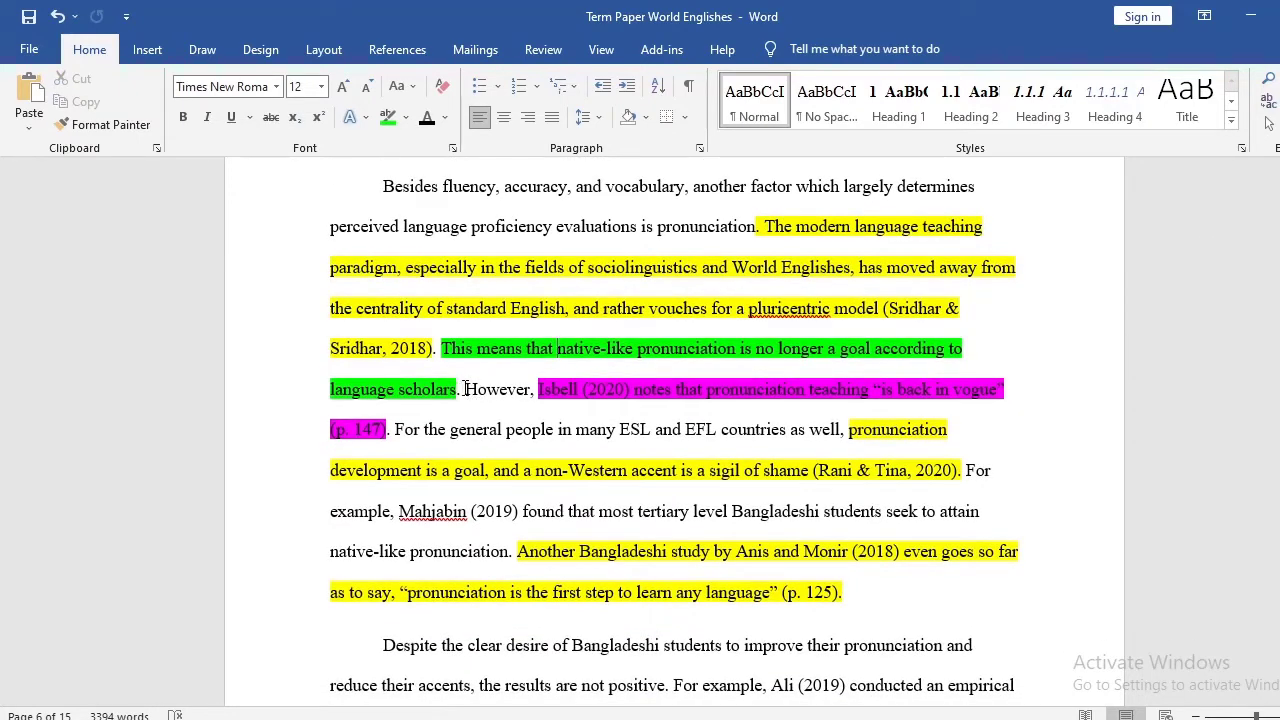
{"action": "left_click_drag", "start_coordinate": [467, 391], "coordinate": [387, 430]}
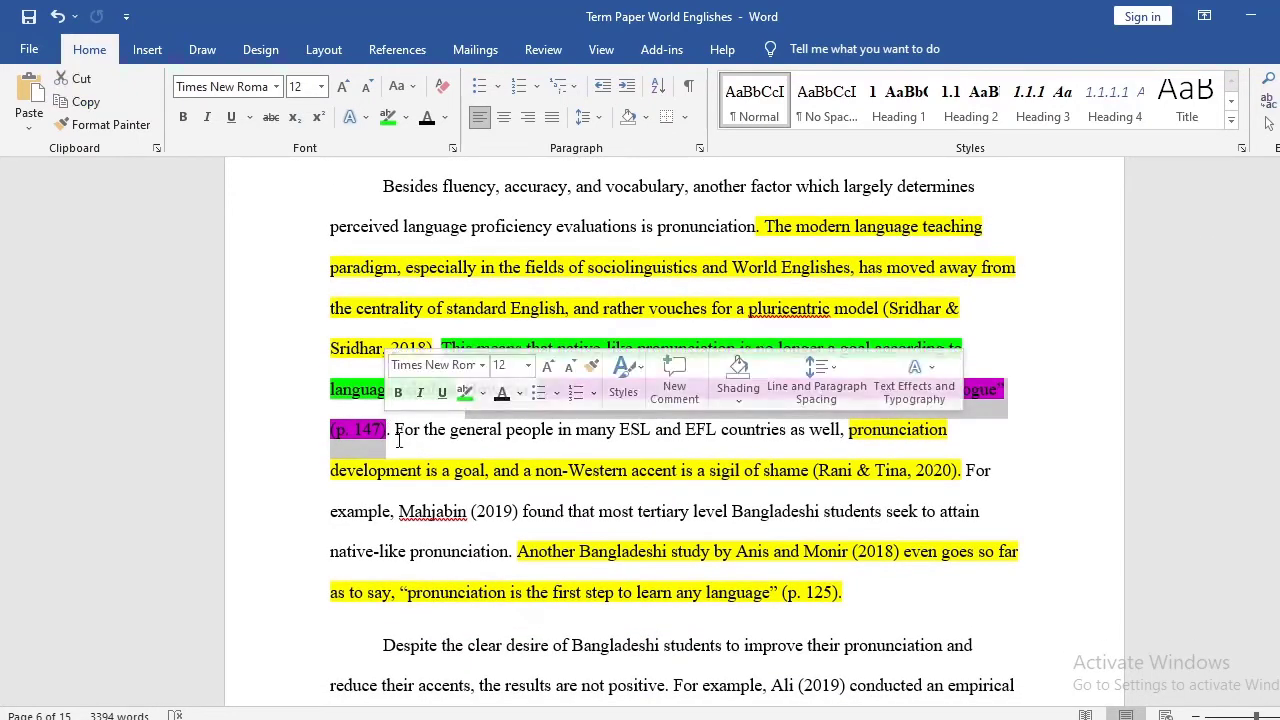
{"action": "left_click", "coordinate": [465, 471]}
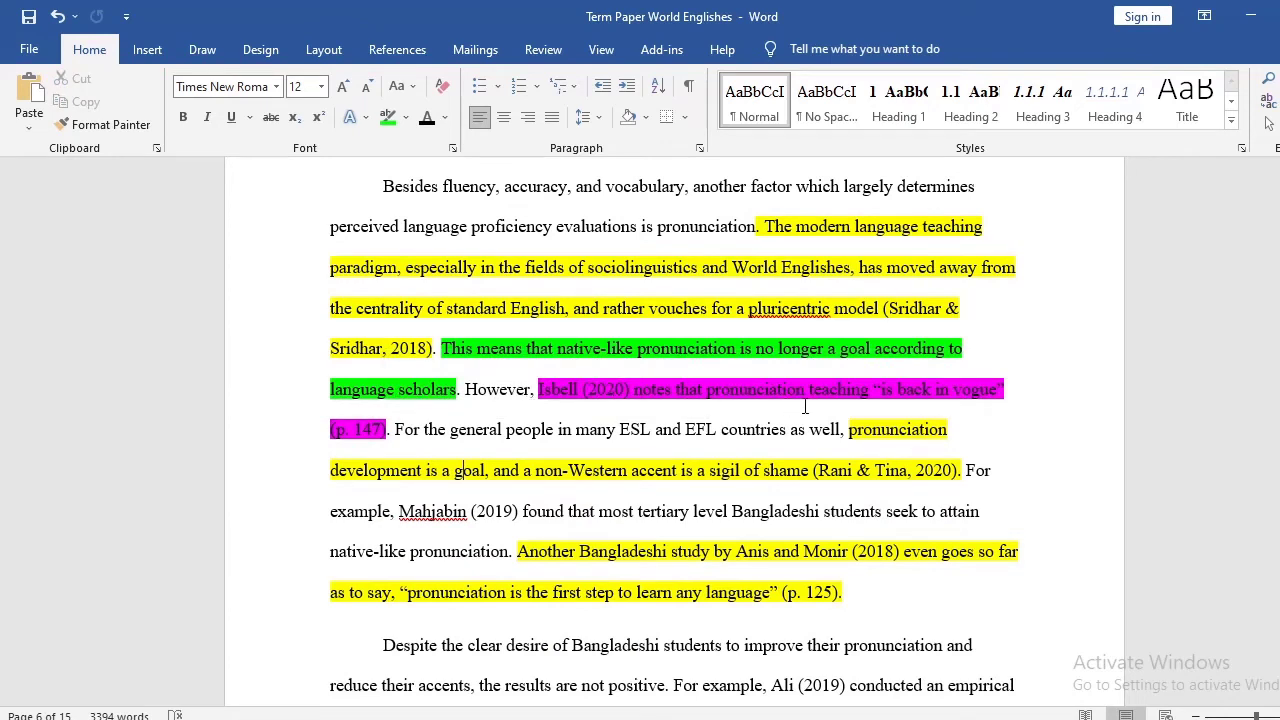
{"action": "left_click_drag", "start_coordinate": [880, 392], "coordinate": [1002, 392]}
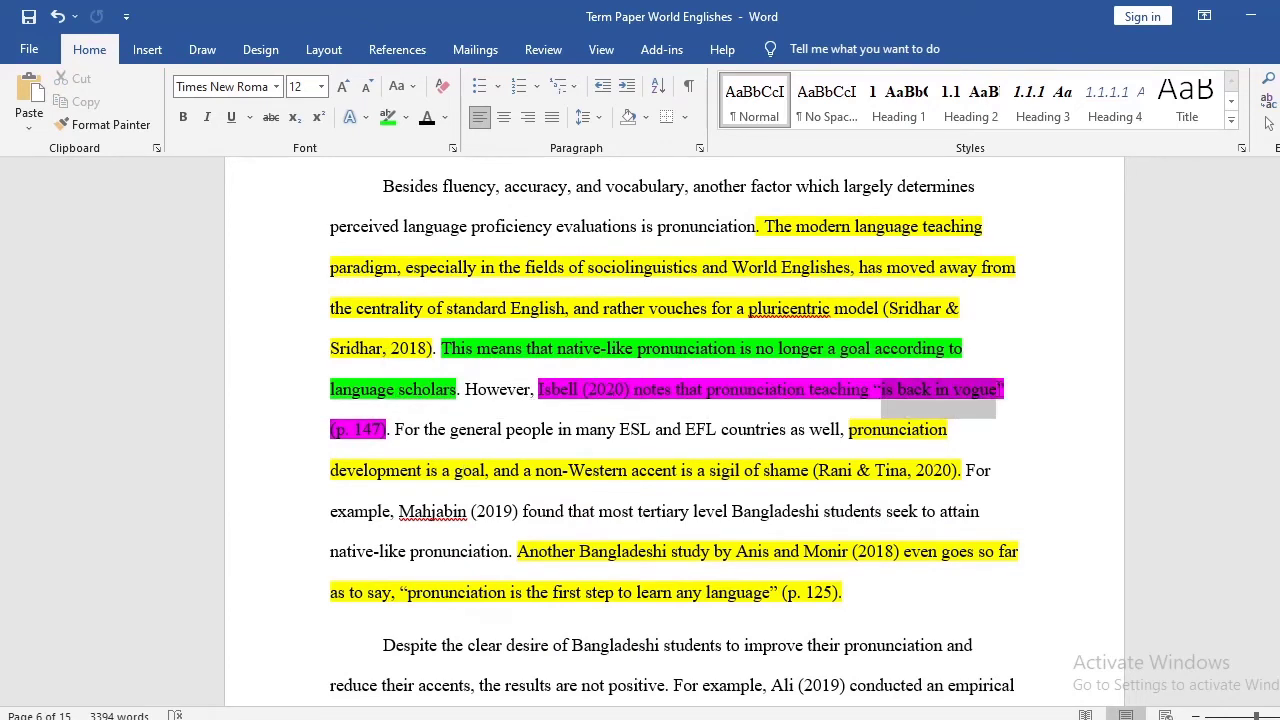
{"action": "left_click_drag", "start_coordinate": [874, 392], "coordinate": [1000, 402]}
{"action": "left_click", "coordinate": [920, 422]}
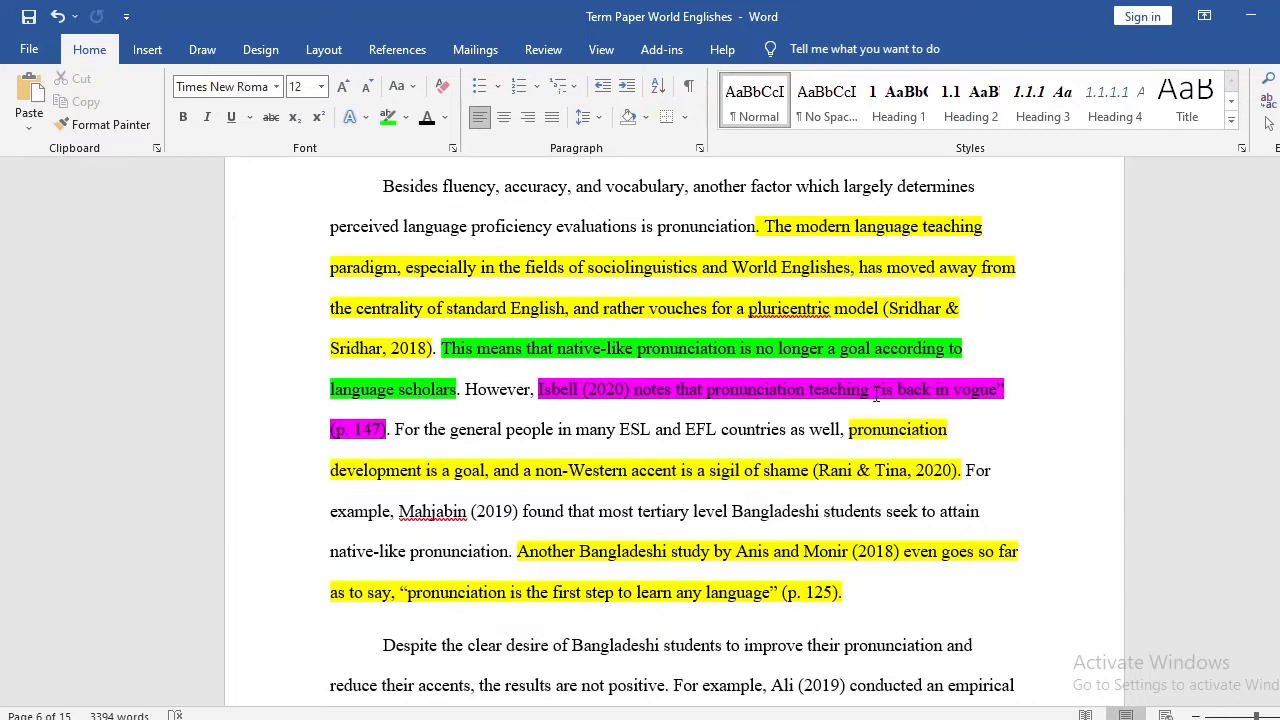
{"action": "left_click_drag", "start_coordinate": [877, 394], "coordinate": [1008, 395]}
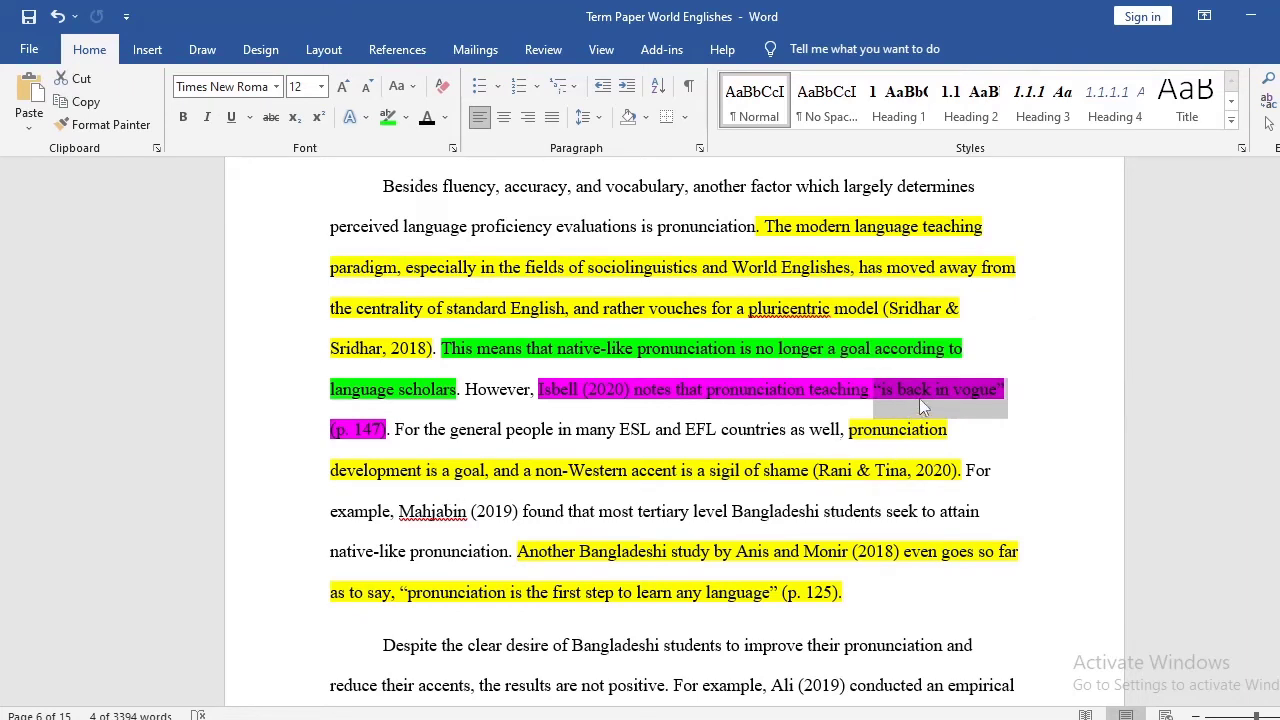
{"action": "left_click", "coordinate": [868, 390]}
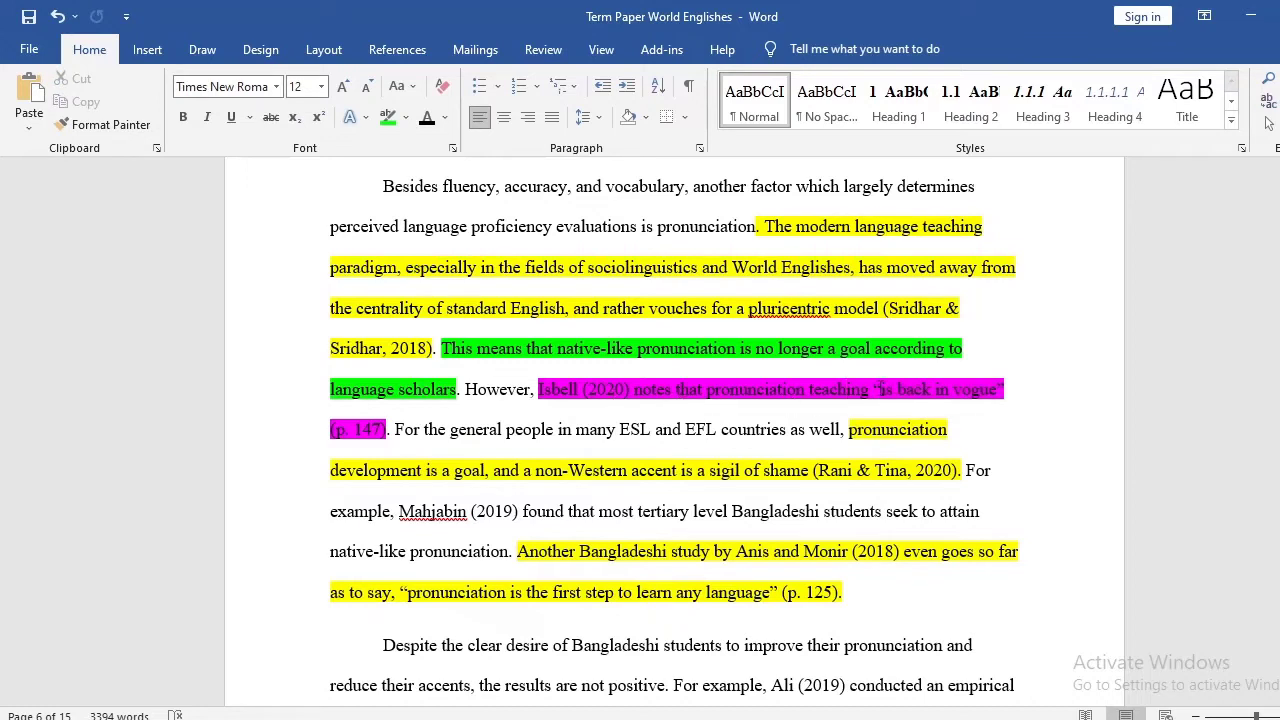
{"action": "left_click_drag", "start_coordinate": [874, 390], "coordinate": [1006, 391]}
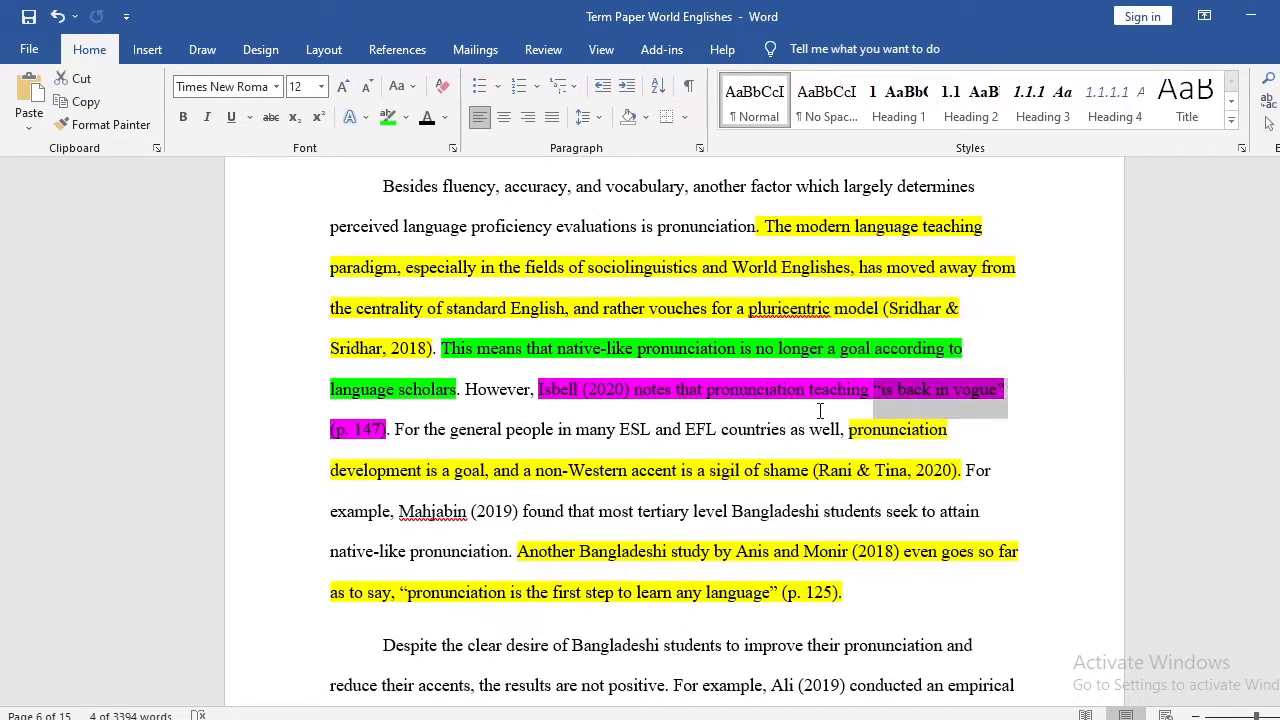
{"action": "left_click", "coordinate": [482, 432]}
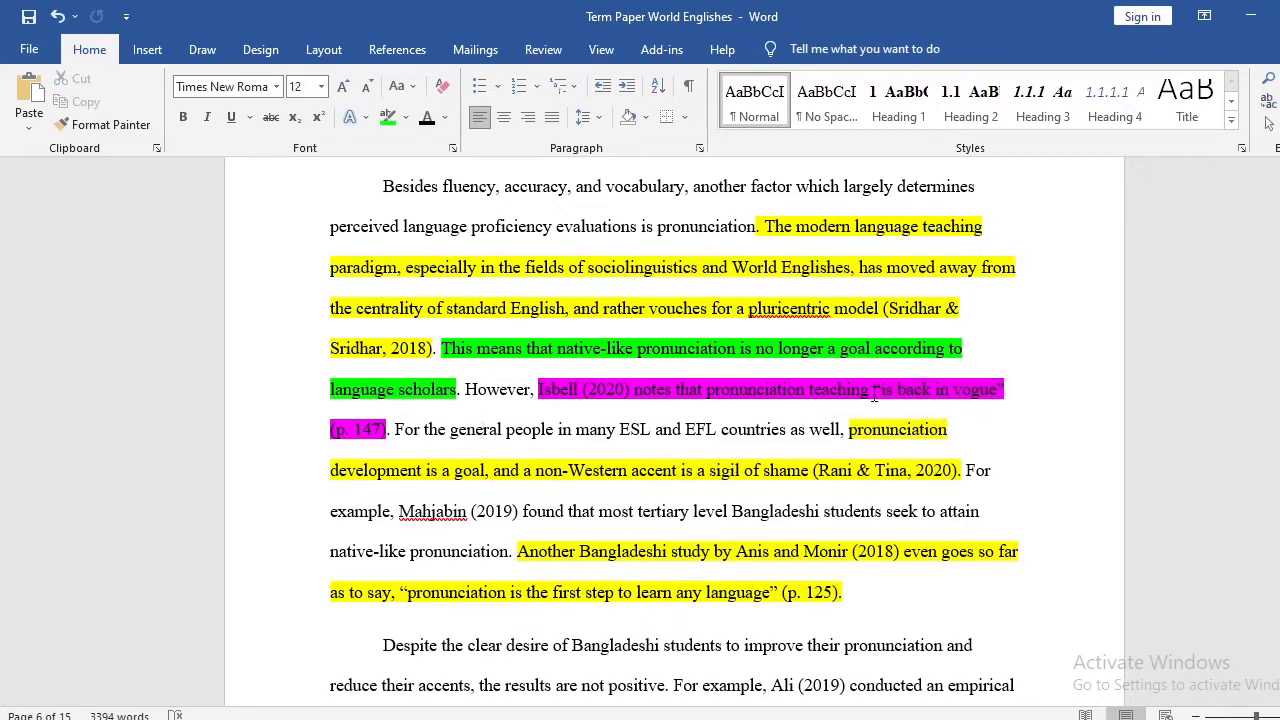
{"action": "left_click_drag", "start_coordinate": [331, 430], "coordinate": [460, 392]}
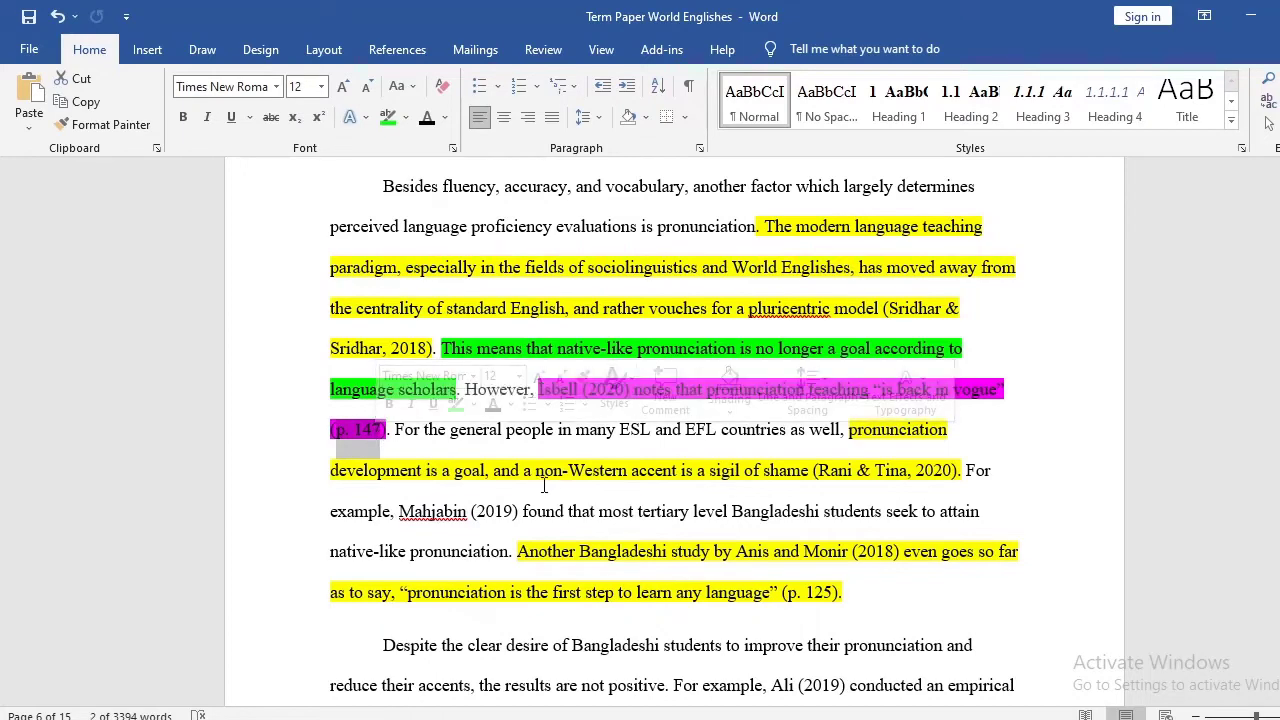
{"action": "left_click", "coordinate": [828, 496]}
Compare the quotation "pronunciation is the first step to learn any language" with the shorter magenta-highlighted quotation in section 2.3.
{"action": "scroll", "coordinate": [636, 524], "scroll_direction": "down", "scroll_amount": 1}
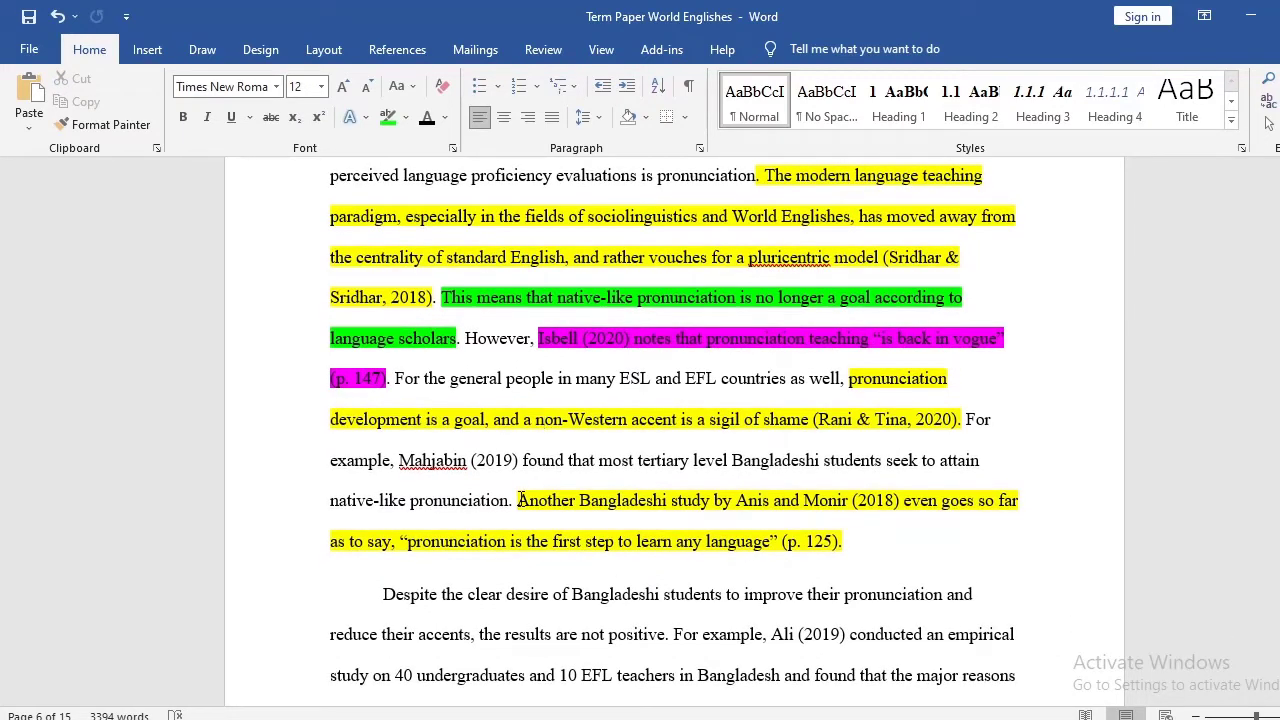
{"action": "left_click_drag", "start_coordinate": [520, 500], "coordinate": [751, 552]}
{"action": "left_click", "coordinate": [396, 545]}
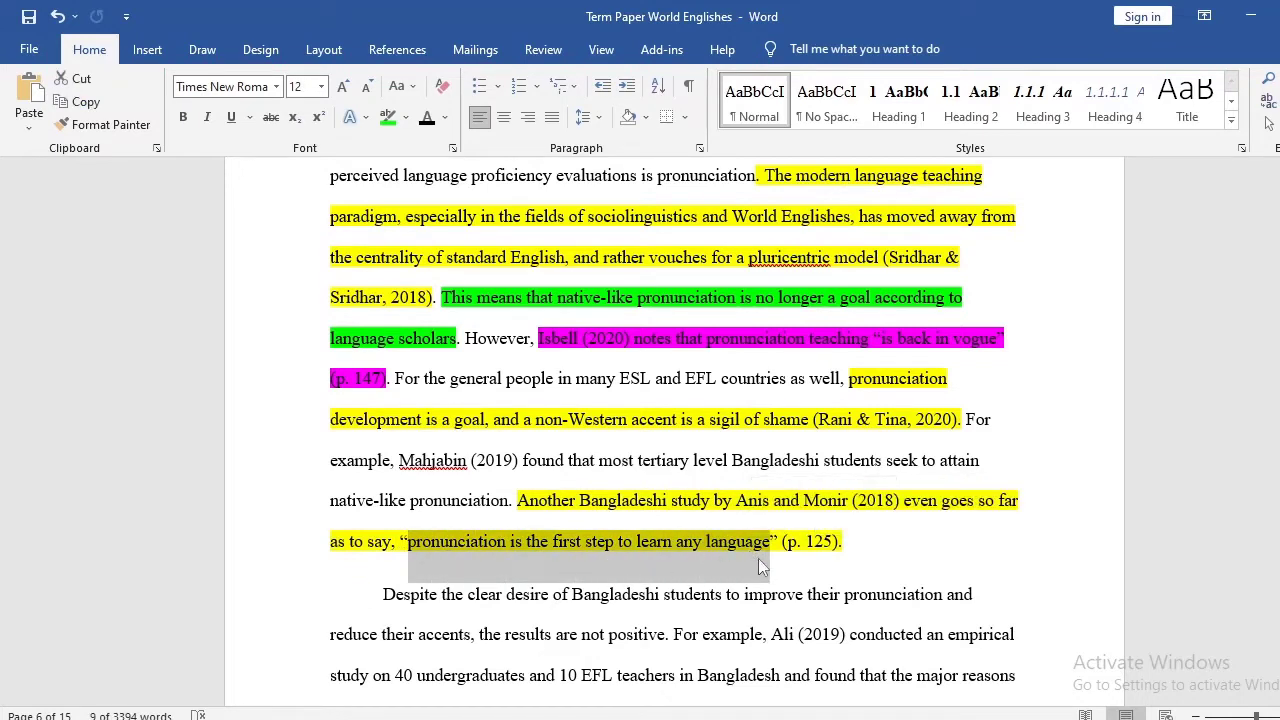
{"action": "left_click", "coordinate": [733, 543]}
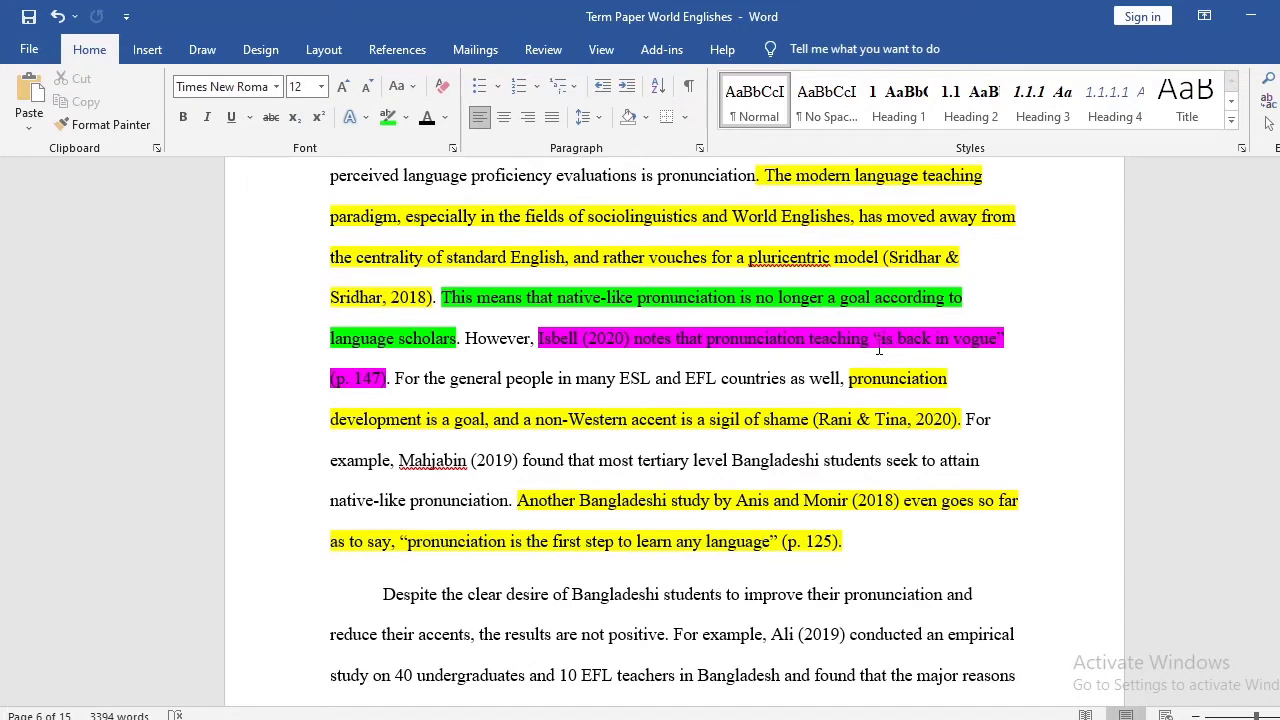
{"action": "left_click_drag", "start_coordinate": [879, 347], "coordinate": [997, 345]}
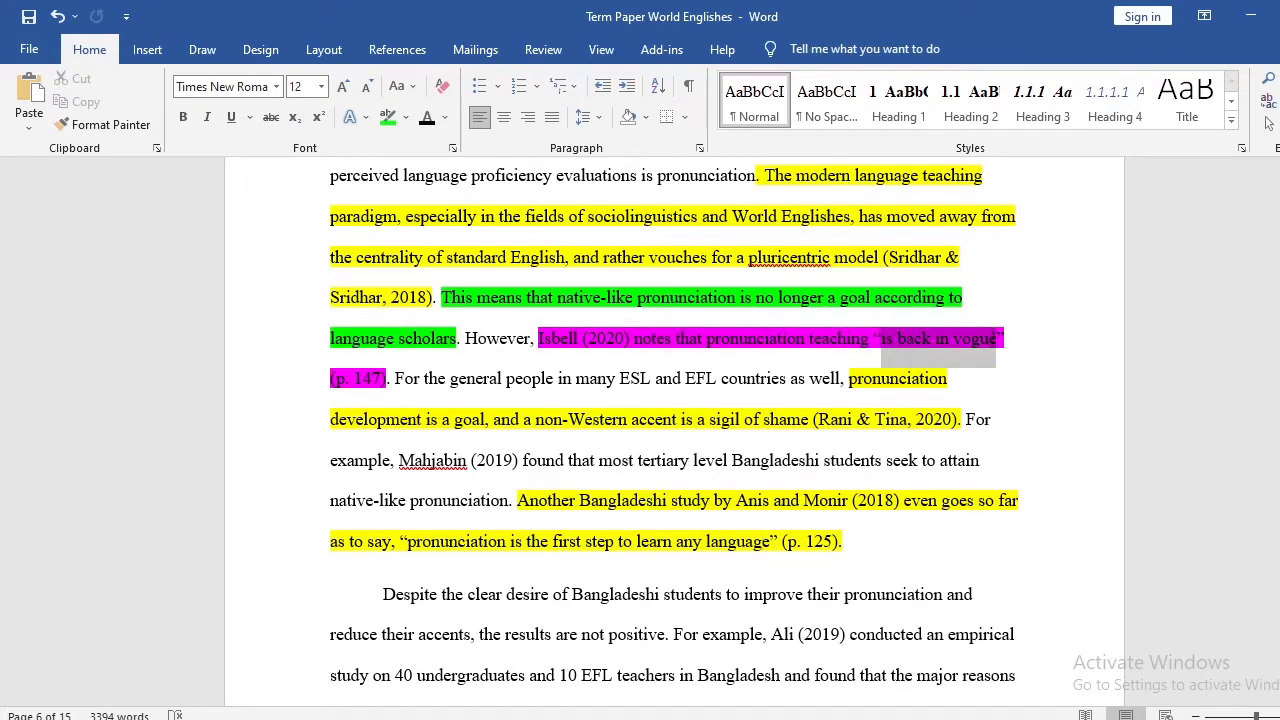
{"action": "left_click", "coordinate": [540, 518]}
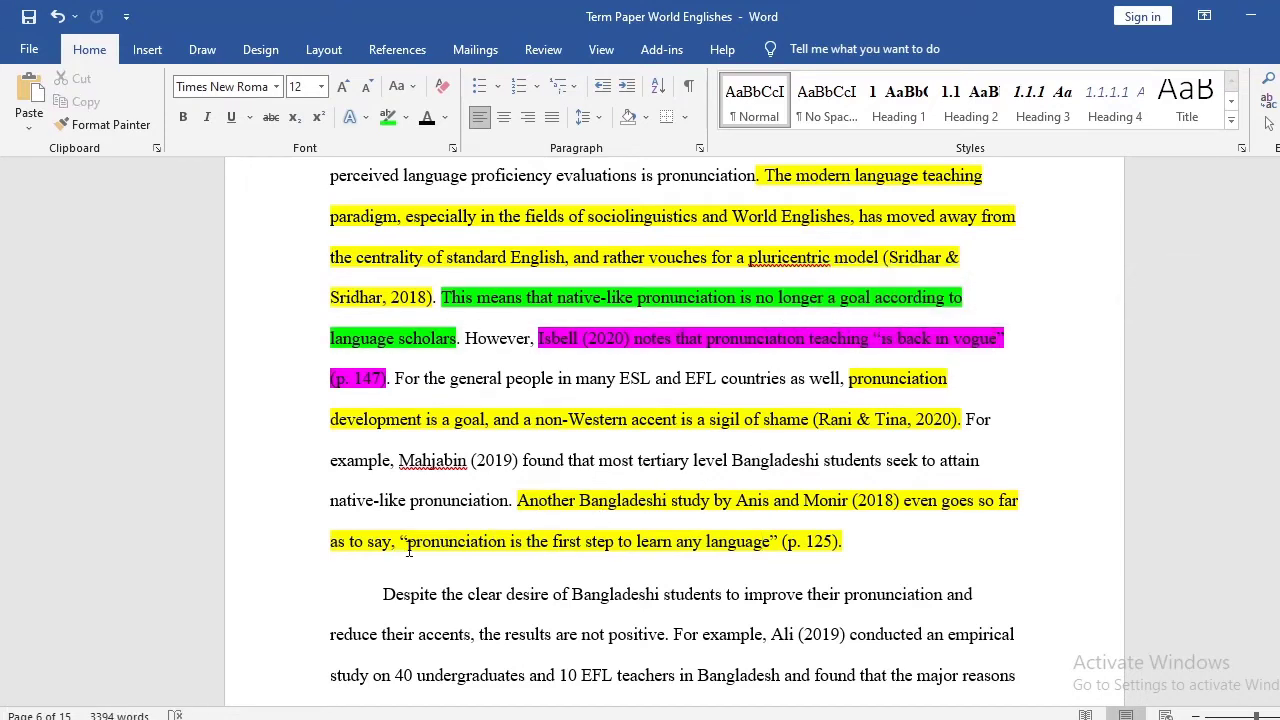
Reread the quoted words "pronunciation is the first step to learn any language" in the yellow-highlighted sentence of section 2.3.
{"action": "left_click_drag", "start_coordinate": [408, 550], "coordinate": [773, 541]}
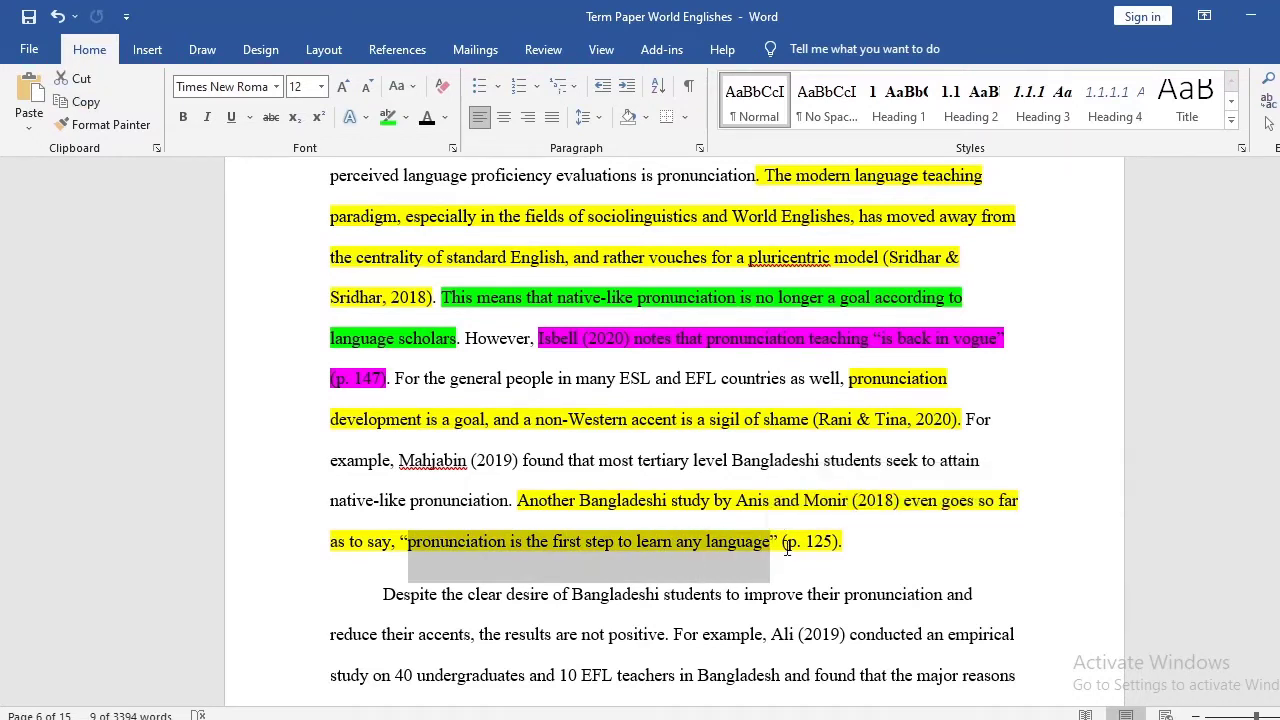
{"action": "left_click", "coordinate": [744, 572]}
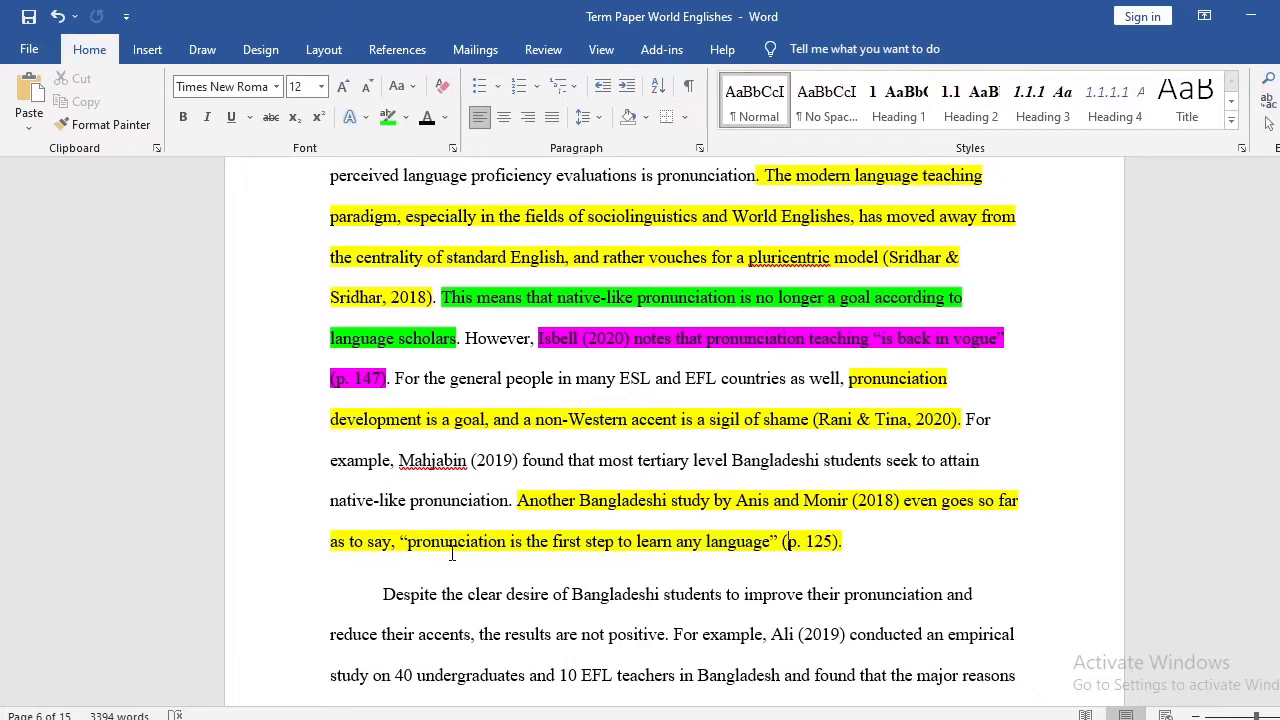
{"action": "left_click_drag", "start_coordinate": [408, 549], "coordinate": [766, 548]}
{"action": "left_click", "coordinate": [744, 574]}
{"action": "left_click_drag", "start_coordinate": [408, 549], "coordinate": [770, 548]}
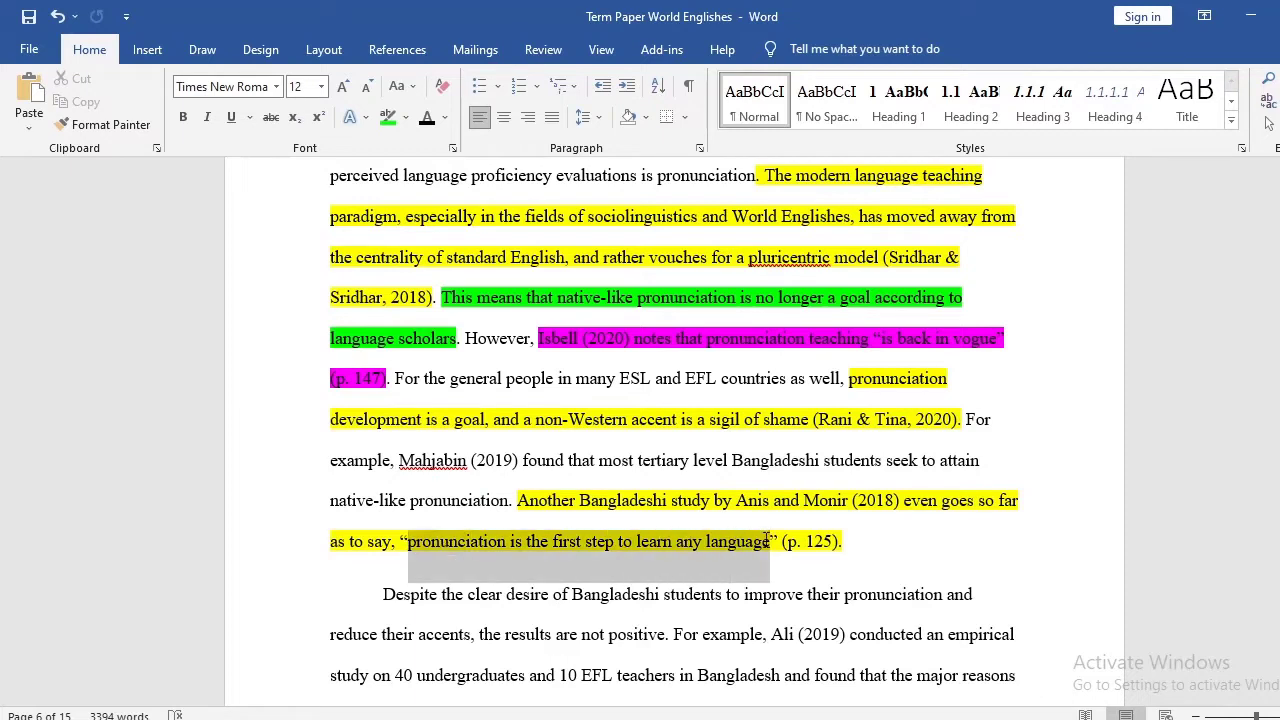
{"action": "left_click", "coordinate": [694, 594]}
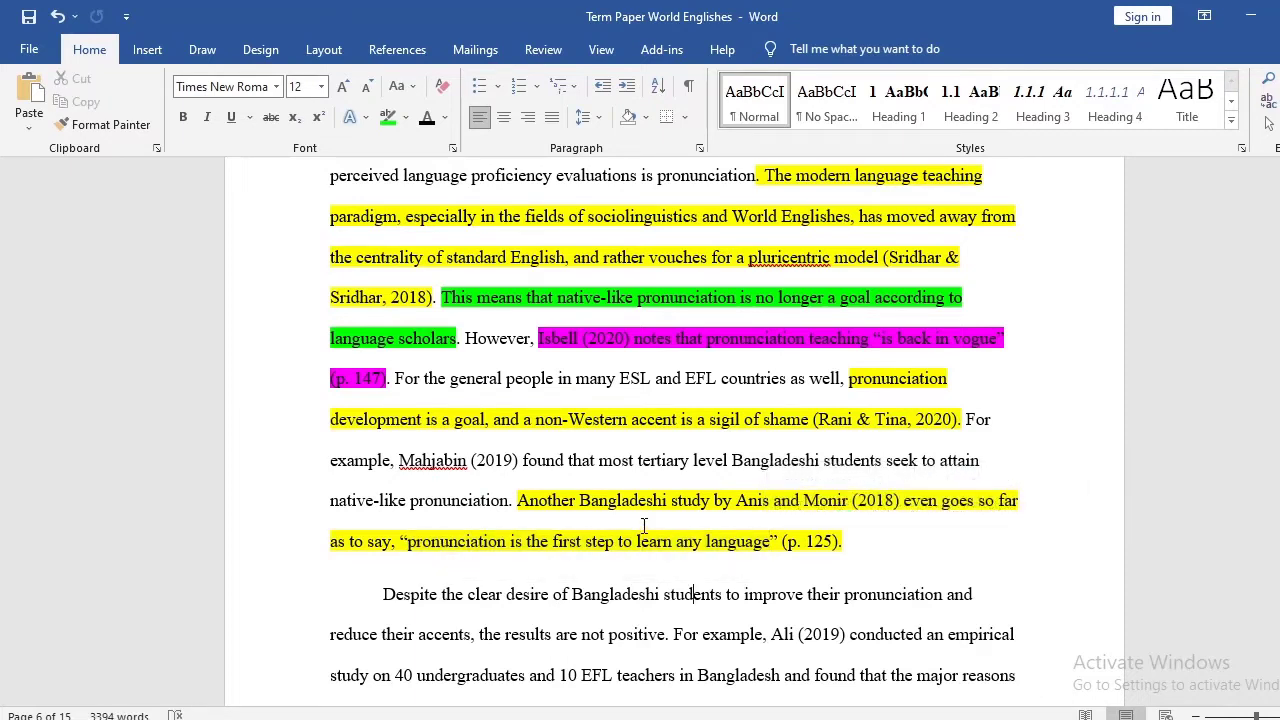
{"action": "left_click", "coordinate": [408, 541]}
{"action": "left_click_drag", "start_coordinate": [496, 549], "coordinate": [762, 543]}
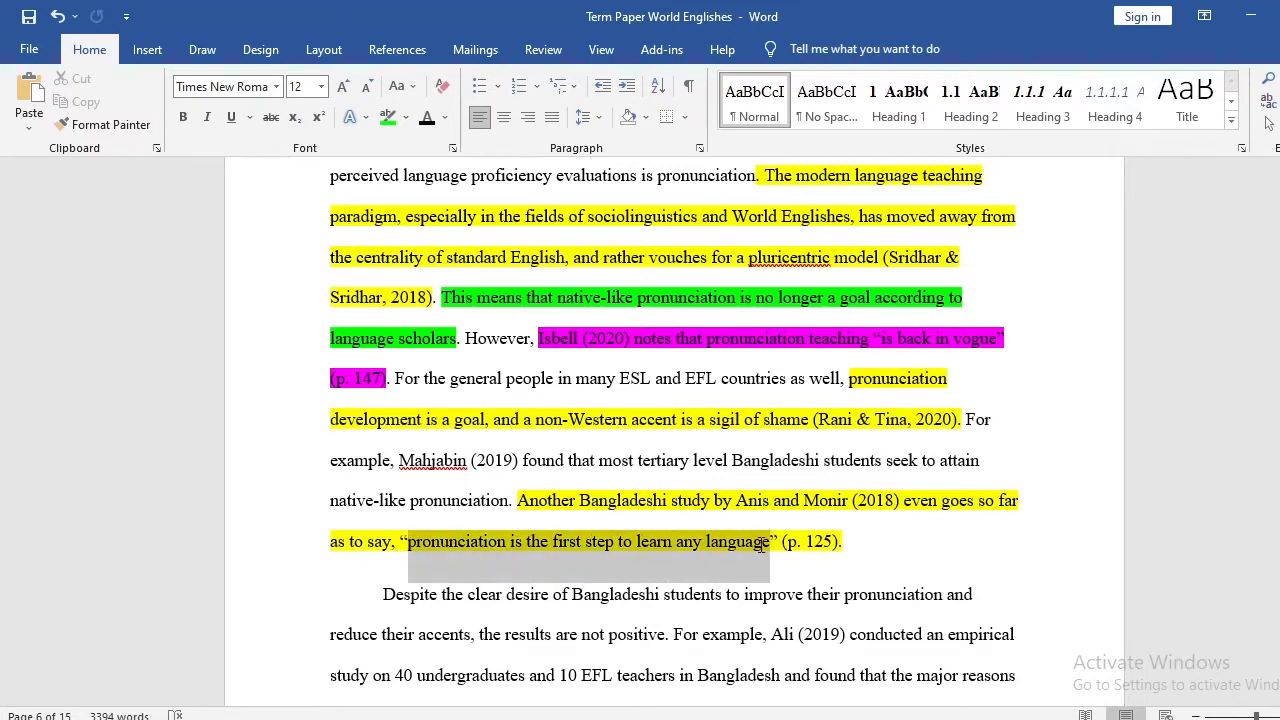
{"action": "left_click", "coordinate": [402, 548]}
{"action": "left_click_drag", "start_coordinate": [406, 548], "coordinate": [849, 503]}
{"action": "left_click", "coordinate": [711, 543]}
Skim the term paper down to section 2.5 Research Gap, then switch to the Sample document.
{"action": "scroll", "coordinate": [745, 540], "scroll_direction": "down", "scroll_amount": 8}
{"action": "scroll", "coordinate": [743, 560], "scroll_direction": "down", "scroll_amount": 10}
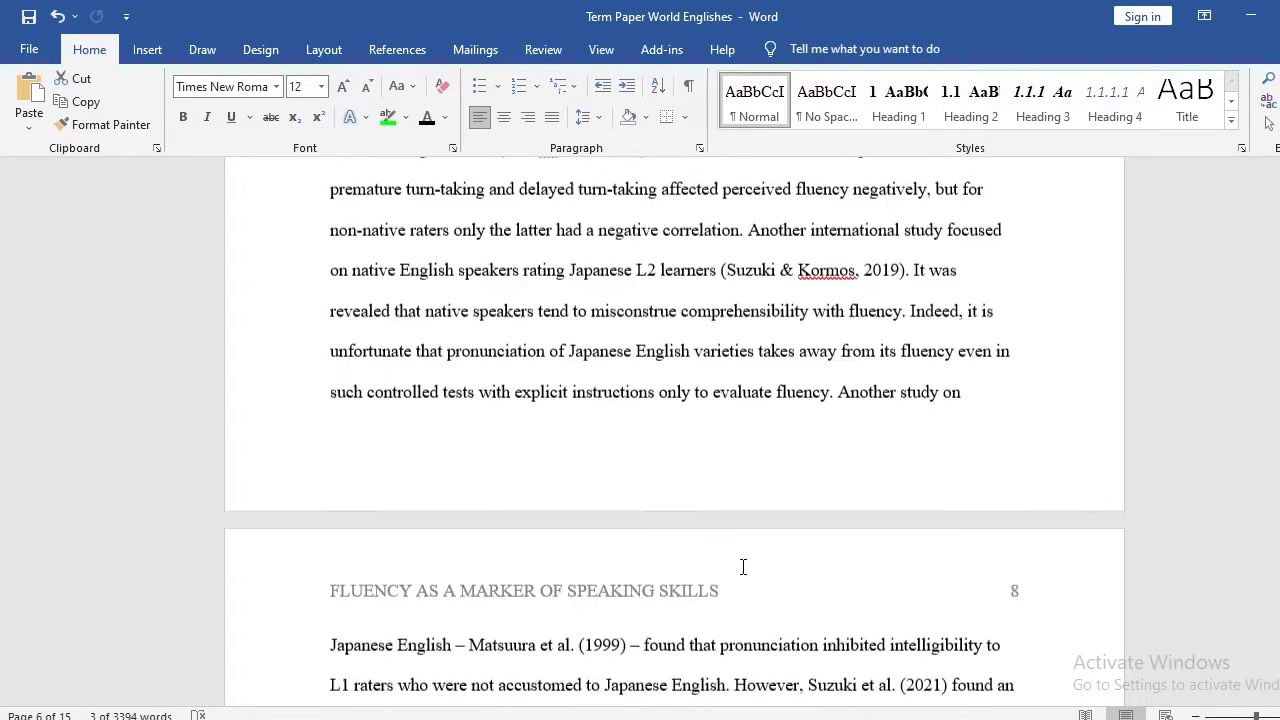
{"action": "key", "text": "ctrl+a"}
{"action": "left_click", "coordinate": [865, 490]}
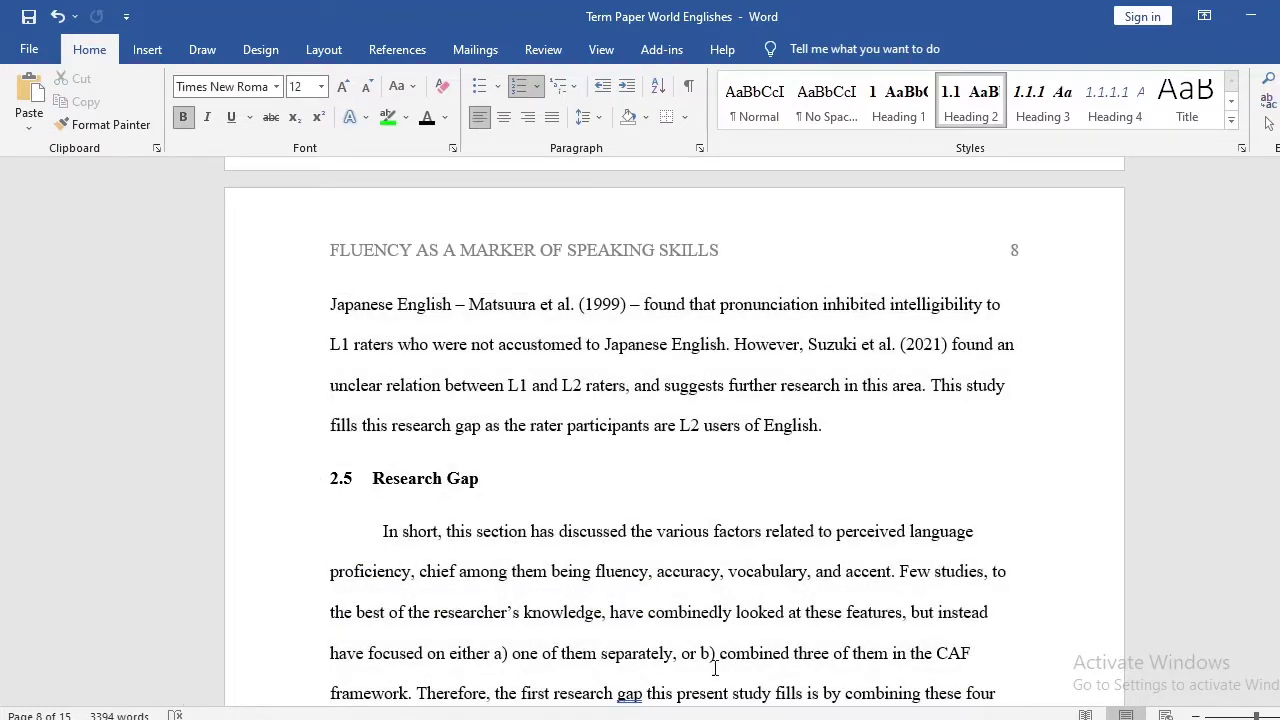
{"action": "mouse_move", "coordinate": [658, 714]}
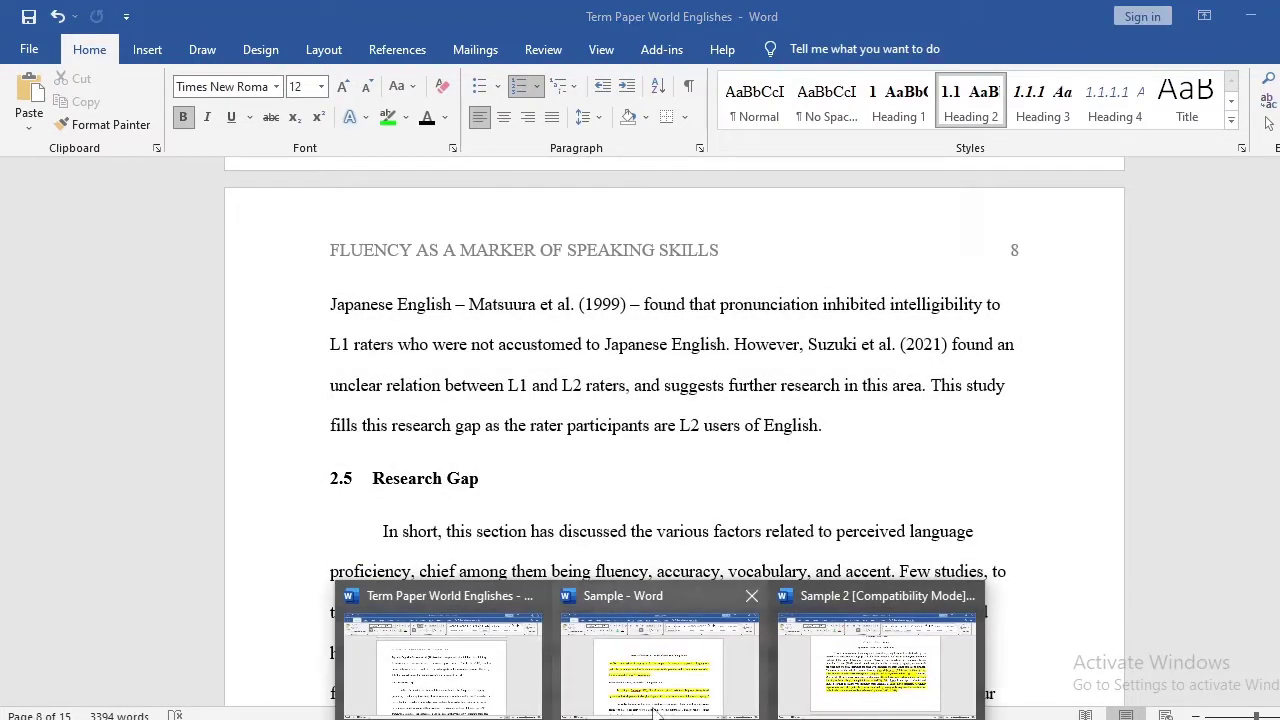
{"action": "left_click", "coordinate": [660, 665]}
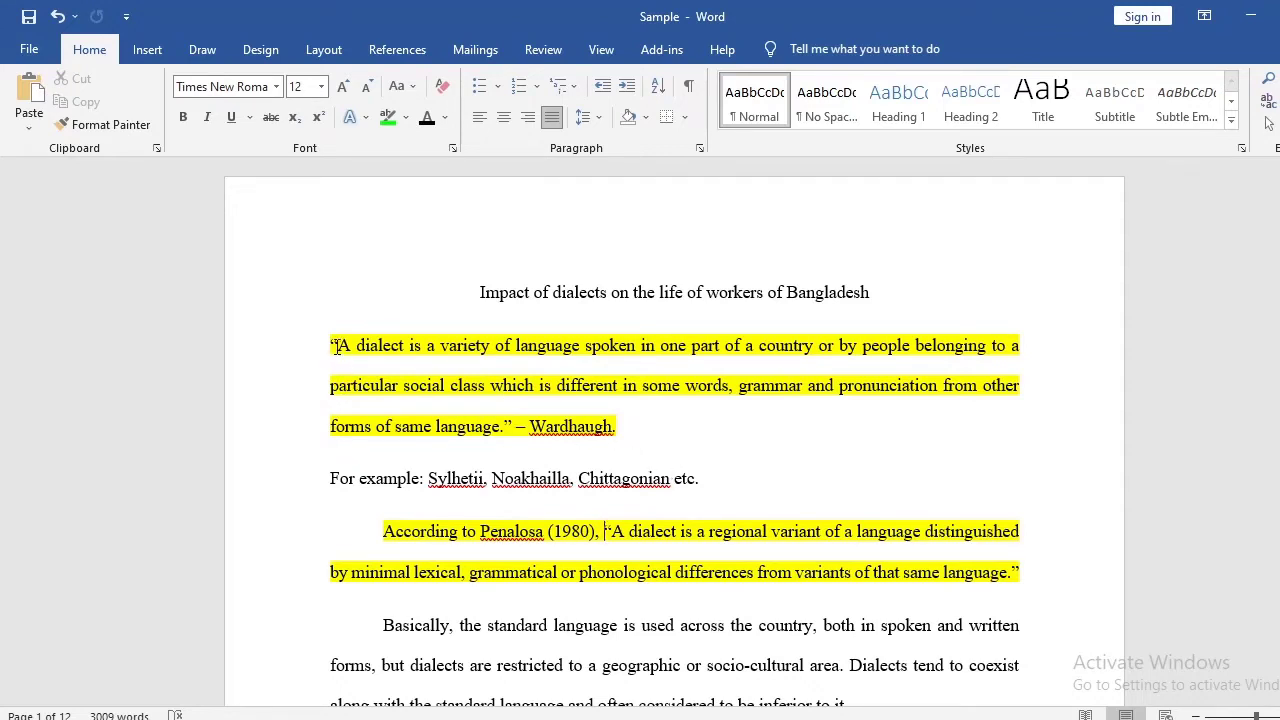
Examine the opening highlighted definition of a dialect, marking its quotation marks and then the whole quotation with its attribution.
{"action": "left_click_drag", "start_coordinate": [336, 346], "coordinate": [329, 346]}
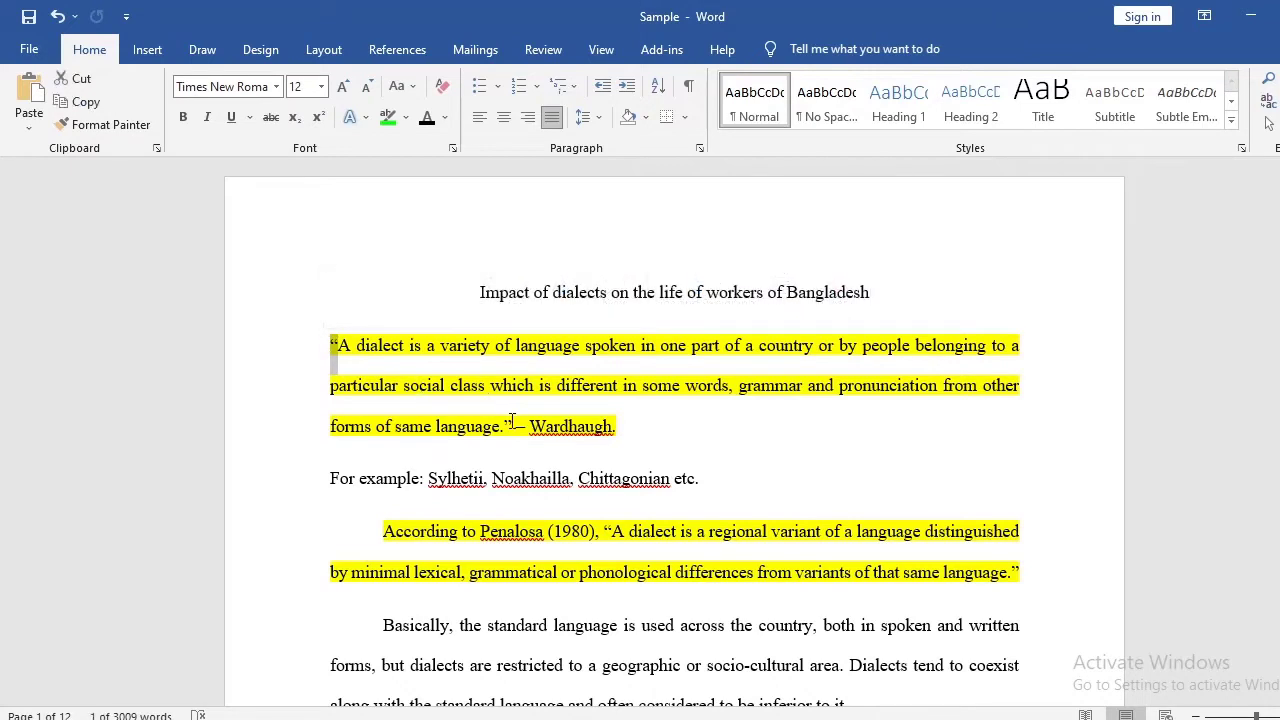
{"action": "left_click_drag", "start_coordinate": [512, 421], "coordinate": [505, 421]}
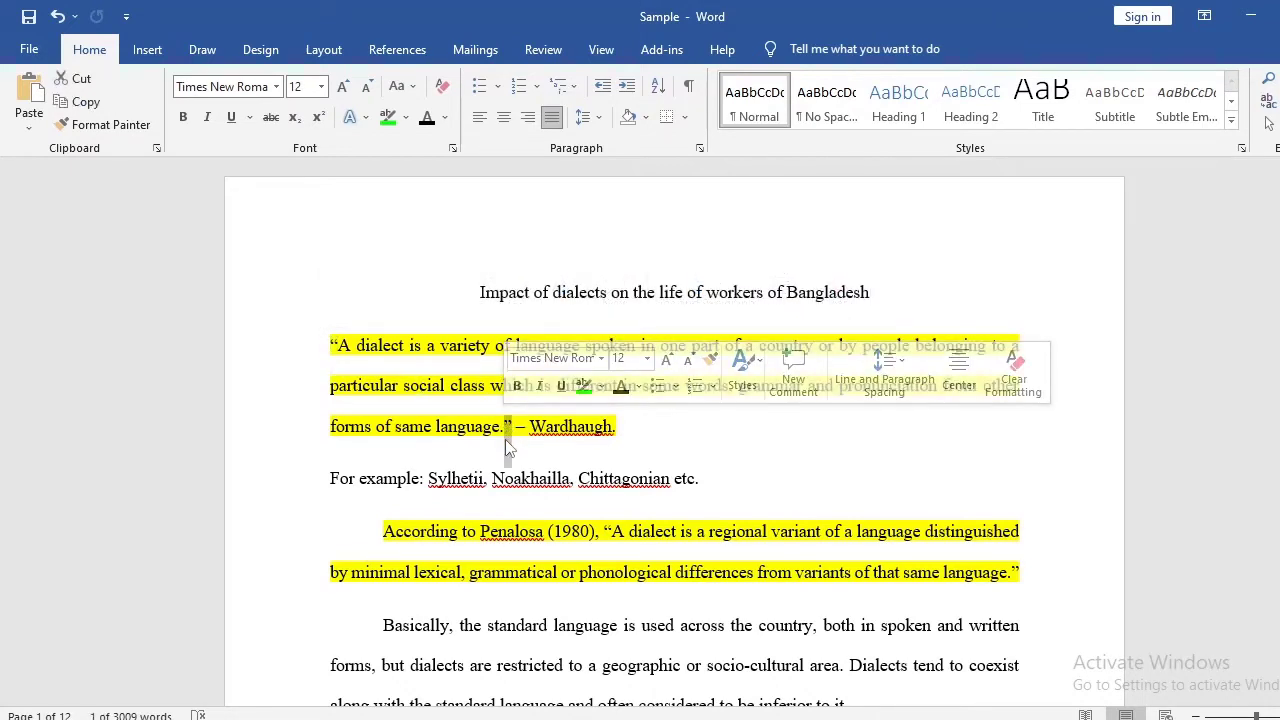
{"action": "left_click", "coordinate": [381, 383]}
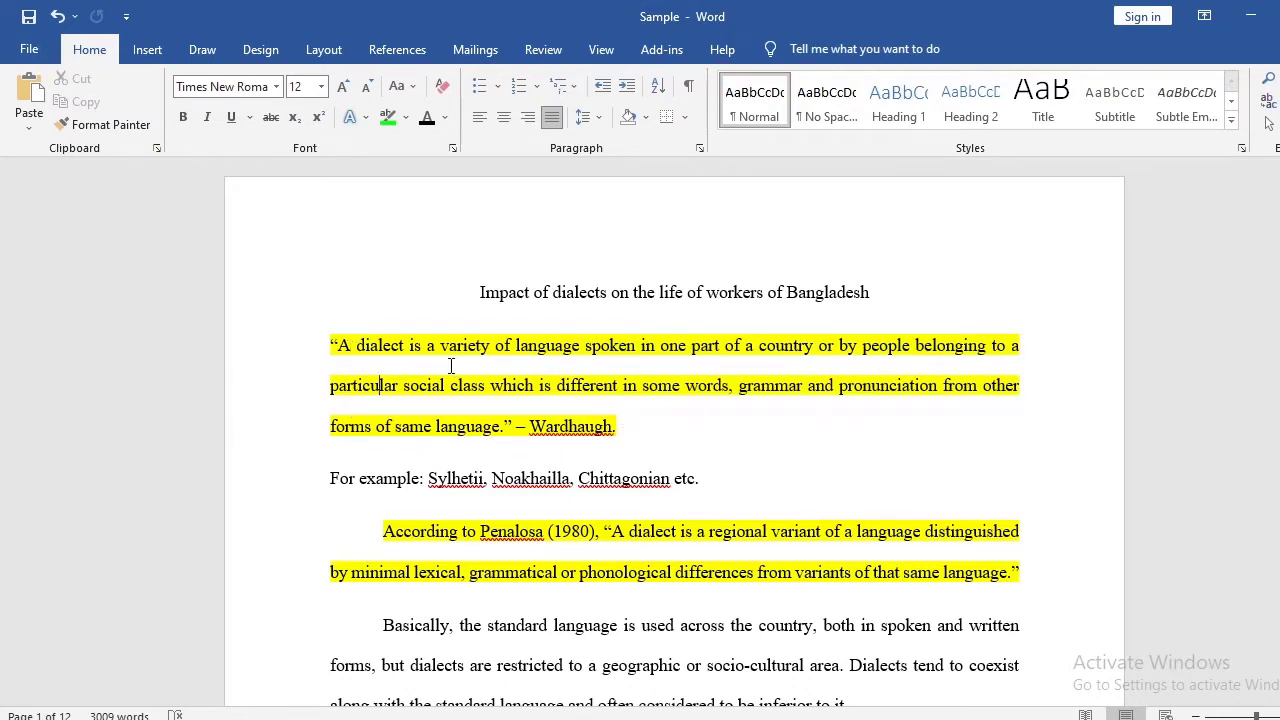
{"action": "left_click_drag", "start_coordinate": [335, 338], "coordinate": [616, 424]}
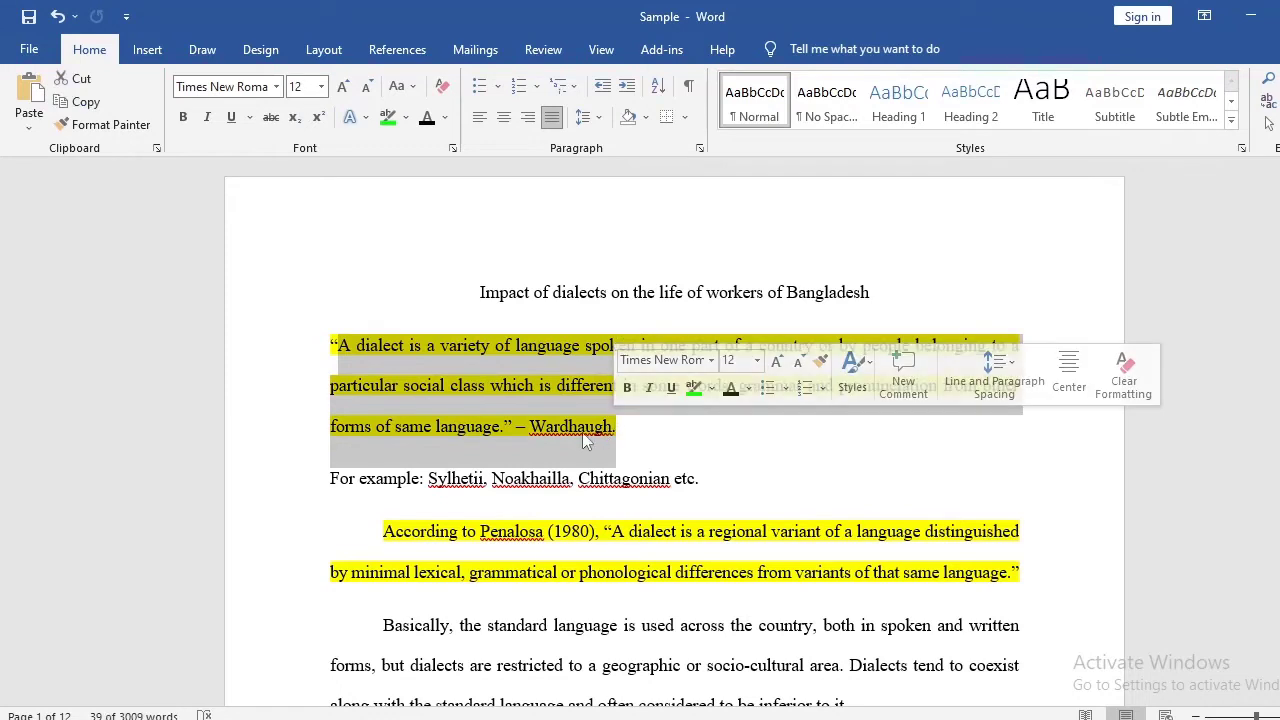
{"action": "left_click", "coordinate": [585, 427]}
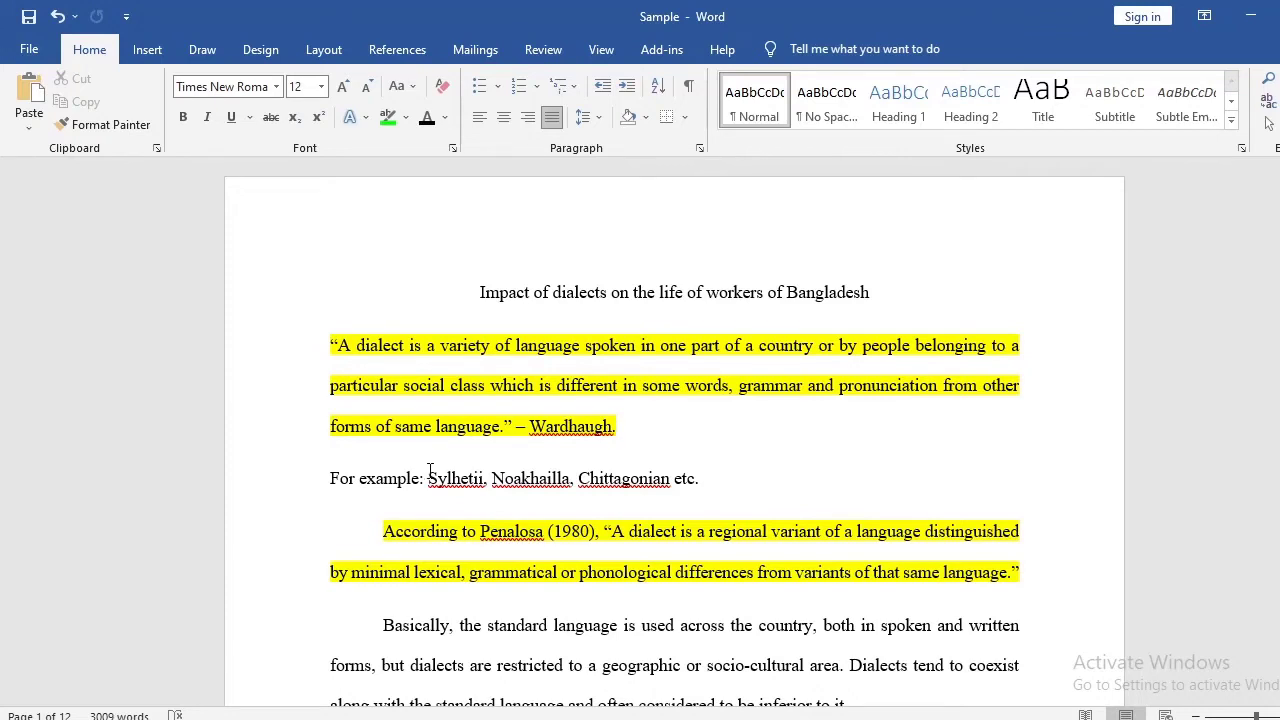
Examine the second highlighted quotation, the 1980 definition of a dialect as a regional variant of a language.
{"action": "scroll", "coordinate": [409, 494], "scroll_direction": "down", "scroll_amount": 2}
{"action": "left_click_drag", "start_coordinate": [380, 433], "coordinate": [1068, 488]}
{"action": "left_click", "coordinate": [675, 470]}
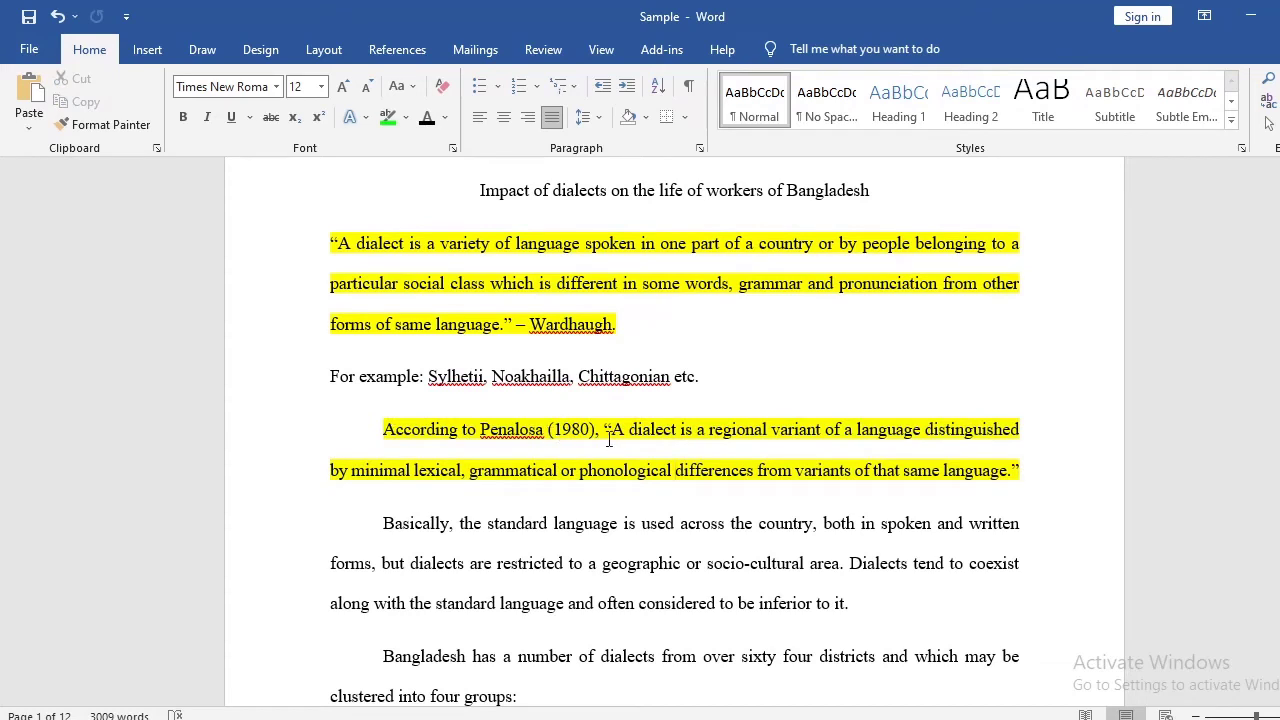
Review the opening quotation mark of the 1980 dialect definition and the author-and-year attribution that introduces it.
{"action": "left_click_drag", "start_coordinate": [607, 429], "coordinate": [631, 448]}
{"action": "left_click", "coordinate": [631, 450]}
{"action": "left_click_drag", "start_coordinate": [597, 435], "coordinate": [480, 435]}
{"action": "left_click", "coordinate": [466, 432]}
{"action": "scroll", "coordinate": [605, 590], "scroll_direction": "down", "scroll_amount": 1}
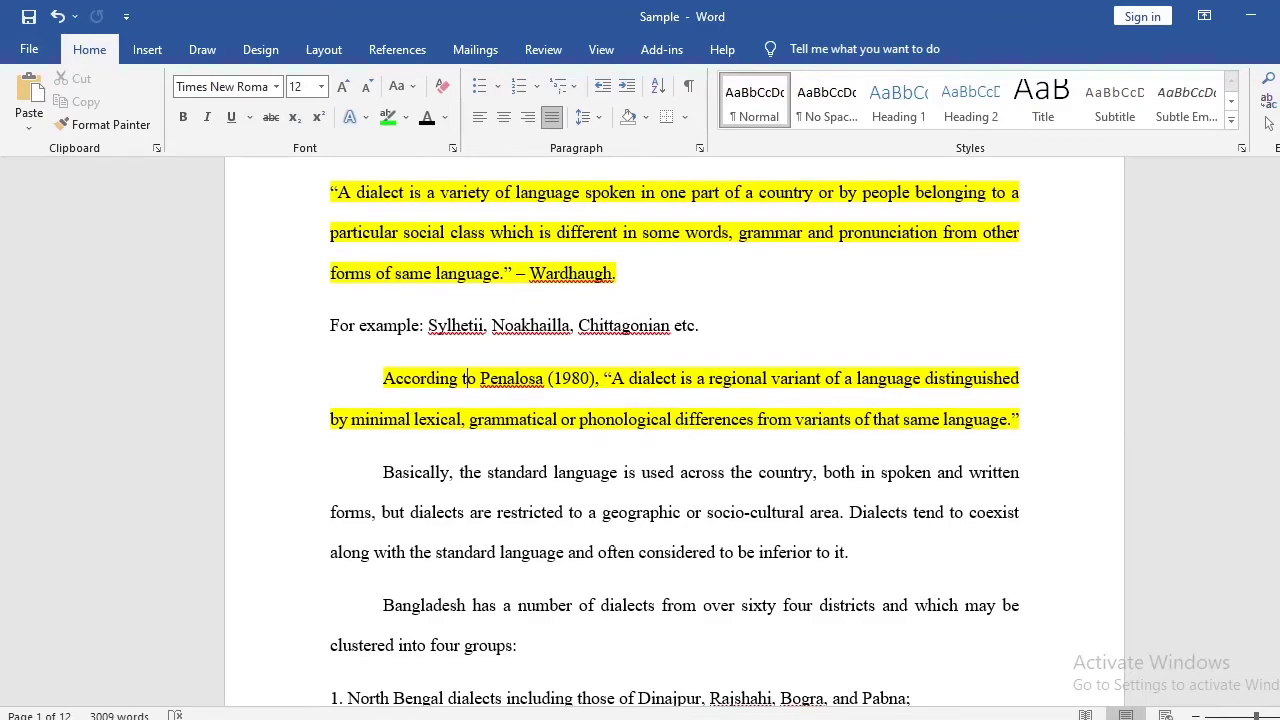
Switch to the Sample 2 document and find the highlighted quotations in the paragraph on the inductive way of learning.
{"action": "mouse_move", "coordinate": [668, 719]}
{"action": "left_click", "coordinate": [807, 684]}
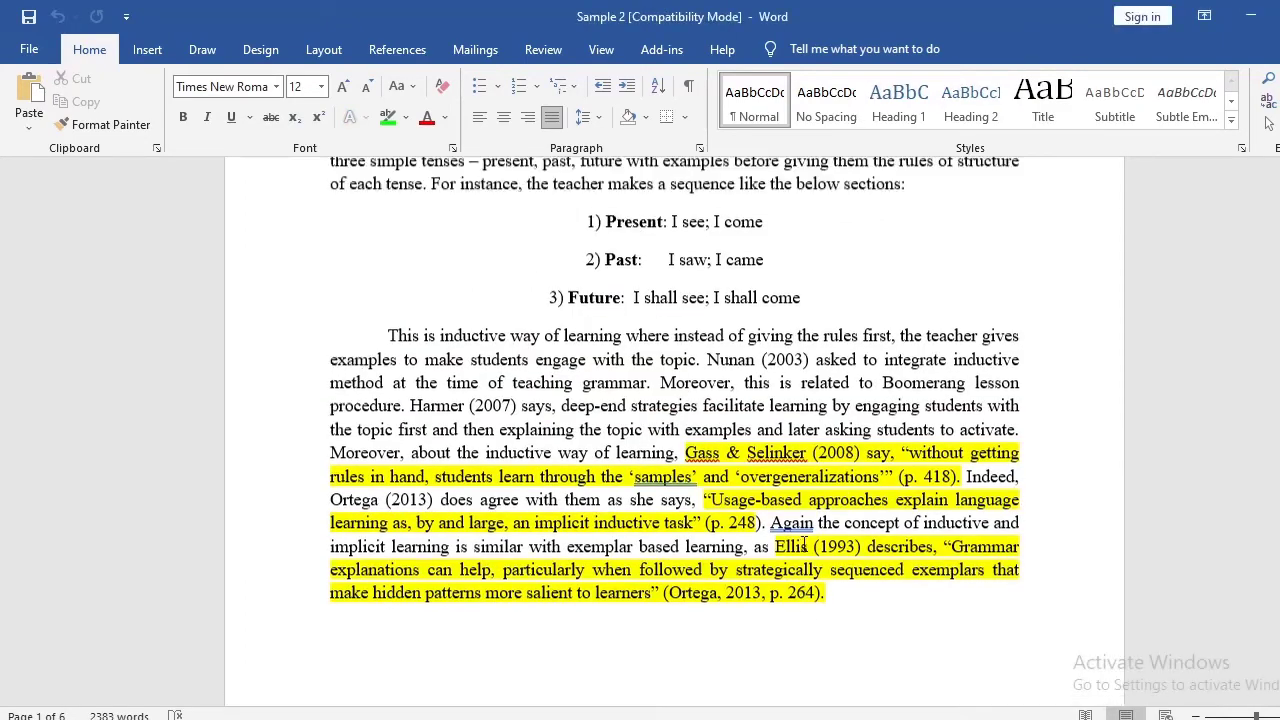
{"action": "scroll", "coordinate": [803, 543], "scroll_direction": "up", "scroll_amount": 6}
{"action": "scroll", "coordinate": [673, 497], "scroll_direction": "down", "scroll_amount": 7}
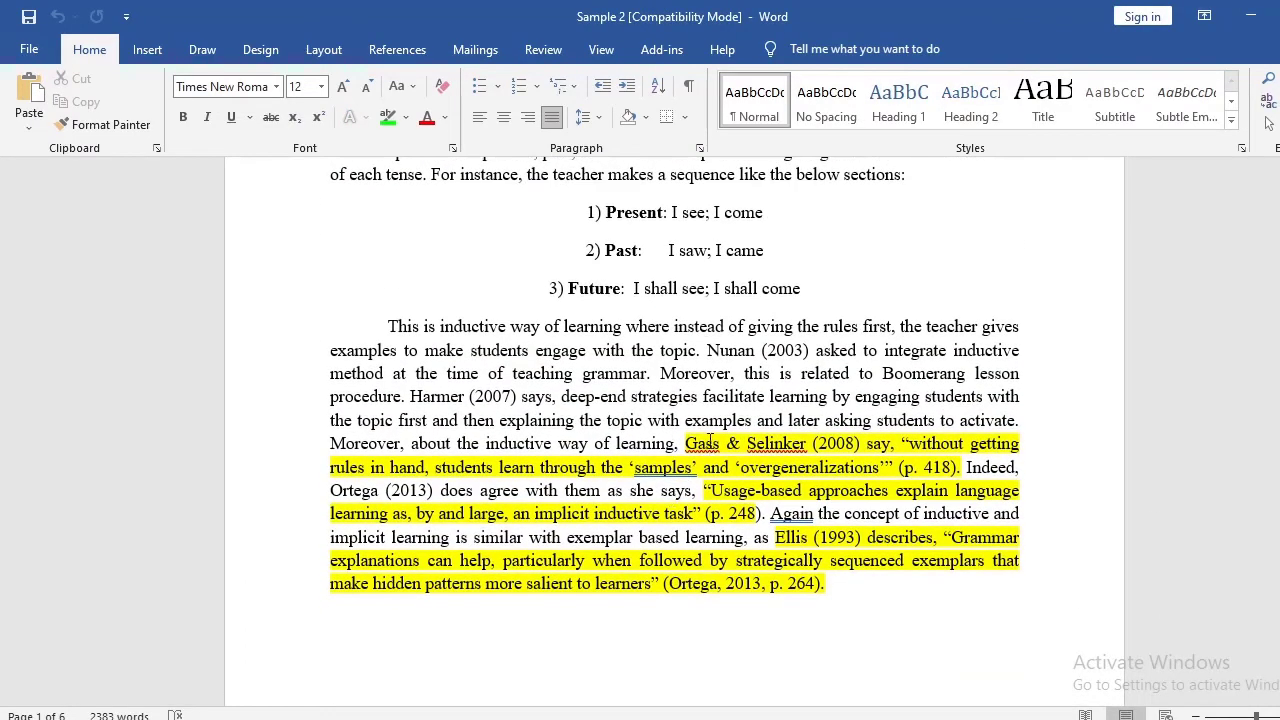
{"action": "scroll", "coordinate": [690, 450], "scroll_direction": "down", "scroll_amount": 1}
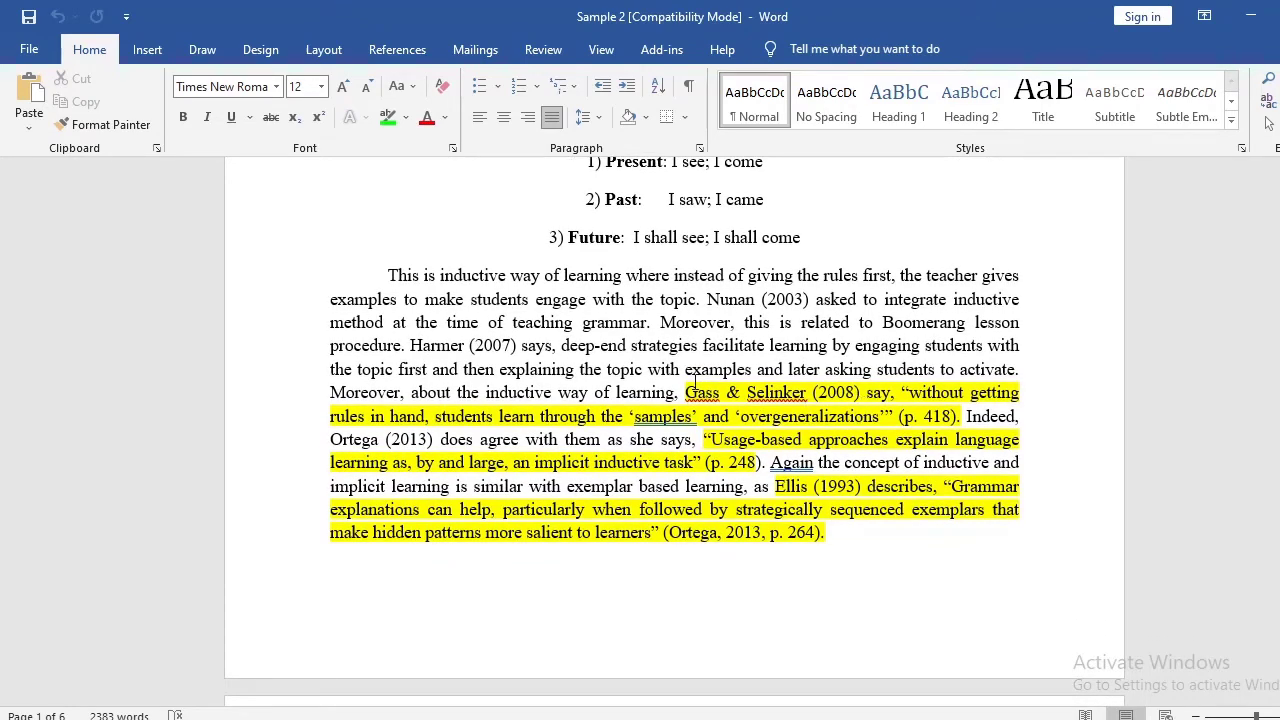
Examine the highlighted 2008 citation, marking its author-and-year lead-in and the quoted words starting "without getting rules in hand".
{"action": "left_click_drag", "start_coordinate": [687, 390], "coordinate": [893, 400]}
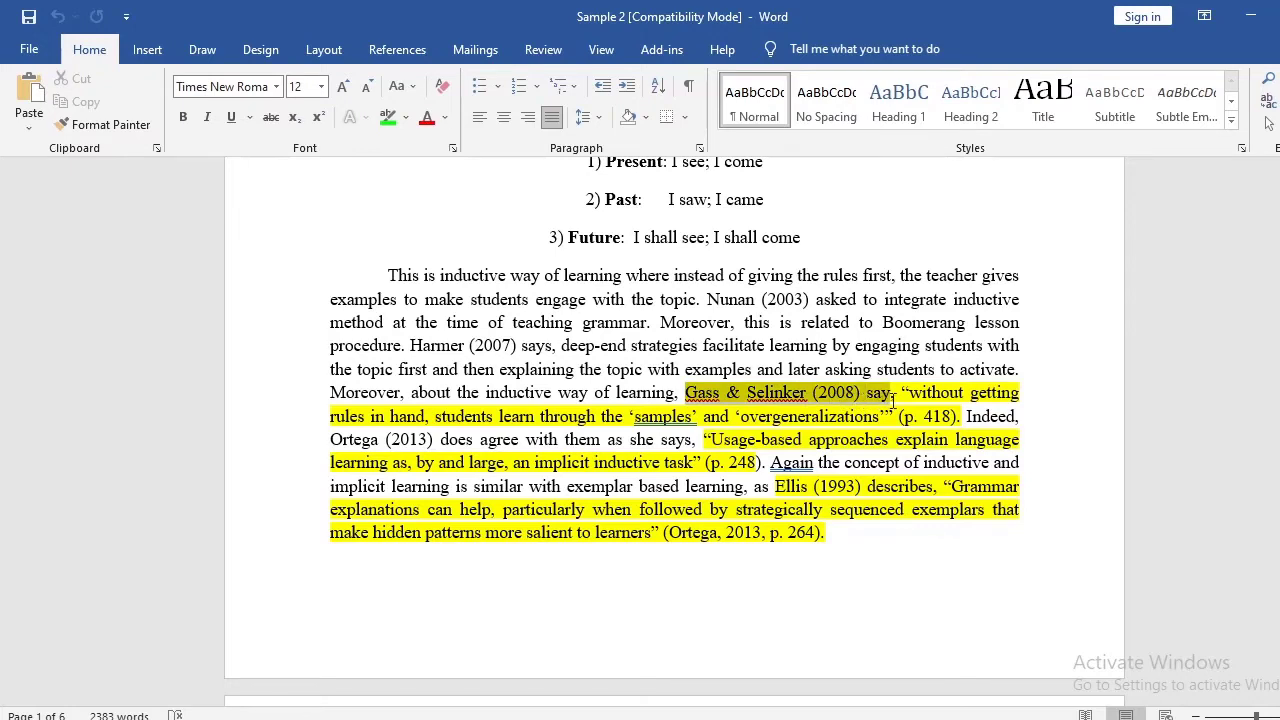
{"action": "left_click", "coordinate": [900, 405]}
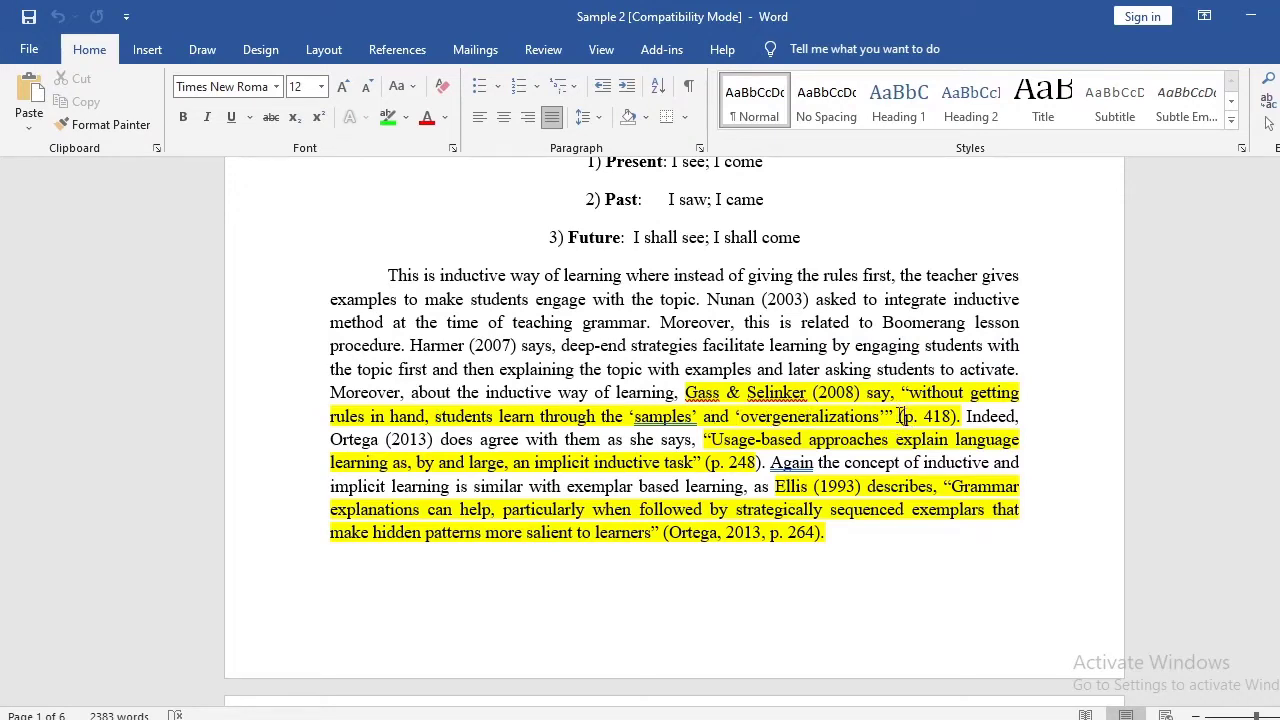
{"action": "left_click", "coordinate": [858, 416]}
{"action": "left_click", "coordinate": [896, 394]}
{"action": "left_click", "coordinate": [883, 410], "text": "shift"}
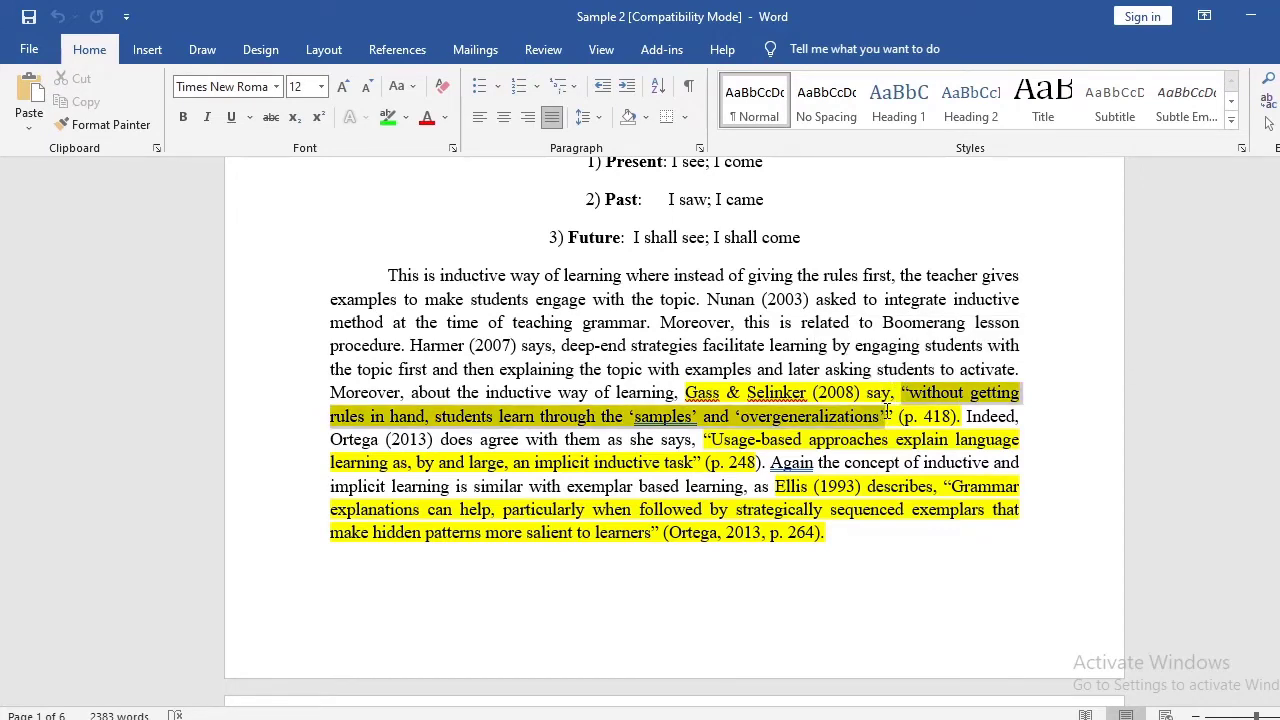
{"action": "left_click", "coordinate": [886, 425]}
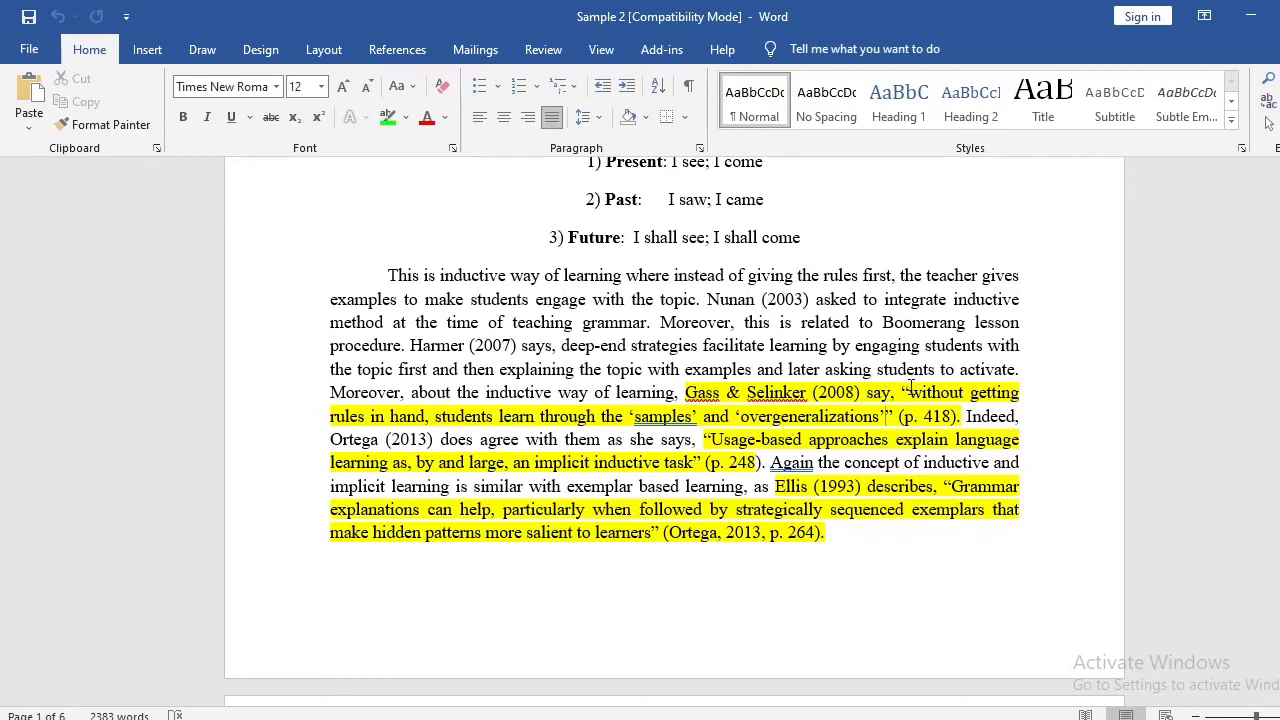
Examine the single-quoted words 'samples' and 'overgeneralizations' inside the 2008 quotation.
{"action": "double_click", "coordinate": [666, 416]}
{"action": "left_click", "coordinate": [672, 420]}
{"action": "left_click", "coordinate": [812, 420]}
{"action": "scroll", "coordinate": [778, 441], "scroll_direction": "down", "scroll_amount": 1}
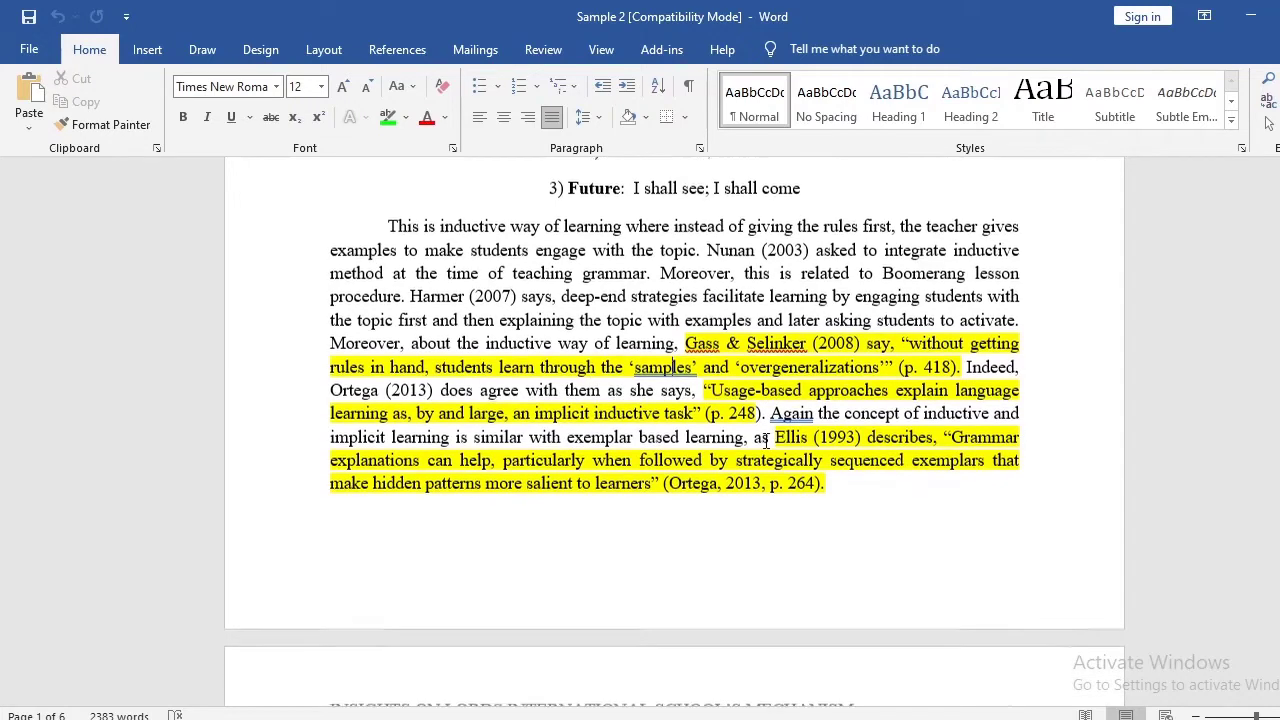
Examine the 2013 citation, marking its lead-in and the quotation "Usage-based approaches explain language learning as, by and large, an implicit inductive task".
{"action": "left_click_drag", "start_coordinate": [331, 388], "coordinate": [692, 398]}
{"action": "left_click", "coordinate": [708, 405]}
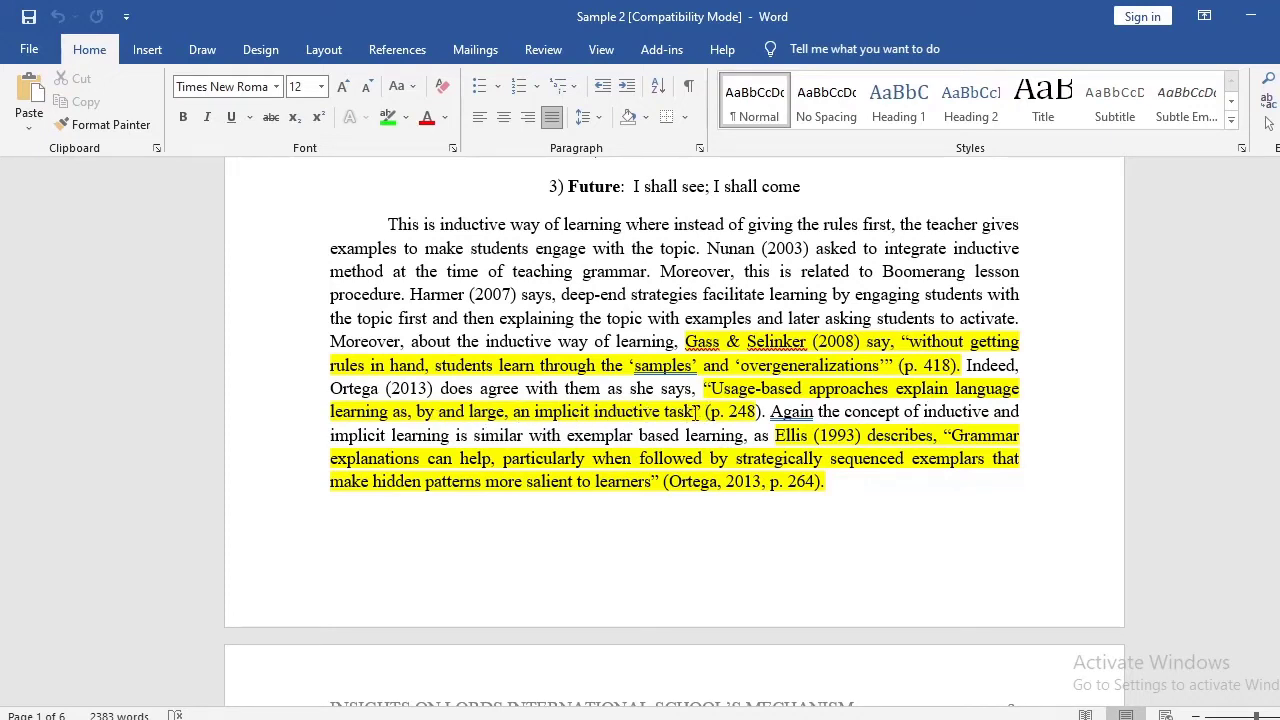
{"action": "left_click_drag", "start_coordinate": [705, 389], "coordinate": [698, 412]}
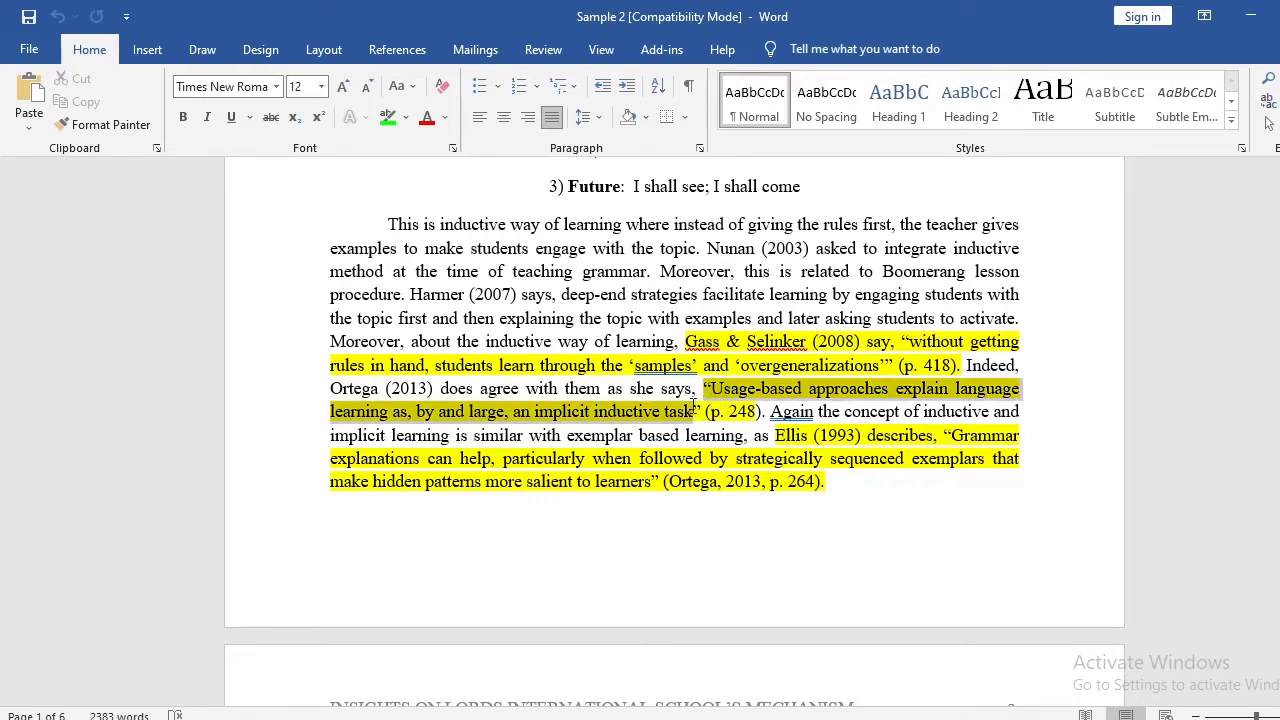
{"action": "left_click", "coordinate": [690, 412]}
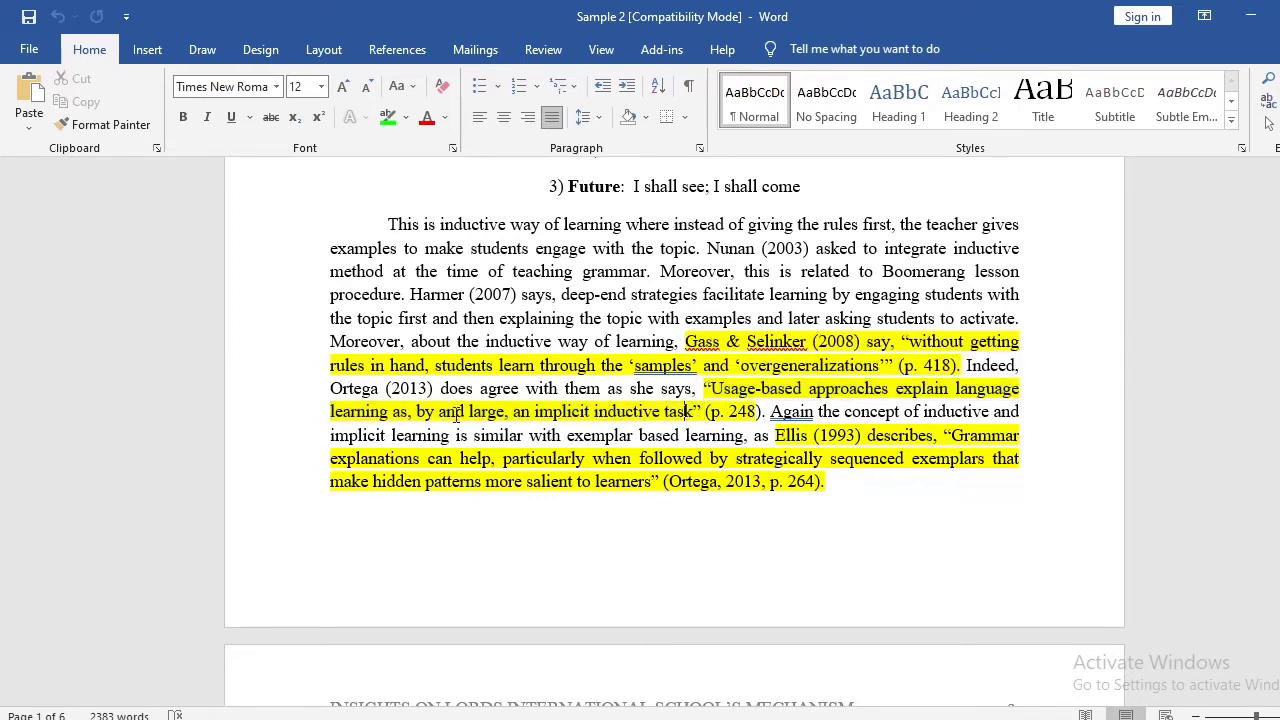
{"action": "left_click_drag", "start_coordinate": [417, 412], "coordinate": [678, 432]}
{"action": "left_click", "coordinate": [521, 412]}
{"action": "left_click", "coordinate": [679, 434]}
{"action": "left_click_drag", "start_coordinate": [695, 390], "coordinate": [692, 418]}
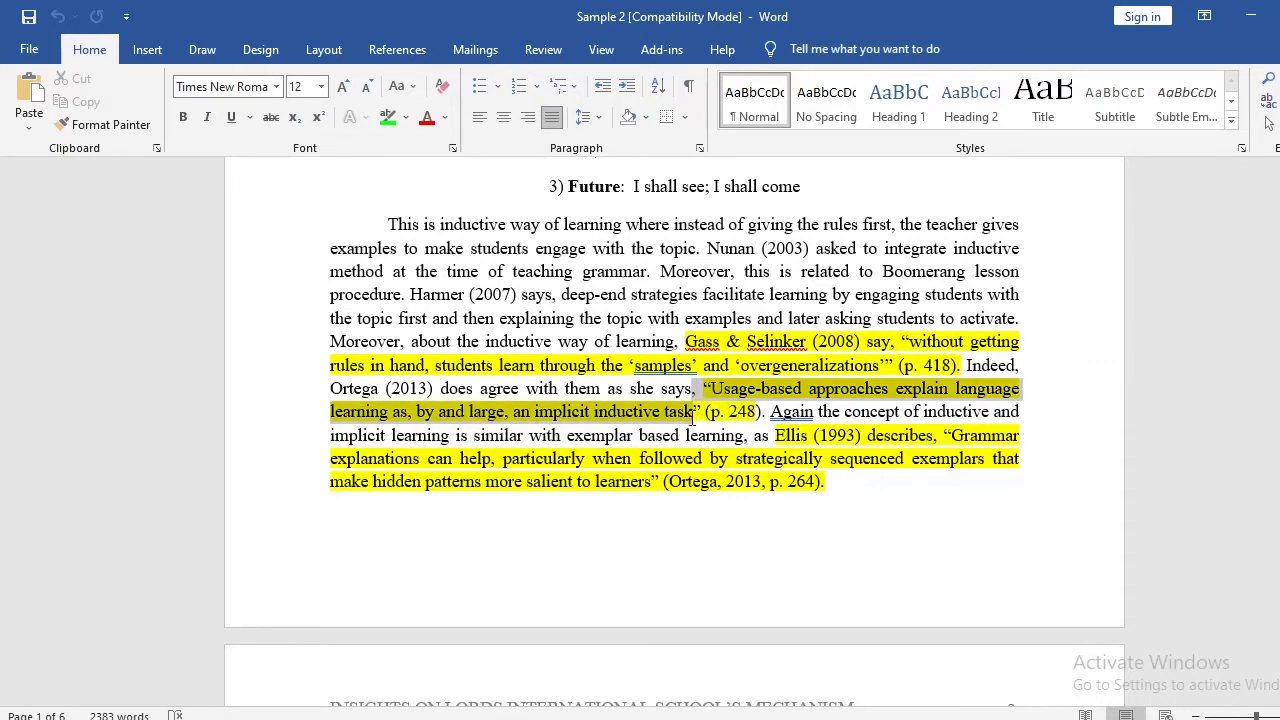
{"action": "left_click", "coordinate": [686, 435]}
Examine the highlighted 1993 citation, marking its lead-in and the phrase "strategically sequenced exemplars".
{"action": "left_click_drag", "start_coordinate": [786, 440], "coordinate": [944, 436]}
{"action": "left_click", "coordinate": [978, 458]}
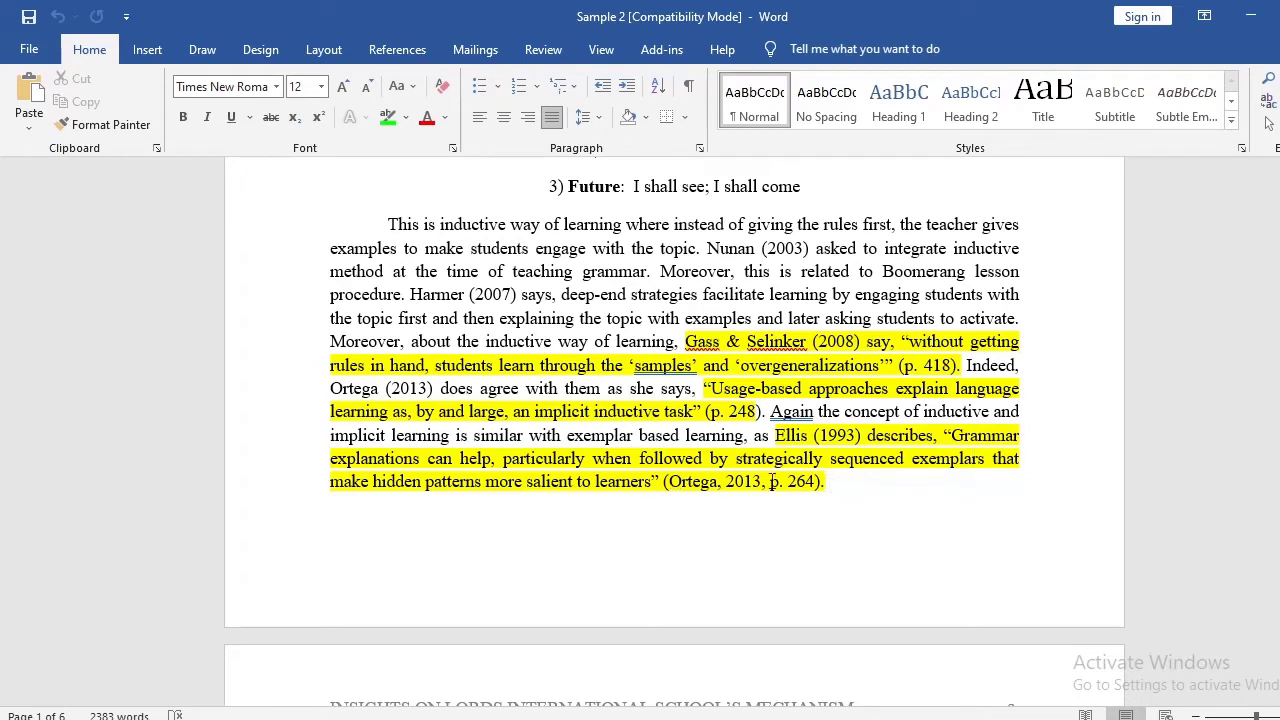
{"action": "left_click_drag", "start_coordinate": [737, 465], "coordinate": [986, 462]}
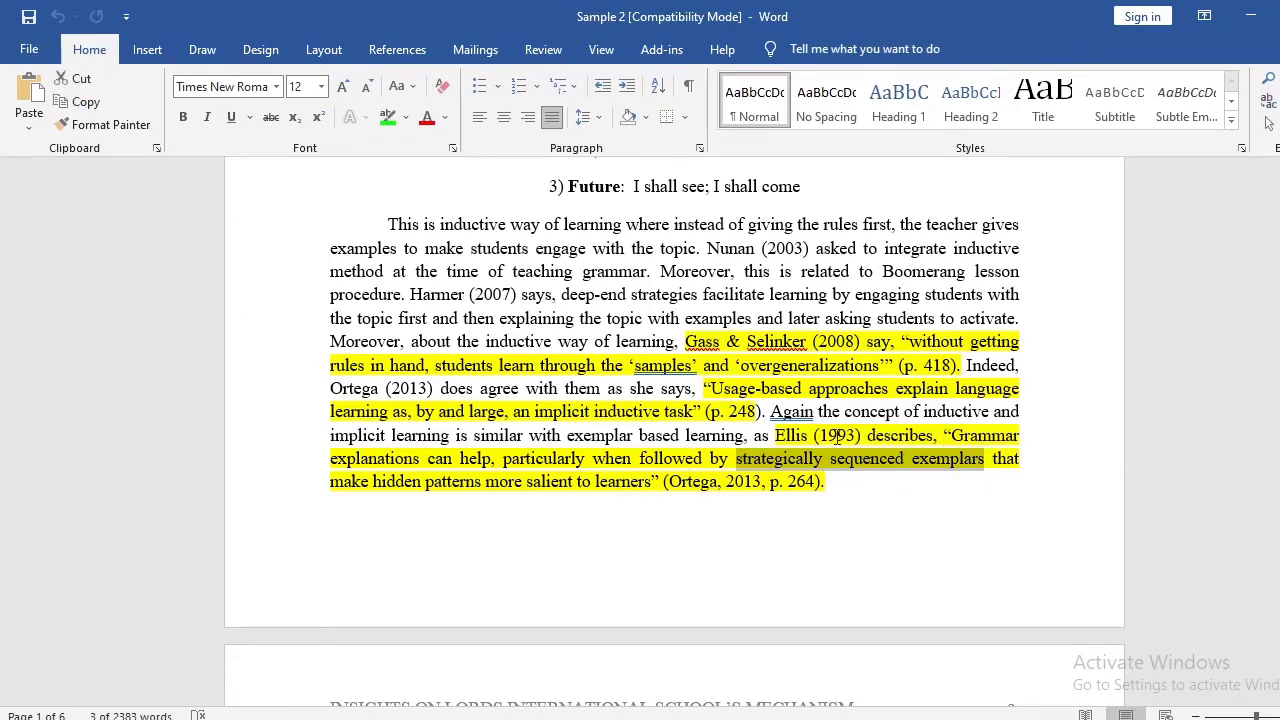
Delete the word "describes," in front of the highlighted 1993 quotation about grammar explanations.
{"action": "left_click", "coordinate": [943, 436]}
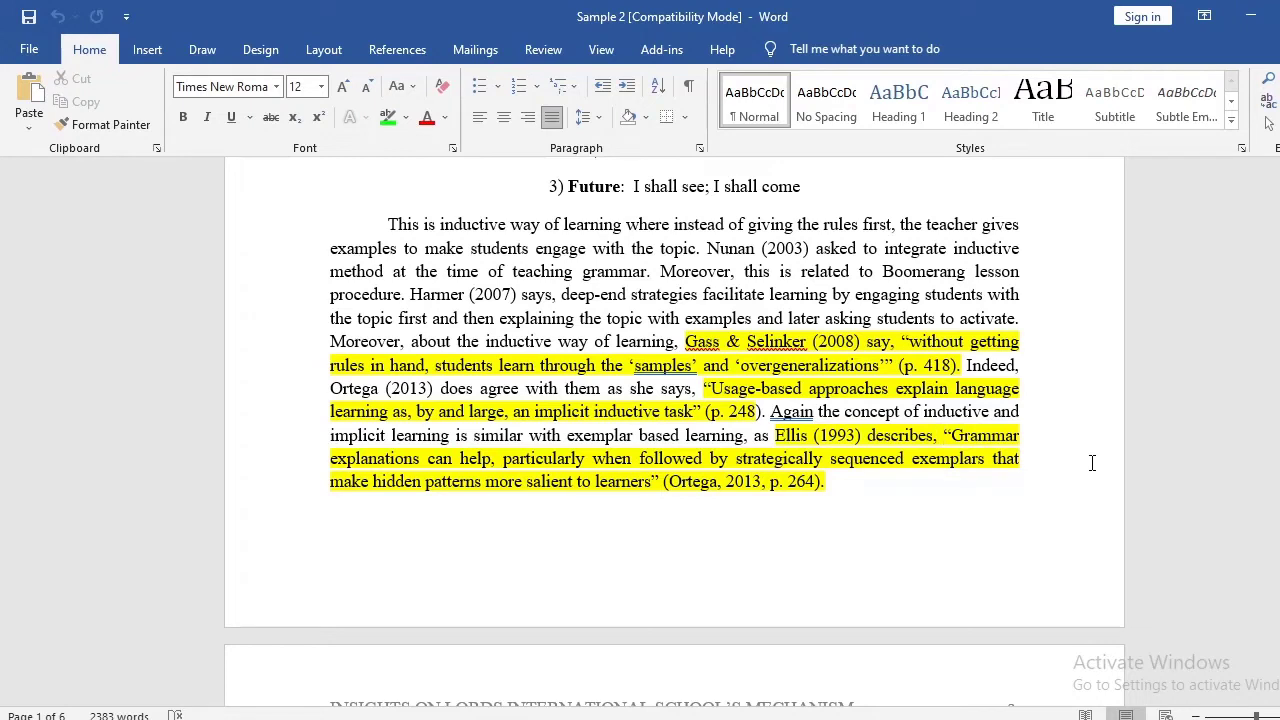
{"action": "key", "text": "BackSpace"}
{"action": "key", "text": "BackSpace"}
{"action": "key", "text": "BackSpace"}
{"action": "key", "text": "BackSpace"}
{"action": "key", "text": "BackSpace"}
{"action": "key", "text": "BackSpace"}
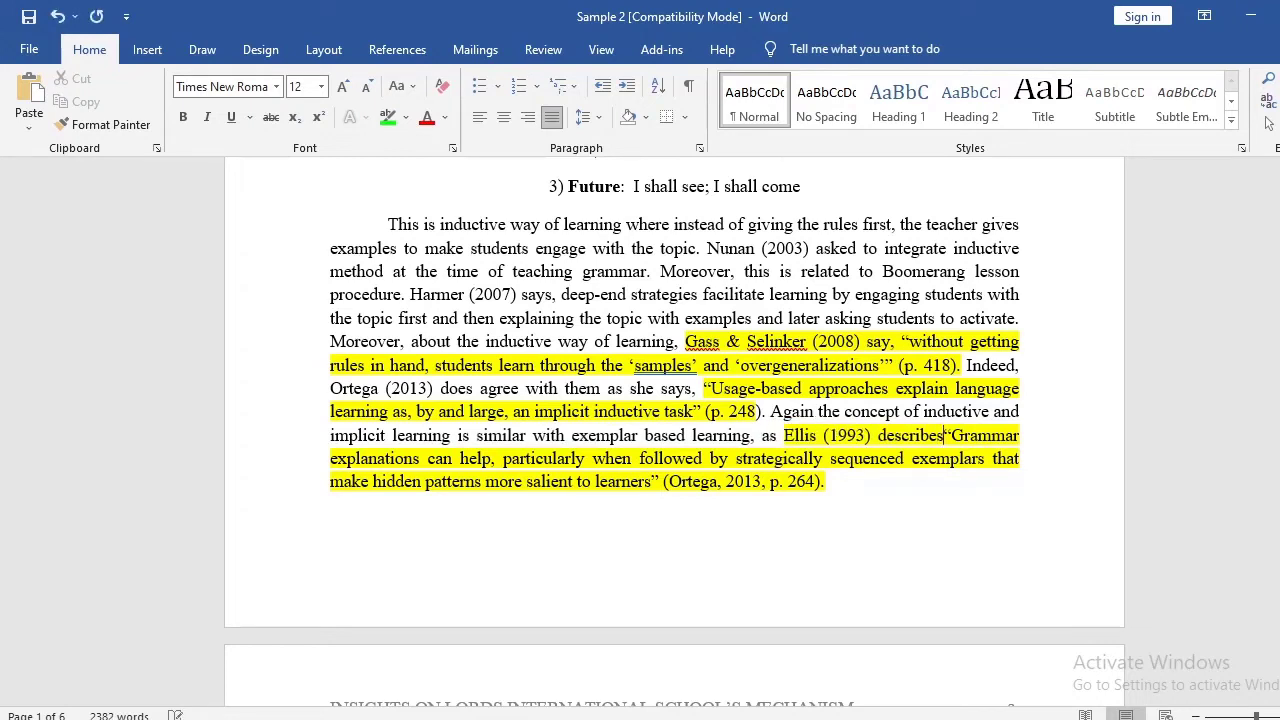
{"action": "key", "text": "BackSpace"}
{"action": "key", "text": "BackSpace"}
{"action": "key", "text": "BackSpace"}
{"action": "key", "text": "BackSpace"}
{"action": "key", "text": "BackSpace"}
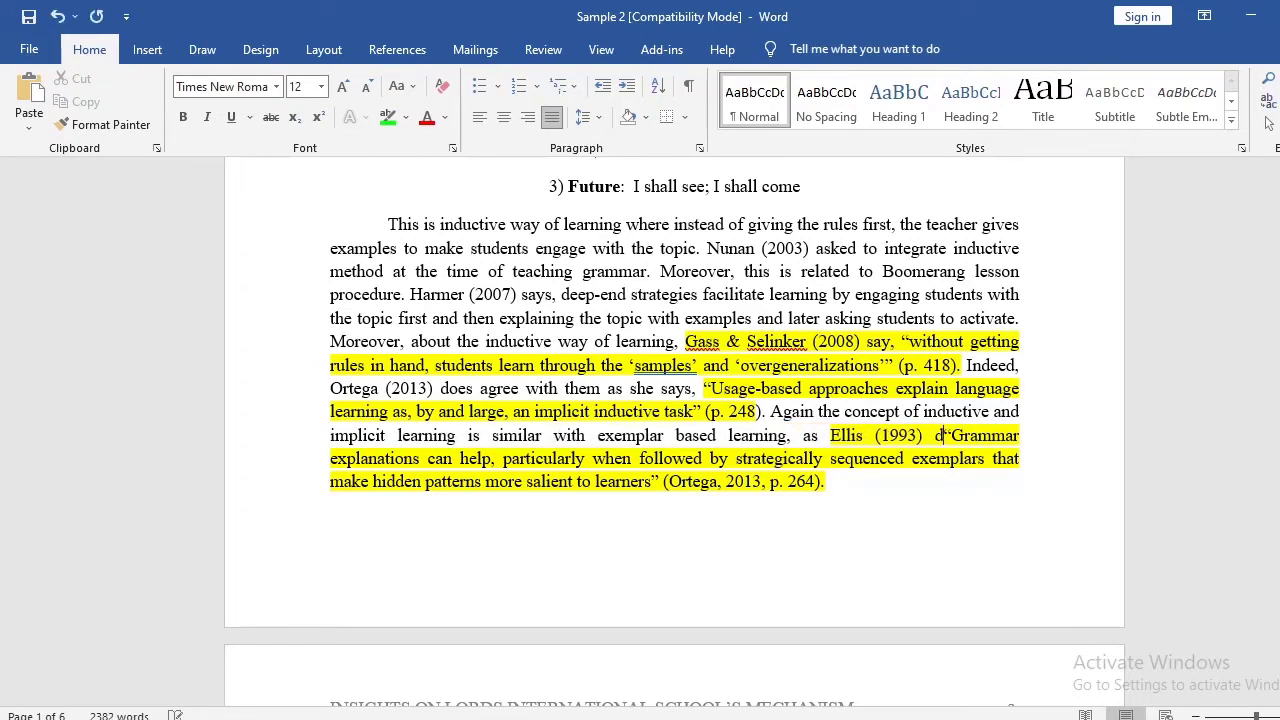
Introduce the 1993 quotation with "opined" and replace that verb with "said that".
{"action": "type", "text": "opined"}
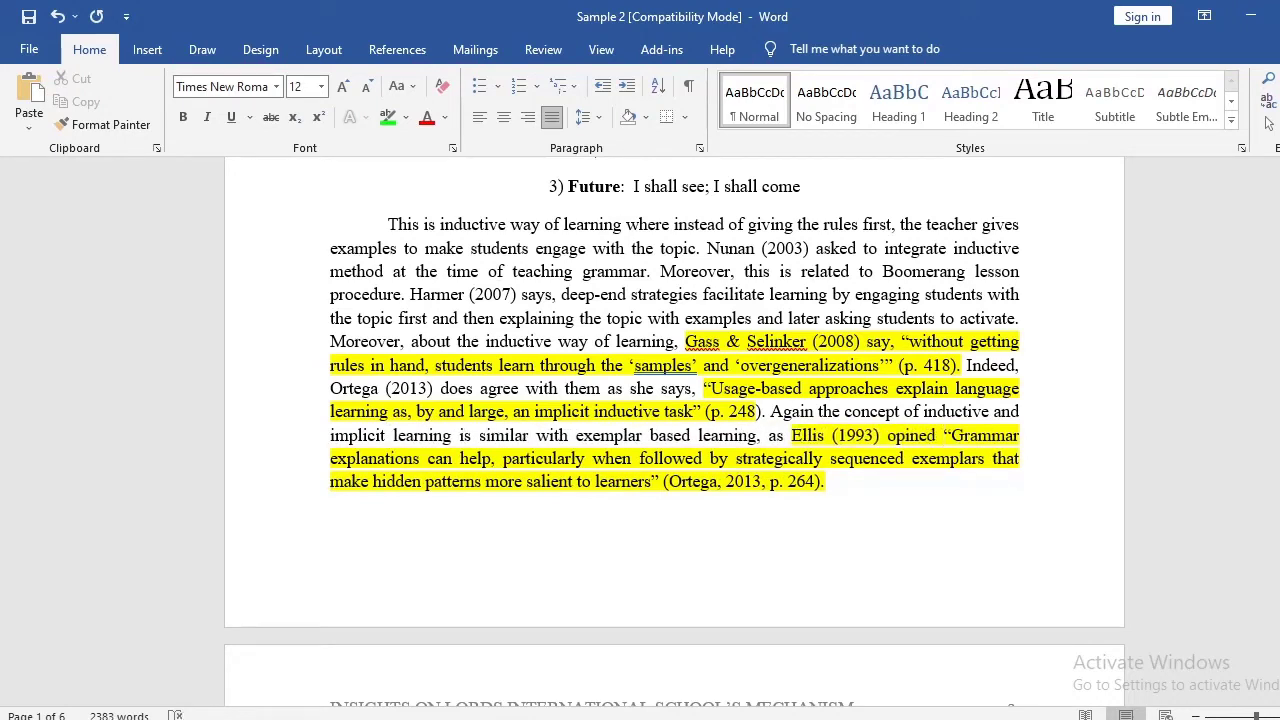
{"action": "key", "text": "shift+Left"}
{"action": "key", "text": "shift+Left"}
{"action": "key", "text": "shift+Left"}
{"action": "key", "text": "shift+Left"}
{"action": "key", "text": "shift+Left"}
{"action": "key", "text": "shift+Left"}
{"action": "type", "text": "sai"}
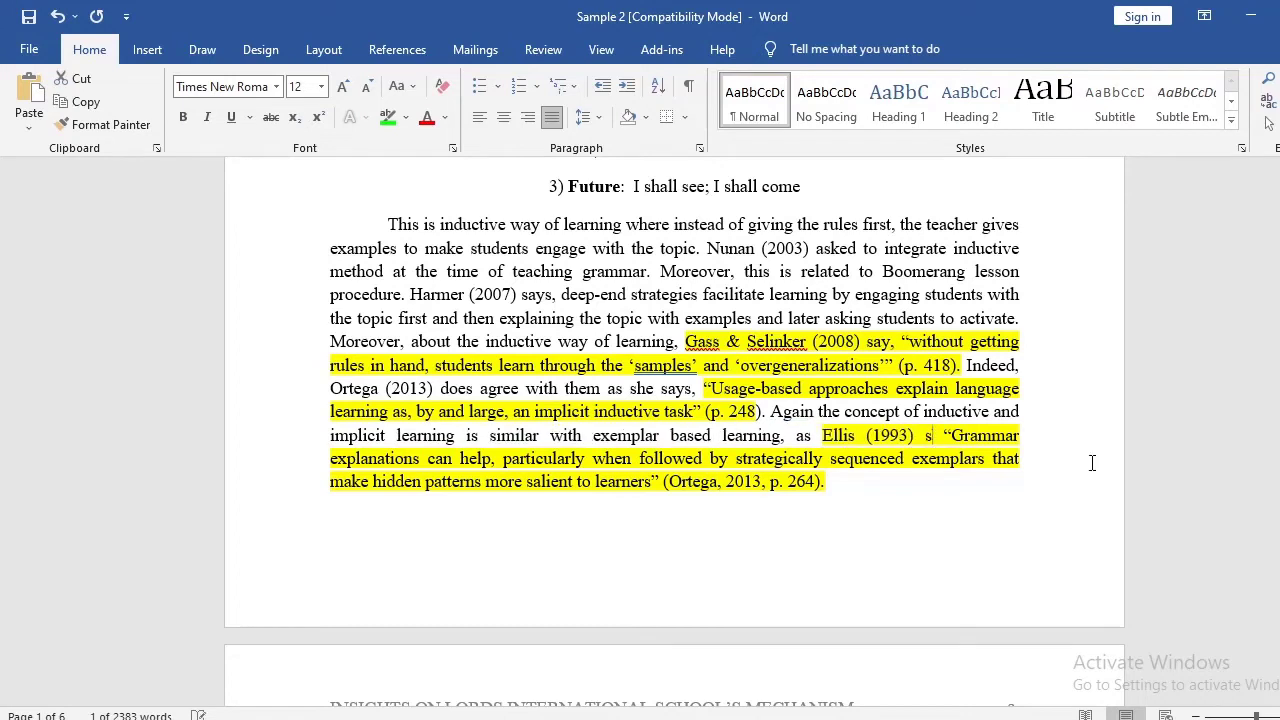
{"action": "type", "text": "d "}
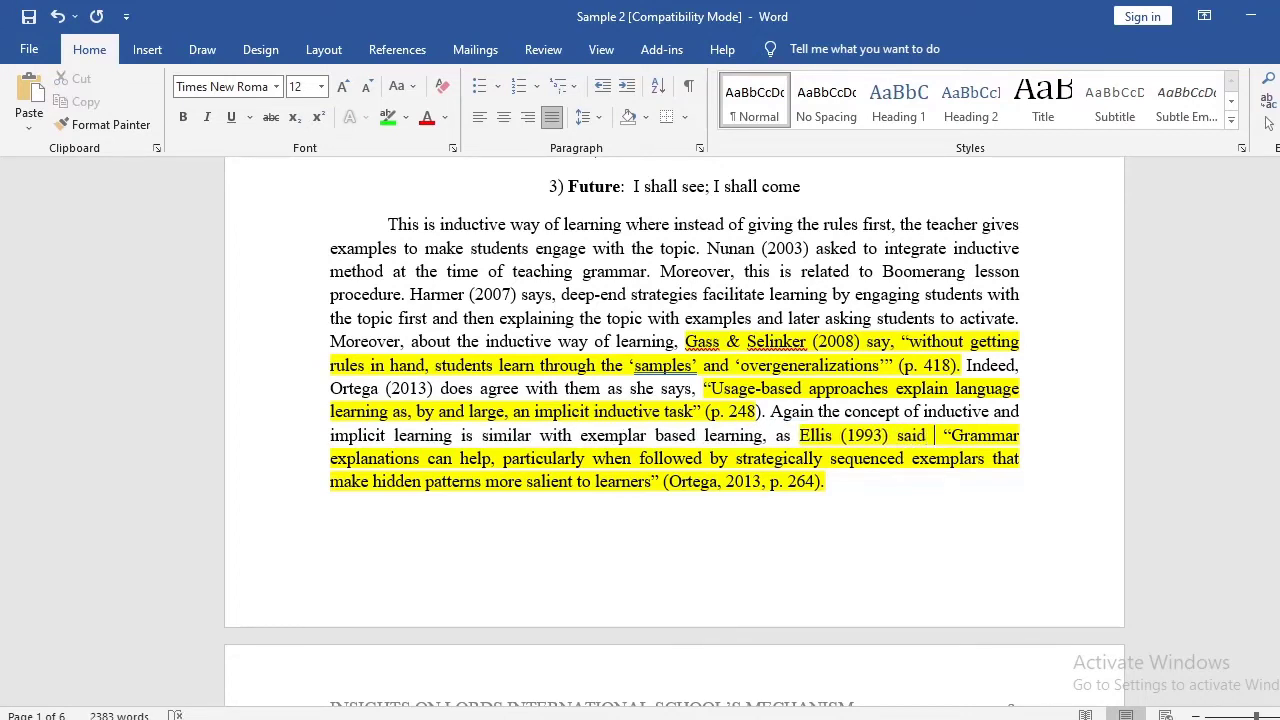
{"action": "type", "text": "that "}
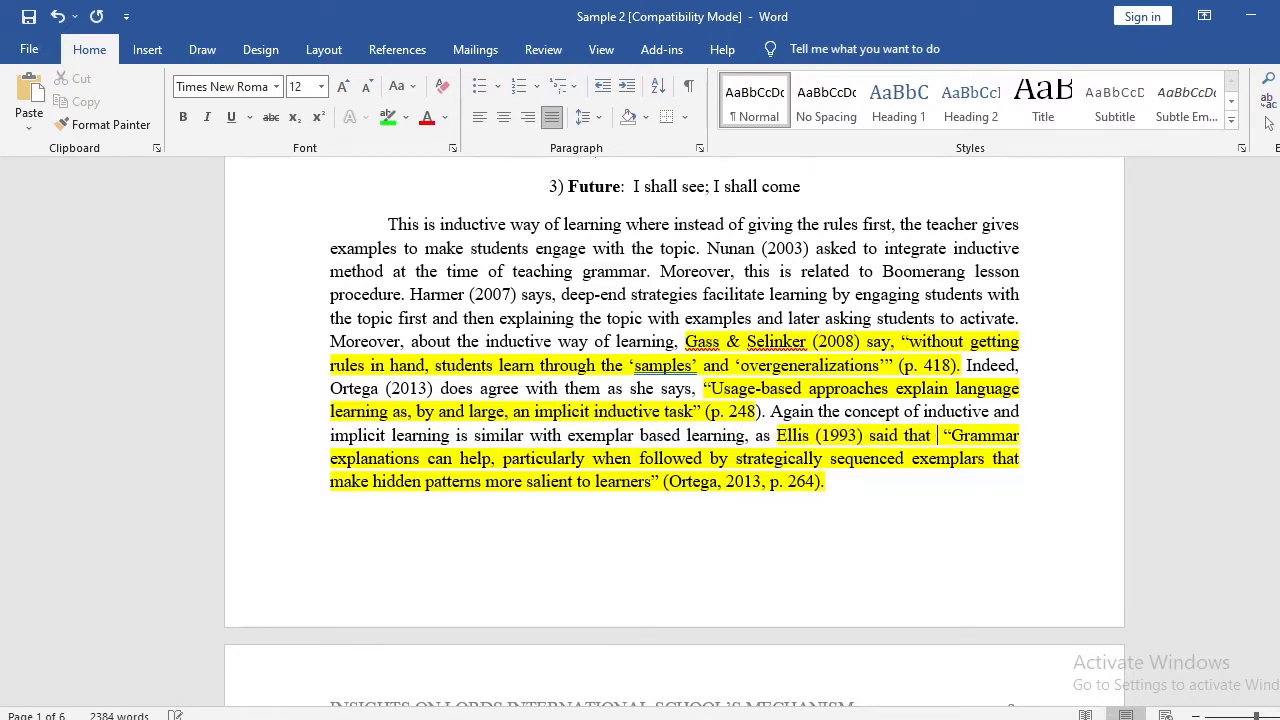
Continue the paraphrase after "said that" with "something that can aid is grammar explanations".
{"action": "type", "text": "something that can "}
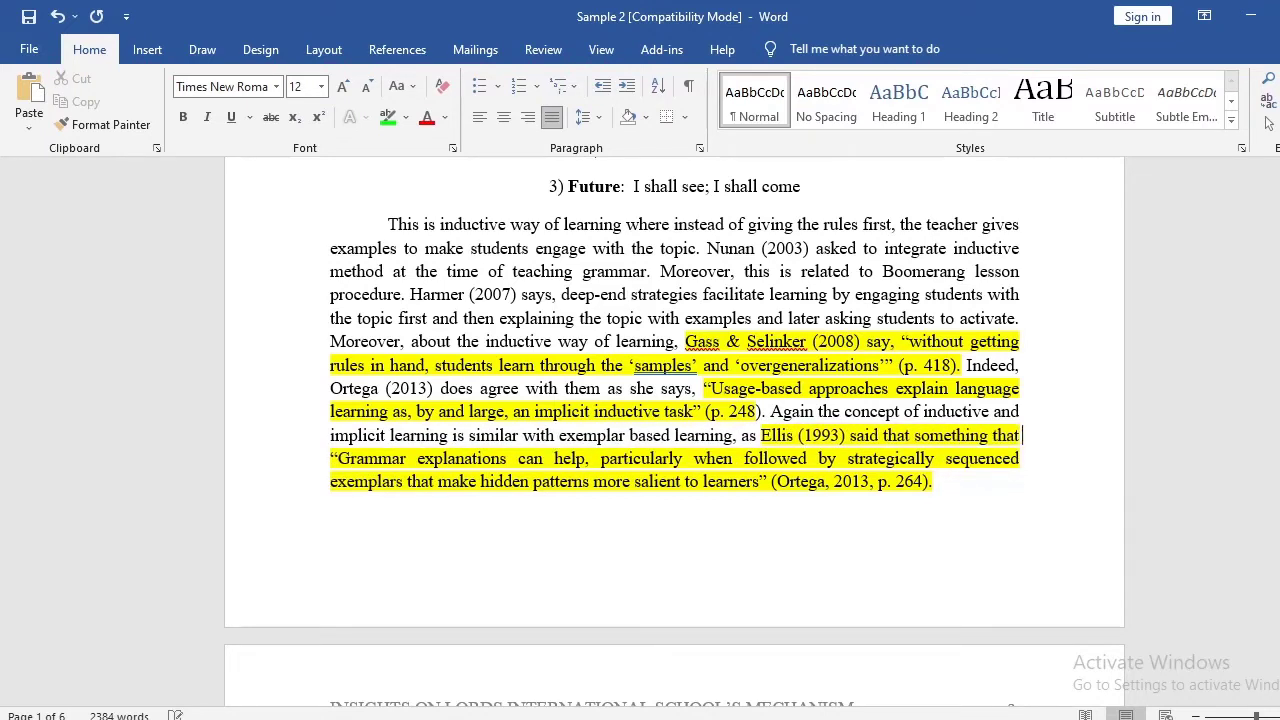
{"action": "type", "text": "be"}
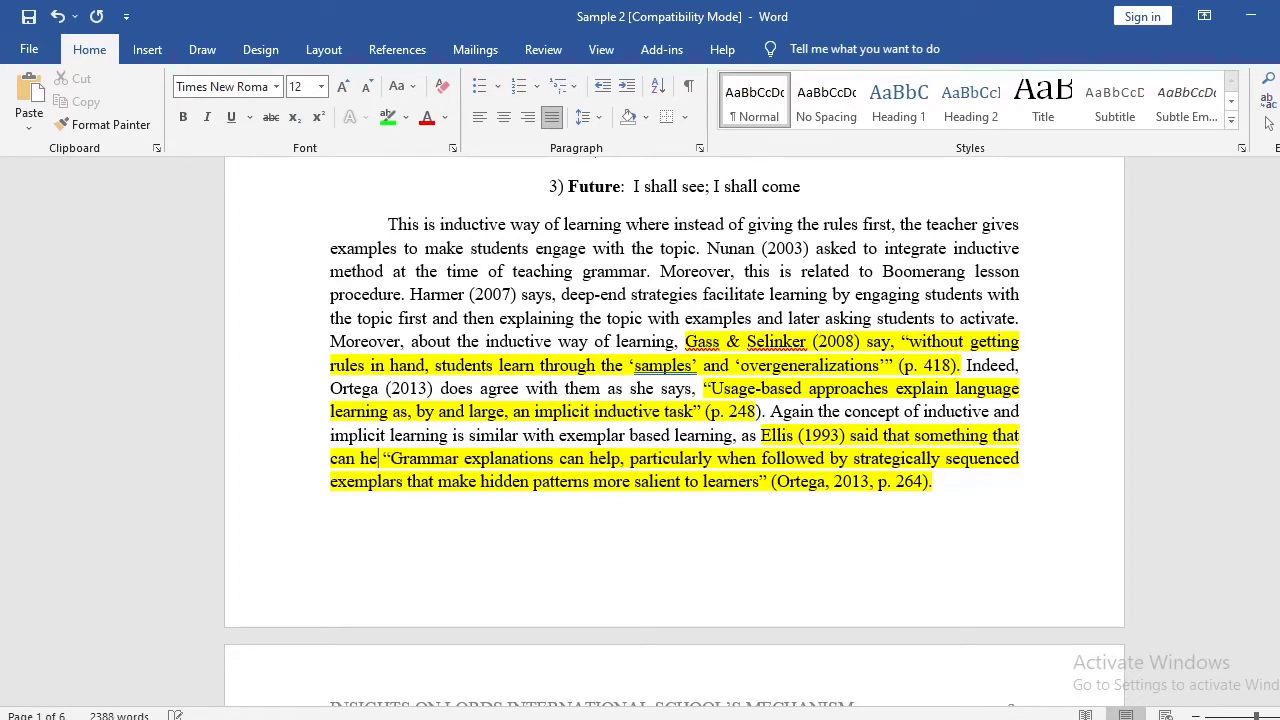
{"action": "key", "text": "BackSpace"}
{"action": "key", "text": "BackSpace"}
{"action": "type", "text": "aid is gra"}
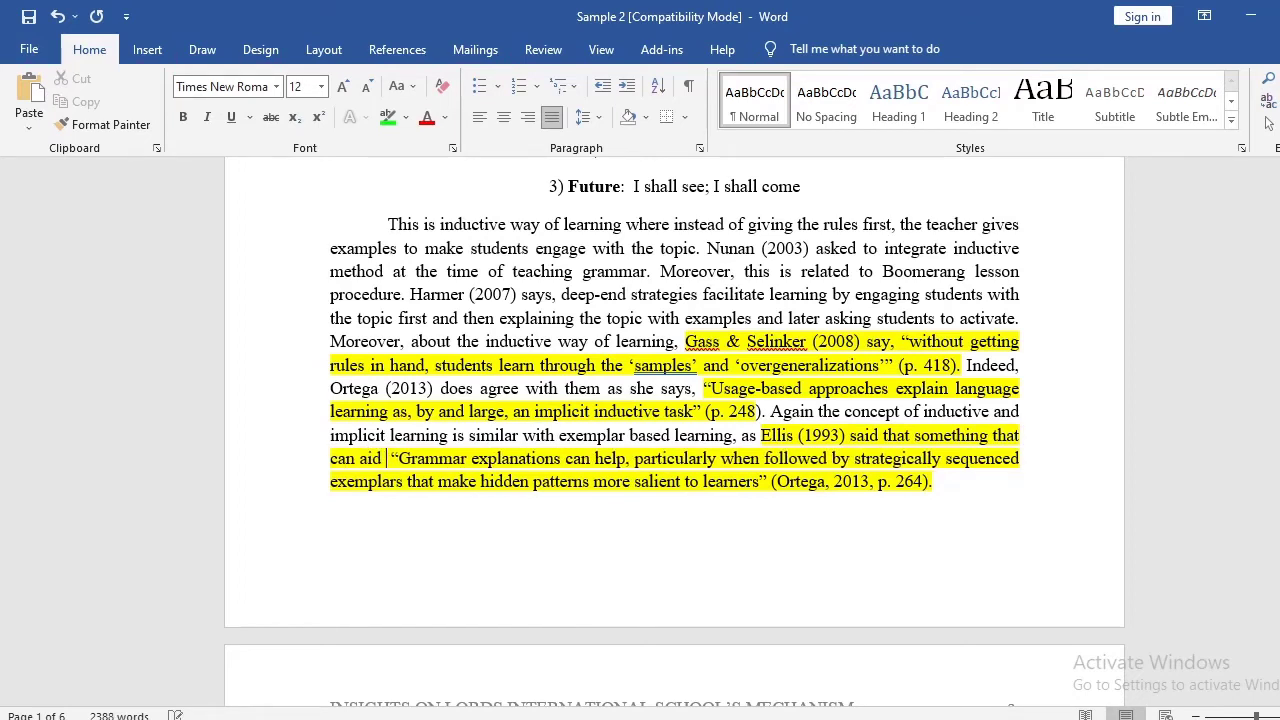
{"action": "type", "text": "mmar expla"}
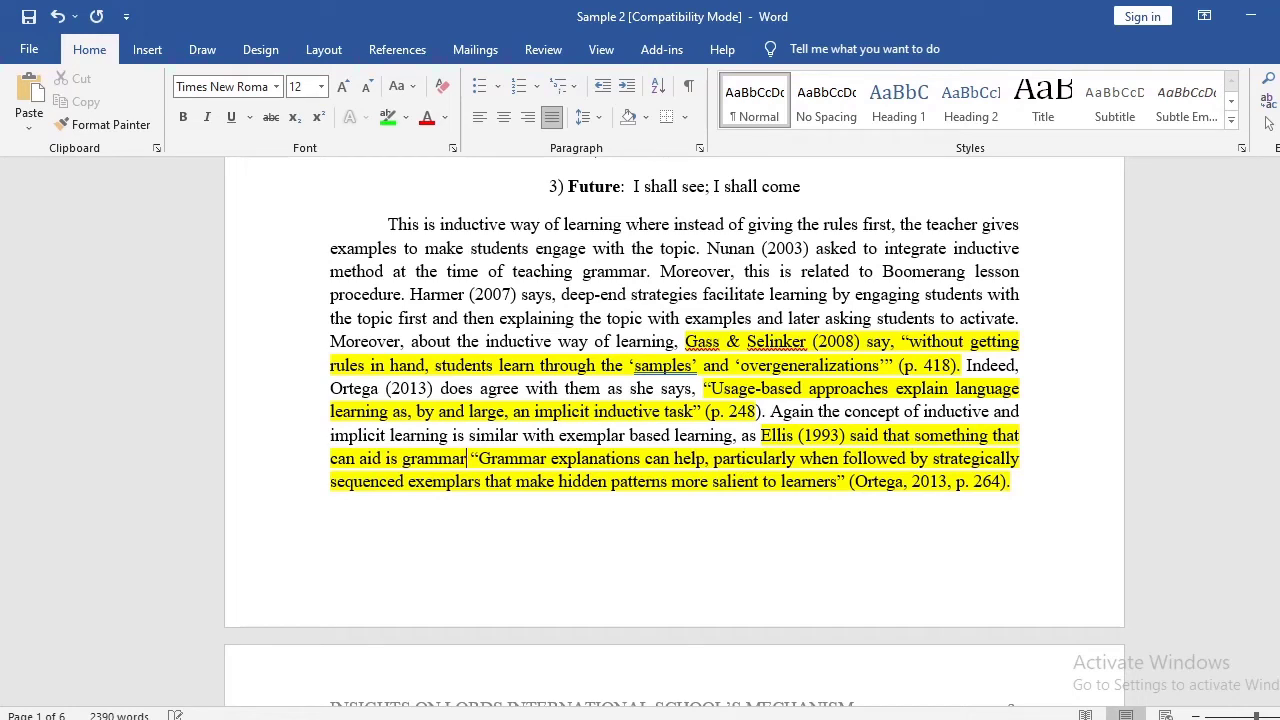
{"action": "type", "text": "nations"}
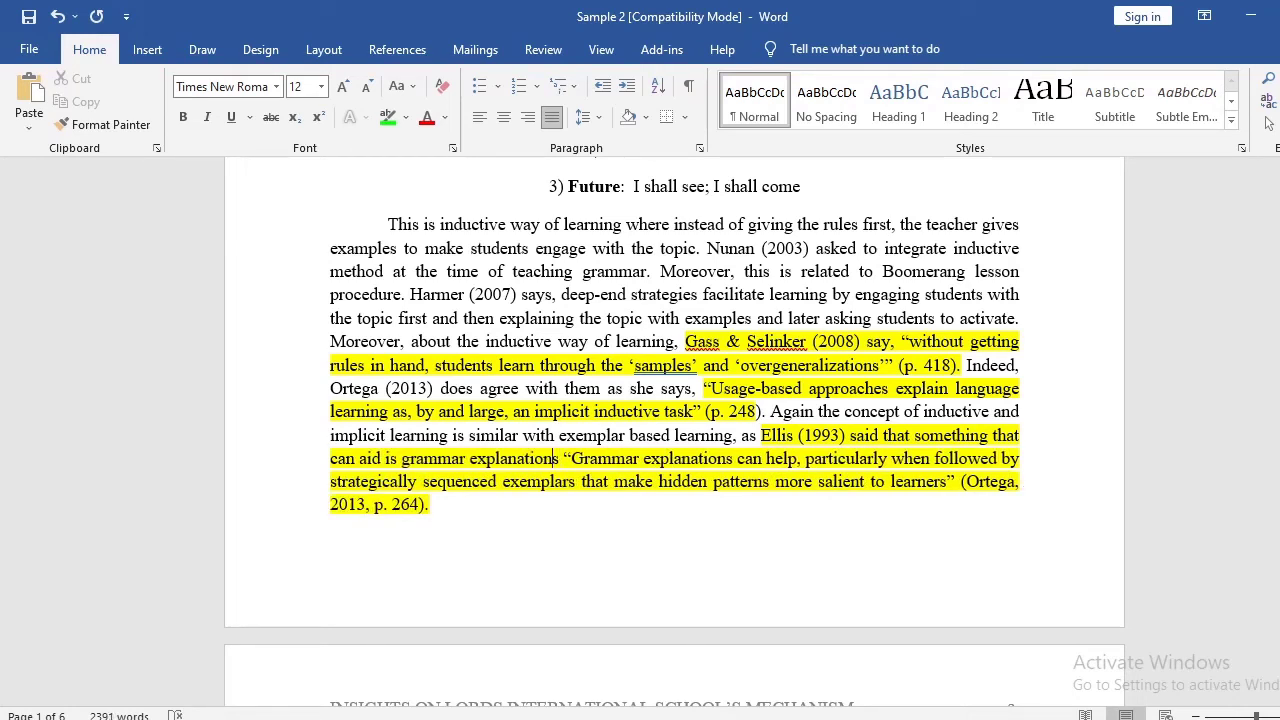
Change "grammar explanations" in the paraphrased part to "grammatical rule explanations".
{"action": "key", "text": "BackSpace"}
{"action": "type", "text": "tical ru"}
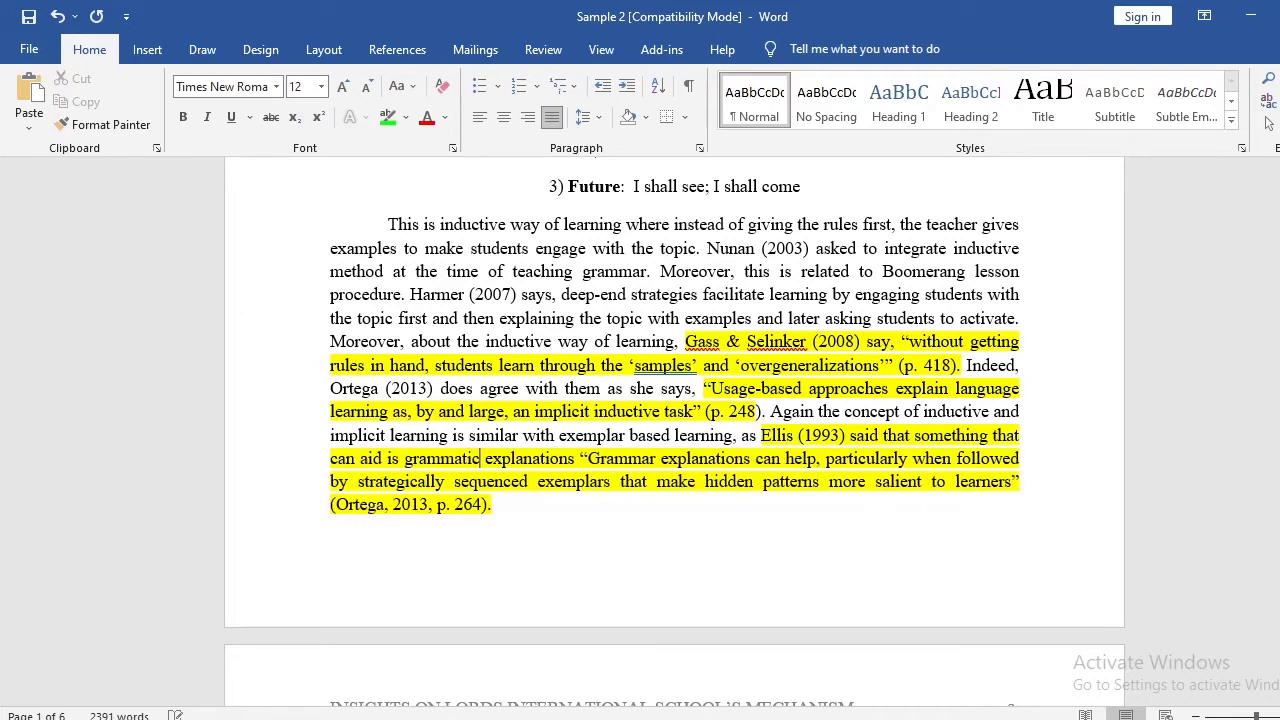
{"action": "type", "text": "le"}
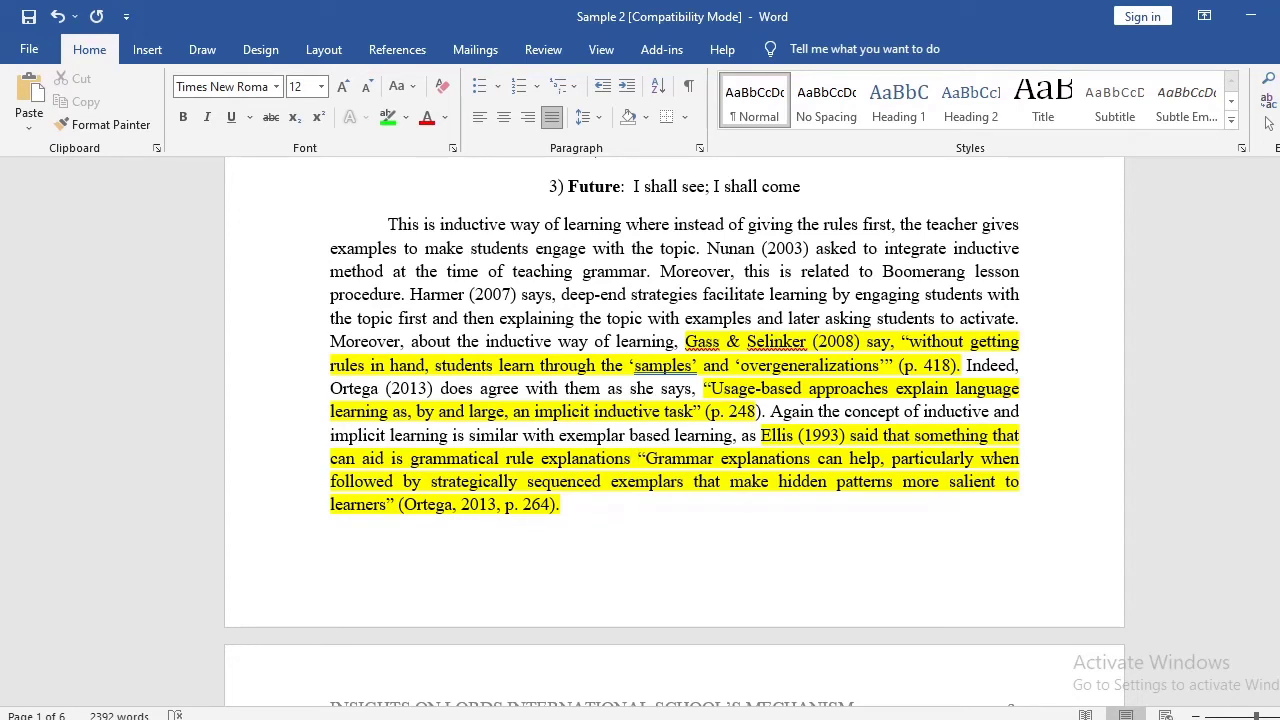
Add "especially" after "grammatical rule explanations", followed by an opening quotation mark.
{"action": "type", "text": "es"}
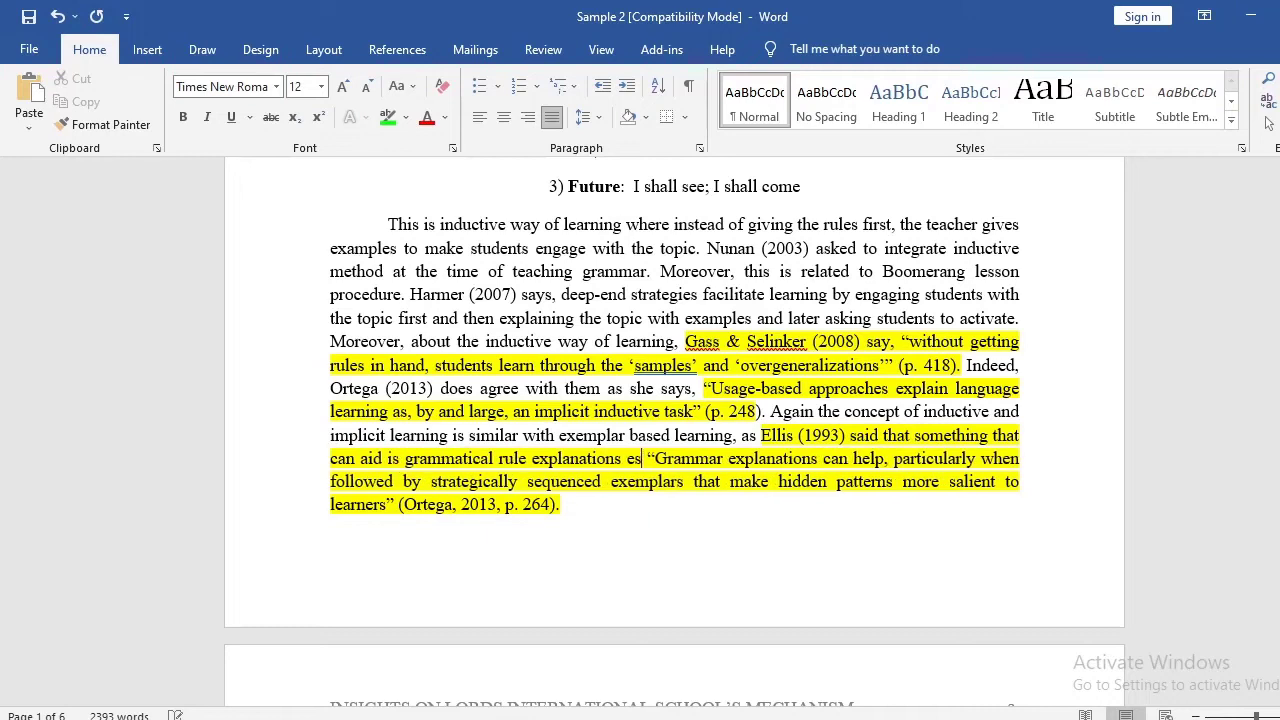
{"action": "type", "text": "pecially"}
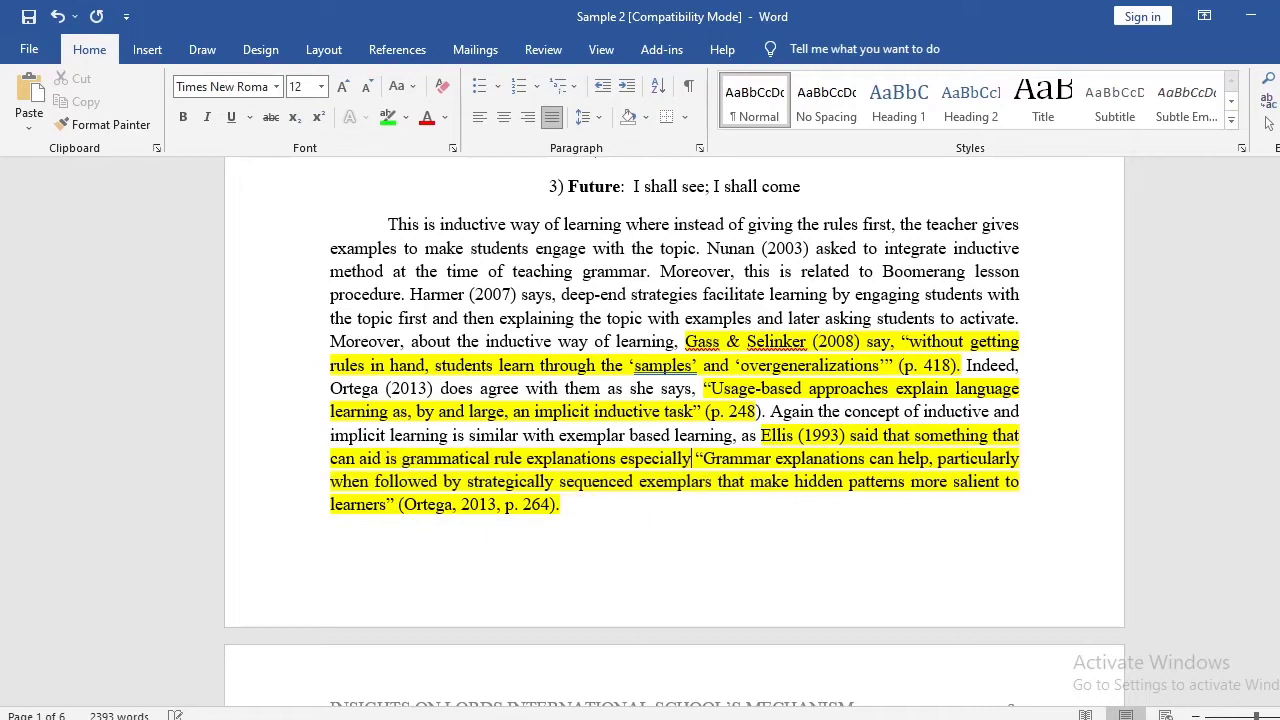
{"action": "type", "text": " w"}
{"action": "key", "text": "BackSpace"}
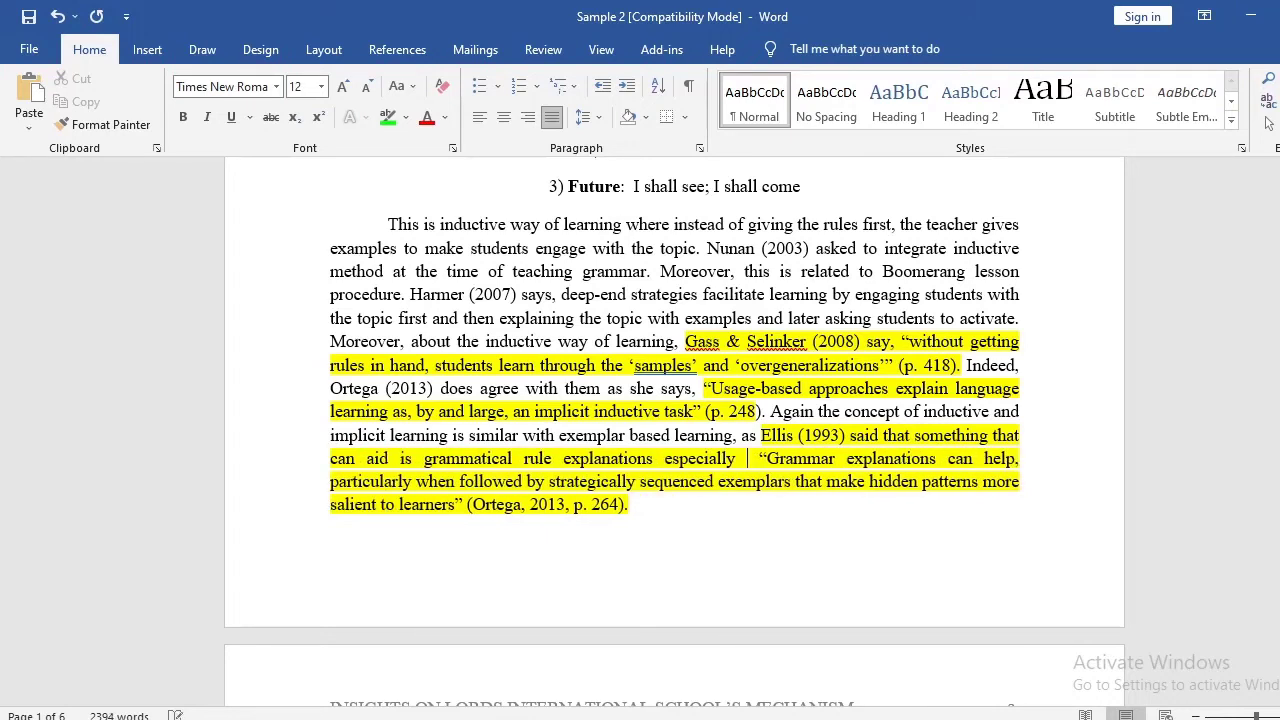
{"action": "type", "text": "\""}
Delete "Grammar explanations can help, particularly" with its old opening quotation mark so the quotation starts at "when followed by".
{"action": "key", "text": "shift+Left"}
{"action": "key", "text": "shift+Right"}
{"action": "key", "text": "shift+Right"}
{"action": "key", "text": "shift+Right"}
{"action": "key", "text": "shift+Right"}
{"action": "key", "text": "shift+Right"}
{"action": "key", "text": "shift+Right"}
{"action": "key", "text": "shift+Right"}
{"action": "key", "text": "shift+Right"}
{"action": "key", "text": "shift+Right"}
{"action": "key", "text": "shift+Right"}
{"action": "key", "text": "shift+Right"}
{"action": "key", "text": "shift+Right"}
{"action": "key", "text": "shift+Right"}
{"action": "key", "text": "shift+Right"}
{"action": "key", "text": "shift+Right"}
{"action": "key", "text": "shift+Right"}
{"action": "key", "text": "shift+Right"}
{"action": "key", "text": "shift+Right"}
{"action": "key", "text": "shift+Right"}
{"action": "key", "text": "shift+Right"}
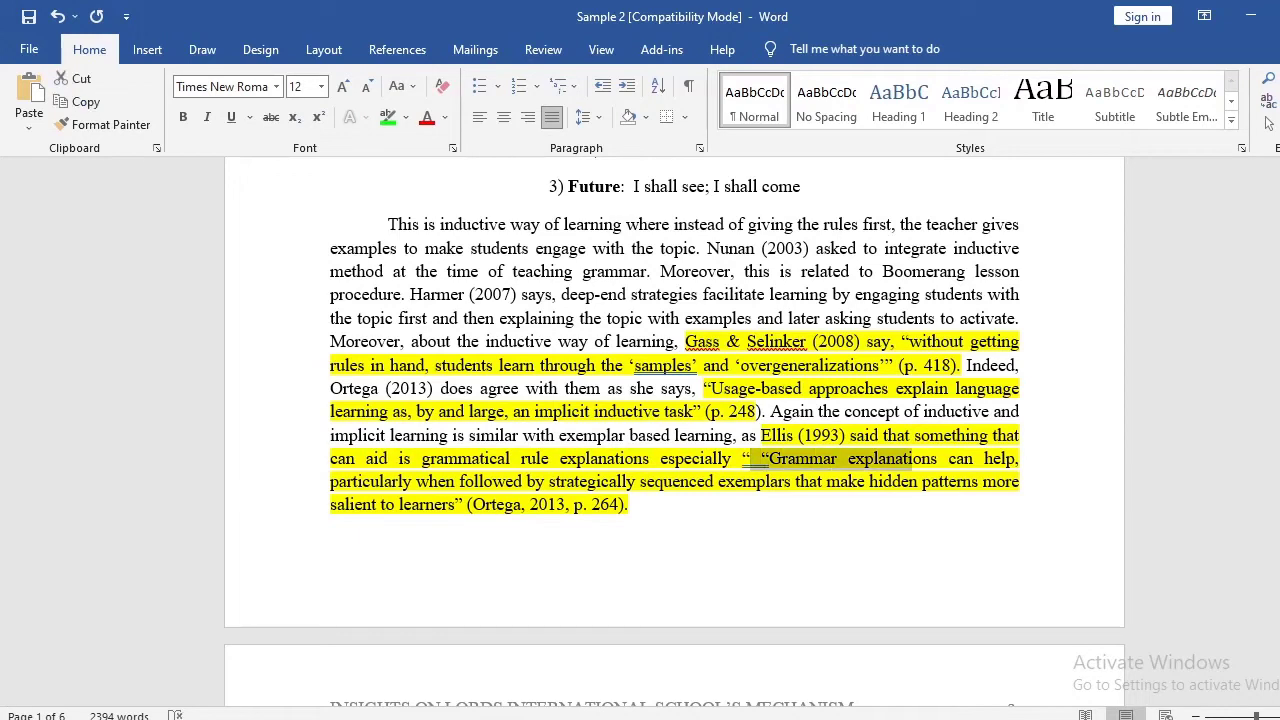
{"action": "key", "text": "shift+Right"}
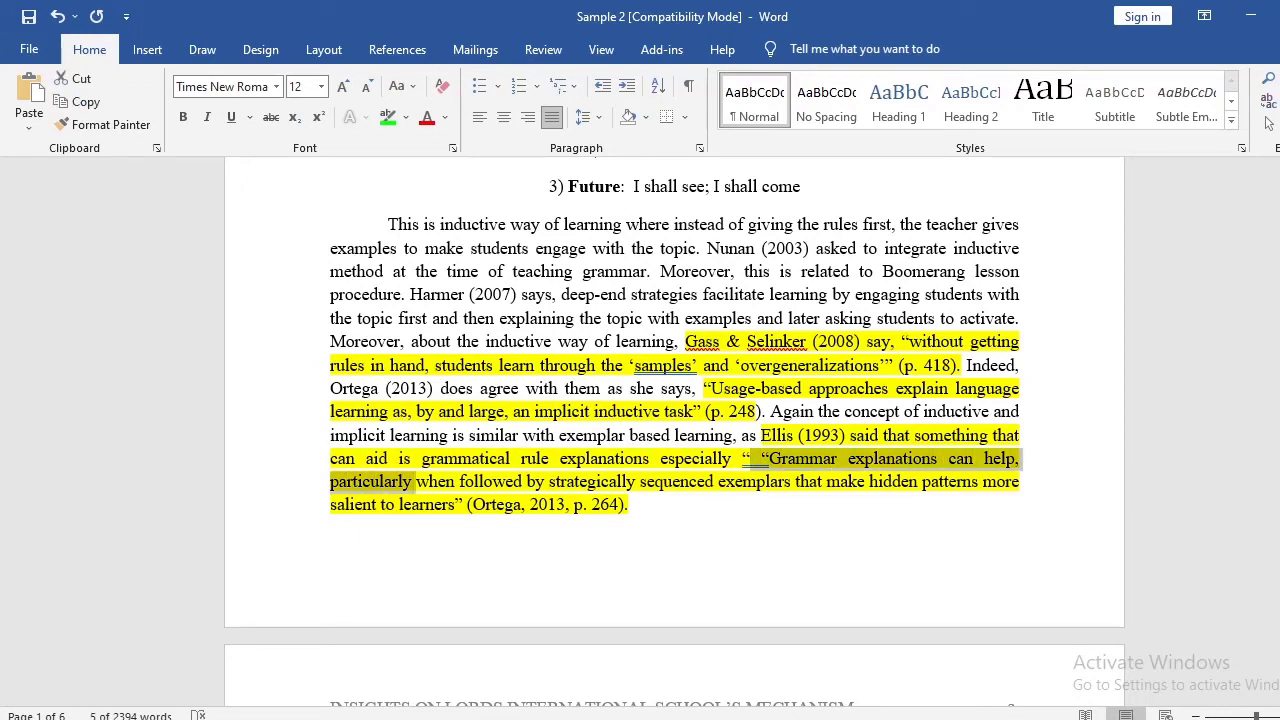
{"action": "key", "text": "BackSpace"}
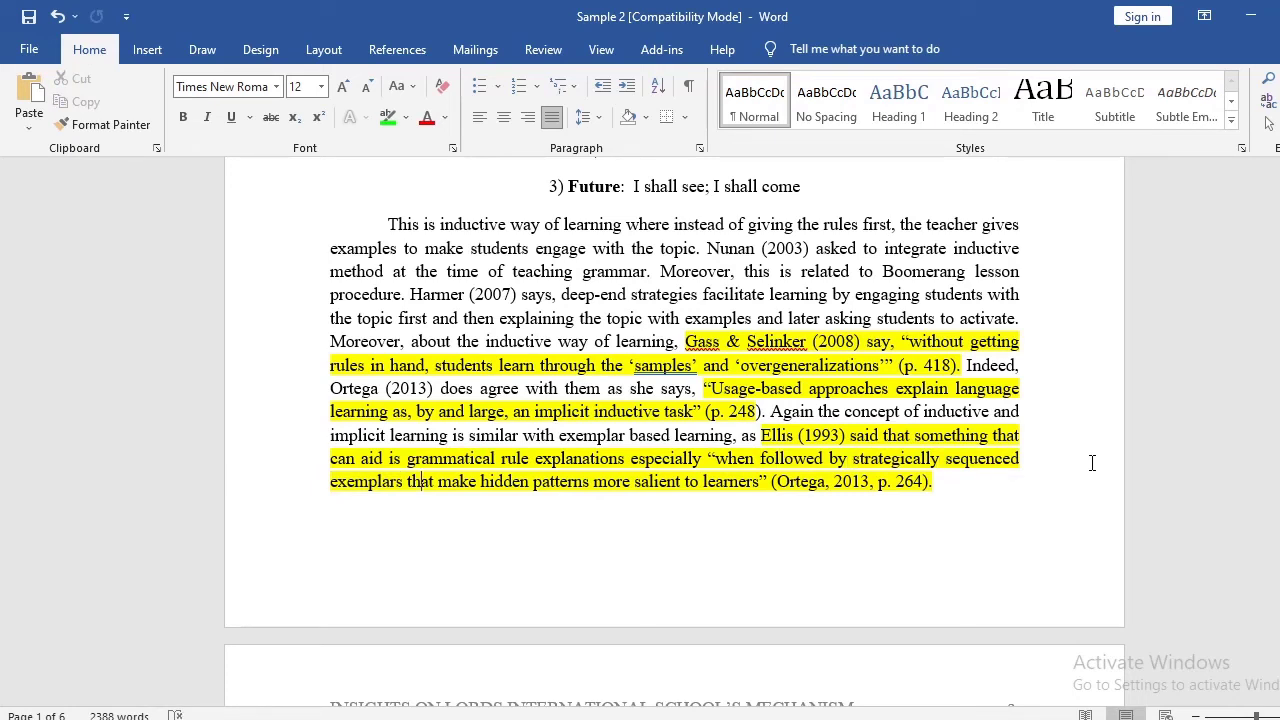
Close the quotation after "exemplars" and start the paraphrased ending with "which highlight".
{"action": "type", "text": "\""}
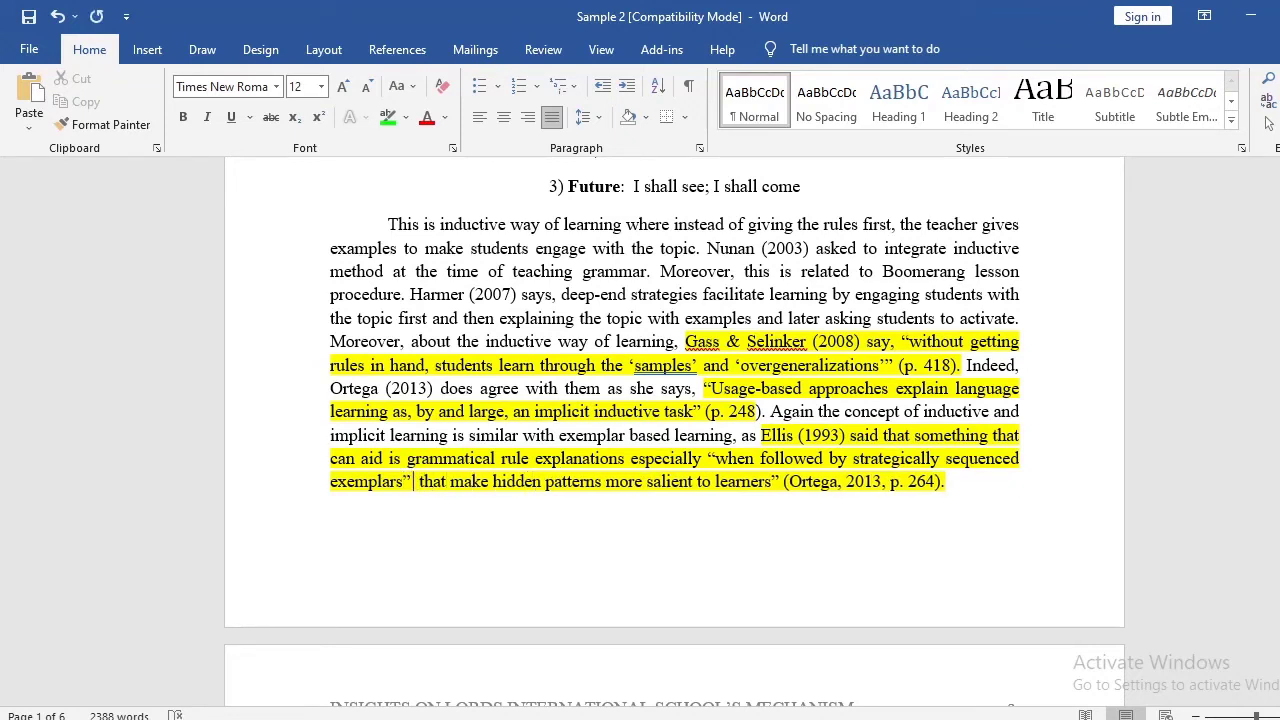
{"action": "type", "text": " t"}
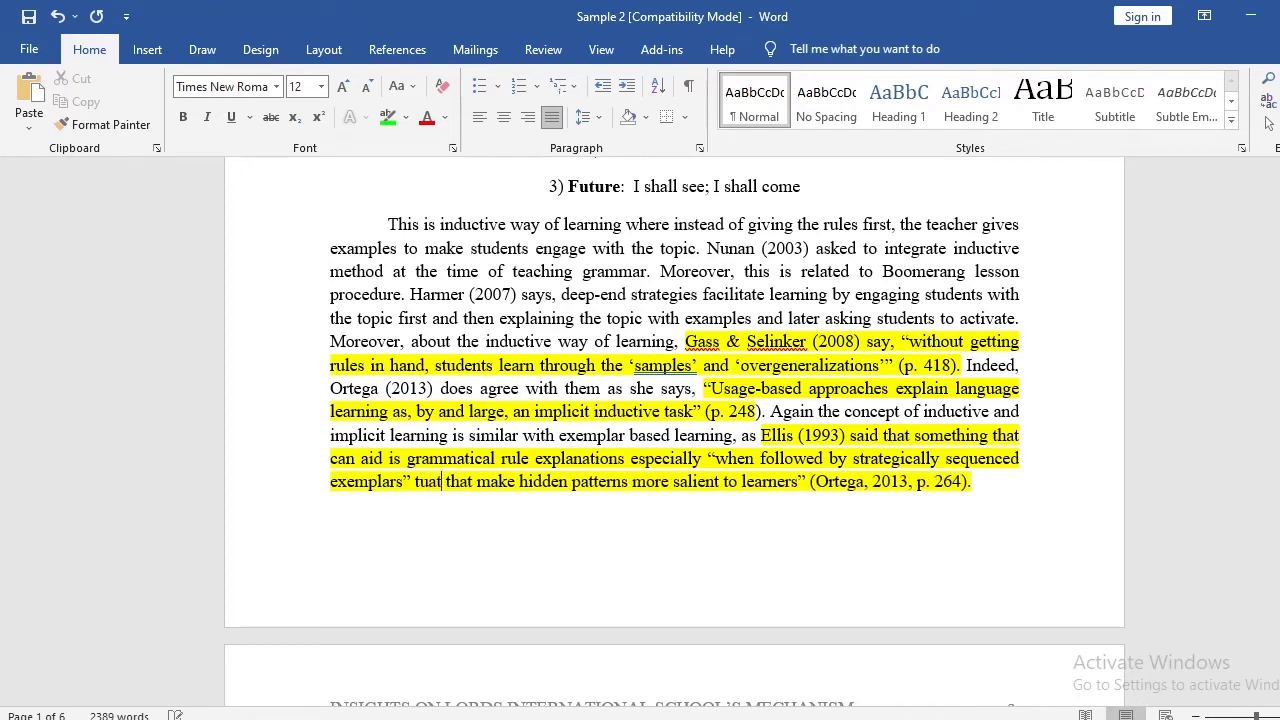
{"action": "key", "text": "BackSpace"}
{"action": "type", "text": "which high"}
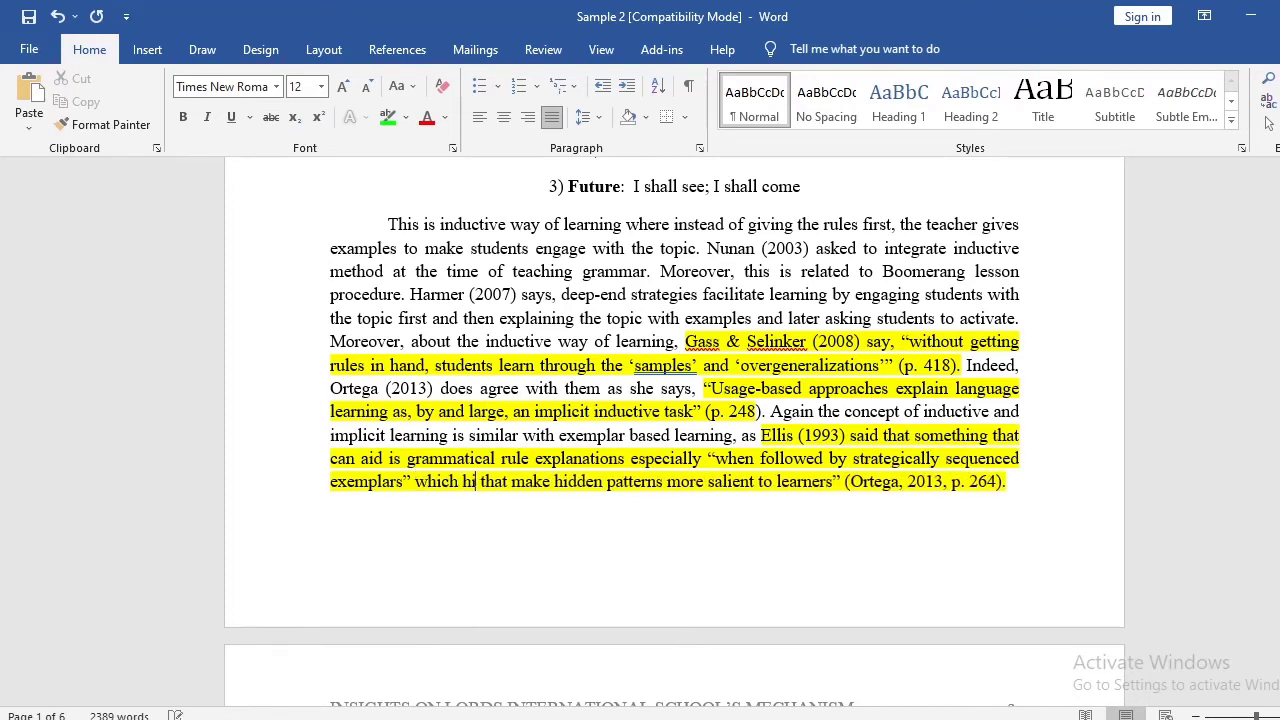
{"action": "type", "text": "light "}
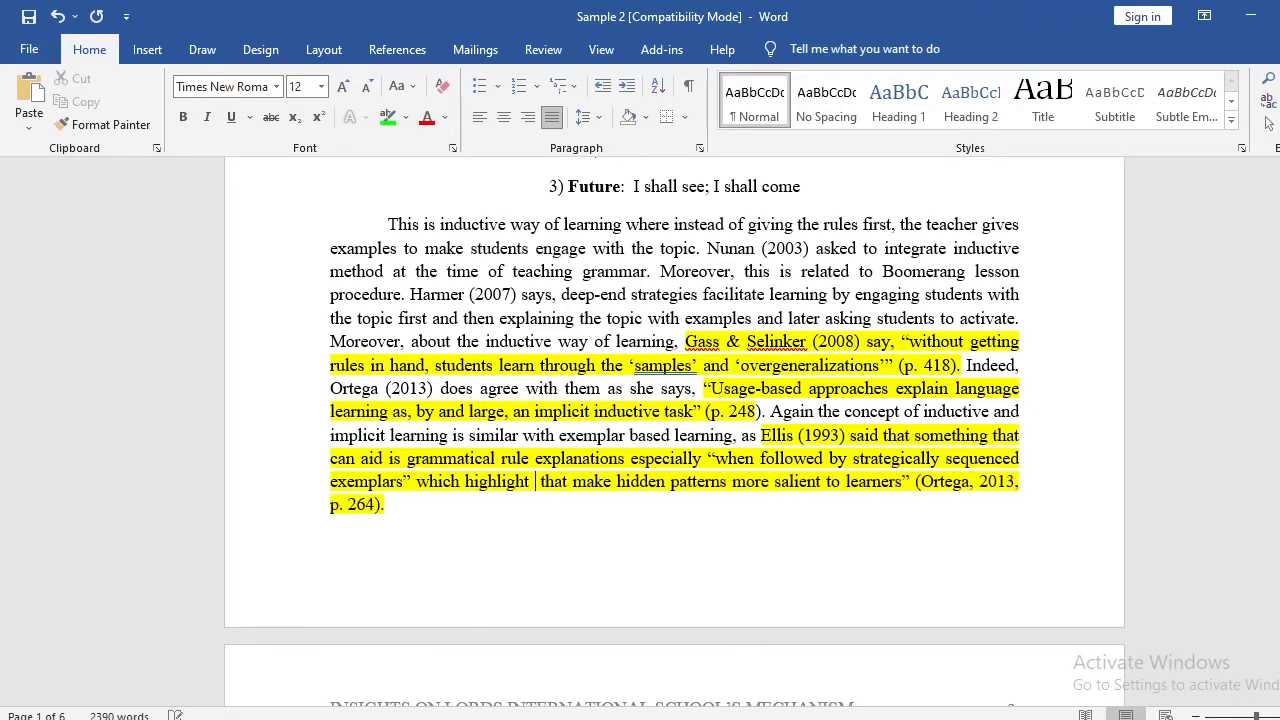
Continue the paraphrase after "which highlight" with "to students the required grammatical items.".
{"action": "type", "text": "t"}
{"action": "key", "text": "BackSpace"}
{"action": "type", "text": "to stude"}
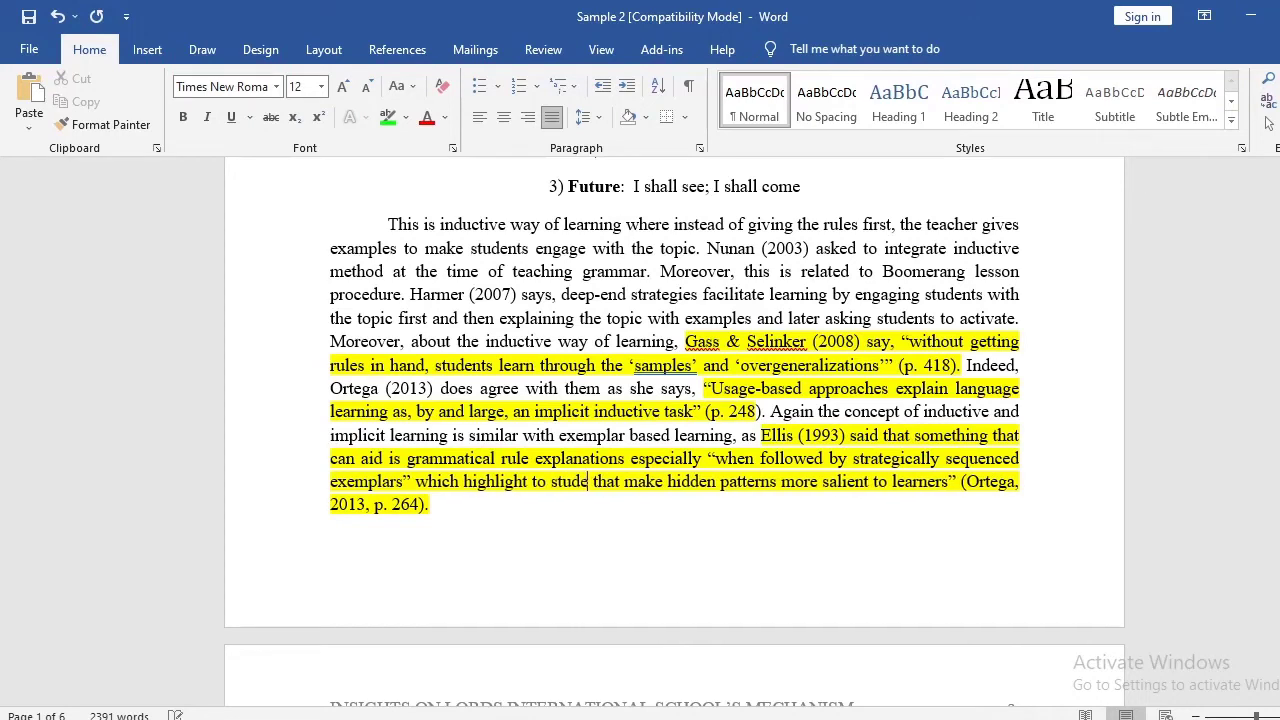
{"action": "type", "text": "nts the "}
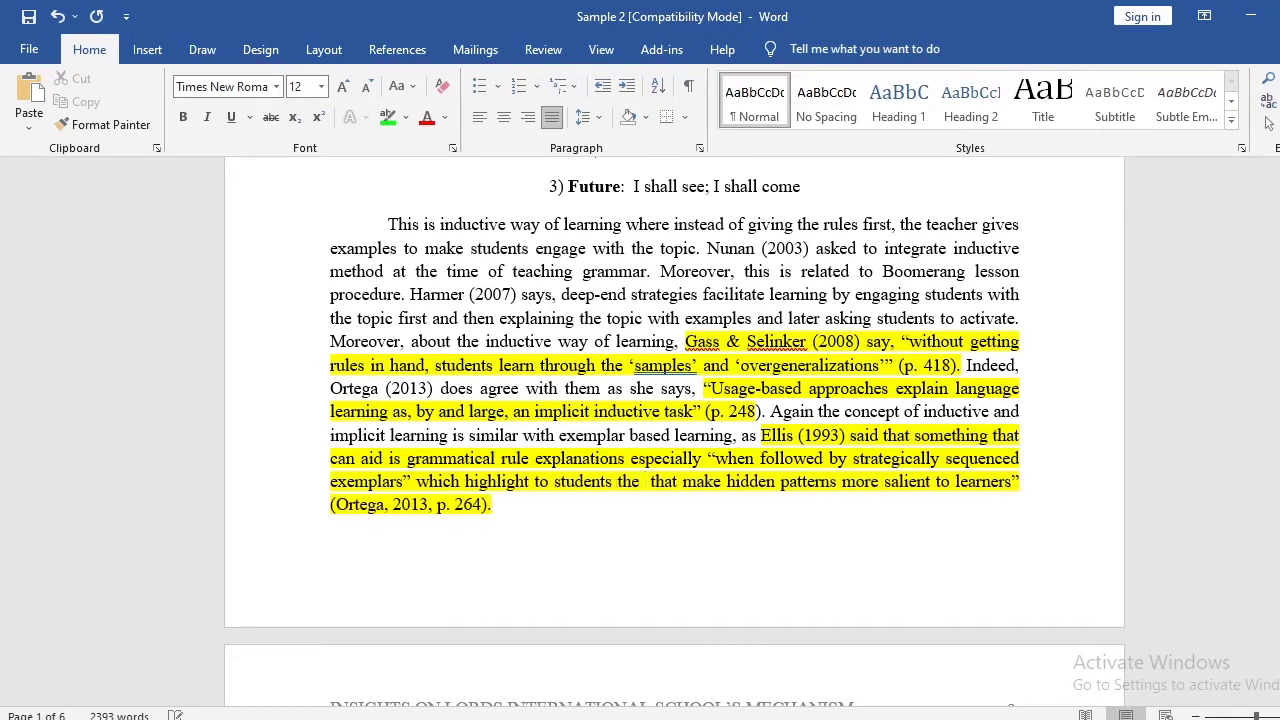
{"action": "type", "text": "i"}
{"action": "key", "text": "BackSpace"}
{"action": "type", "text": "required "}
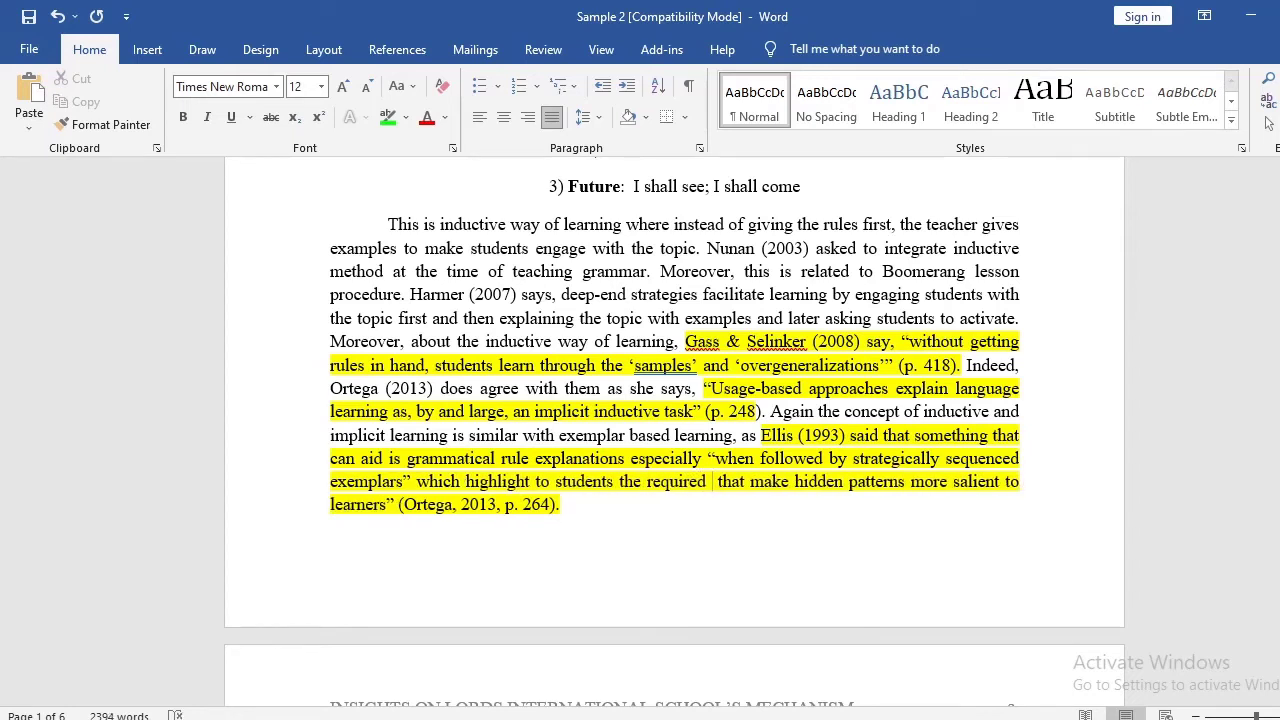
{"action": "type", "text": "grammatical "}
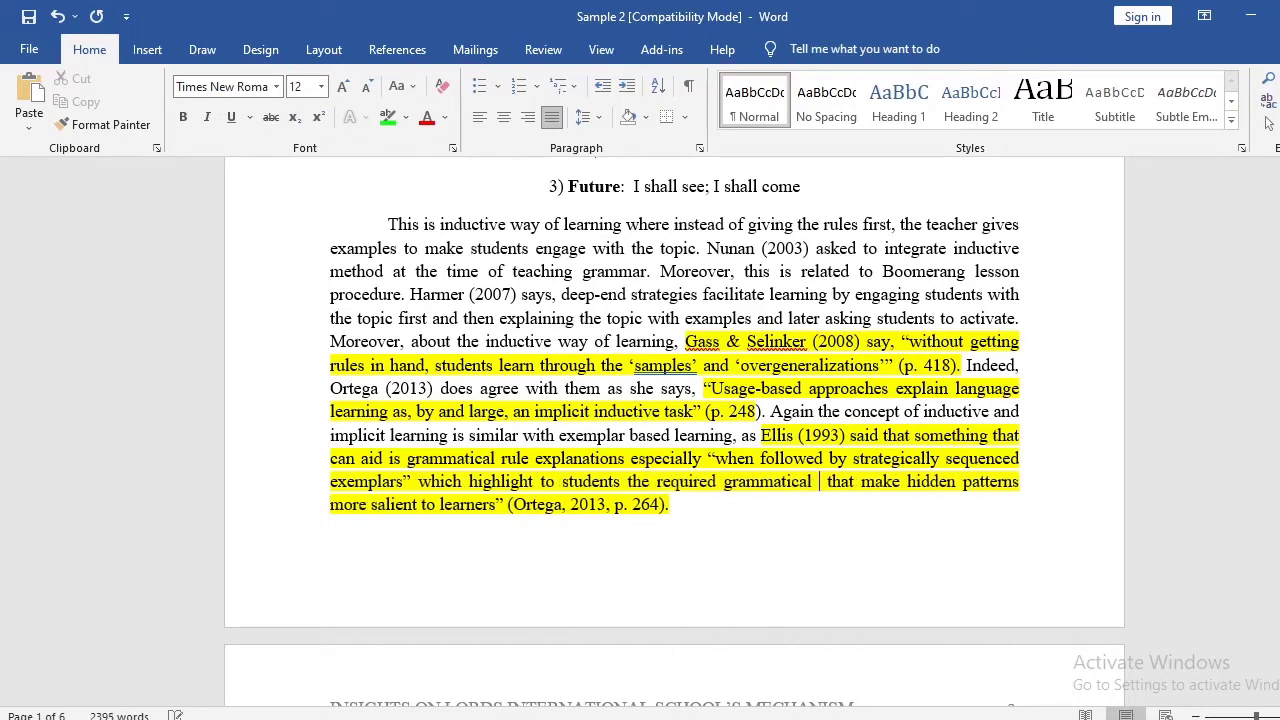
{"action": "type", "text": "items."}
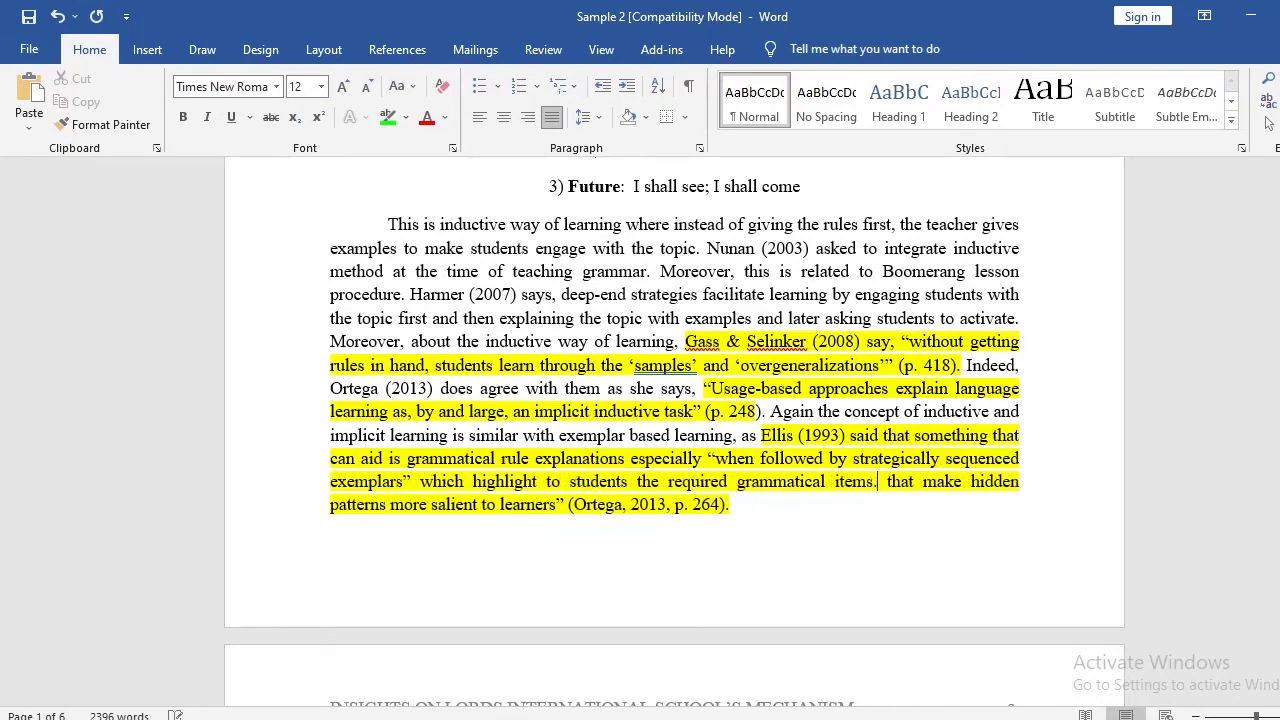
Delete the leftover original wording "that make hidden patterns more salient to learners" with its closing quotation mark, keeping the citation.
{"action": "key", "text": "ctrl+shift+Down"}
{"action": "key", "text": "ctrl+shift+Left"}
{"action": "key", "text": "ctrl+shift+Left"}
{"action": "key", "text": "ctrl+shift+Left"}
{"action": "key", "text": "ctrl+shift+Left"}
{"action": "key", "text": "ctrl+shift+Left"}
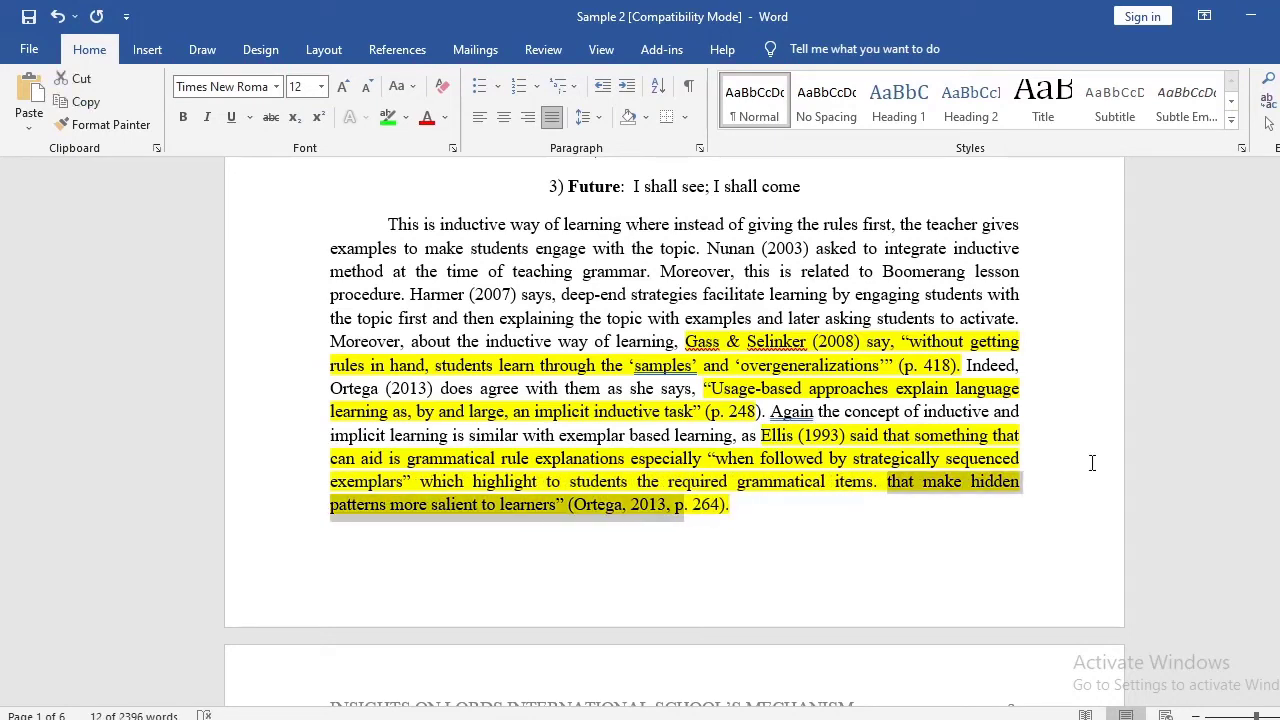
{"action": "key", "text": "shift+Left"}
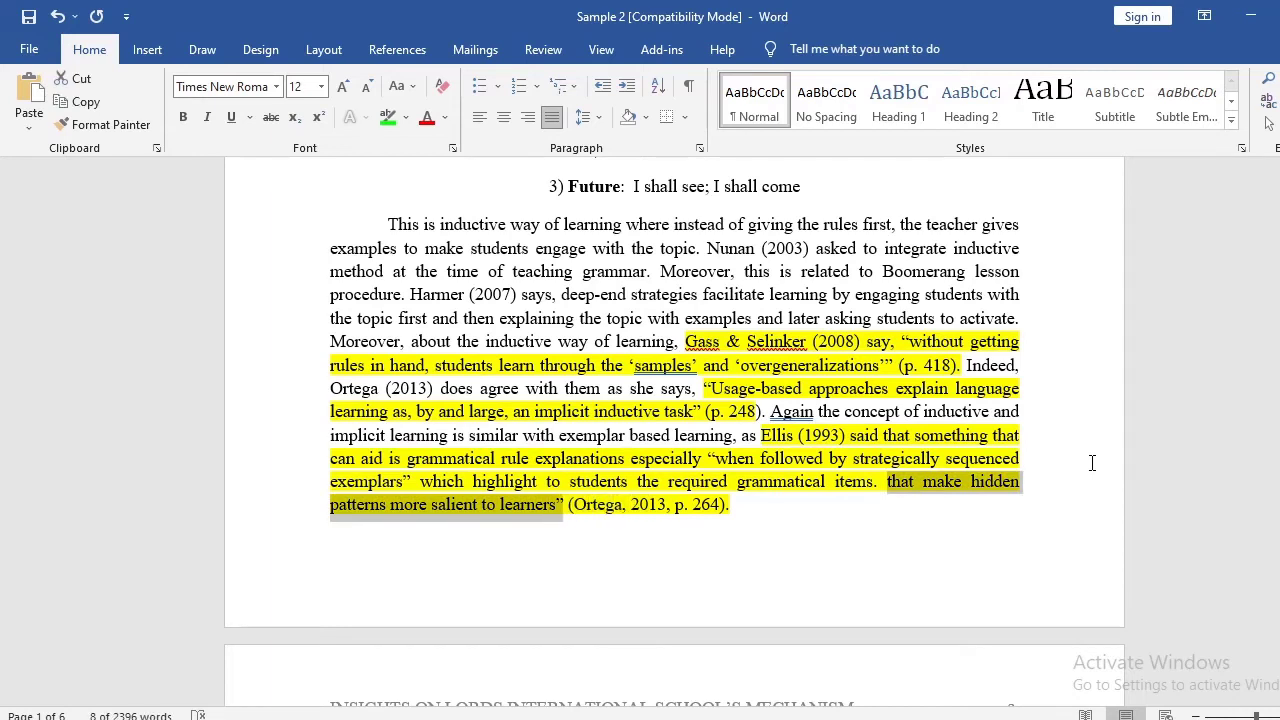
{"action": "key", "text": "Delete"}
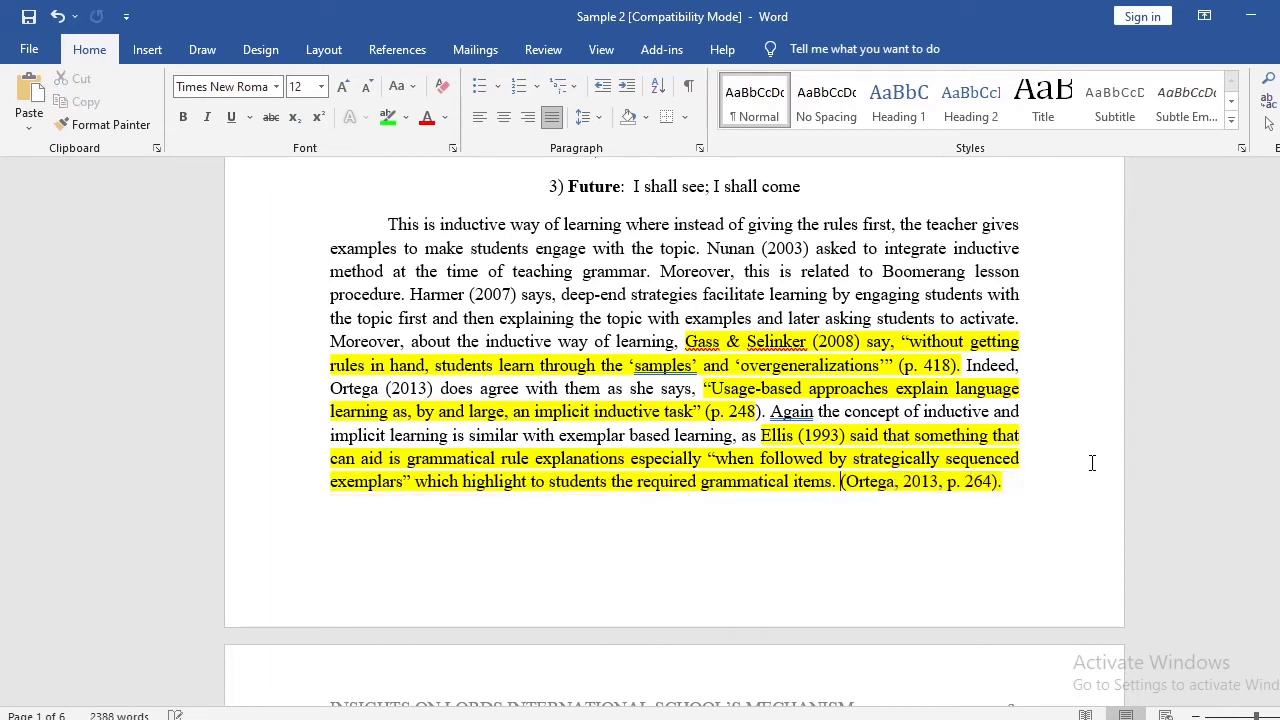
Replace the full stop after "grammatical items" with a closing quotation mark before the citation.
{"action": "key", "text": "Delete"}
{"action": "key", "text": "Delete"}
{"action": "type", "text": "\""}
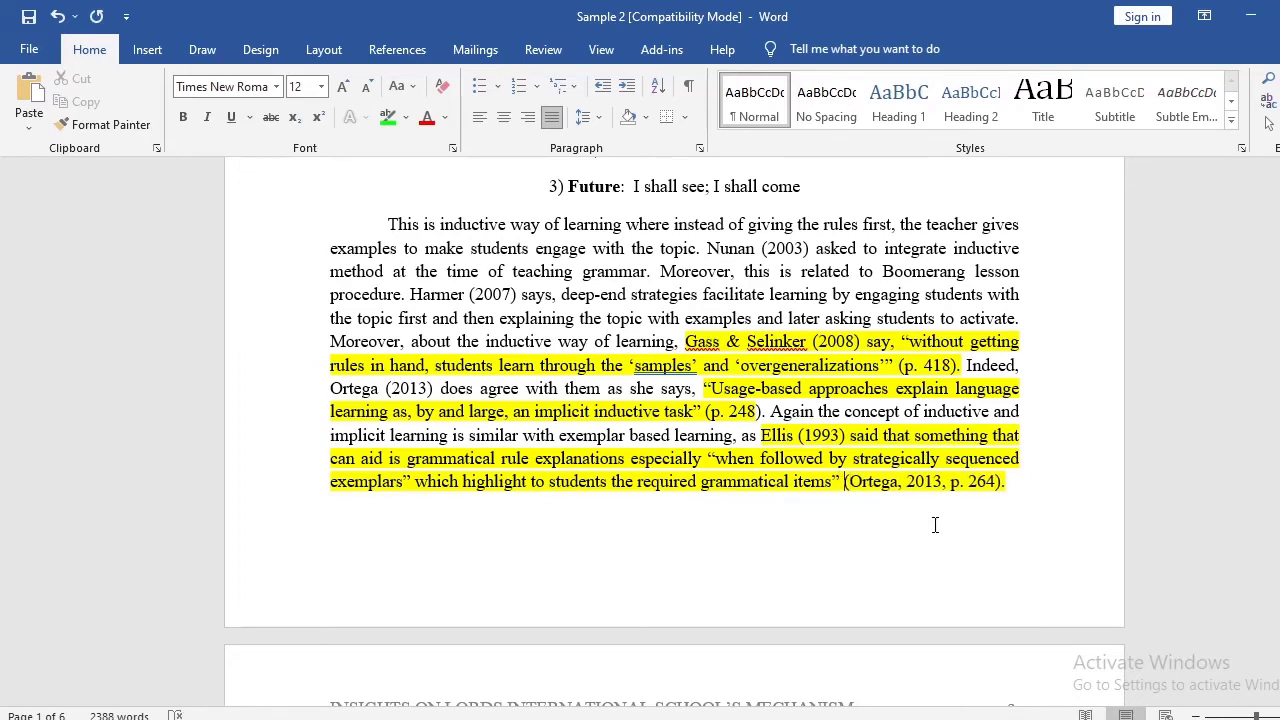
Remove the unneeded closing quotation mark after "grammatical items" so the paraphrased ending stands outside quotation marks.
{"action": "scroll", "coordinate": [935, 525], "scroll_direction": "down", "scroll_amount": 1}
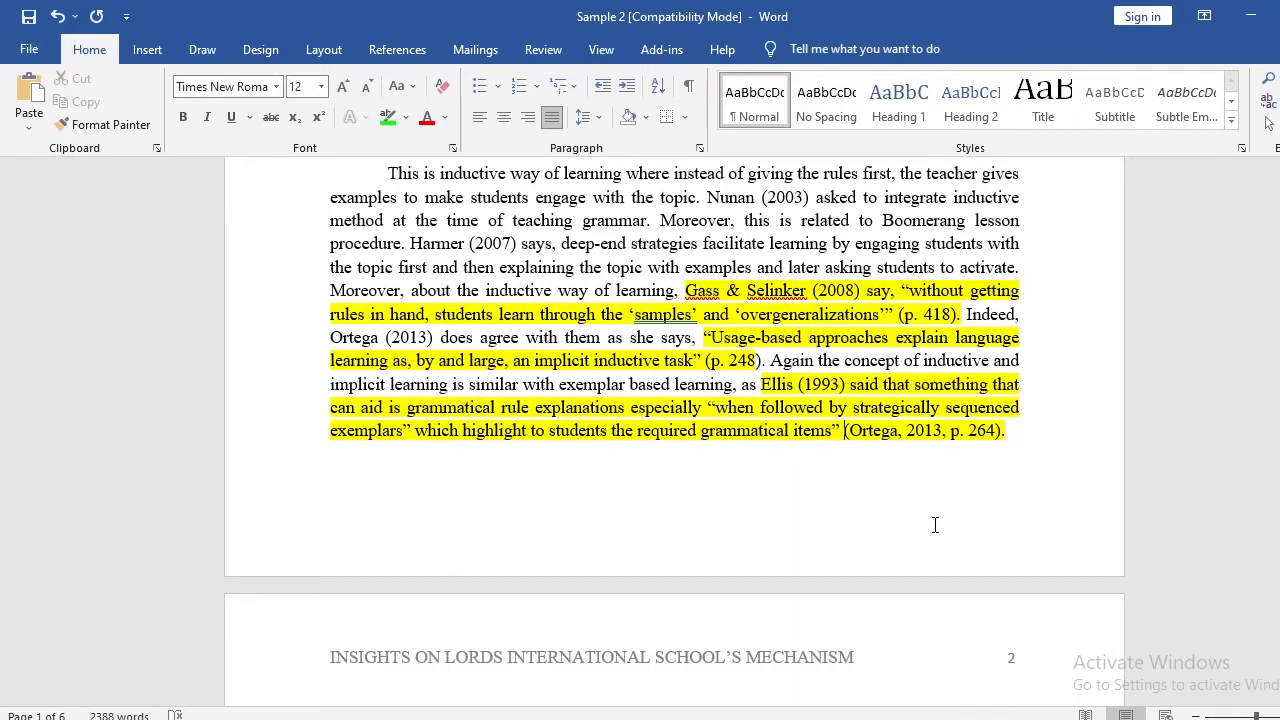
{"action": "scroll", "coordinate": [904, 449], "scroll_direction": "down", "scroll_amount": 6}
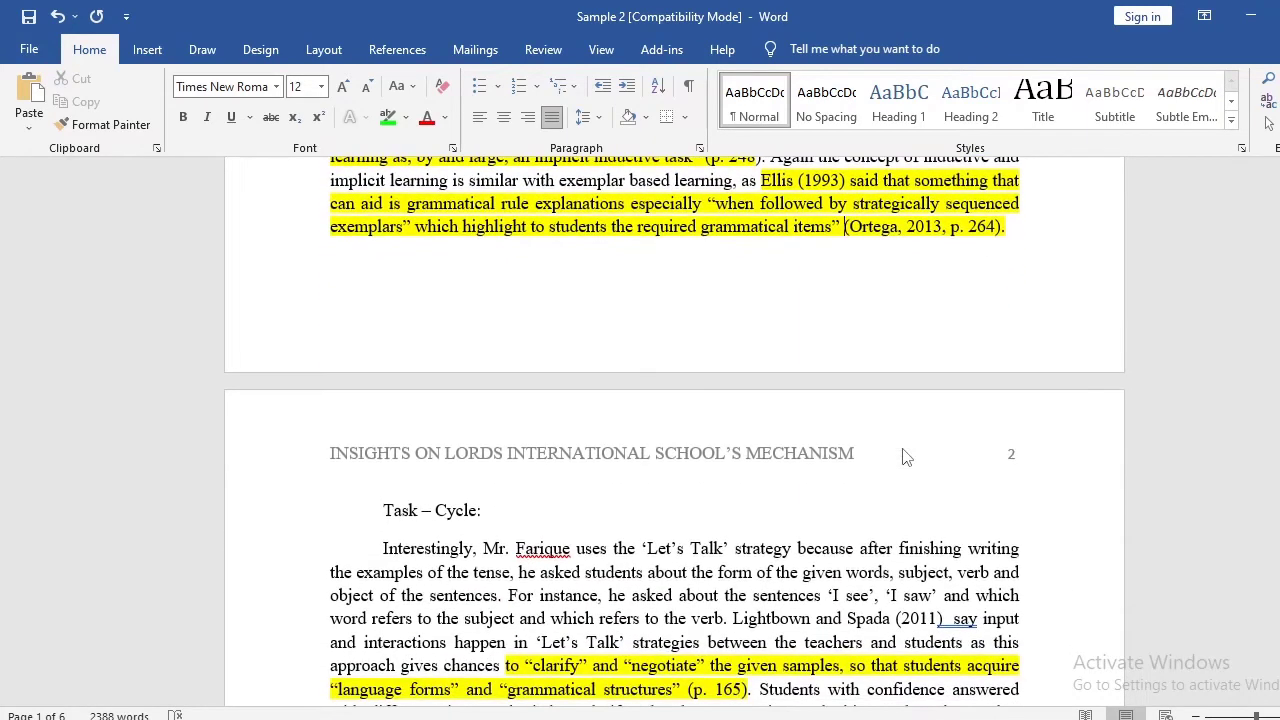
{"action": "scroll", "coordinate": [904, 449], "scroll_direction": "up", "scroll_amount": 2}
{"action": "scroll", "coordinate": [904, 448], "scroll_direction": "up", "scroll_amount": 4}
{"action": "scroll", "coordinate": [883, 420], "scroll_direction": "down", "scroll_amount": 3}
{"action": "scroll", "coordinate": [905, 352], "scroll_direction": "up", "scroll_amount": 1}
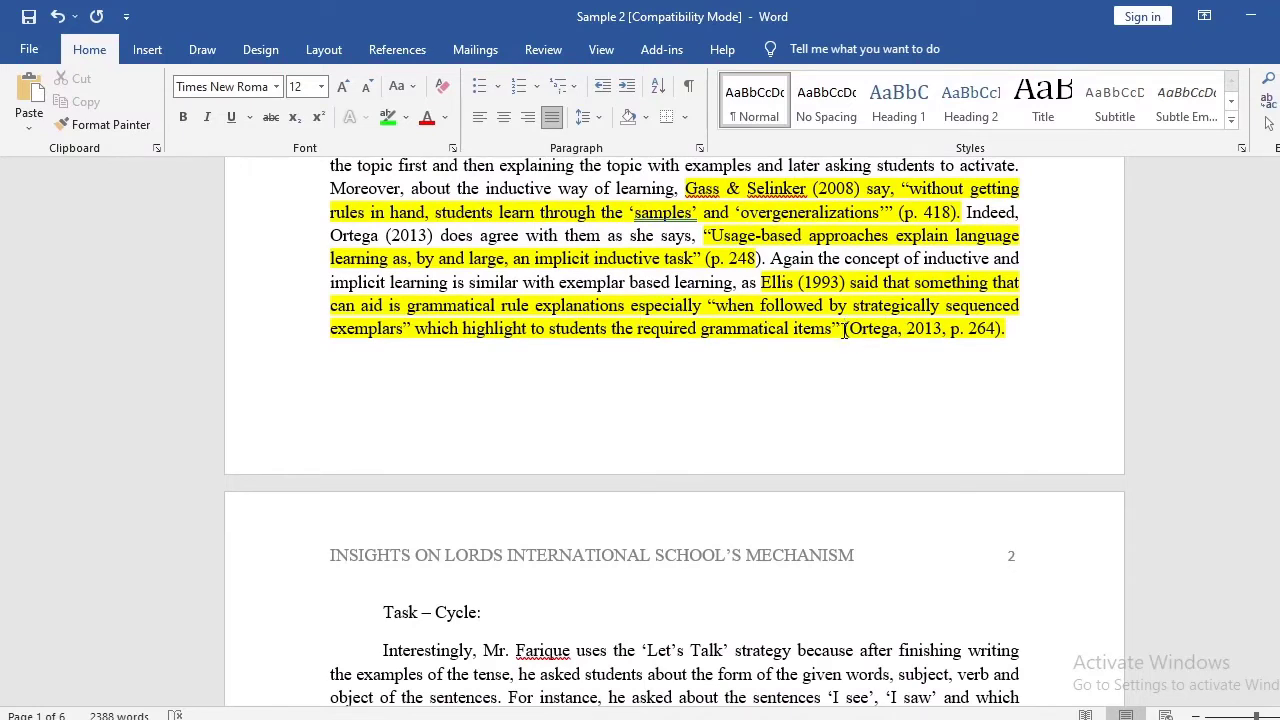
{"action": "key", "text": "BackSpace"}
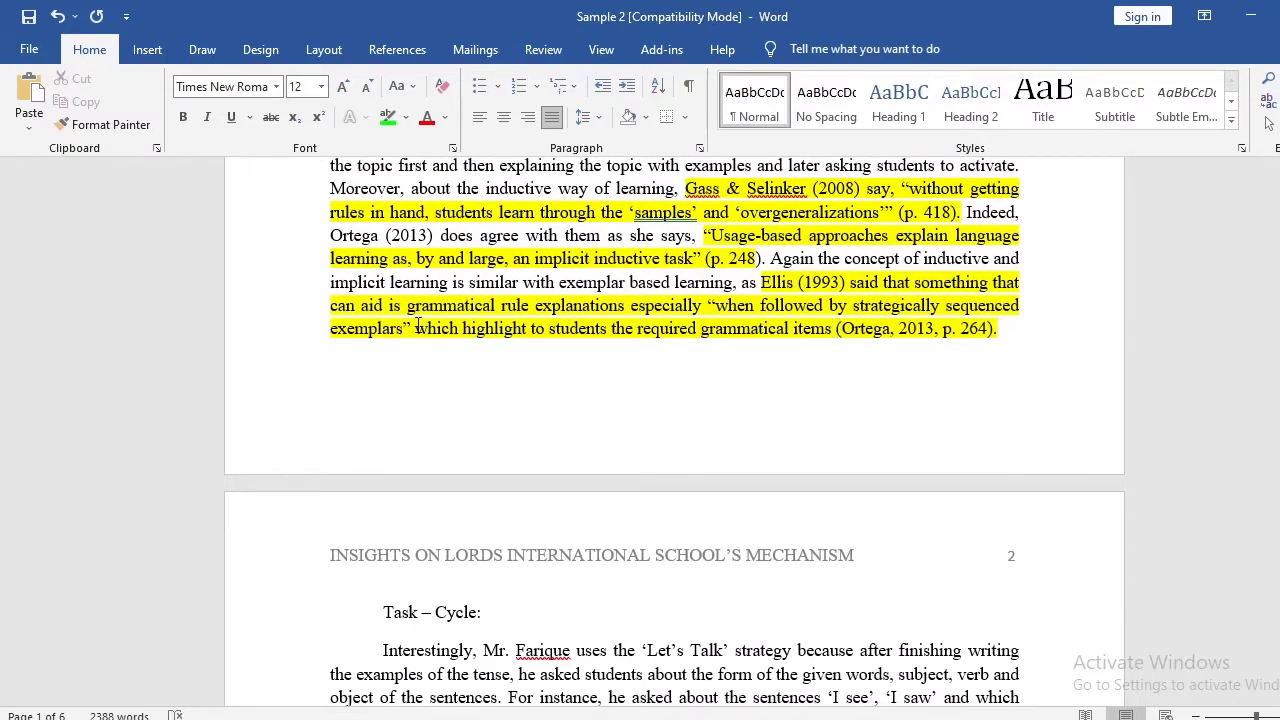
Review the reworked sentence: its remaining direct quotation, the source citation and the combined paraphrased text.
{"action": "left_click_drag", "start_coordinate": [414, 328], "coordinate": [708, 307]}
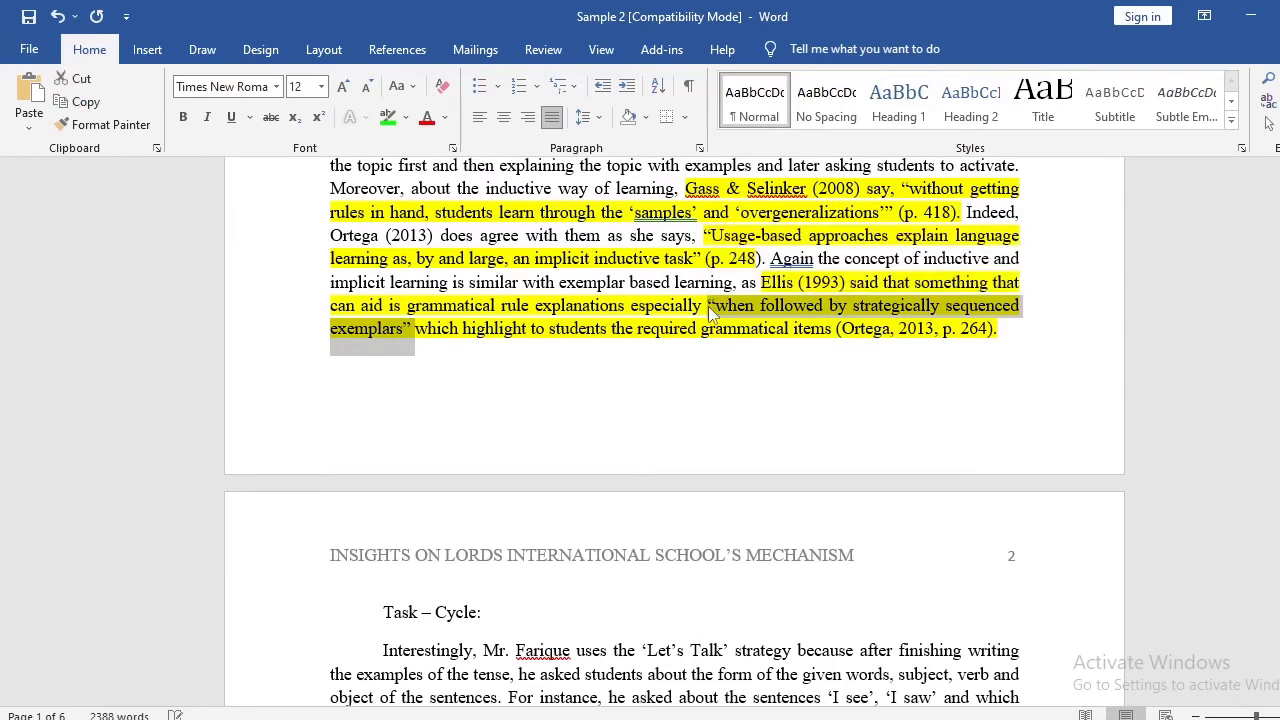
{"action": "left_click", "coordinate": [708, 307]}
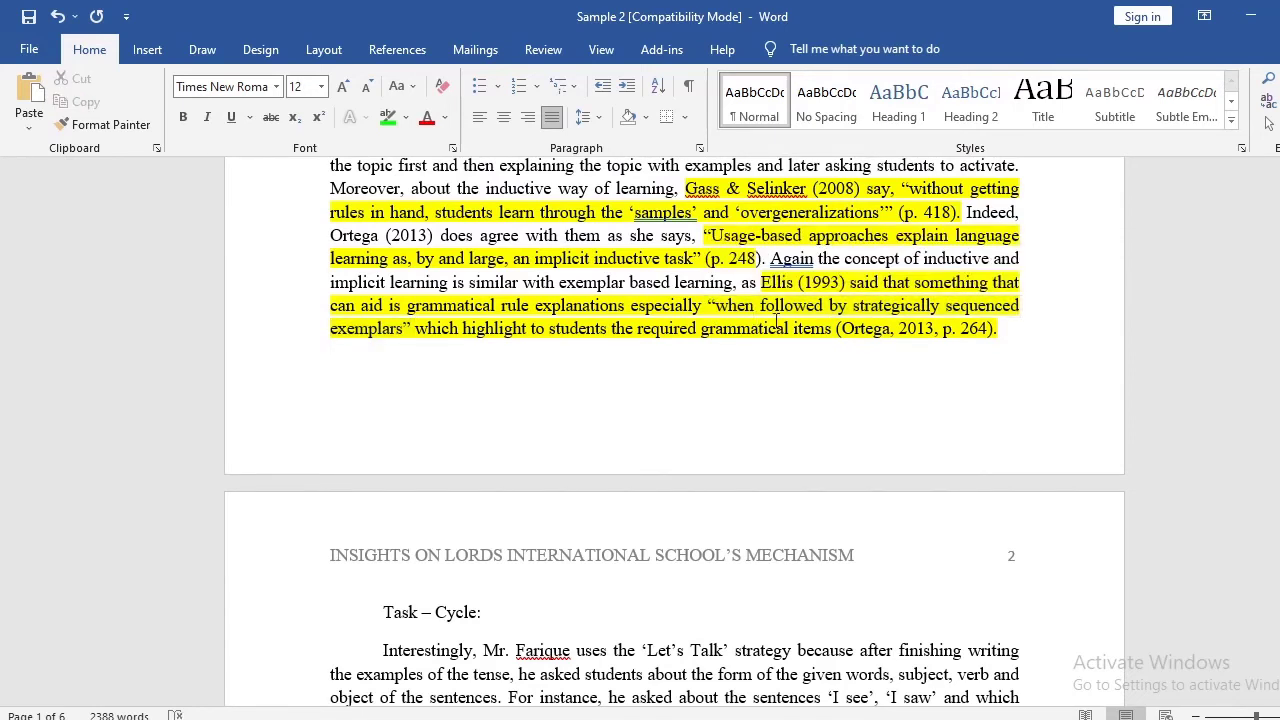
{"action": "left_click_drag", "start_coordinate": [844, 333], "coordinate": [988, 330]}
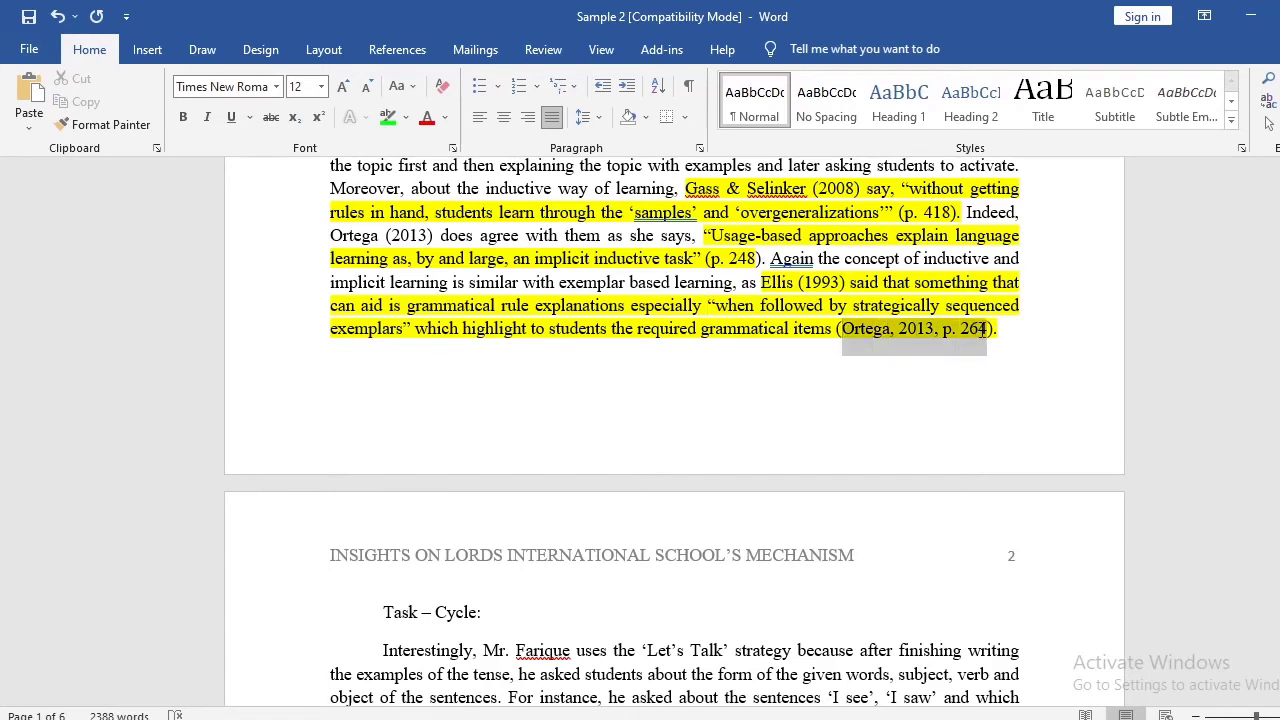
{"action": "left_click", "coordinate": [935, 330]}
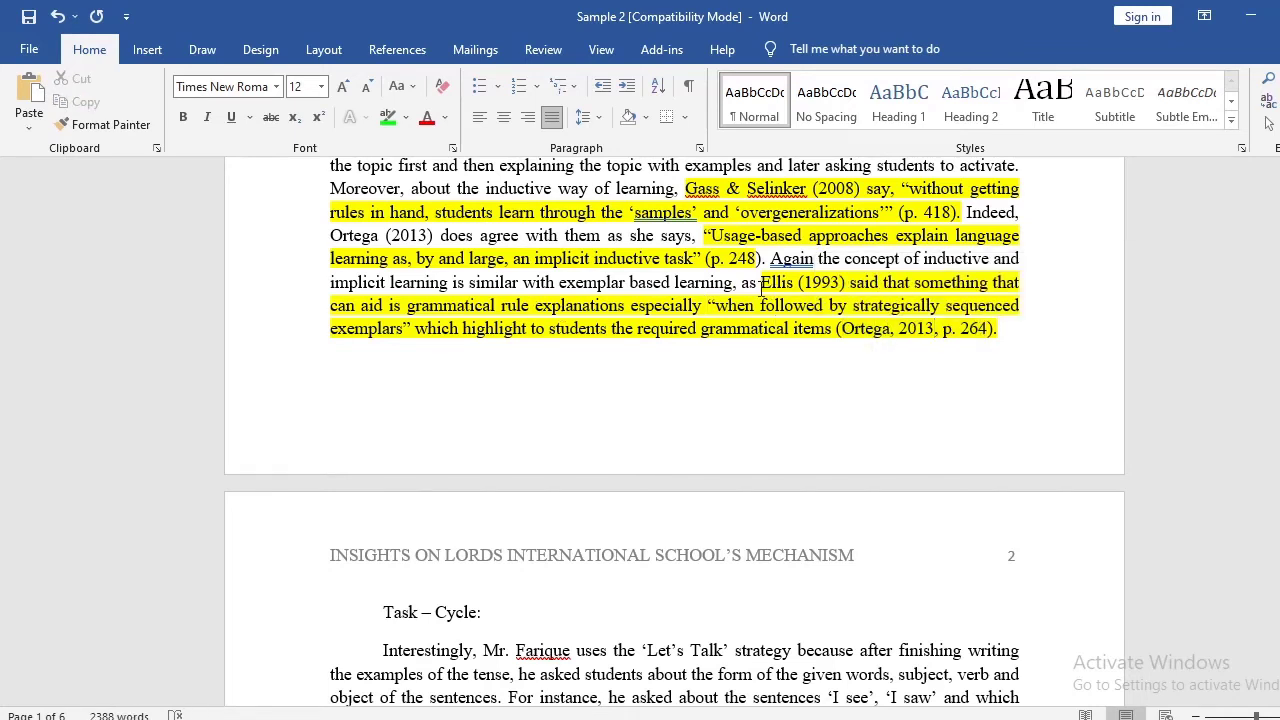
{"action": "left_click_drag", "start_coordinate": [763, 282], "coordinate": [832, 336]}
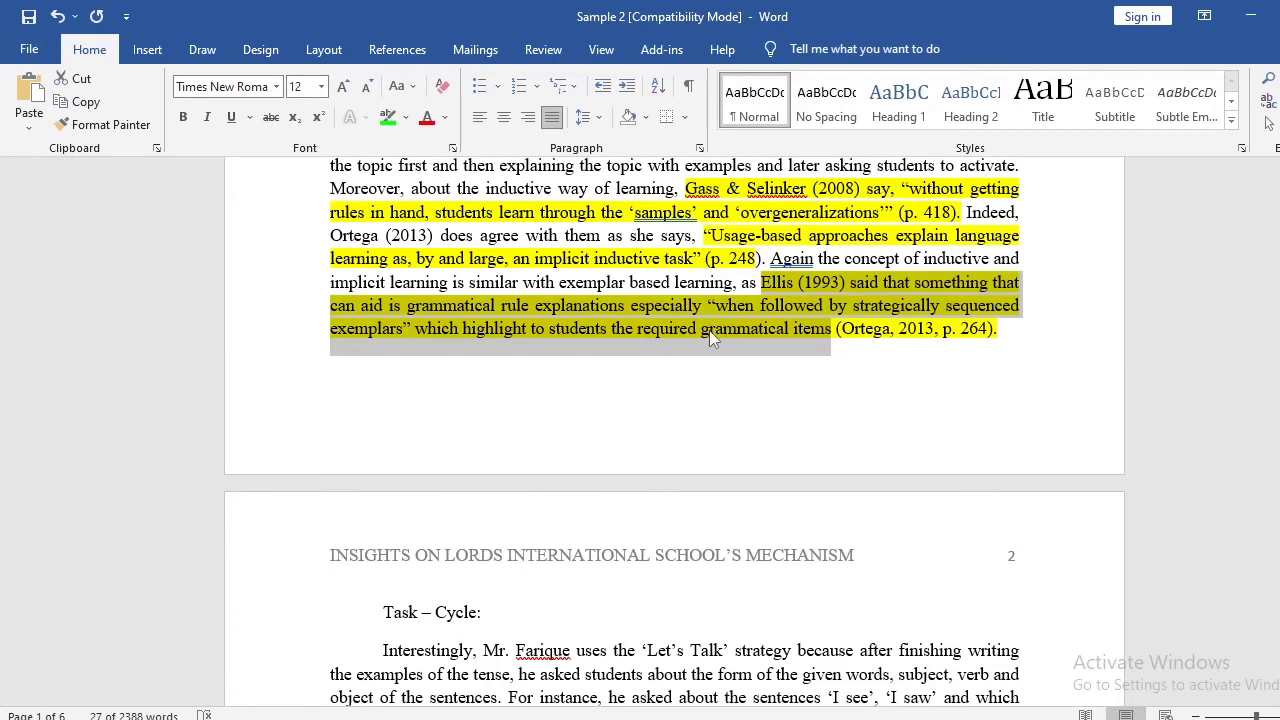
{"action": "left_click", "coordinate": [809, 335]}
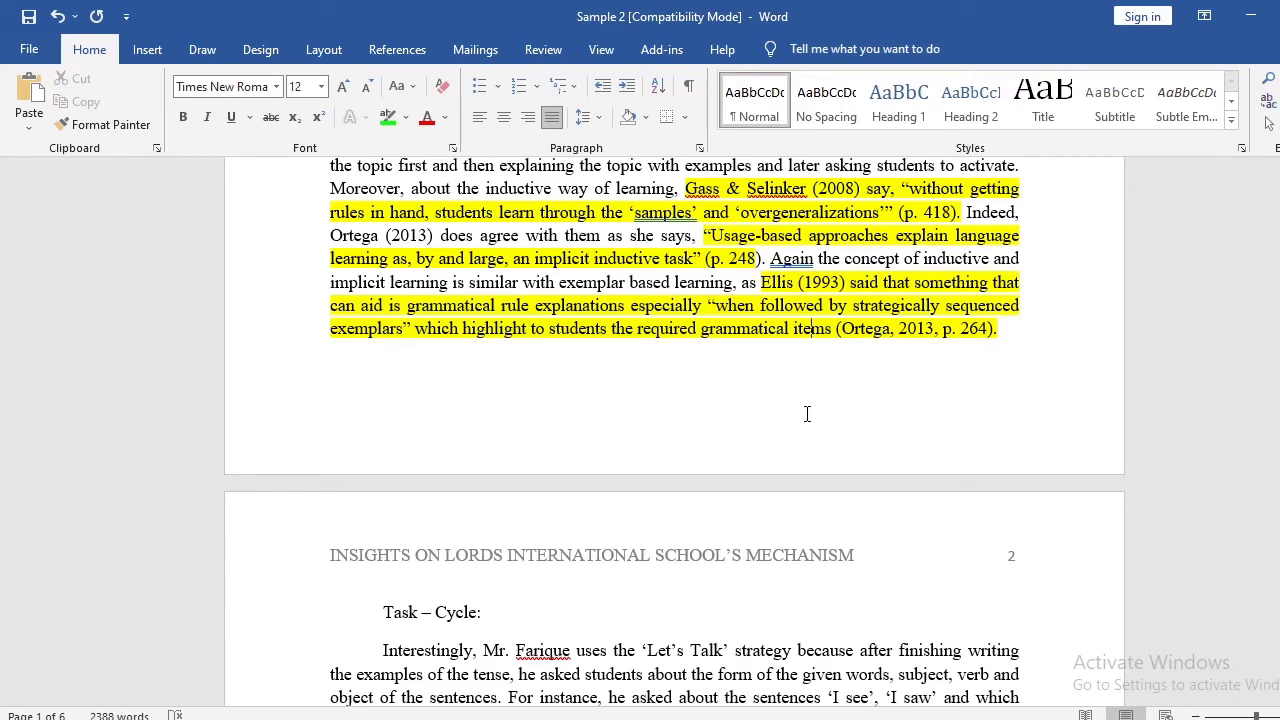
{"action": "scroll", "coordinate": [885, 416], "scroll_direction": "up", "scroll_amount": 3}
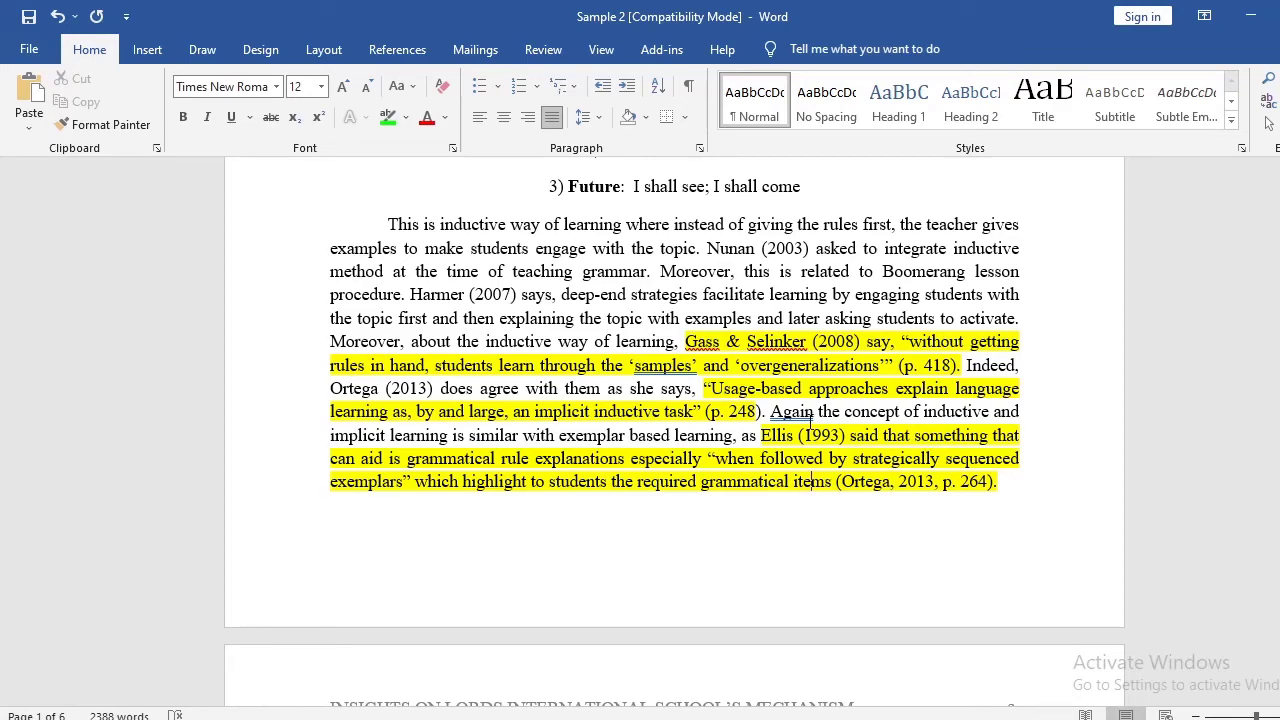
Examine the Task – Cycle sentence that quotes only "clarify", "negotiate", "language forms" and "grammatical structures", along with its cited authors.
{"action": "scroll", "coordinate": [811, 503], "scroll_direction": "down", "scroll_amount": 8}
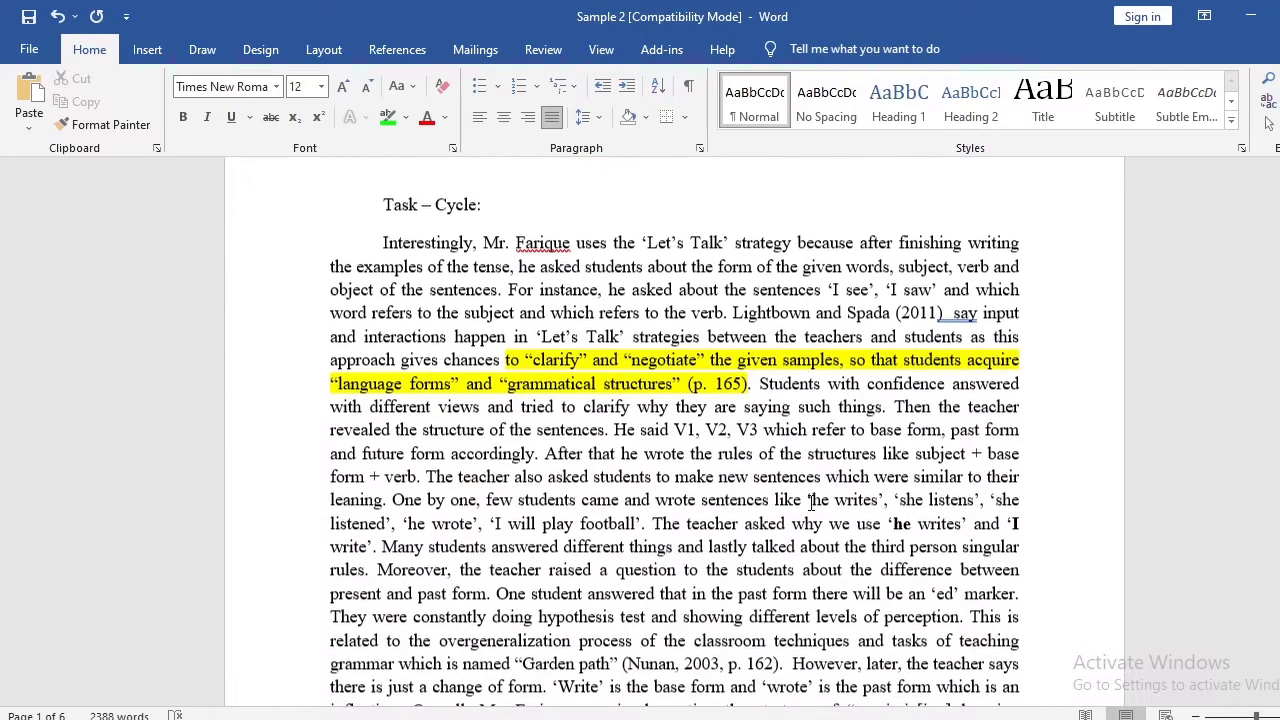
{"action": "scroll", "coordinate": [811, 503], "scroll_direction": "up", "scroll_amount": 2}
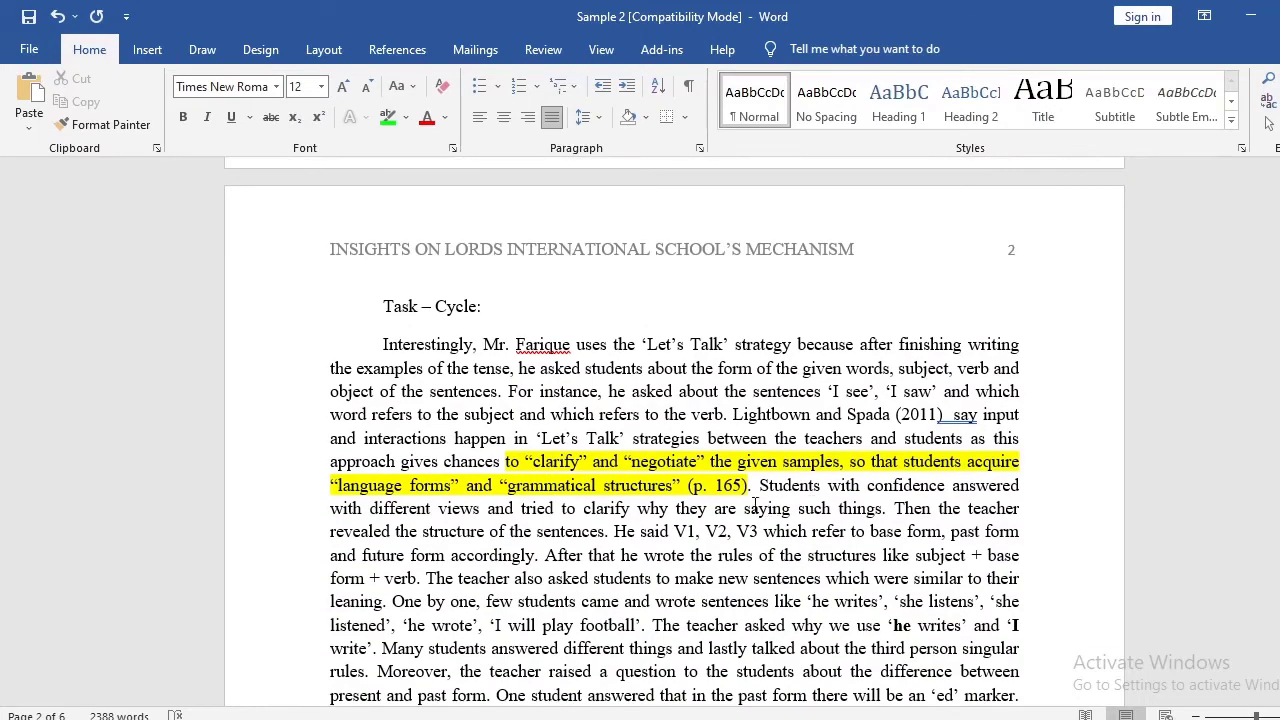
{"action": "scroll", "coordinate": [748, 515], "scroll_direction": "down", "scroll_amount": 5}
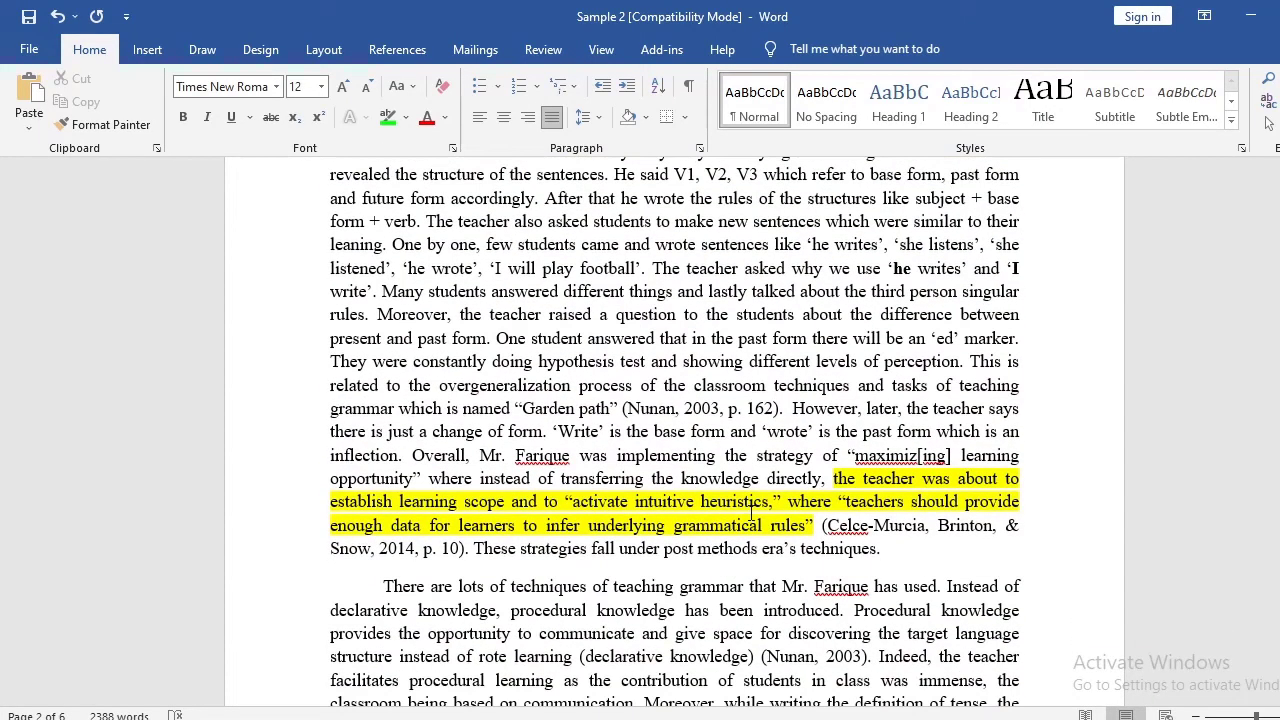
{"action": "scroll", "coordinate": [523, 290], "scroll_direction": "up", "scroll_amount": 5}
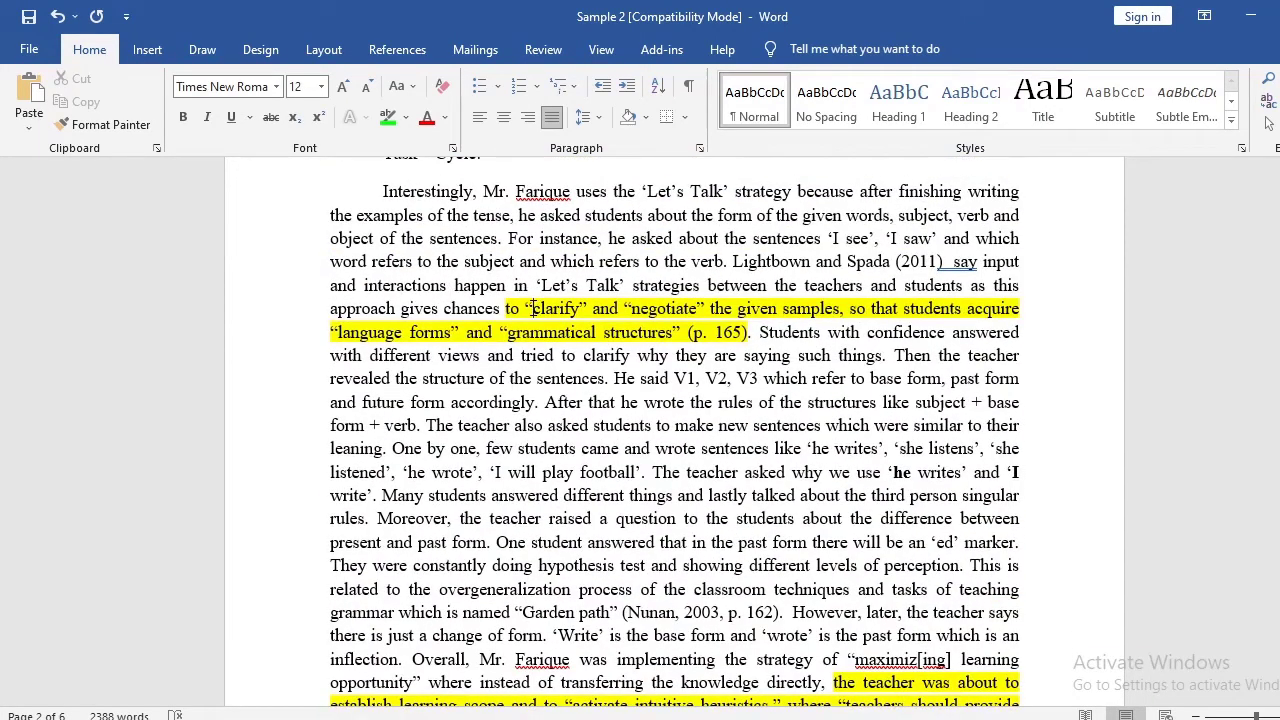
{"action": "left_click_drag", "start_coordinate": [533, 308], "coordinate": [697, 310]}
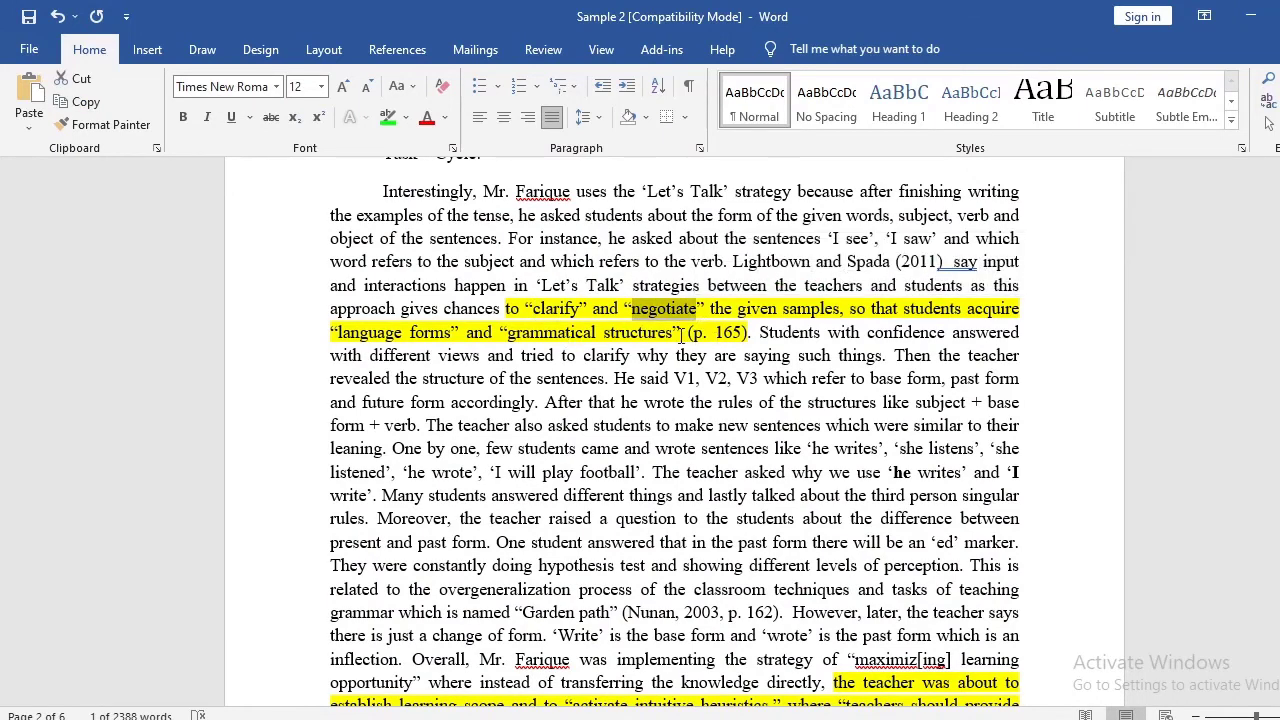
{"action": "left_click", "coordinate": [524, 355]}
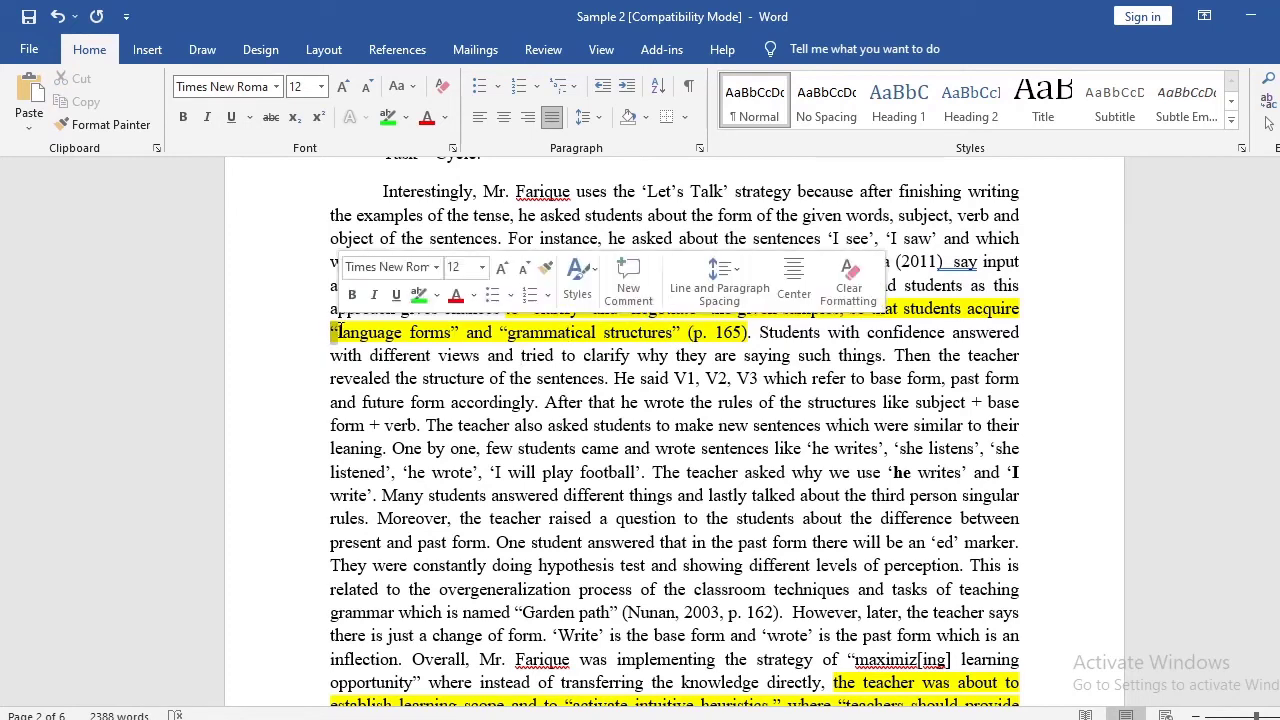
{"action": "double_click", "coordinate": [680, 332]}
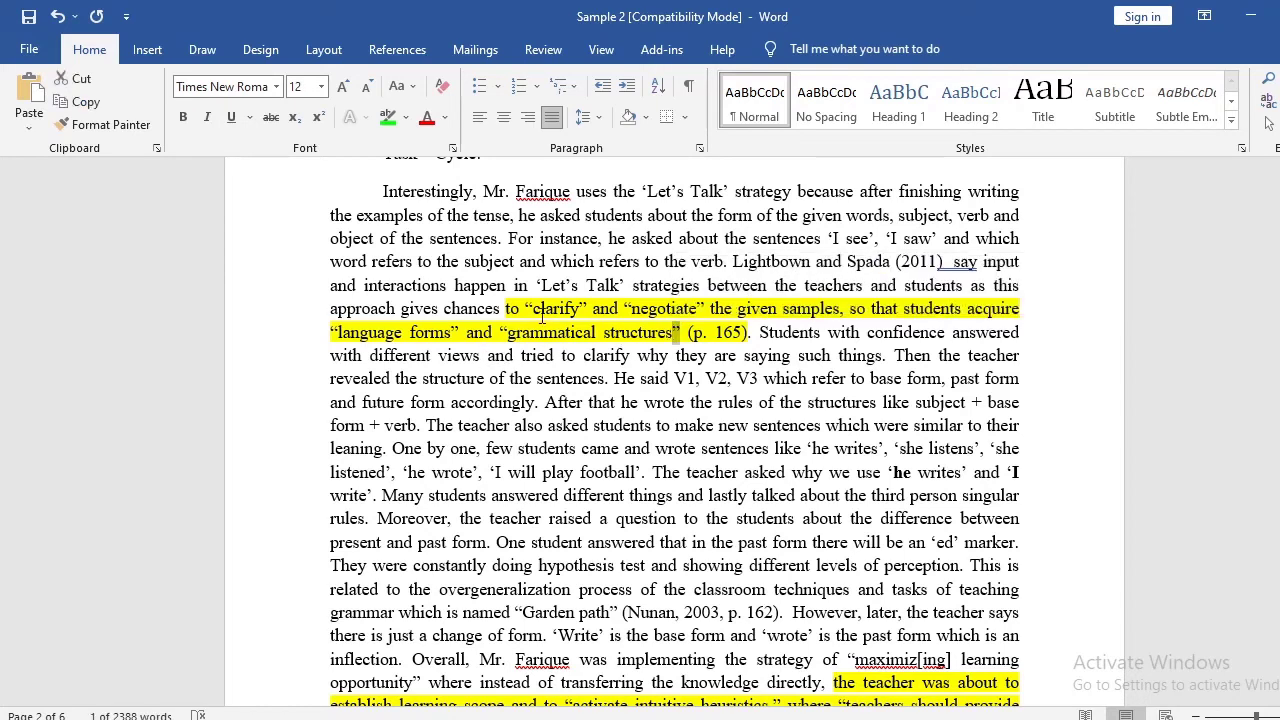
{"action": "left_click_drag", "start_coordinate": [525, 312], "coordinate": [695, 312]}
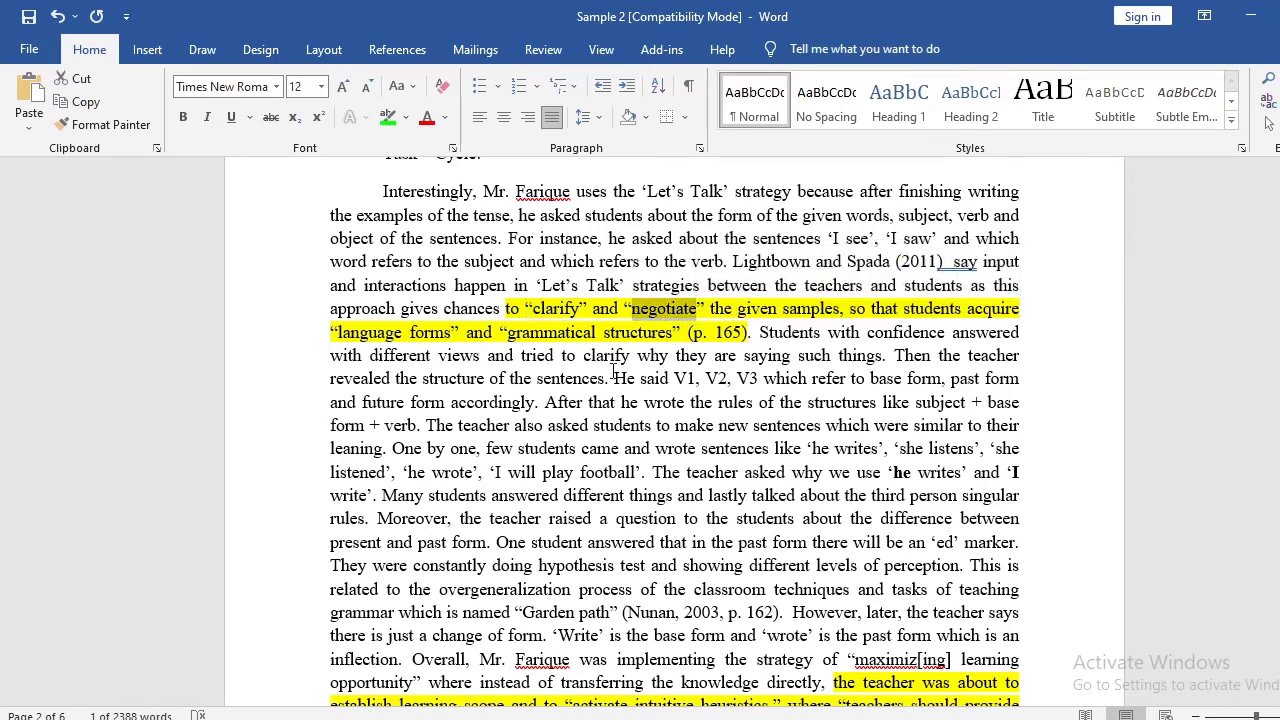
{"action": "left_click_drag", "start_coordinate": [395, 334], "coordinate": [656, 342]}
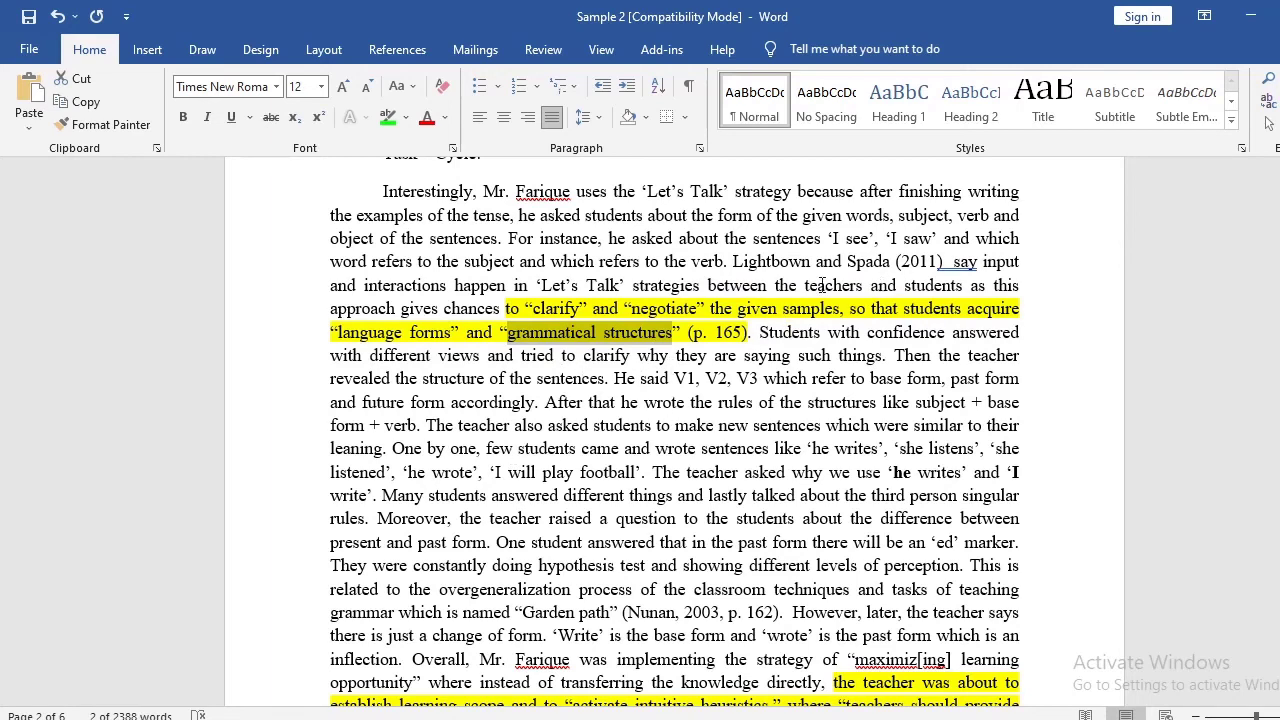
{"action": "left_click_drag", "start_coordinate": [735, 263], "coordinate": [890, 262]}
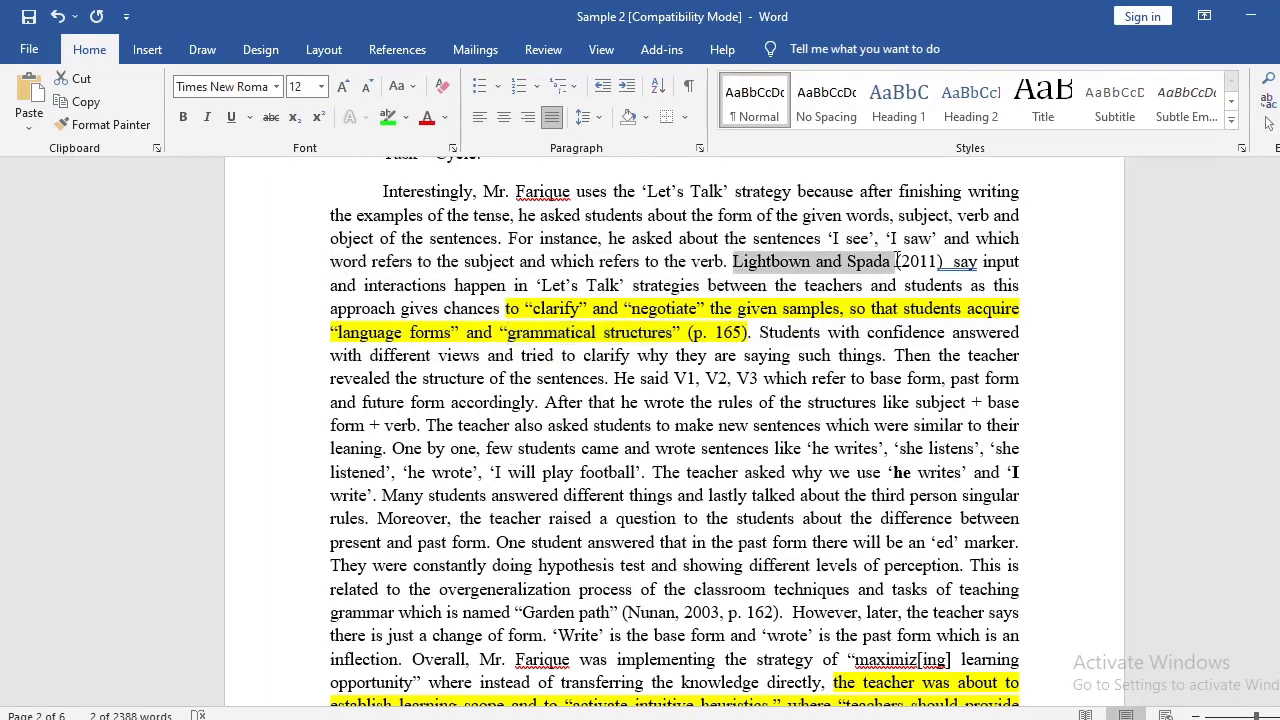
{"action": "scroll", "coordinate": [845, 352], "scroll_direction": "down", "scroll_amount": 5}
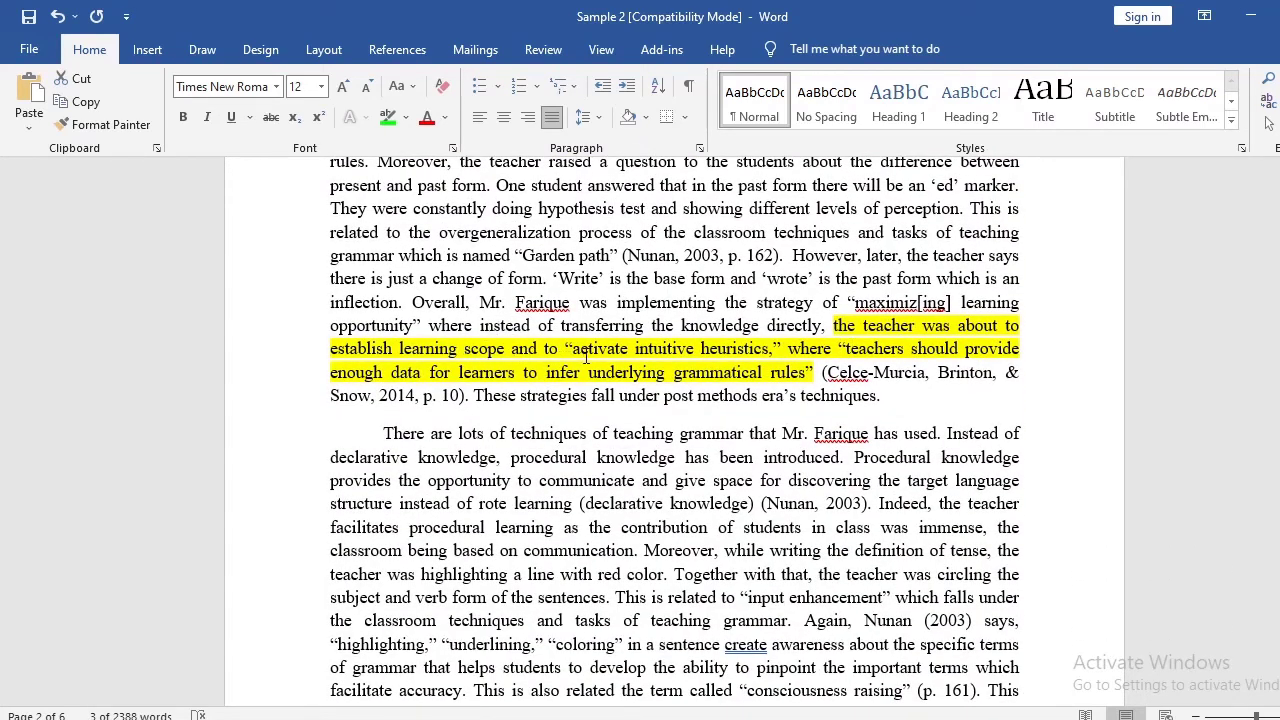
Examine the highlighted sentence quoting "activate intuitive heuristics" and "teachers should provide enough data for learners to infer underlying grammatical rules", along with its citation.
{"action": "left_click_drag", "start_coordinate": [581, 345], "coordinate": [748, 352]}
{"action": "left_click", "coordinate": [769, 353]}
{"action": "left_click", "coordinate": [578, 355]}
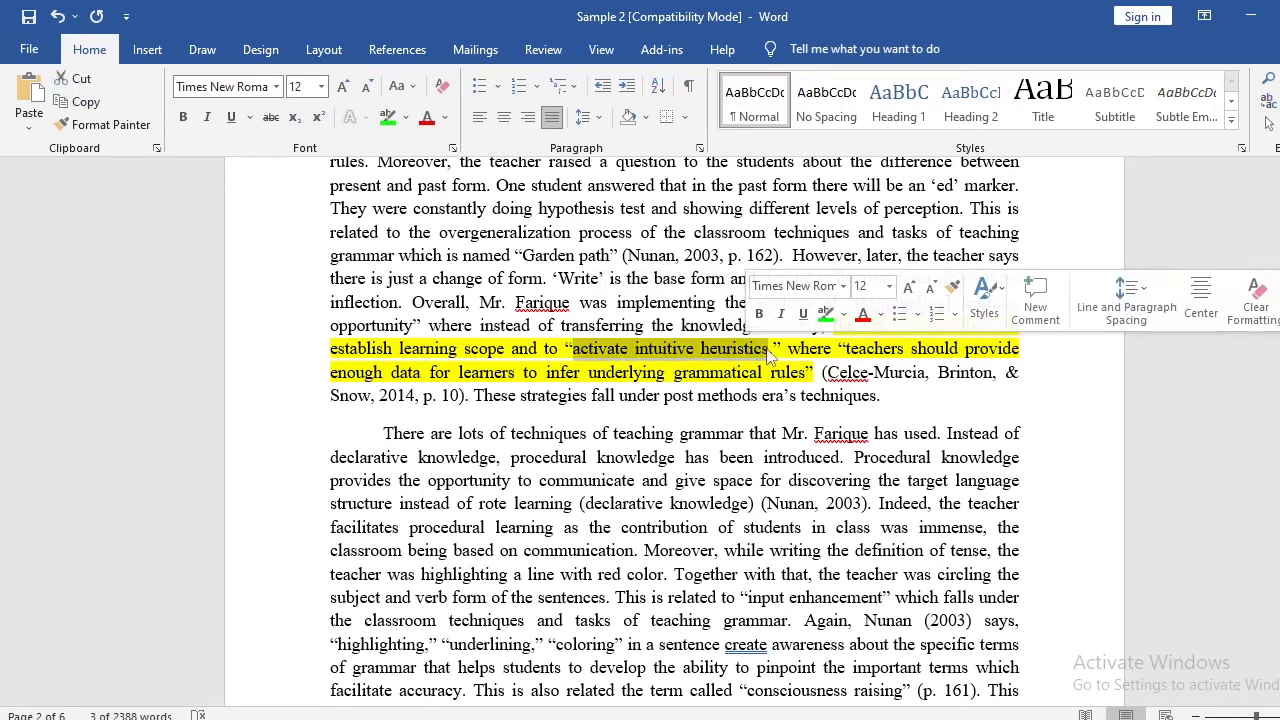
{"action": "left_click", "coordinate": [776, 353]}
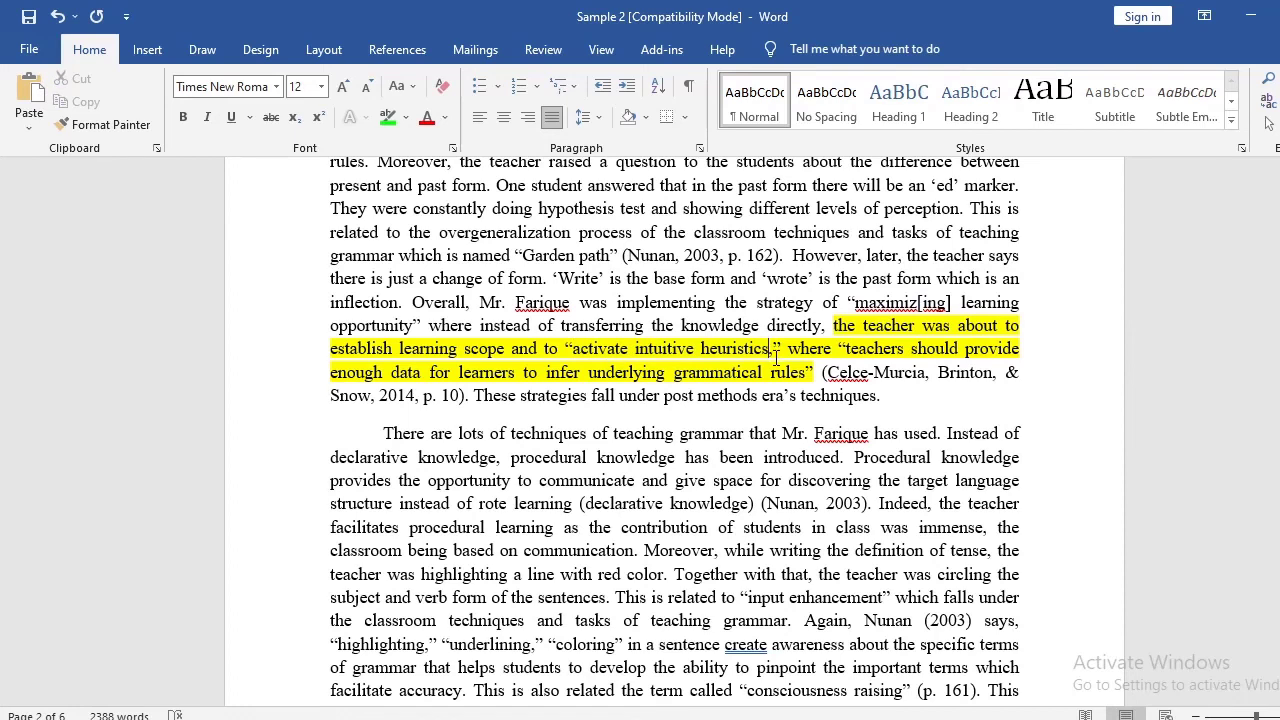
{"action": "left_click_drag", "start_coordinate": [830, 372], "coordinate": [459, 397]}
{"action": "left_click", "coordinate": [718, 430]}
{"action": "left_click_drag", "start_coordinate": [838, 349], "coordinate": [815, 370]}
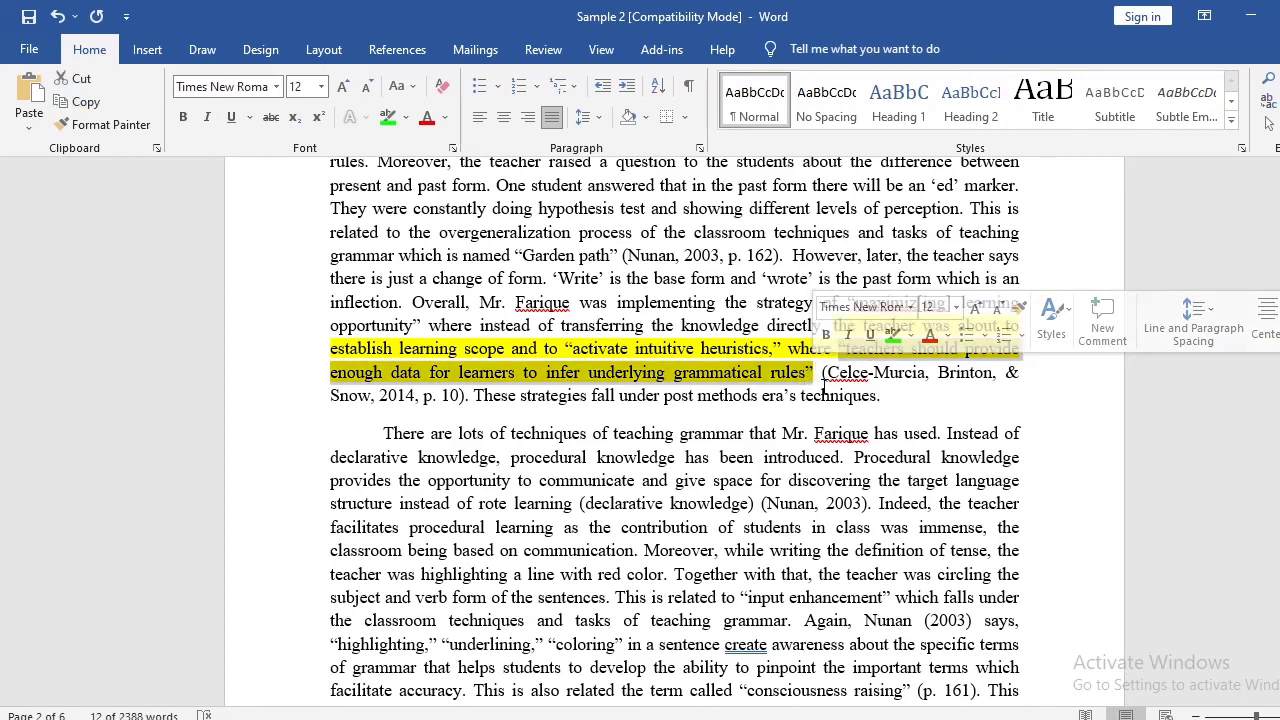
{"action": "left_click", "coordinate": [823, 395]}
Look over the paragraphs around the highlighted quotations, going back to the Pre – task section and introduction of the sample paper.
{"action": "scroll", "coordinate": [838, 465], "scroll_direction": "down", "scroll_amount": 9}
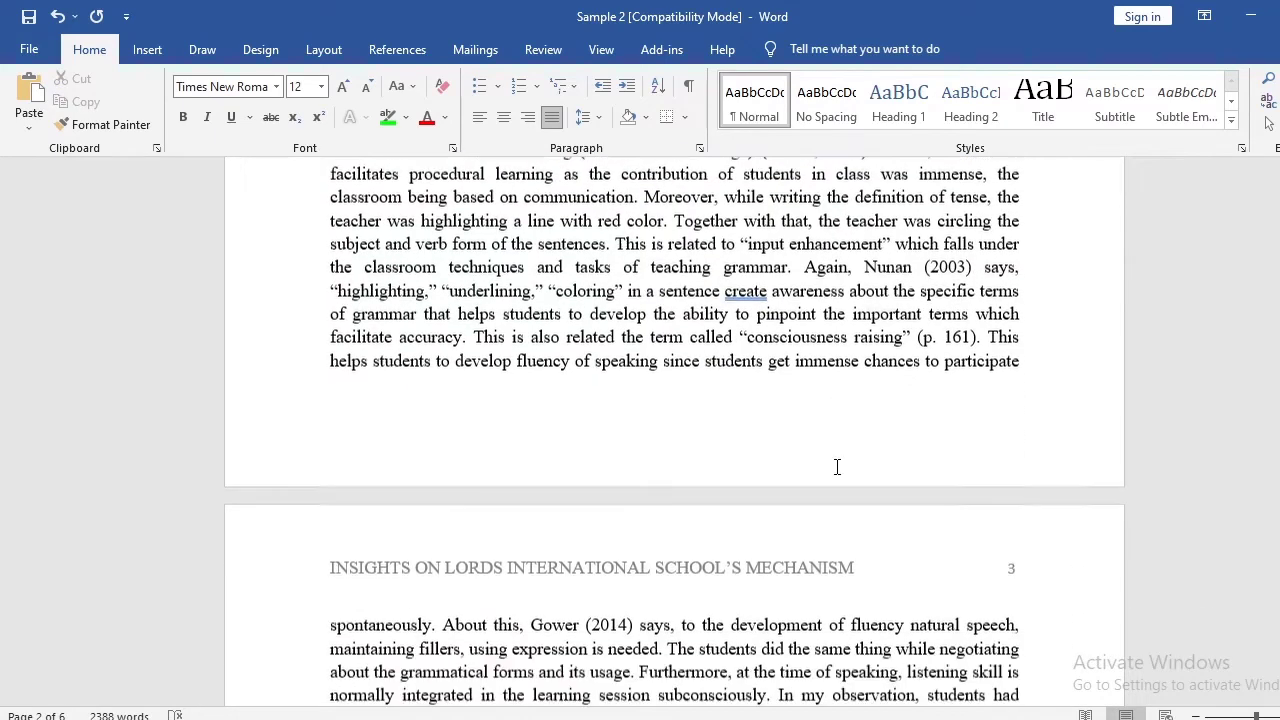
{"action": "scroll", "coordinate": [838, 465], "scroll_direction": "up", "scroll_amount": 7}
{"action": "scroll", "coordinate": [838, 465], "scroll_direction": "up", "scroll_amount": 3}
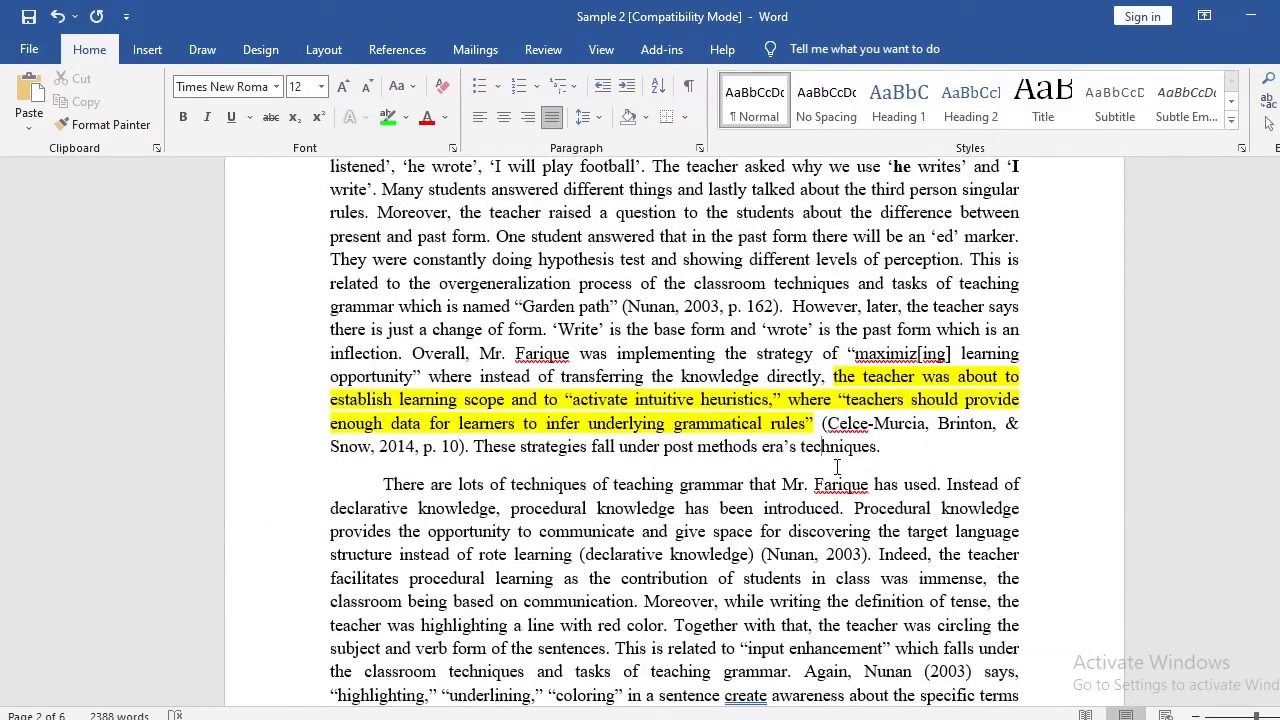
{"action": "scroll", "coordinate": [838, 465], "scroll_direction": "up", "scroll_amount": 15}
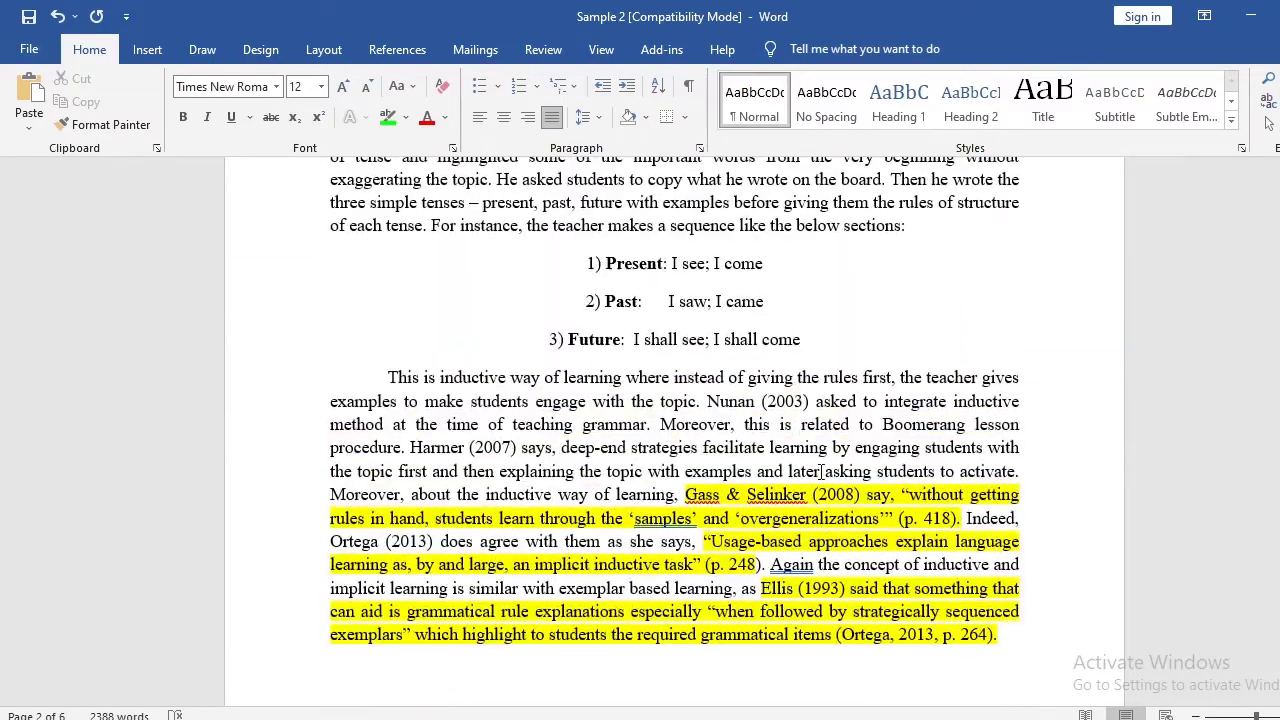
{"action": "scroll", "coordinate": [822, 472], "scroll_direction": "up", "scroll_amount": 6}
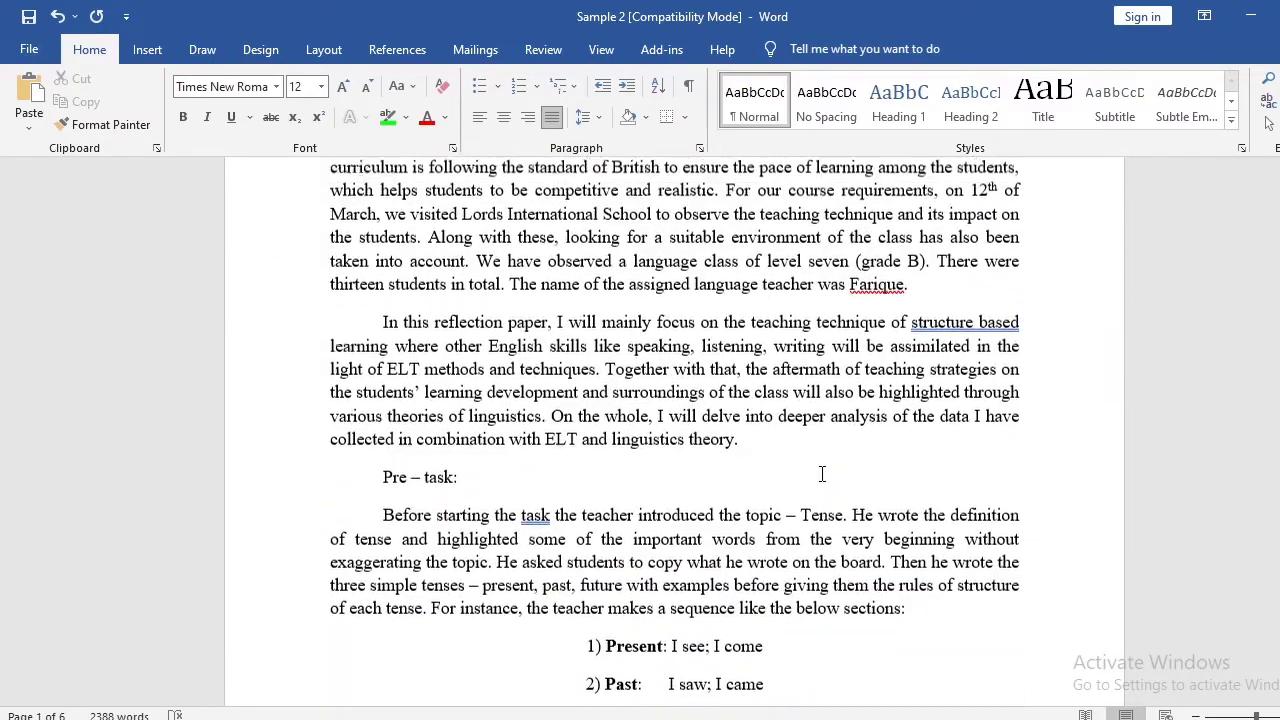